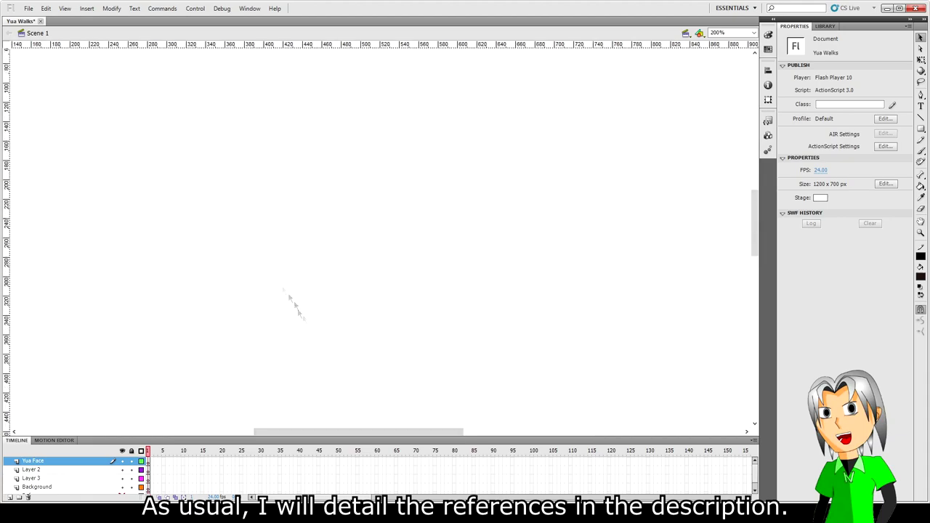
# Draw a curved left jaw line and a chin segment with a 0.1 stroke.
pyautogui.press('n')
pyautogui.click(883, 91)
pyautogui.write('0.1')
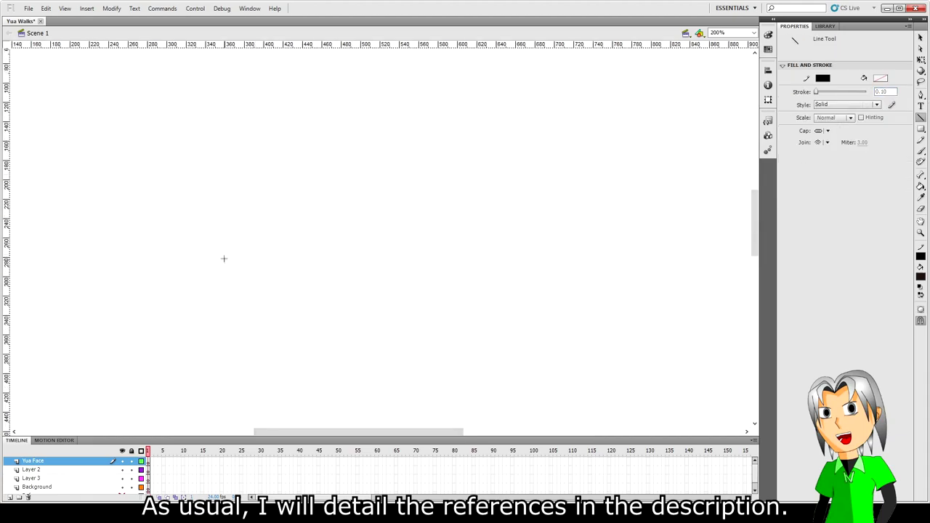
pyautogui.moveTo(240, 263); pyautogui.dragTo(336, 345)
pyautogui.press('v')
pyautogui.moveTo(288, 304); pyautogui.dragTo(280, 318)
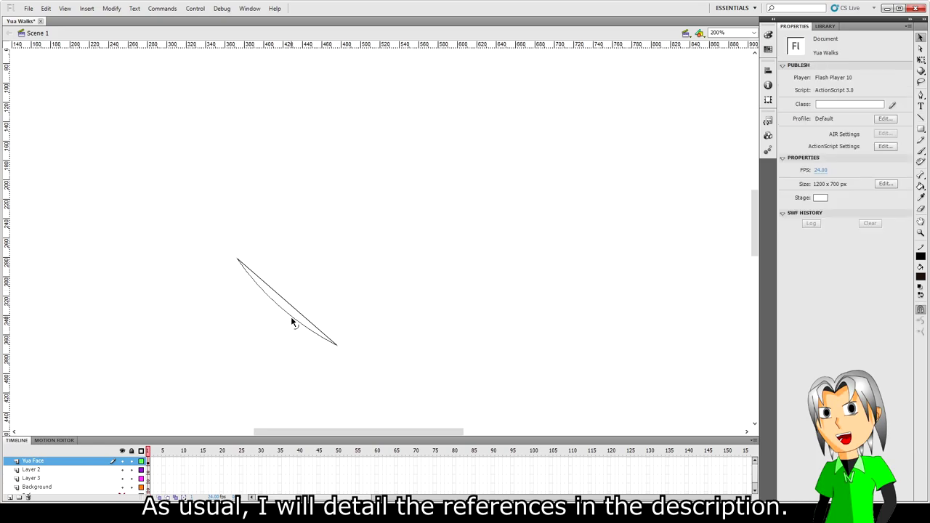
pyautogui.press('n')
pyautogui.moveTo(336, 345)
pyautogui.mouseDown()
pyautogui.moveTo(359, 349)
pyautogui.moveTo(439, 260)
pyautogui.moveTo(449, 266)
pyautogui.mouseUp()
pyautogui.press('v')
# Stretch the left jaw curve wider with Free Transform.
pyautogui.press('n')
pyautogui.press('v')
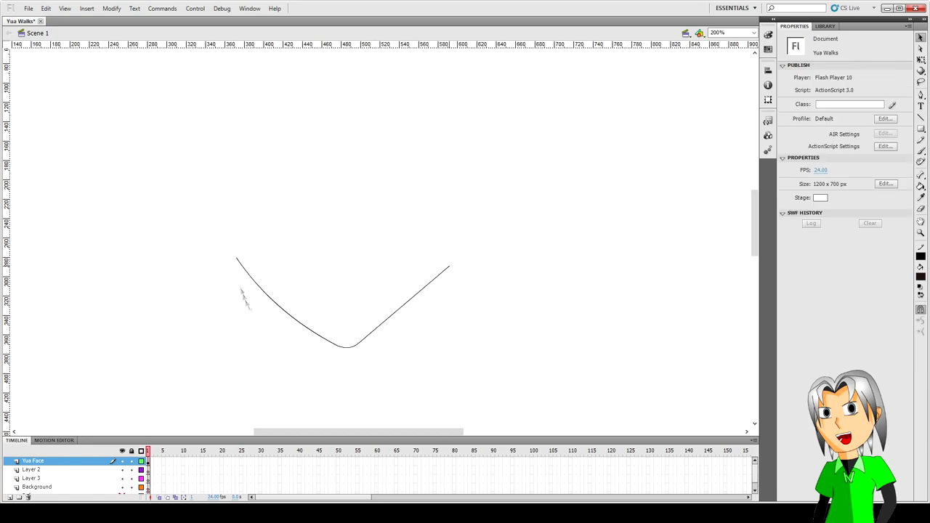
pyautogui.click(243, 291)
pyautogui.press('q')
pyautogui.moveTo(237, 301); pyautogui.dragTo(226, 302)
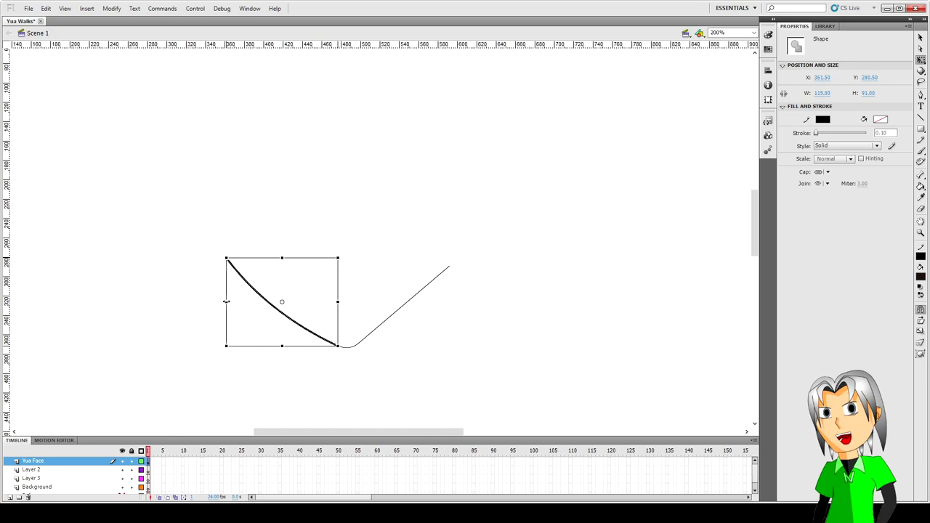
pyautogui.click(420, 320)
# Curve the right jawline and extend it up into a smooth cheek line toward the temple.
pyautogui.moveTo(402, 307); pyautogui.dragTo(406, 310)
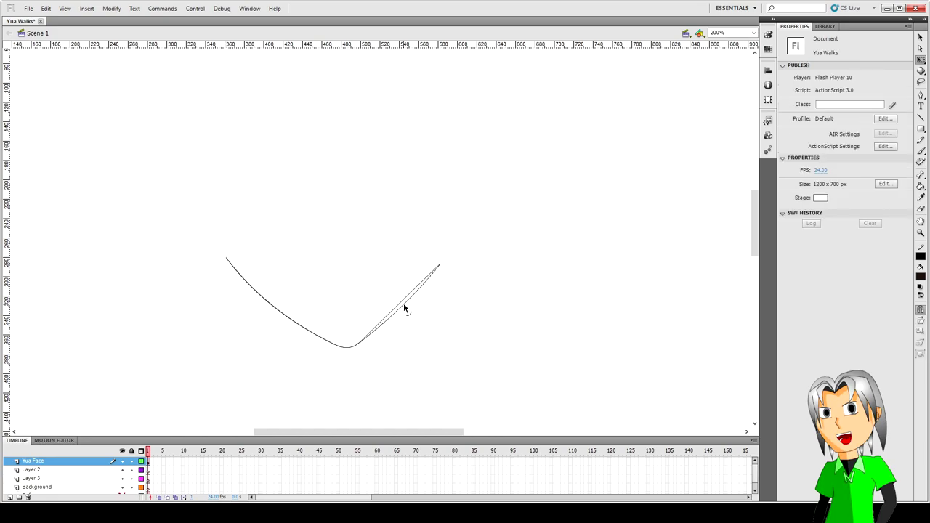
pyautogui.press('n')
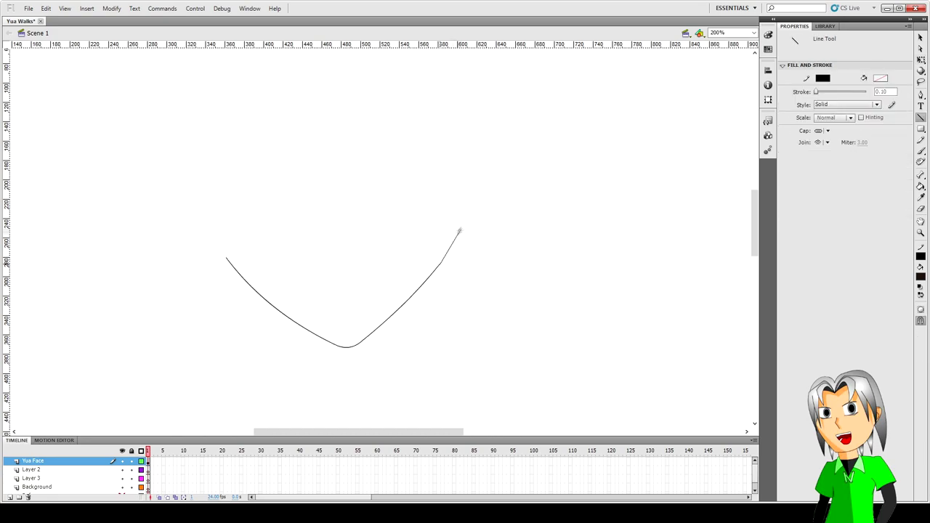
pyautogui.moveTo(438, 264); pyautogui.dragTo(450, 241)
pyautogui.press('v')
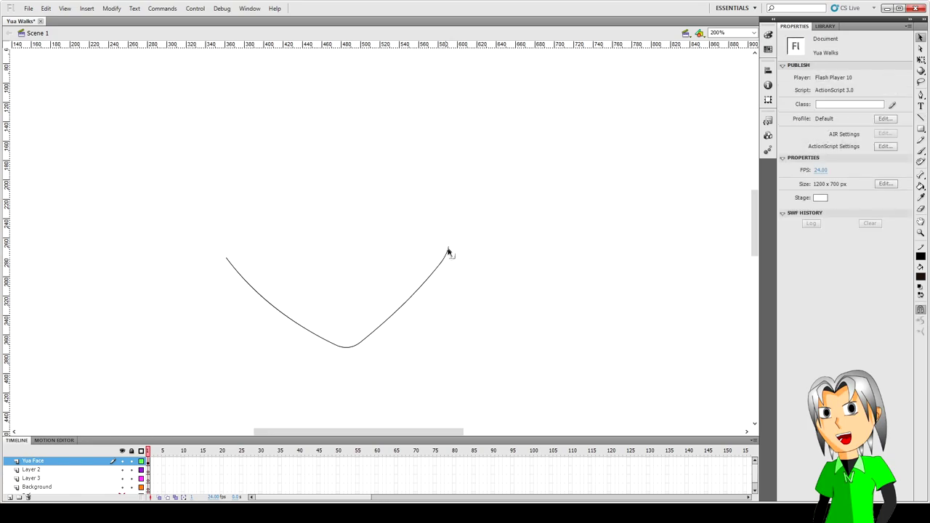
pyautogui.press('n')
pyautogui.moveTo(450, 251); pyautogui.dragTo(480, 129)
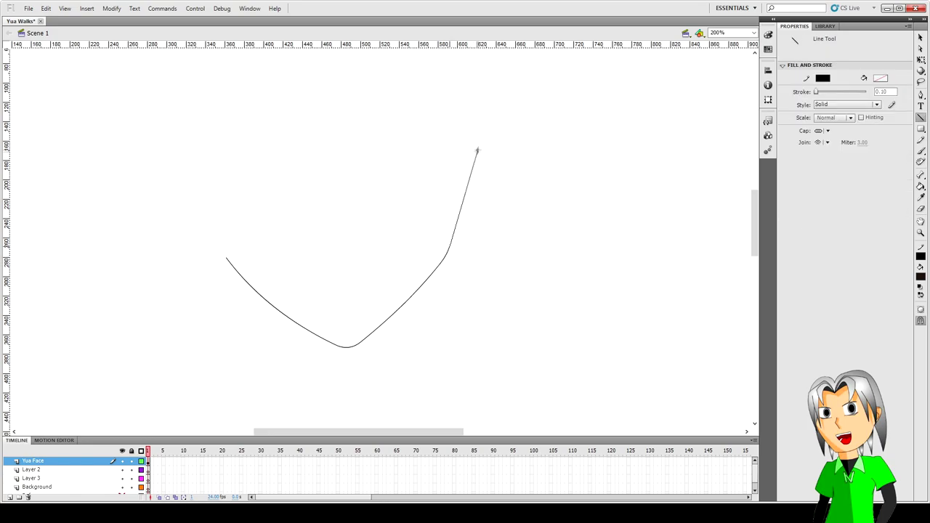
pyautogui.press('v')
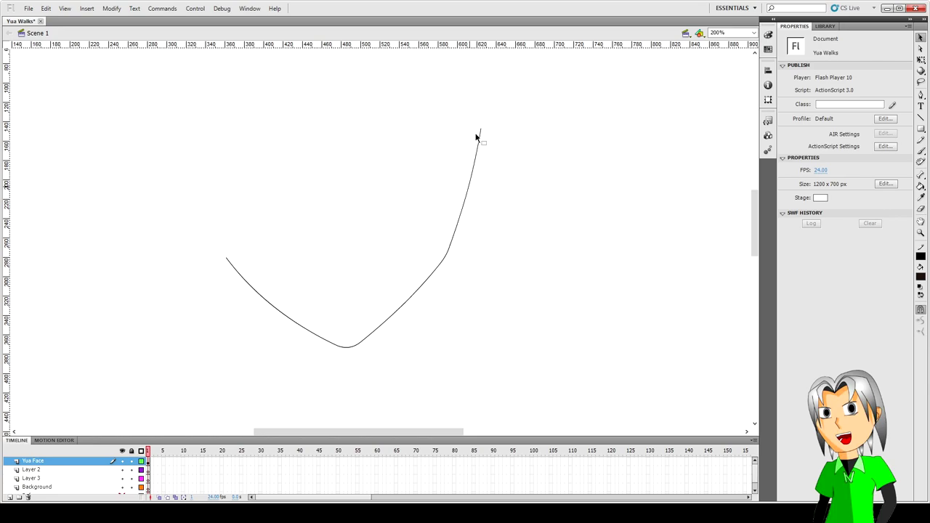
pyautogui.moveTo(477, 137); pyautogui.dragTo(484, 127)
pyautogui.scroll(2, 269, 181)
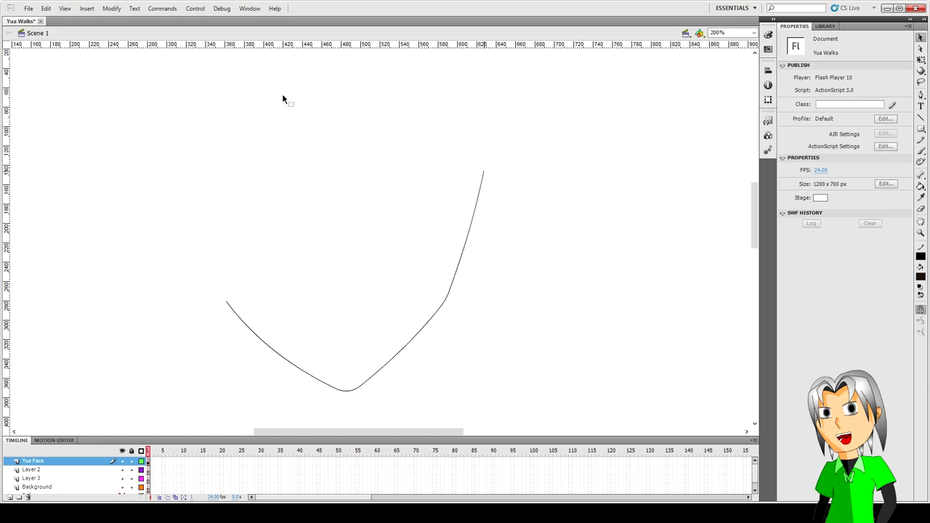
# Draw and bow the outer and inner edges of the left hair strand.
pyautogui.press('n')
pyautogui.moveTo(283, 101); pyautogui.dragTo(244, 289)
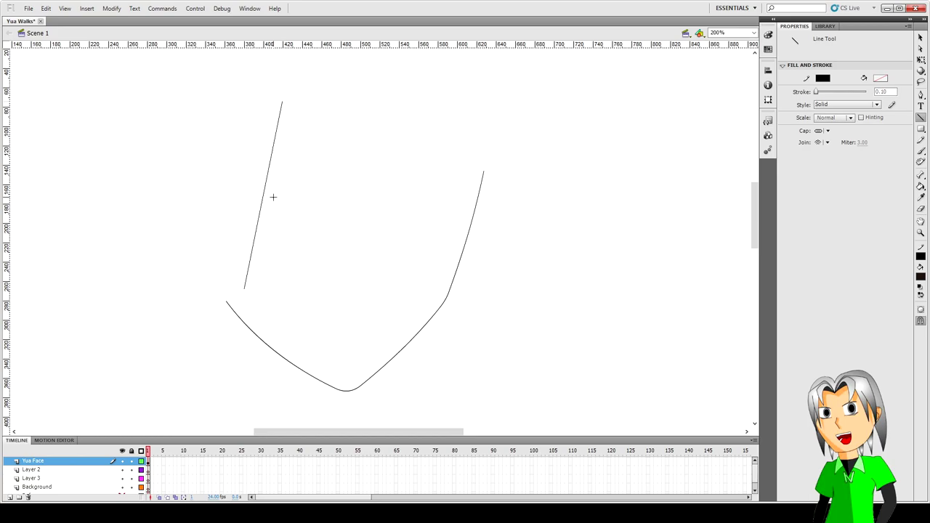
pyautogui.press('v')
pyautogui.moveTo(263, 195); pyautogui.dragTo(246, 204)
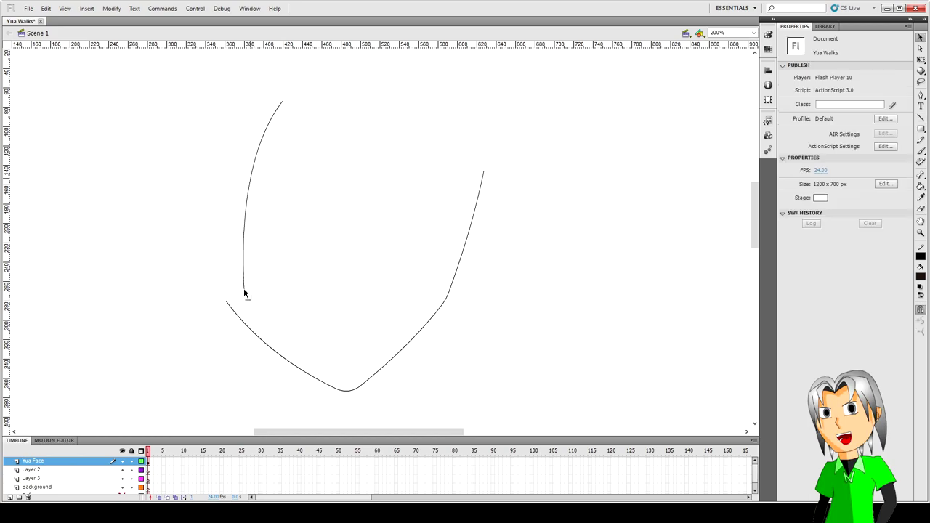
pyautogui.press('n')
pyautogui.moveTo(244, 289); pyautogui.dragTo(310, 94)
pyautogui.press('v')
pyautogui.moveTo(272, 182); pyautogui.dragTo(264, 185)
# Delete the outer left curve and bend the strand's small hooked tip.
pyautogui.click(283, 105)
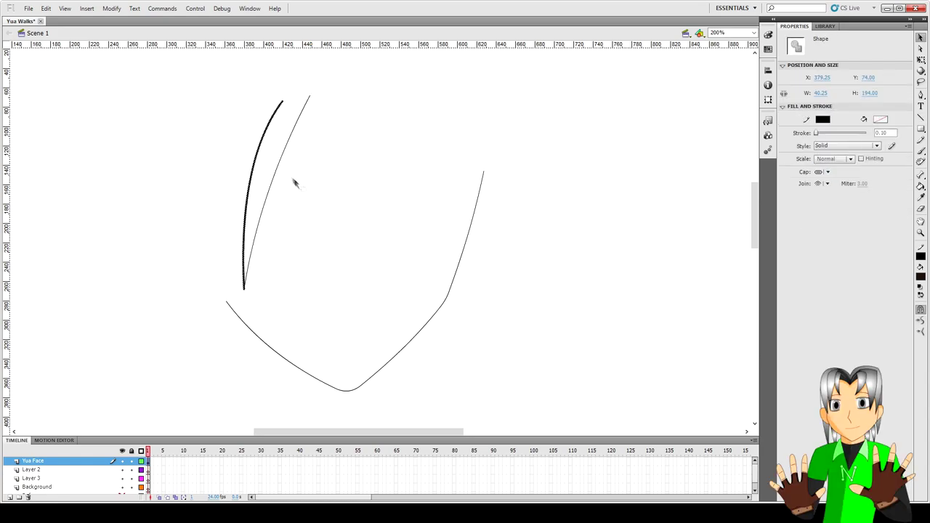
pyautogui.press('Delete')
pyautogui.press('n')
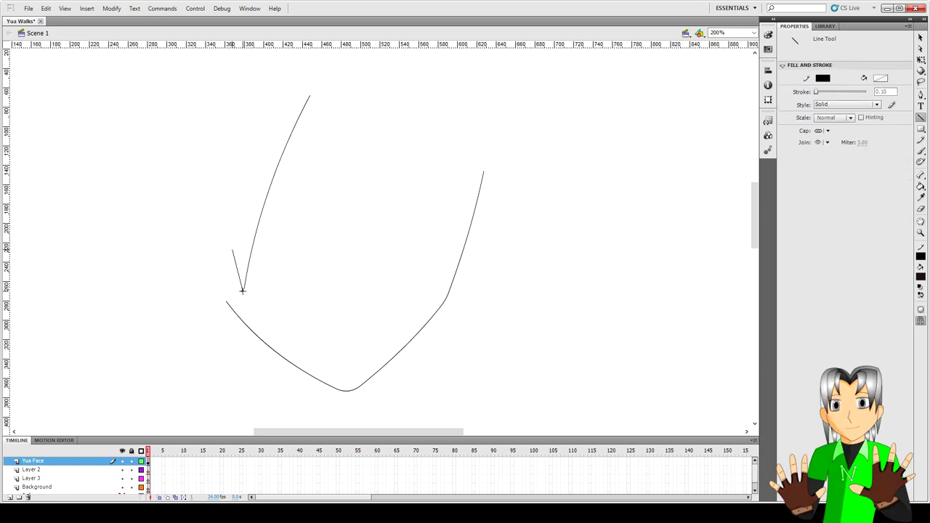
pyautogui.press('v')
pyautogui.moveTo(240, 270); pyautogui.dragTo(244, 273)
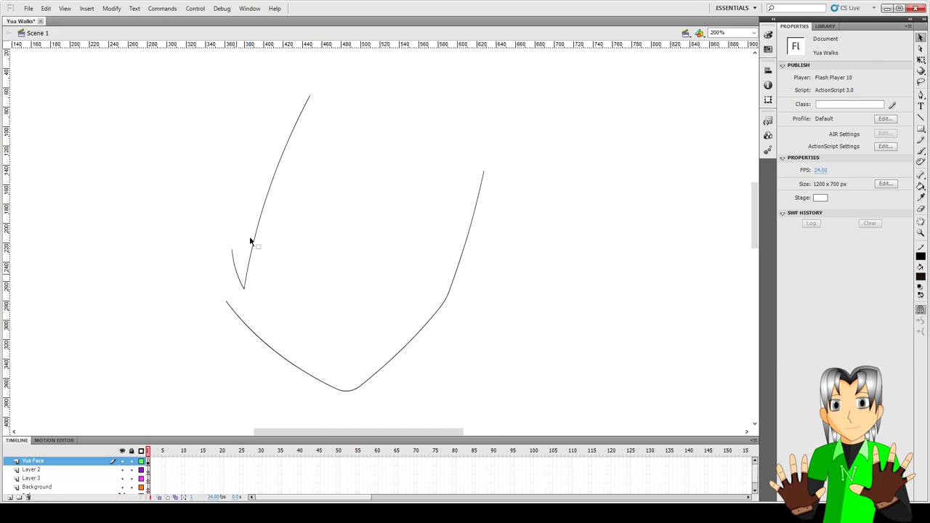
# Select the whole Yua Face drawing and nudge it upward.
pyautogui.click(151, 463)
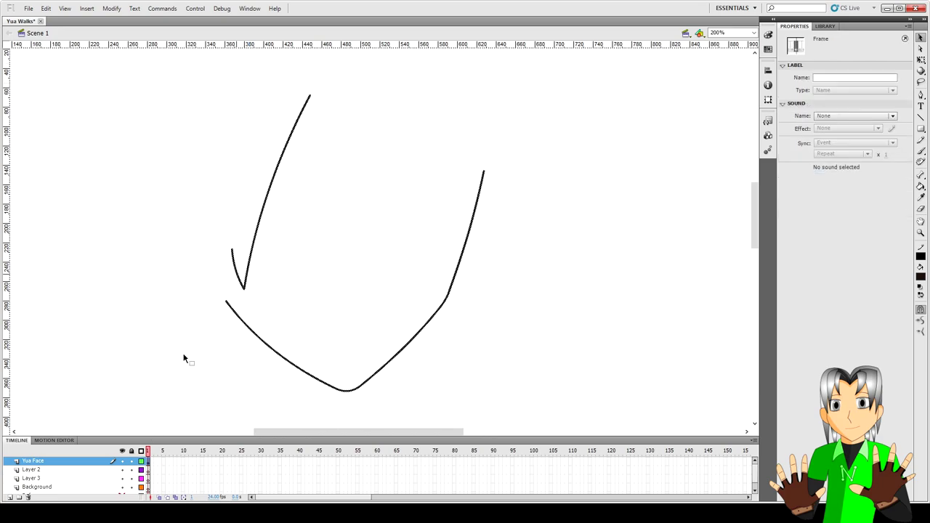
pyautogui.hotkey('shift', 'Up')
pyautogui.hotkey('shift', 'Up')
pyautogui.hotkey('shift', 'Up')
pyautogui.press('Escape')
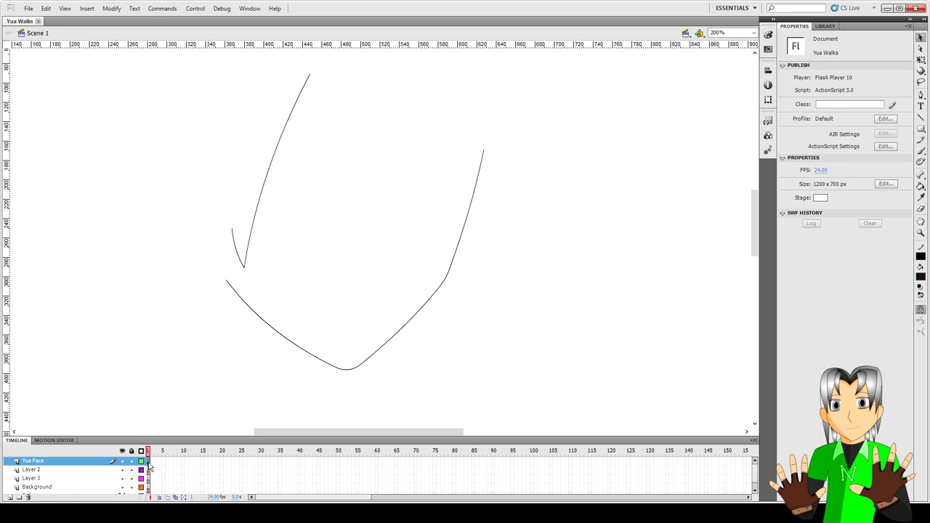
pyautogui.hotkey('ctrl', 'a')
# Shift the drawing down and draw a two-edged curved hair strand by the fringe.
pyautogui.hotkey('shift', 'Down')
pyautogui.hotkey('shift', 'Down')
pyautogui.hotkey('shift', 'Down')
pyautogui.press('Escape')
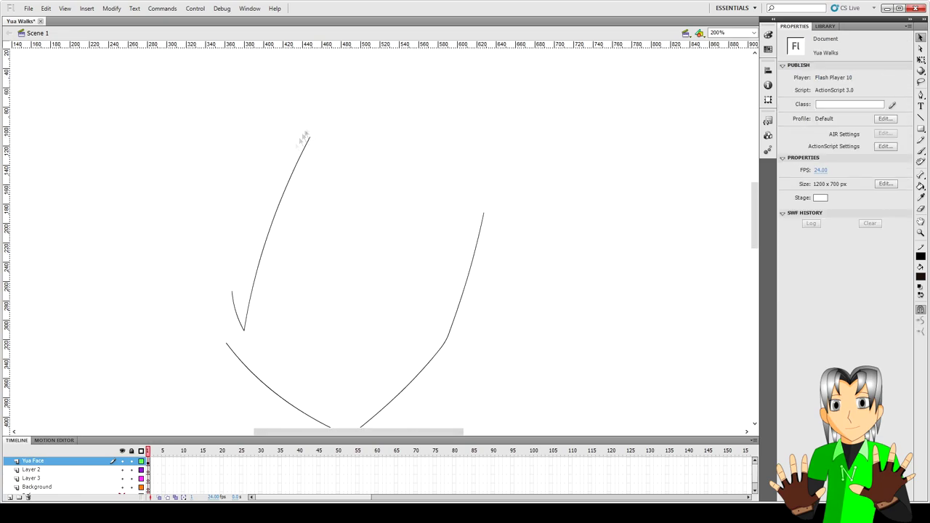
pyautogui.press('n')
pyautogui.moveTo(320, 110); pyautogui.dragTo(307, 213)
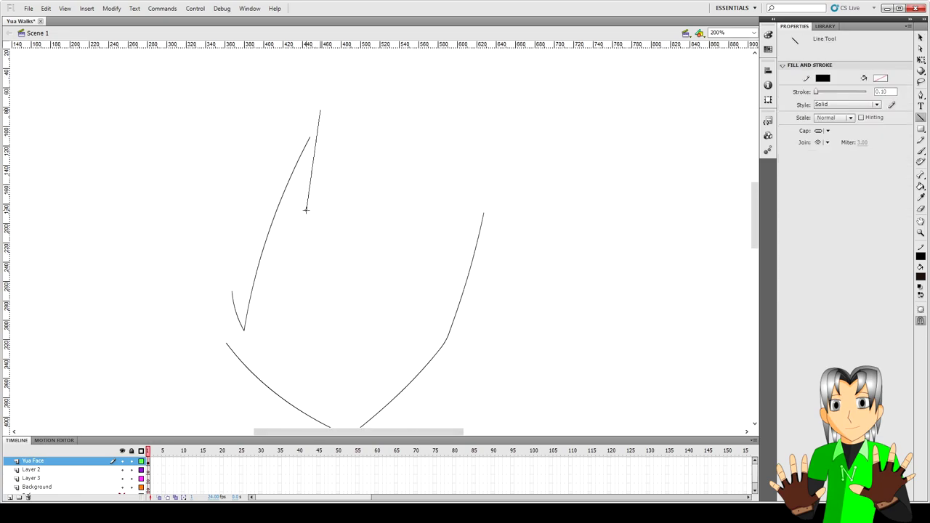
pyautogui.press('v')
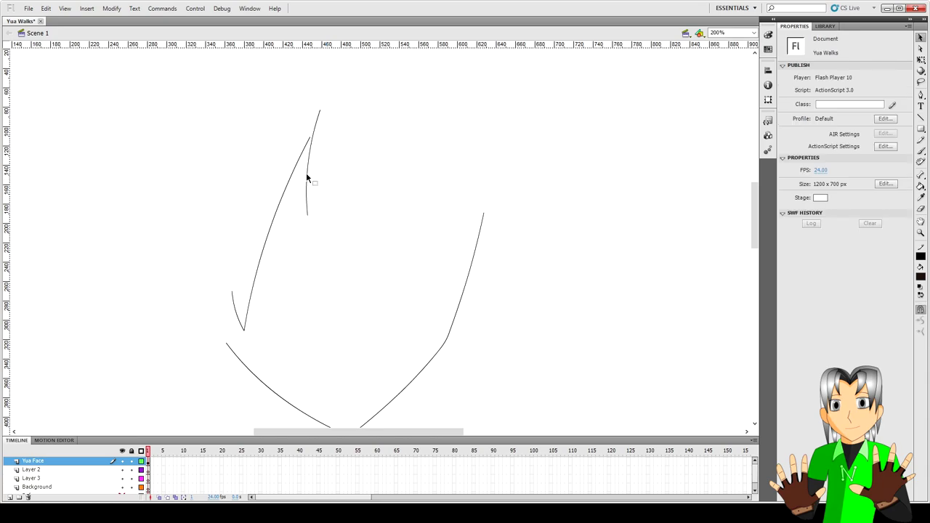
pyautogui.moveTo(306, 172); pyautogui.dragTo(304, 174)
pyautogui.click(316, 197)
pyautogui.press('n')
pyautogui.moveTo(306, 215); pyautogui.dragTo(330, 111)
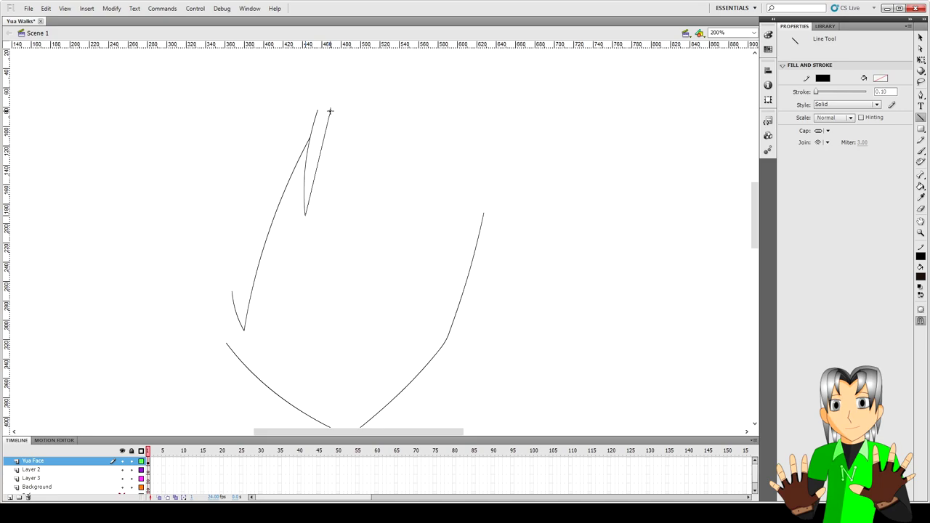
pyautogui.press('v')
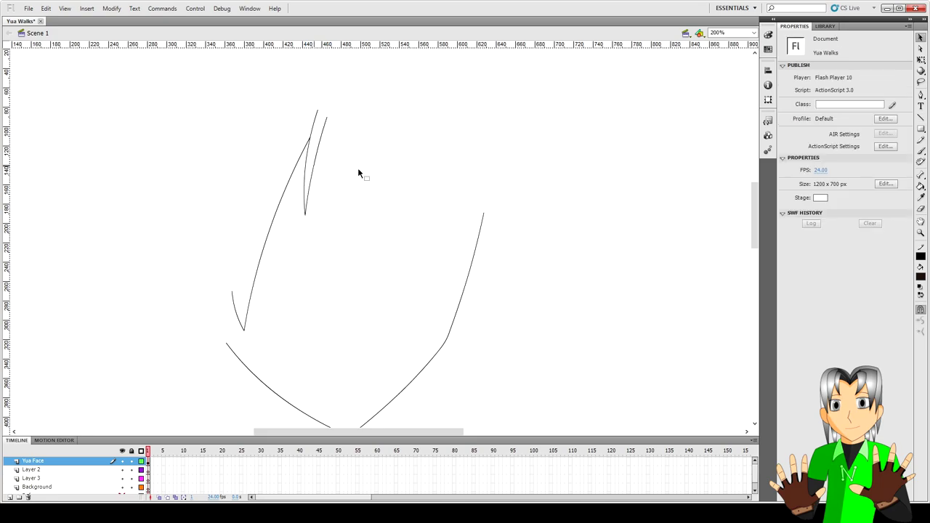
pyautogui.click(315, 168)
pyautogui.moveTo(315, 168); pyautogui.dragTo(331, 133)
# Draw and curve both edges of the next hair spike.
pyautogui.press('n')
pyautogui.moveTo(327, 118); pyautogui.dragTo(372, 245)
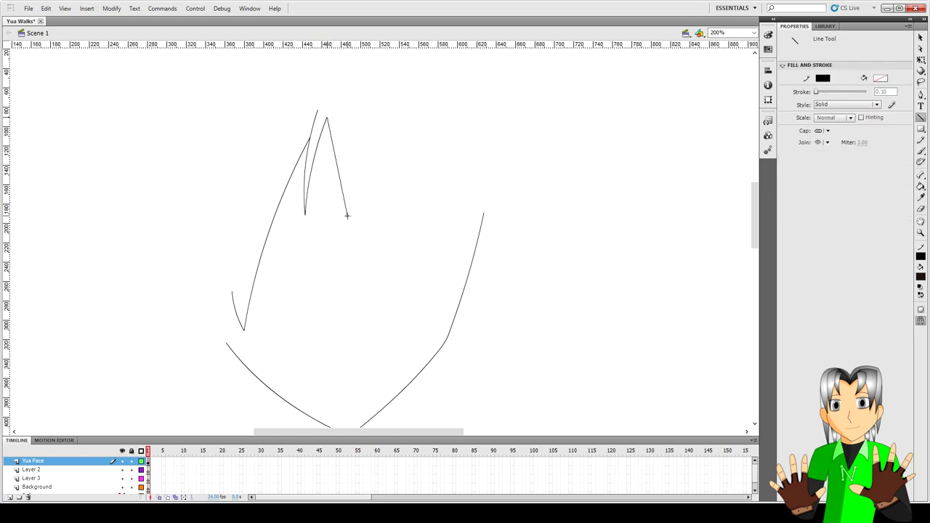
pyautogui.press('v')
pyautogui.click(348, 189)
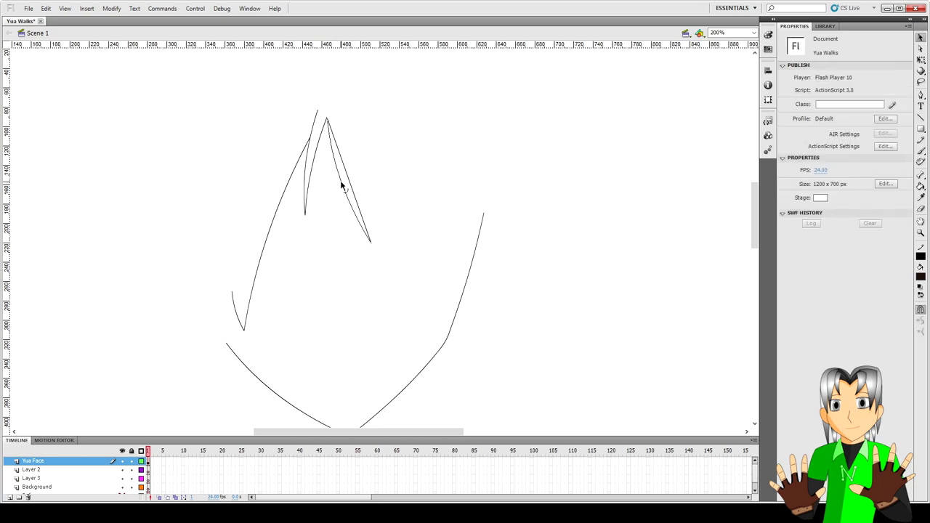
pyautogui.moveTo(347, 189); pyautogui.dragTo(359, 204)
pyautogui.press('Escape')
pyautogui.press('n')
pyautogui.moveTo(339, 115); pyautogui.dragTo(374, 247)
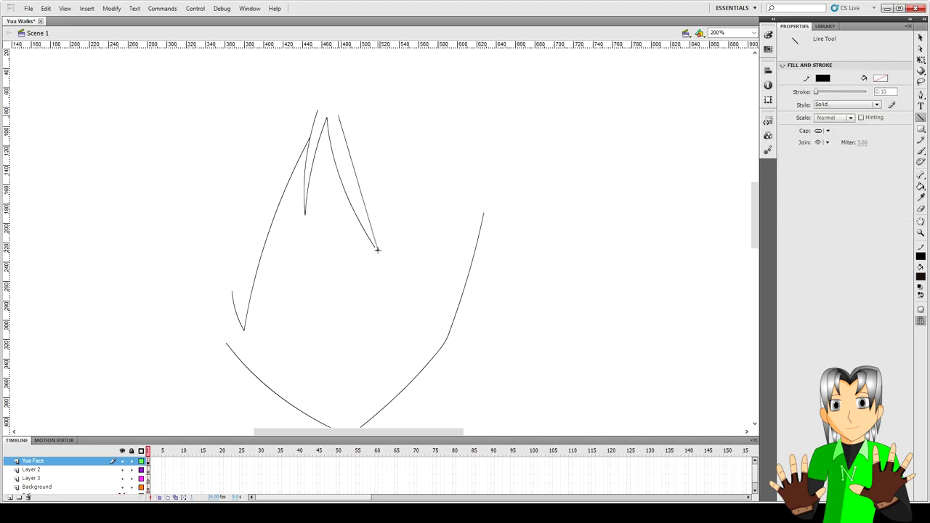
pyautogui.press('v')
pyautogui.moveTo(354, 179); pyautogui.dragTo(378, 231)
# Add one more curved hair stroke beside the fringe.
pyautogui.press('n')
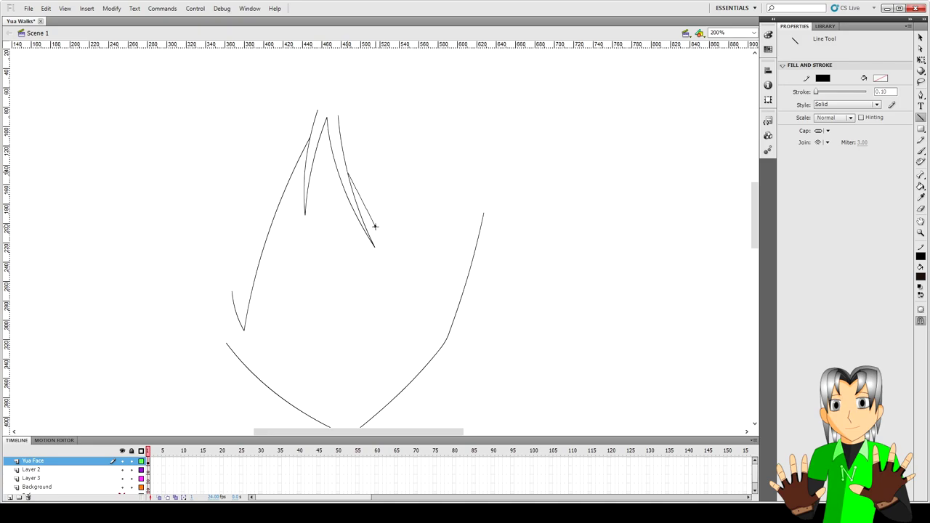
pyautogui.press('v')
pyautogui.moveTo(362, 198); pyautogui.dragTo(380, 212)
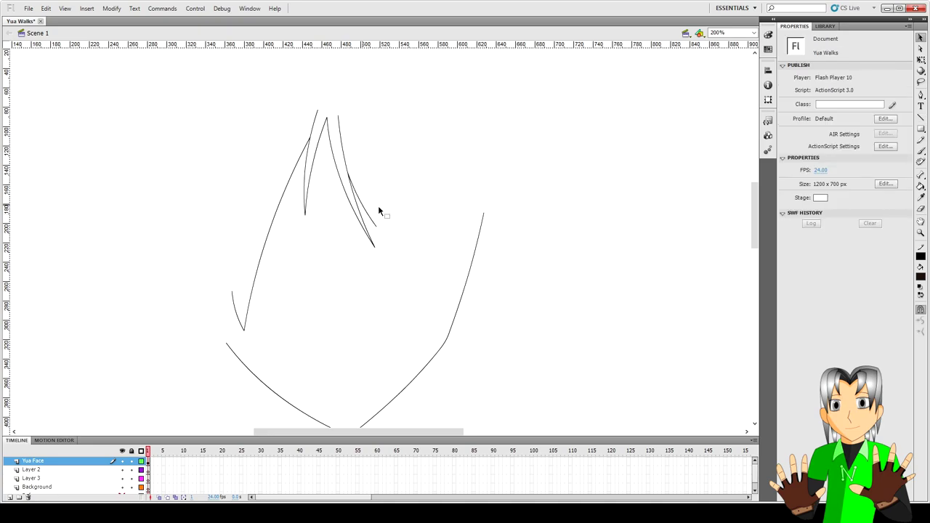
pyautogui.press('n')
pyautogui.moveTo(353, 120); pyautogui.dragTo(377, 226)
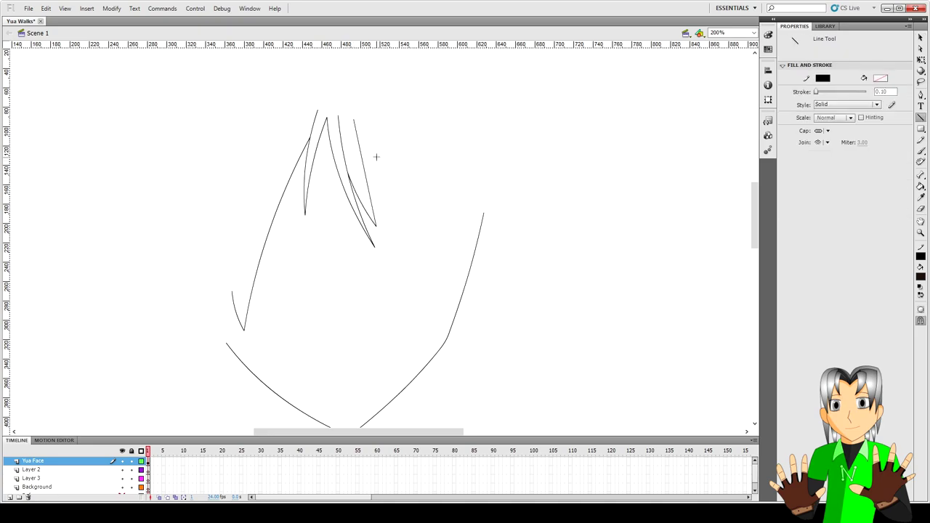
pyautogui.press('v')
pyautogui.moveTo(363, 167); pyautogui.dragTo(359, 166)
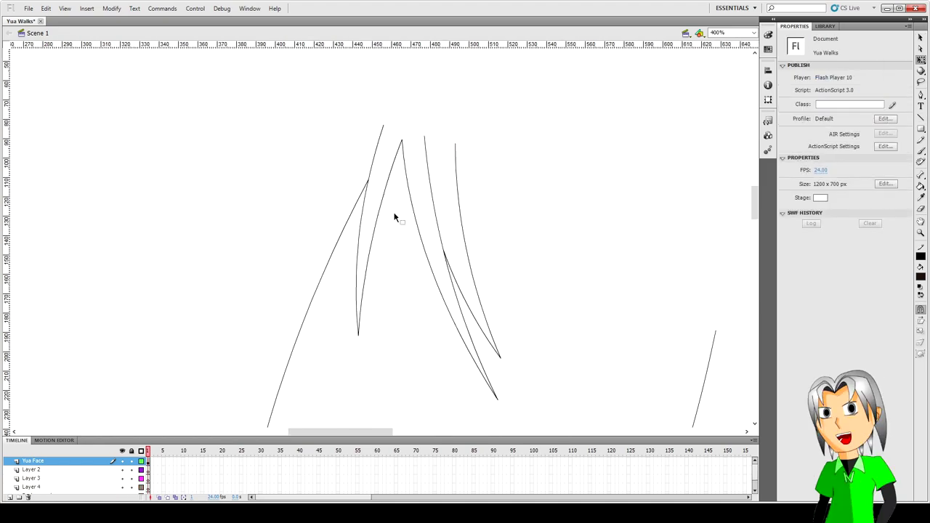
pyautogui.scroll(-3, 396, 217)
pyautogui.scroll(3, 391, 217)
# Shift-select the three right-hand hair strands, nudge them right, and deselect.
pyautogui.click(411, 207)
pyautogui.keyDown('shift'); pyautogui.click(443, 234); pyautogui.keyUp('shift')
pyautogui.keyDown('shift'); pyautogui.click(472, 311); pyautogui.keyUp('shift')
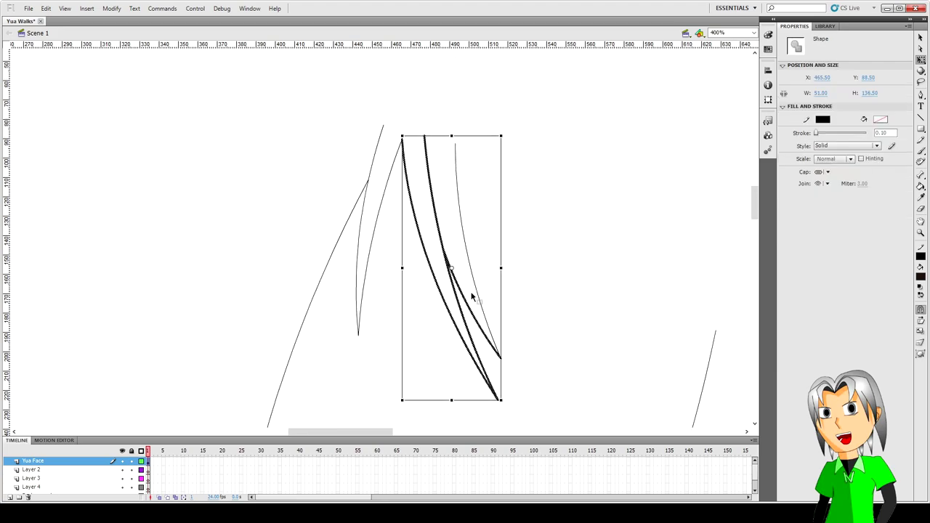
pyautogui.hotkey('shift', 'Right')
pyautogui.hotkey('shift', 'Right')
pyautogui.hotkey('shift', 'Right')
pyautogui.click(397, 330)
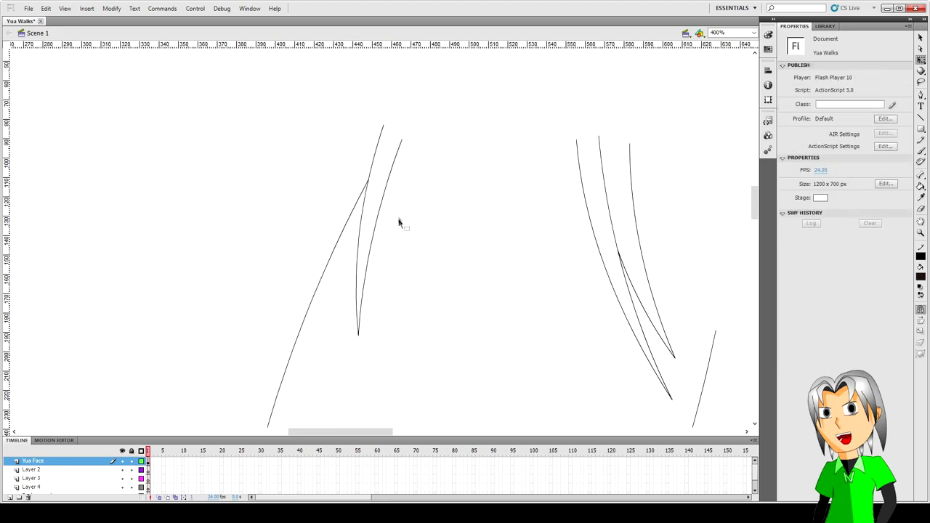
pyautogui.scroll(3, 465, 167)
# Extend a line from the arch's left end and draw a long line down from it.
pyautogui.press('n')
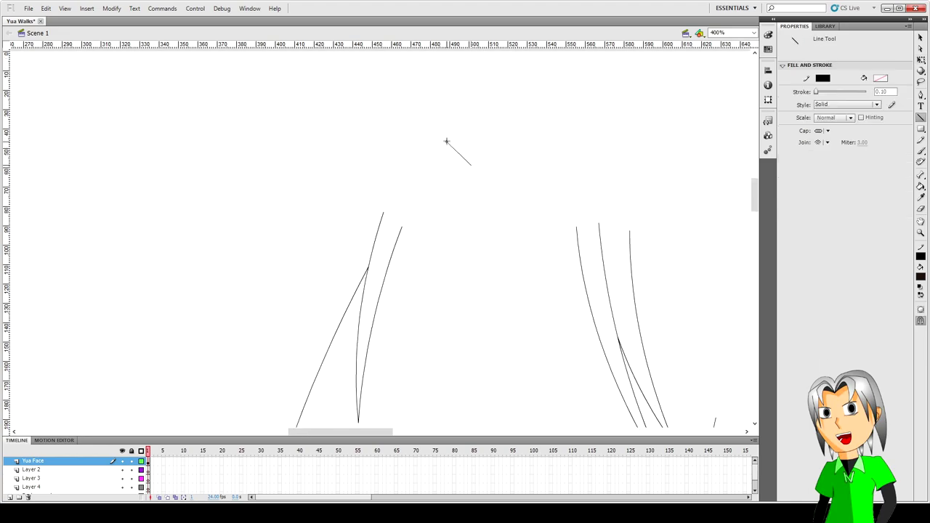
pyautogui.moveTo(471, 165); pyautogui.dragTo(447, 138)
pyautogui.press('v')
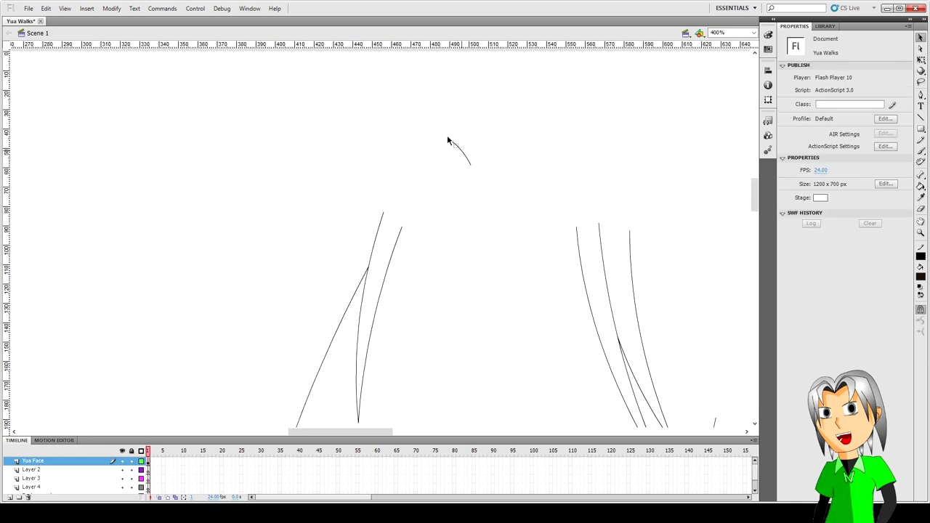
pyautogui.press('n')
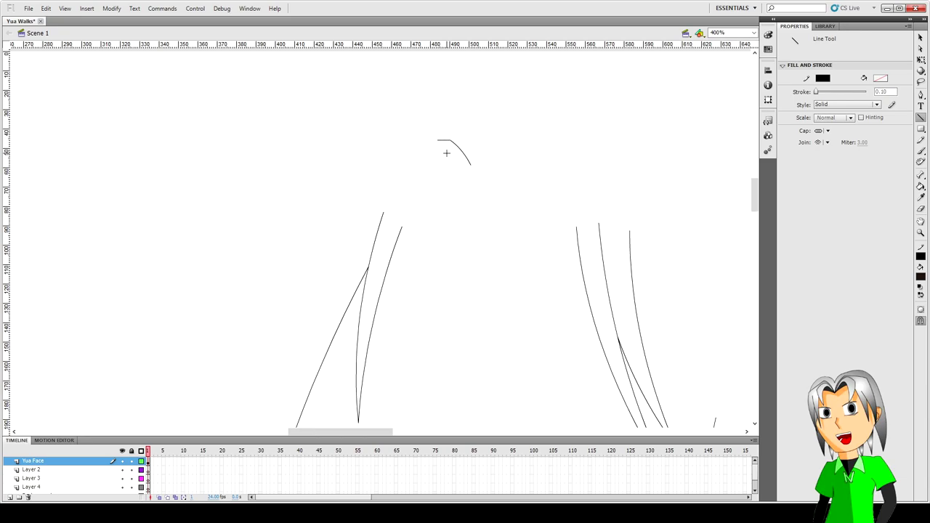
pyautogui.press('v')
pyautogui.press('n')
pyautogui.moveTo(439, 143); pyautogui.dragTo(418, 174)
pyautogui.press('v')
pyautogui.press('n')
pyautogui.moveTo(419, 173); pyautogui.dragTo(394, 349)
# Add curved zigzag spikes rising back up from the strand's bottom.
pyautogui.press('v')
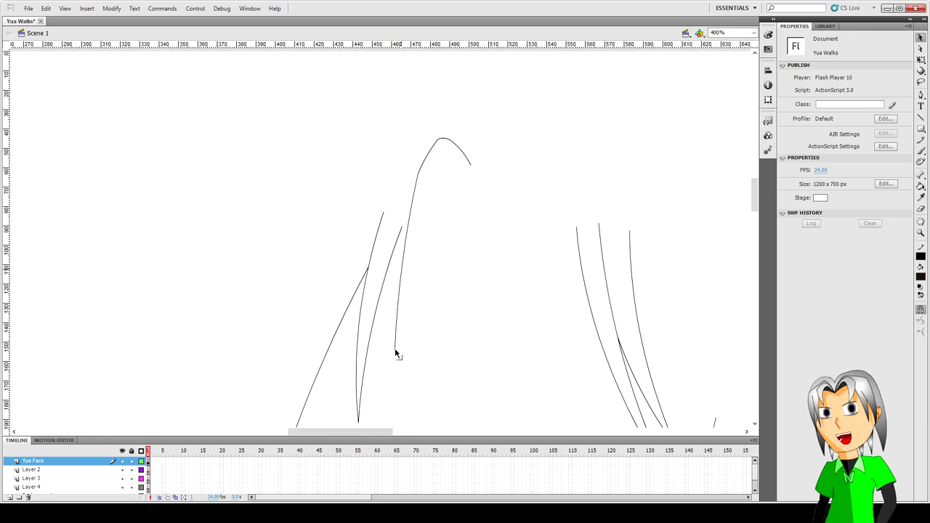
pyautogui.press('n')
pyautogui.moveTo(394, 350); pyautogui.dragTo(417, 258)
pyautogui.press('v')
pyautogui.moveTo(406, 291); pyautogui.dragTo(402, 302)
pyautogui.scroll(-3, 418, 267)
pyautogui.press('n')
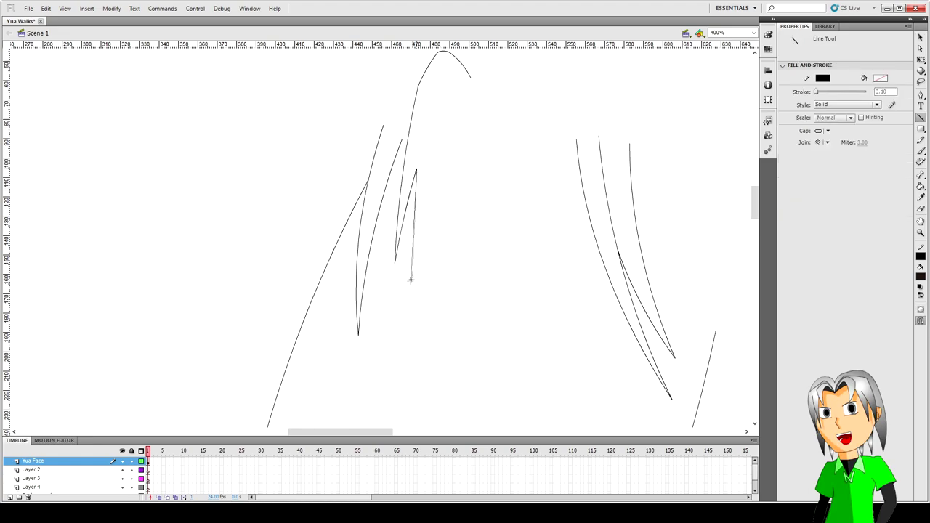
pyautogui.moveTo(416, 169); pyautogui.dragTo(408, 284)
pyautogui.press('v')
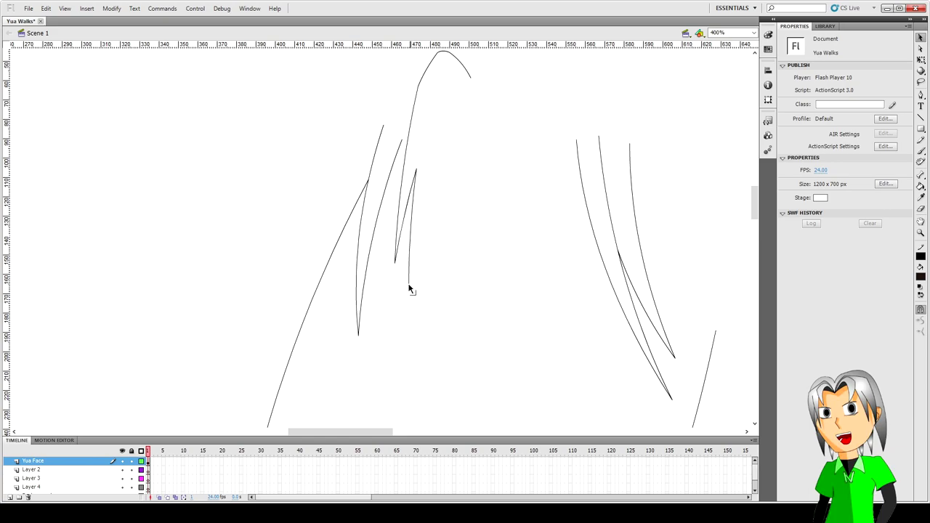
pyautogui.press('n')
pyautogui.moveTo(409, 282); pyautogui.dragTo(421, 210)
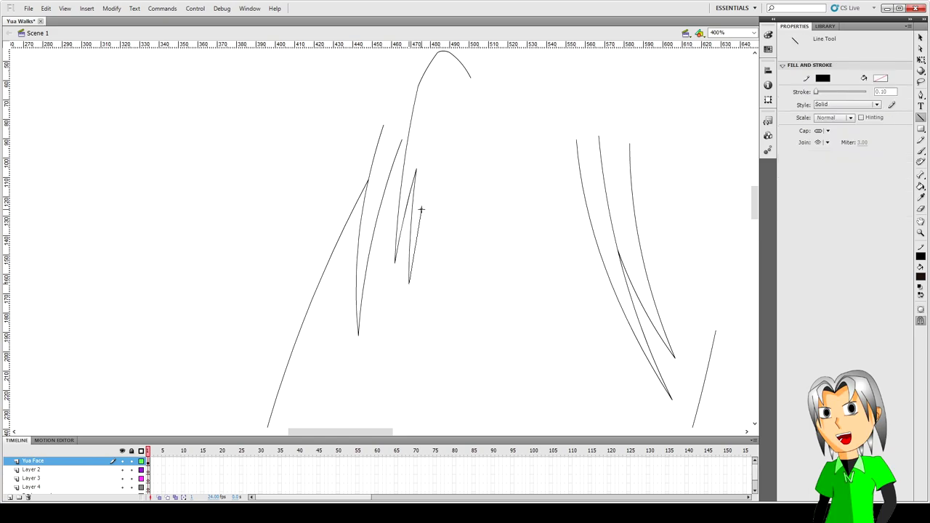
# Select the new arch and spike strokes and colour them blue.
pyautogui.press('v')
pyautogui.moveTo(472, 80); pyautogui.dragTo(509, 193)
pyautogui.click(822, 120)
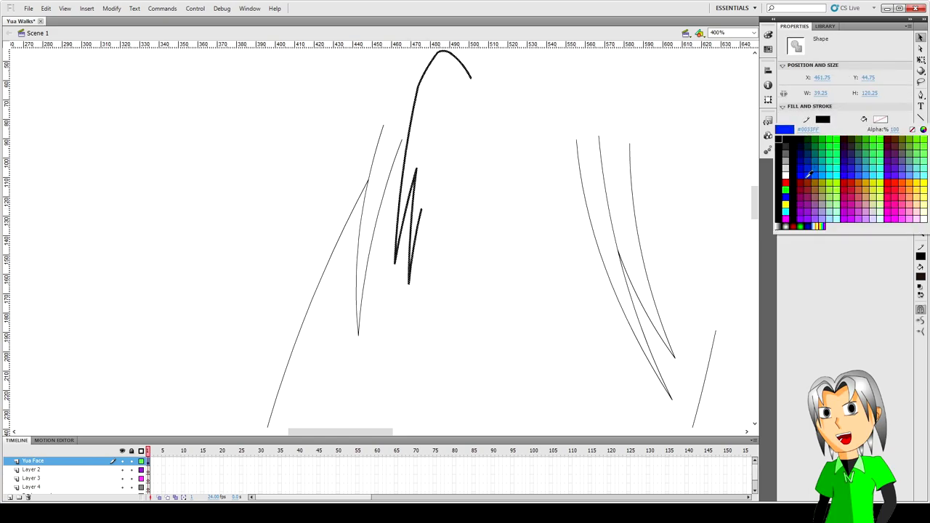
pyautogui.click(809, 174)
pyautogui.click(521, 232)
# Move the three right-hand strands left and slightly down beside the blue strands.
pyautogui.hotkey('ctrl', '1')
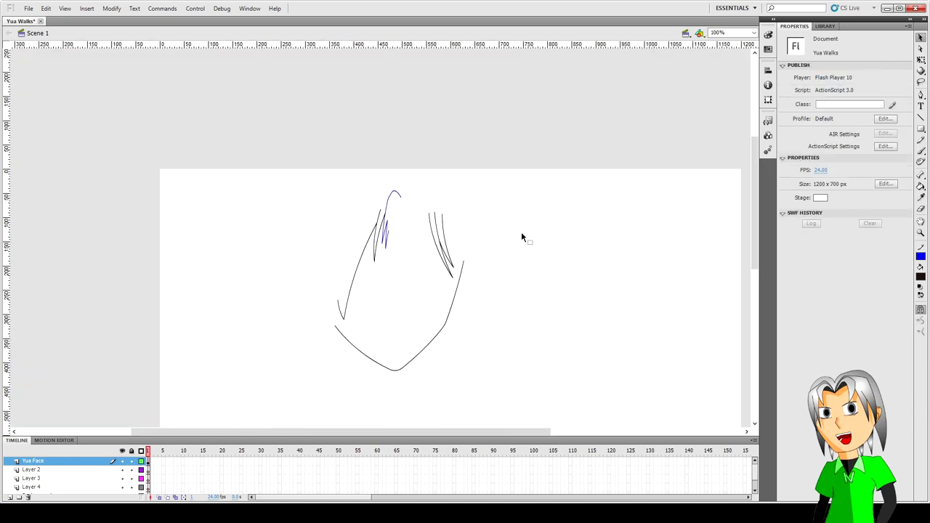
pyautogui.click(440, 239)
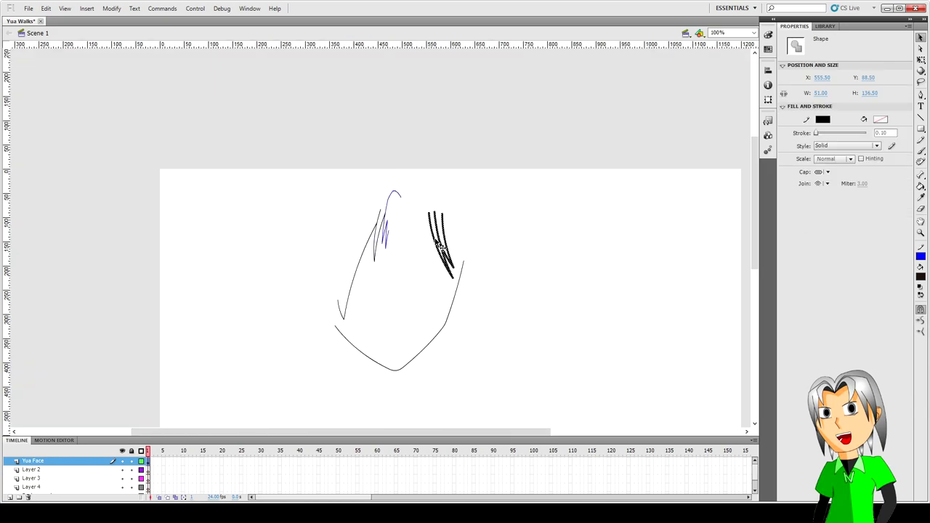
pyautogui.moveTo(462, 244); pyautogui.dragTo(436, 243)
pyautogui.hotkey('shift', 'Left')
pyautogui.hotkey('shift', 'Left')
pyautogui.hotkey('shift', 'Left')
pyautogui.press('Left')
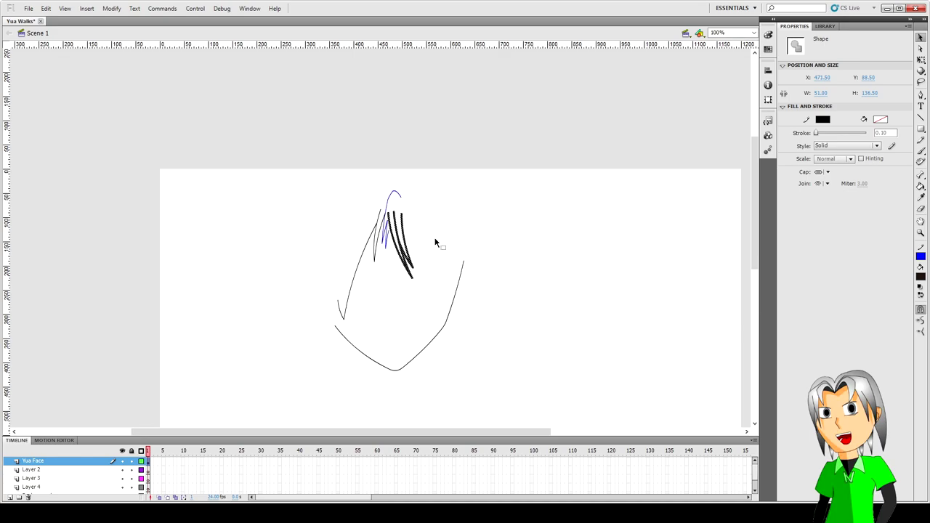
pyautogui.hotkey('shift', 'Down')
pyautogui.hotkey('shift', 'Down')
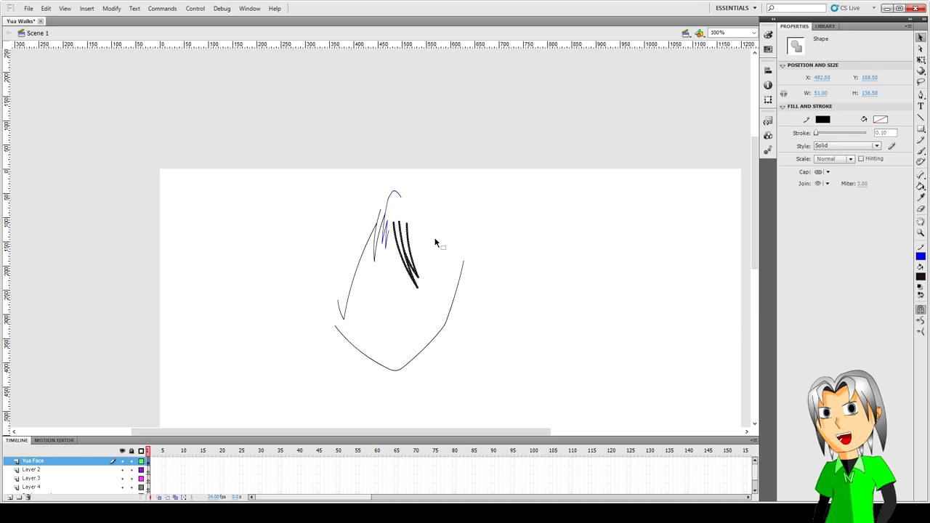
pyautogui.press('Right')
pyautogui.press('Right')
pyautogui.click(436, 242)
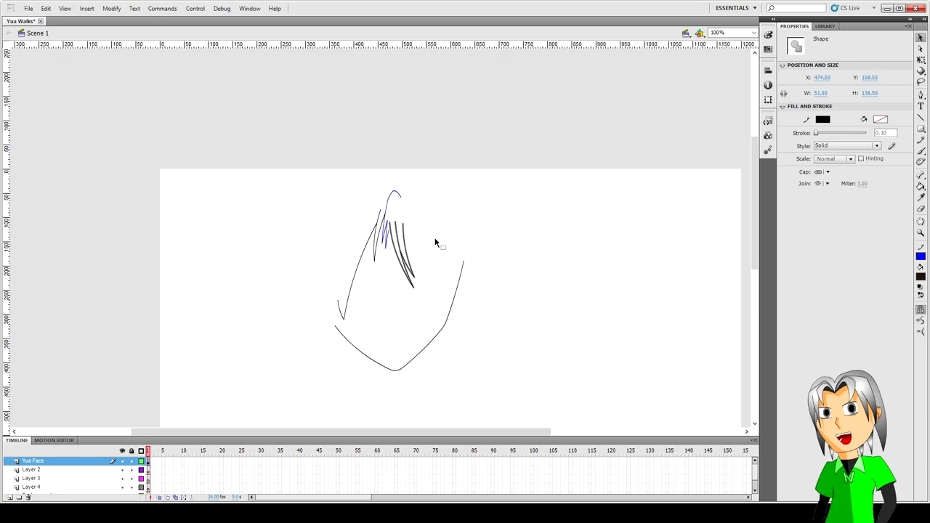
# Select a blue stroke and zoom in to 400% on the hair.
pyautogui.click(386, 262)
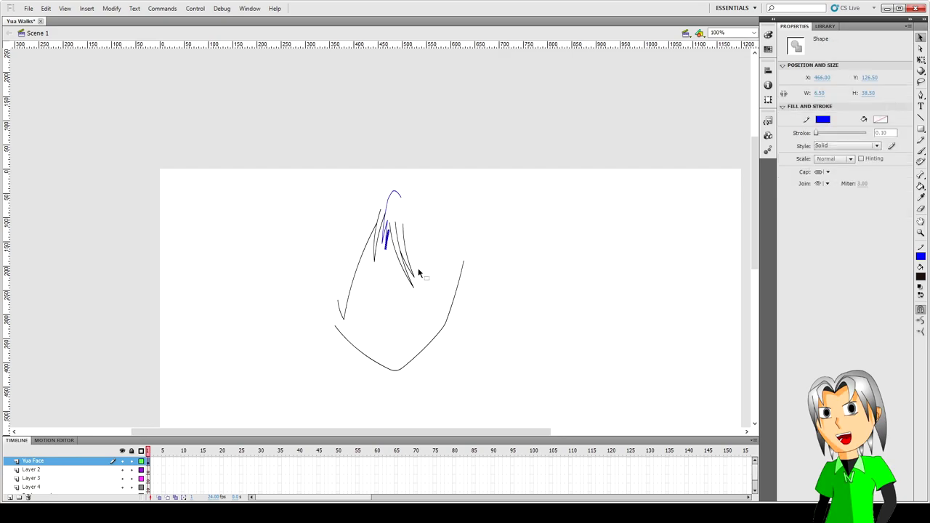
pyautogui.hotkey('ctrl', '=')
pyautogui.hotkey('ctrl', '=')
pyautogui.click(480, 214)
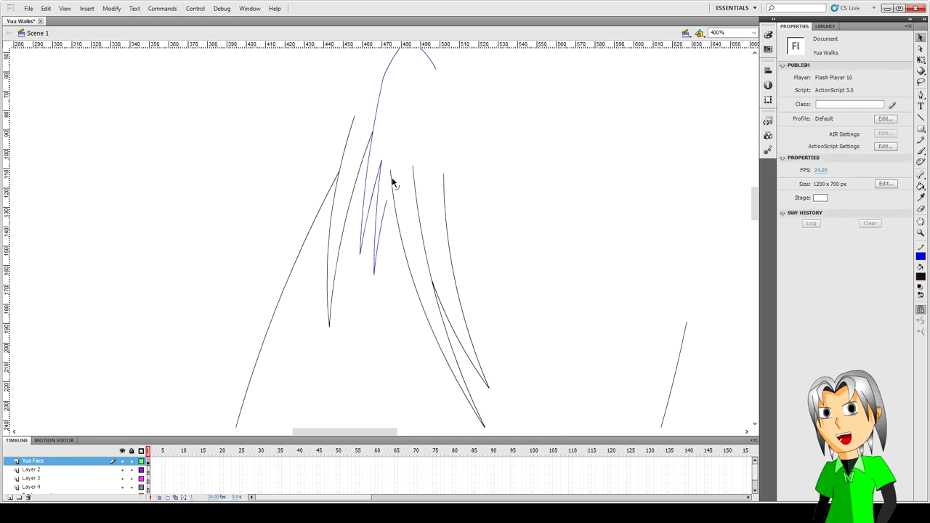
# Reshape a hair strand with Free Transform, dragging its bottom edge upward.
pyautogui.click(392, 183)
pyautogui.press('q')
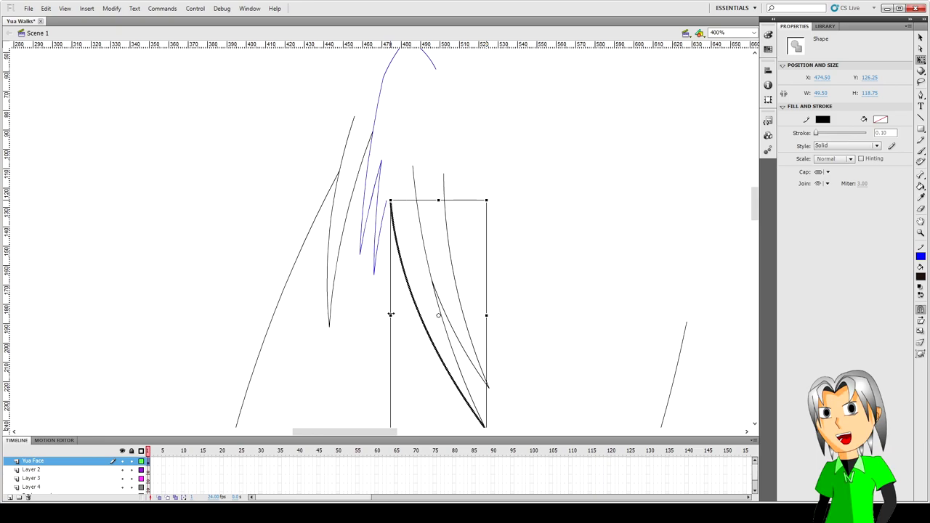
pyautogui.moveTo(436, 257); pyautogui.dragTo(436, 200)
pyautogui.click(512, 270)
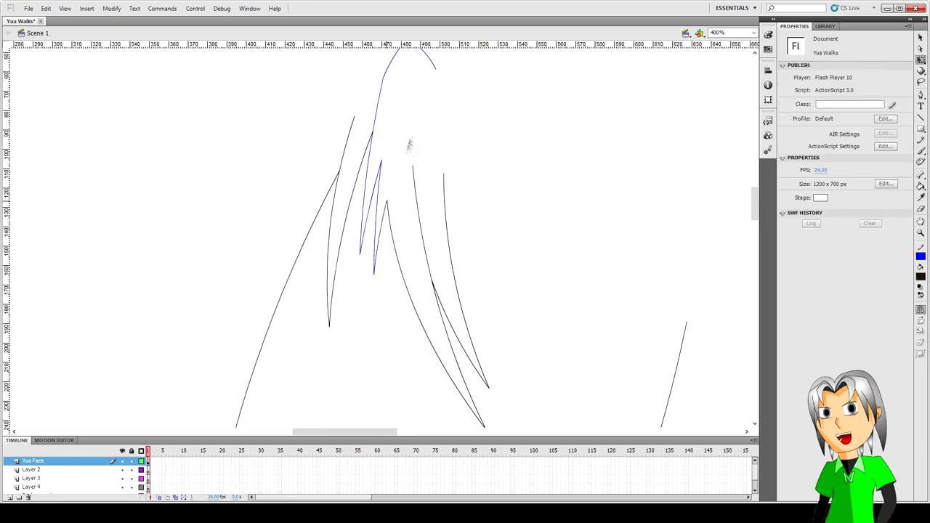
# Draw a line down from the blue arch and bend the top line into an arch.
pyautogui.press('n')
pyautogui.moveTo(404, 85); pyautogui.dragTo(387, 202)
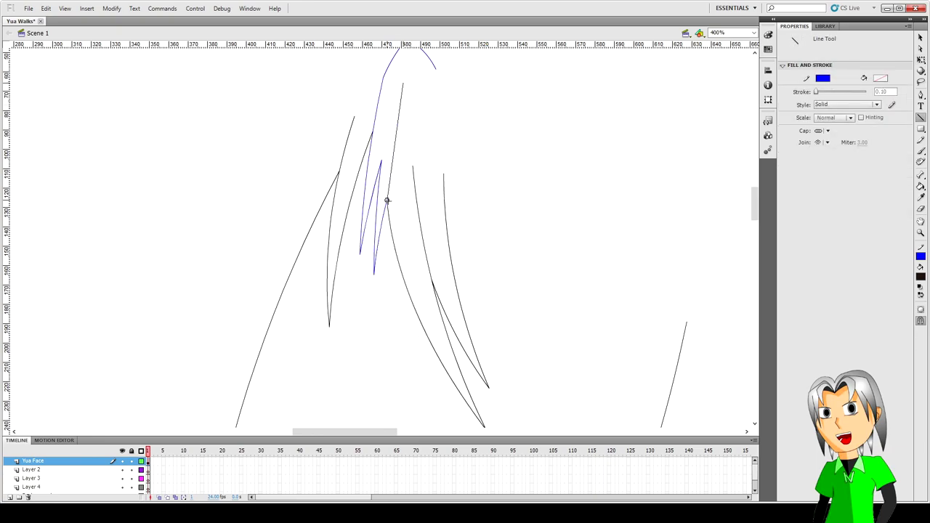
pyautogui.press('v')
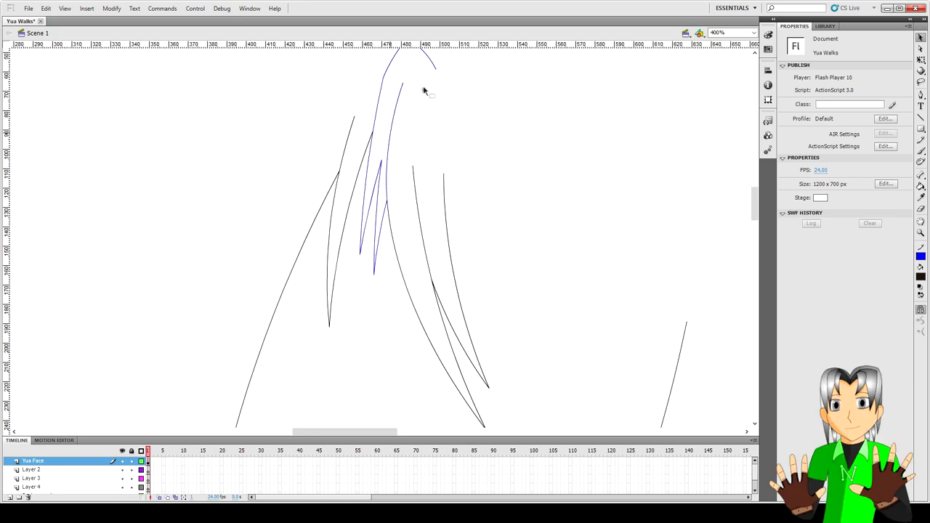
pyautogui.scroll(3, 405, 87)
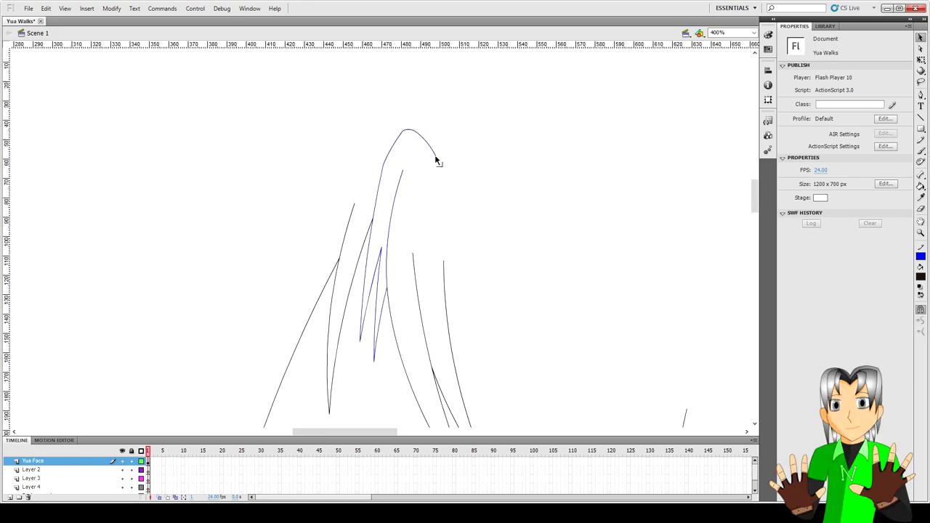
pyautogui.moveTo(409, 134); pyautogui.dragTo(427, 169)
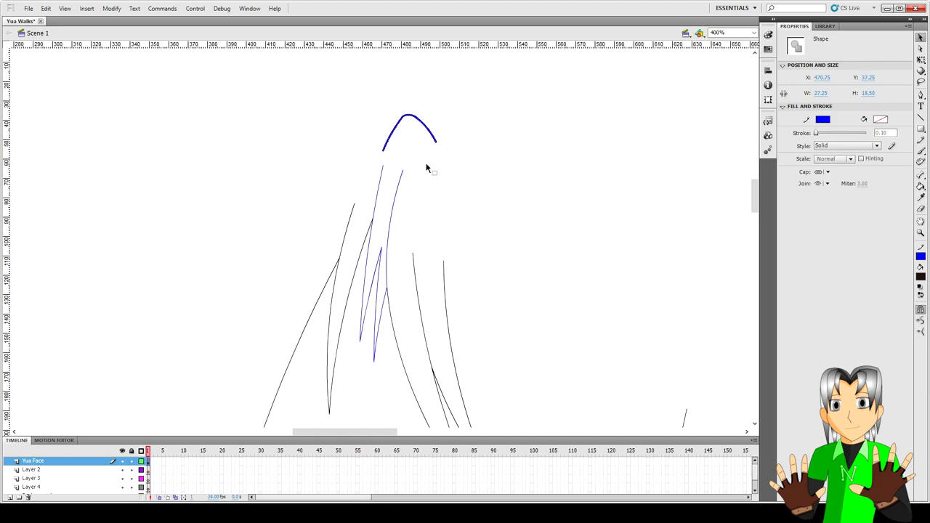
# Add two short inner strands below the arch and zoom to 100%.
pyautogui.click(427, 168)
pyautogui.moveTo(383, 154); pyautogui.dragTo(387, 153)
pyautogui.click(387, 152)
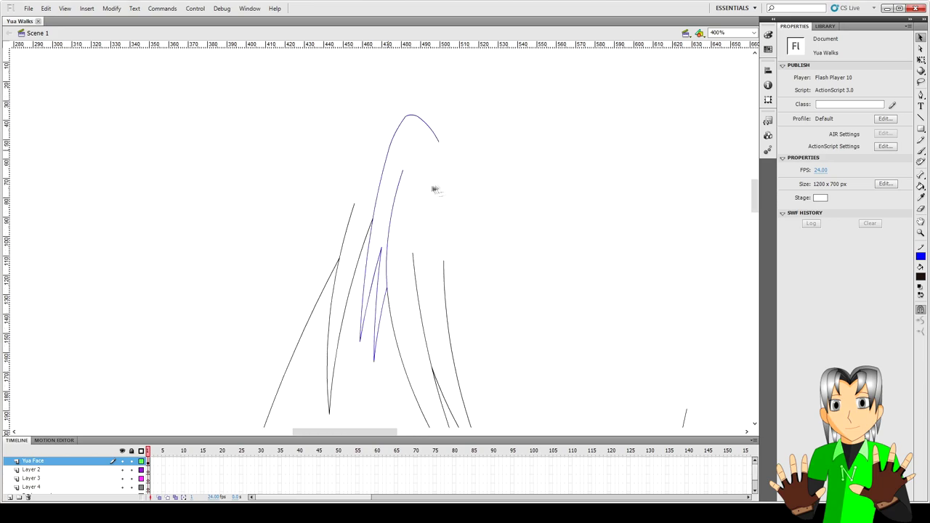
pyautogui.press('n')
pyautogui.moveTo(403, 172); pyautogui.dragTo(415, 161)
pyautogui.press('v')
pyautogui.scroll(-3, 497, 218)
pyautogui.scroll(3, 497, 219)
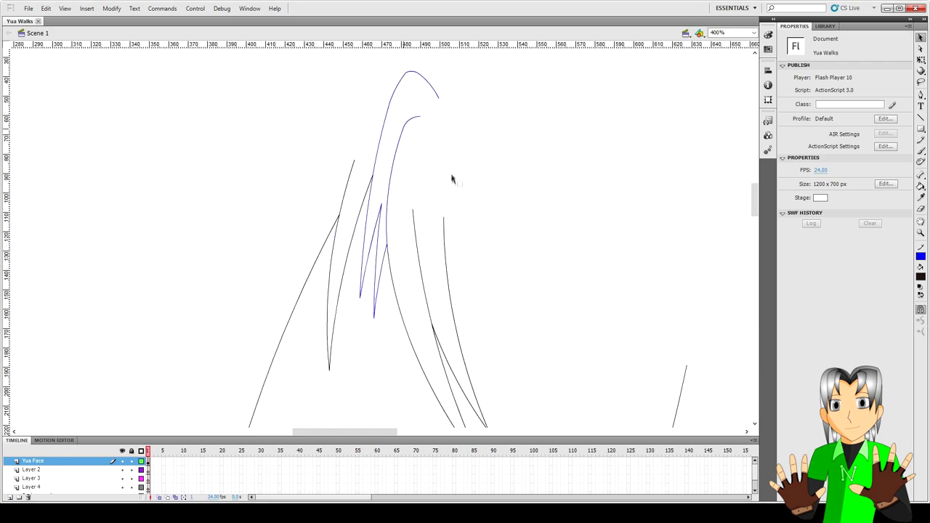
pyautogui.scroll(-3, 497, 218)
pyautogui.hotkey('ctrl', '1')
pyautogui.scroll(-3, 498, 219)
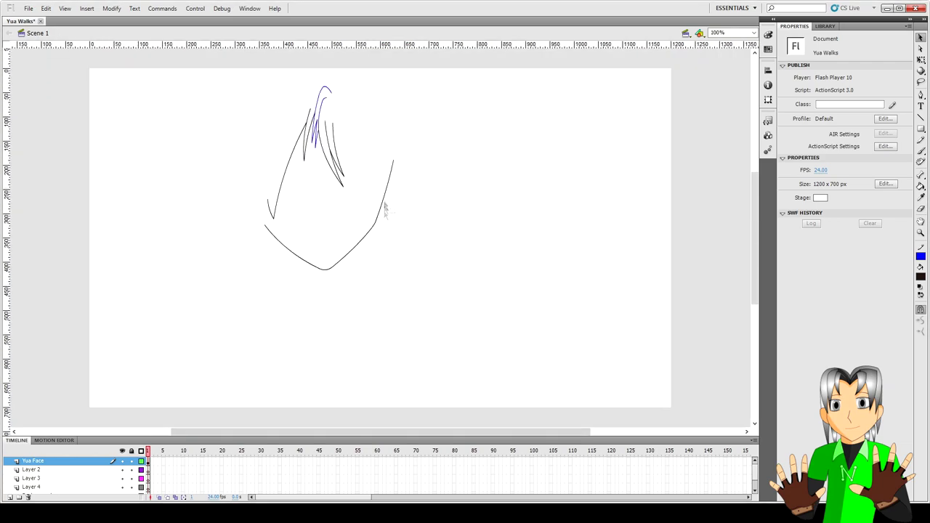
# Draw the long crossing strand with the Pen tool and adjust its stroke thickness.
pyautogui.hotkey('ctrl', '=')
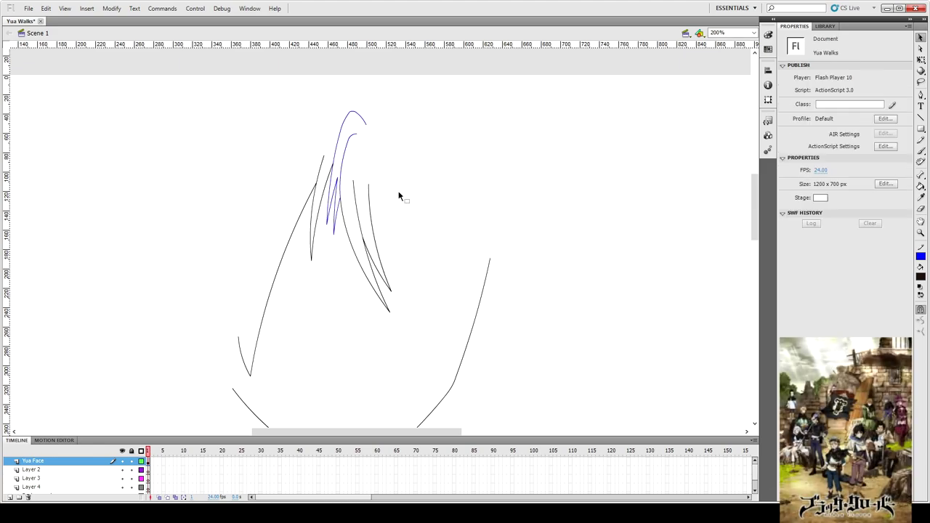
pyautogui.press('p')
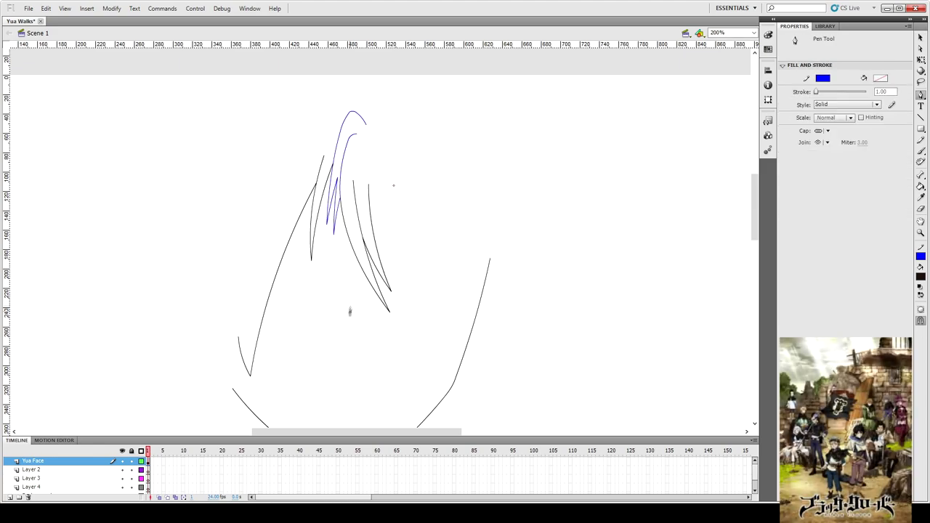
pyautogui.click(361, 290)
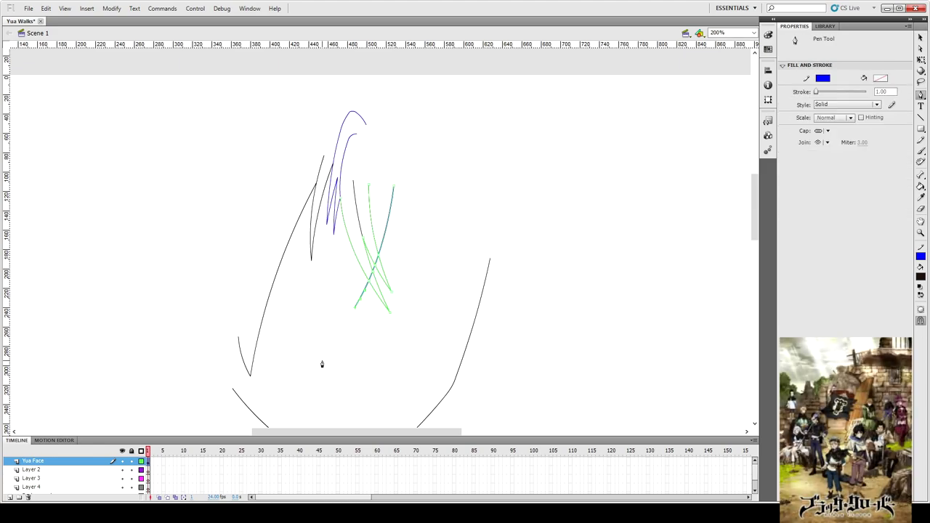
pyautogui.click(360, 302)
pyautogui.doubleClick(881, 133)
pyautogui.click(406, 210)
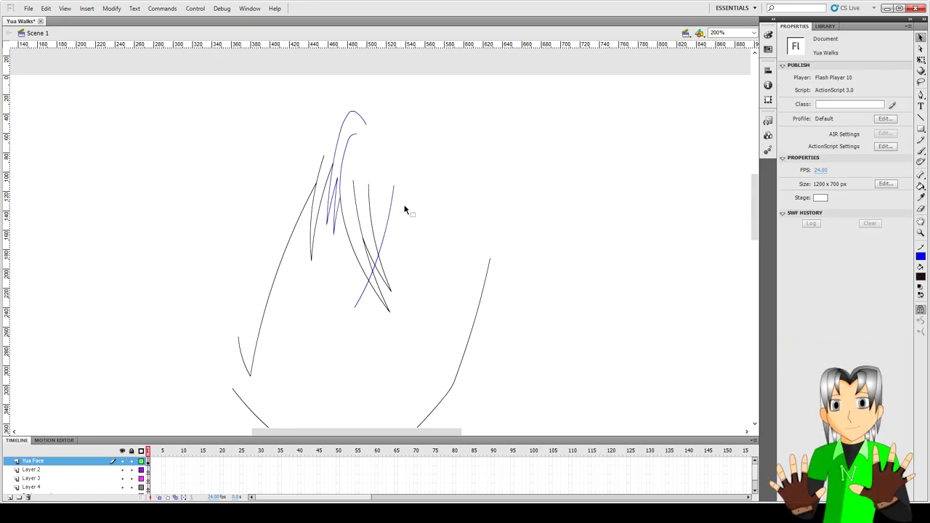
# Delete the short stray black stroke among the hair strands.
pyautogui.press('p')
pyautogui.click(367, 240)
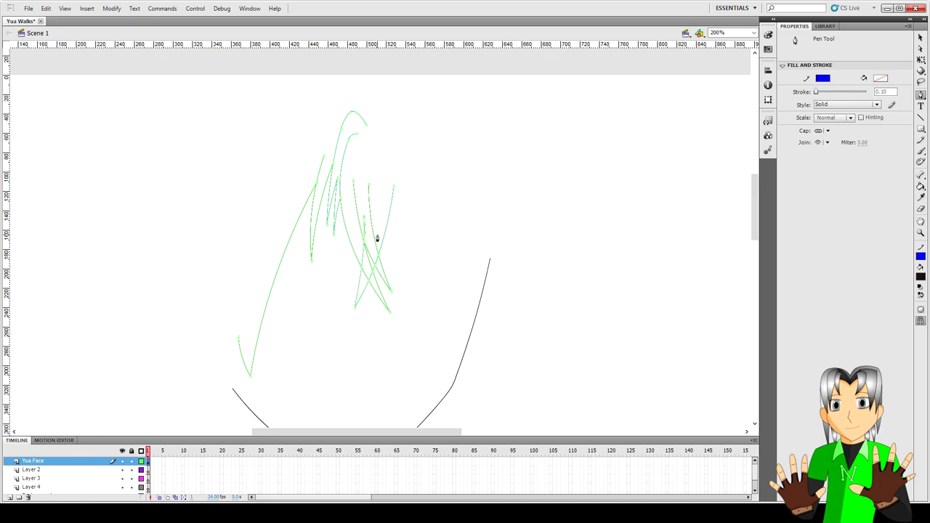
pyautogui.press('v')
pyautogui.click(368, 251)
pyautogui.scroll(2, 371, 251)
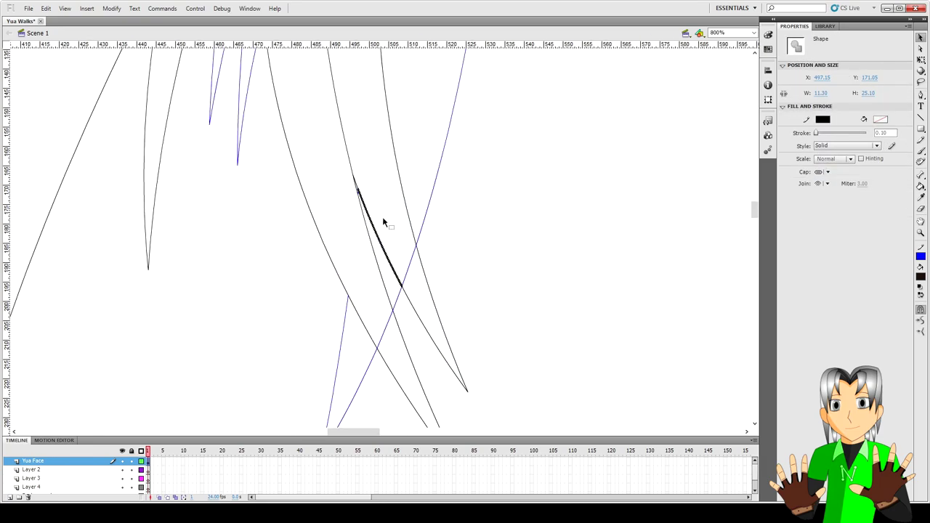
pyautogui.press('Delete')
pyautogui.scroll(3, 364, 193)
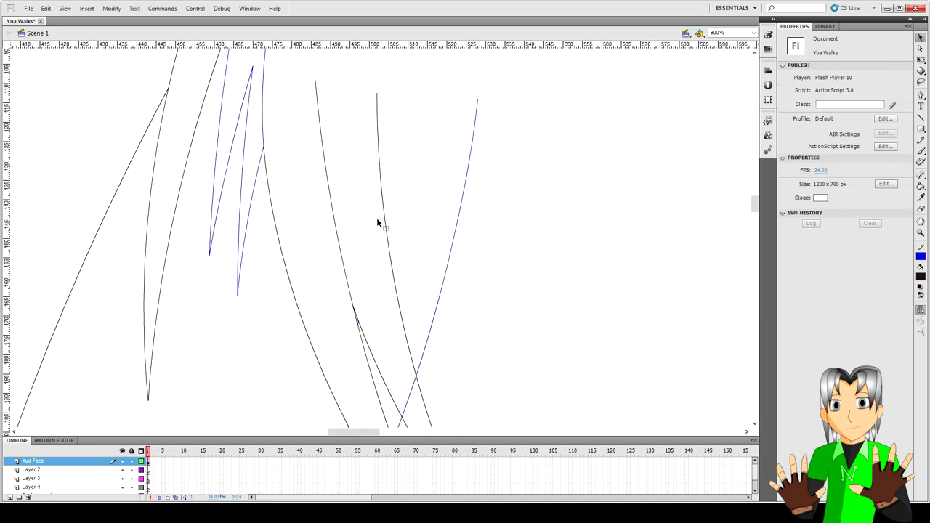
# Select the blue crossing strands for Free Transform, then deselect them.
pyautogui.click(359, 324)
pyautogui.scroll(-2, 360, 325)
pyautogui.click(393, 313)
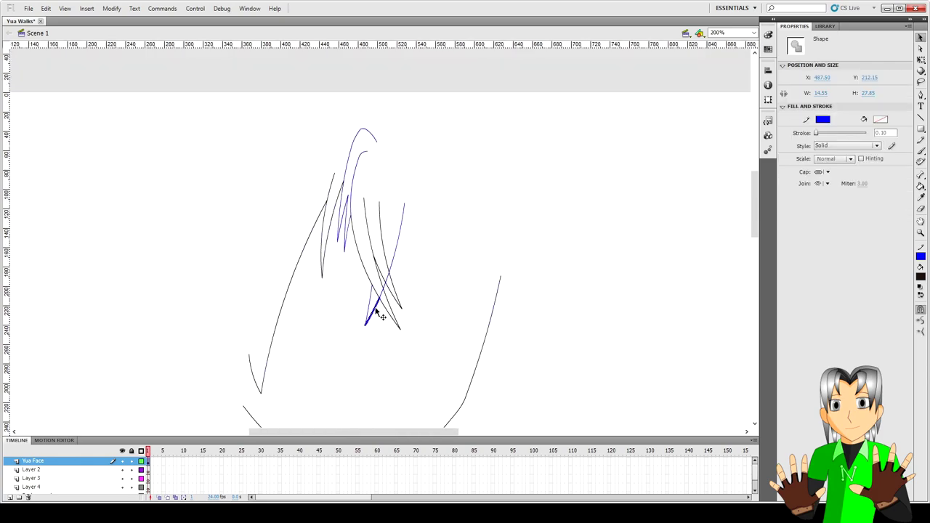
pyautogui.press('q')
pyautogui.scroll(1, 366, 331)
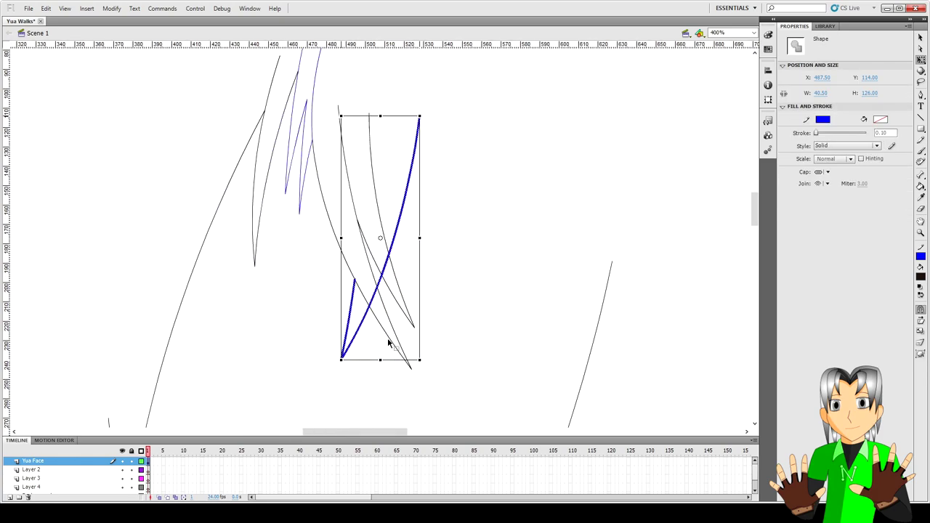
pyautogui.scroll(1, 392, 342)
pyautogui.click(356, 202)
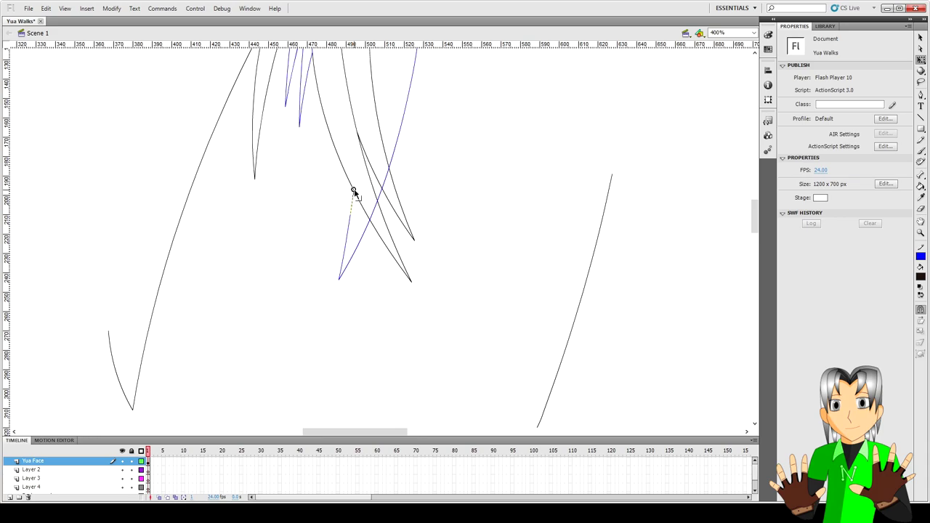
pyautogui.scroll(3, 370, 280)
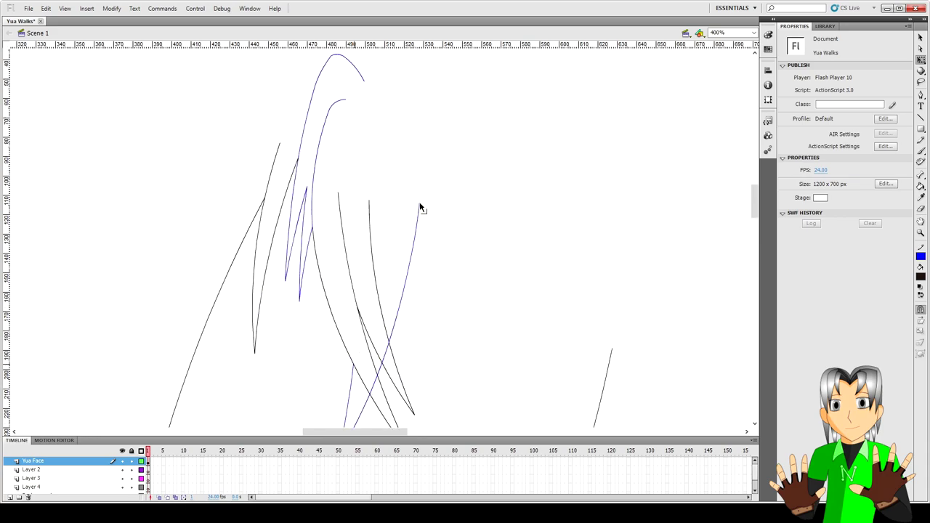
# Draw a thin spike: a strand line down, then a line back up.
pyautogui.press('n')
pyautogui.moveTo(420, 207); pyautogui.dragTo(435, 302)
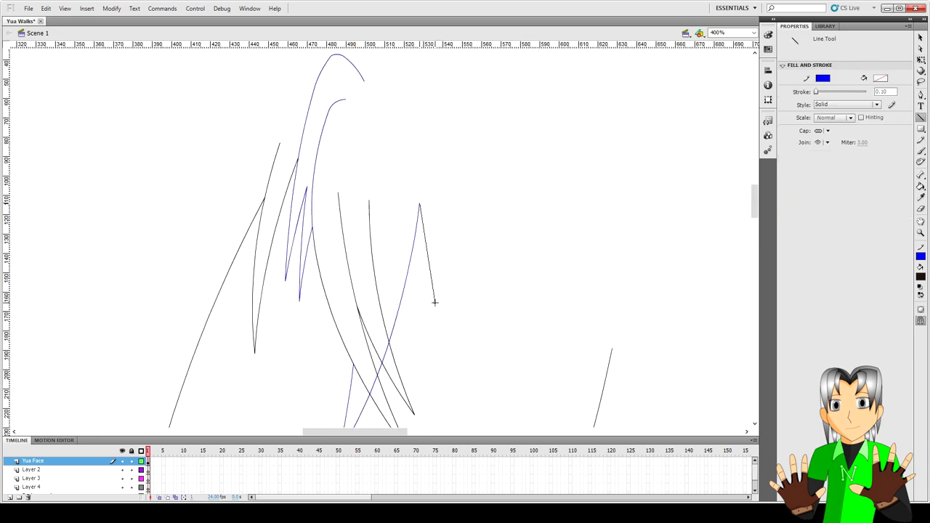
pyautogui.press('v')
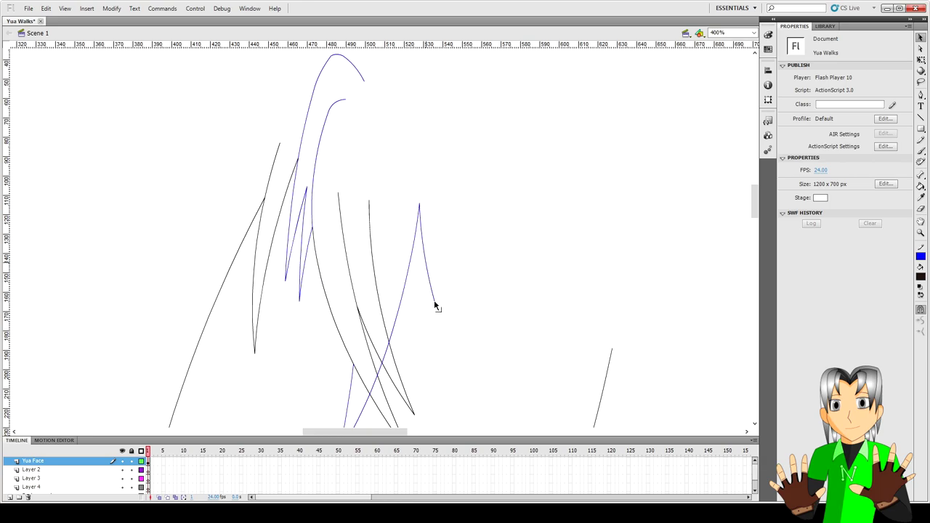
pyautogui.press('n')
pyautogui.moveTo(435, 300); pyautogui.dragTo(430, 215)
pyautogui.press('v')
# Add a curved strand angling down-right, with a line back up from its tip.
pyautogui.press('n')
pyautogui.moveTo(431, 216); pyautogui.dragTo(467, 300)
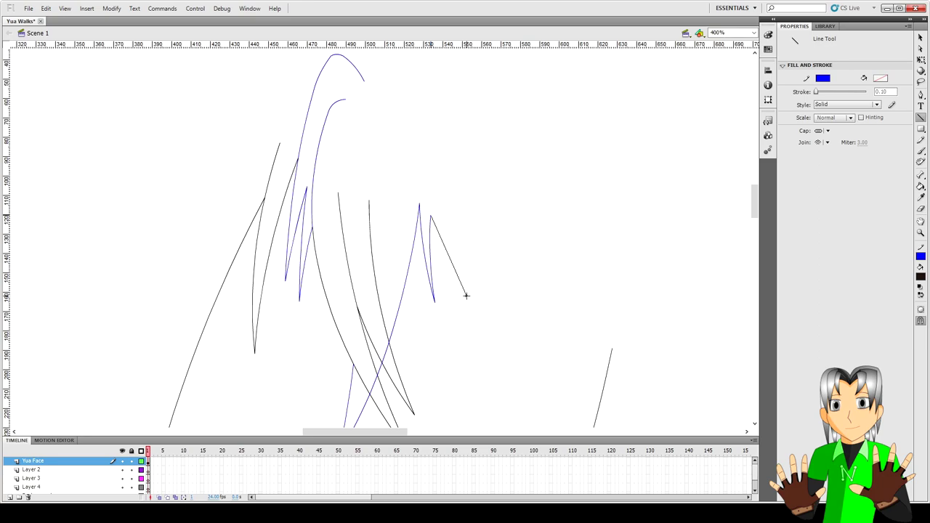
pyautogui.press('v')
pyautogui.moveTo(450, 256); pyautogui.dragTo(448, 263)
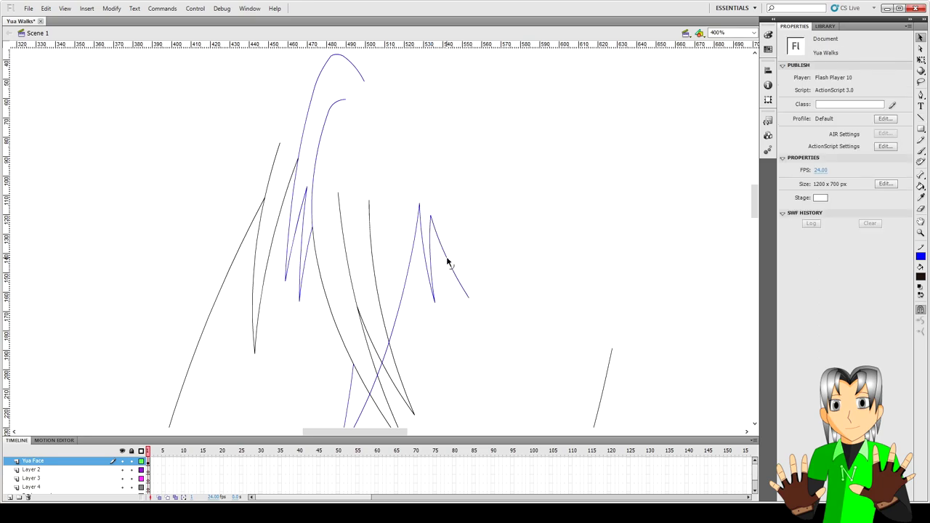
pyautogui.press('n')
pyautogui.moveTo(470, 298); pyautogui.dragTo(443, 148)
pyautogui.press('v')
pyautogui.moveTo(460, 218); pyautogui.dragTo(454, 222)
pyautogui.scroll(-2, 501, 236)
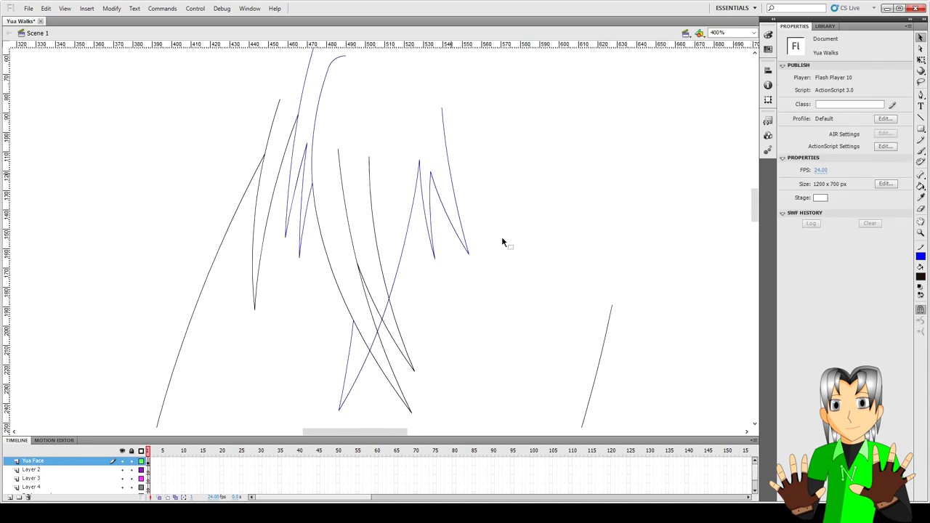
# Draw a long curved strand from the top point, with a line up from its tip.
pyautogui.press('n')
pyautogui.moveTo(442, 108)
pyautogui.mouseDown()
pyautogui.moveTo(506, 266)
pyautogui.moveTo(518, 269)
pyautogui.mouseUp()
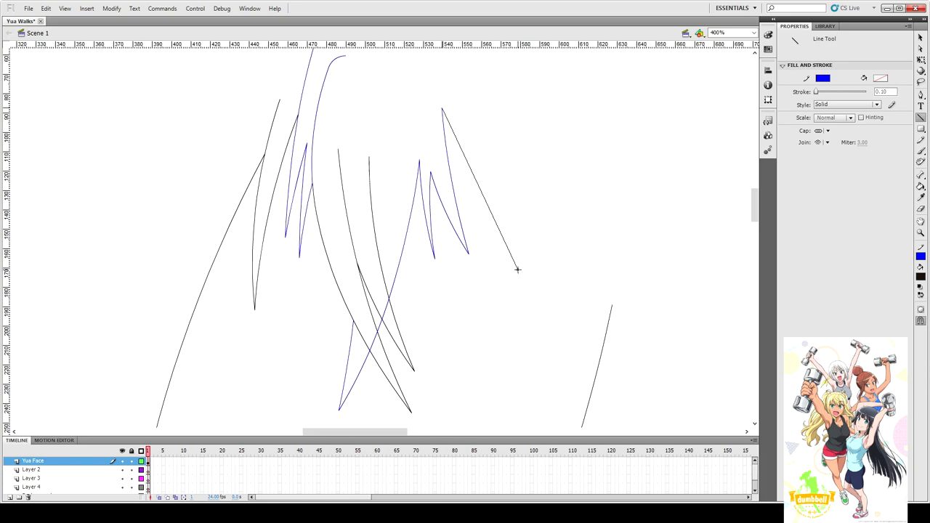
pyautogui.press('v')
pyautogui.moveTo(480, 187); pyautogui.dragTo(498, 199)
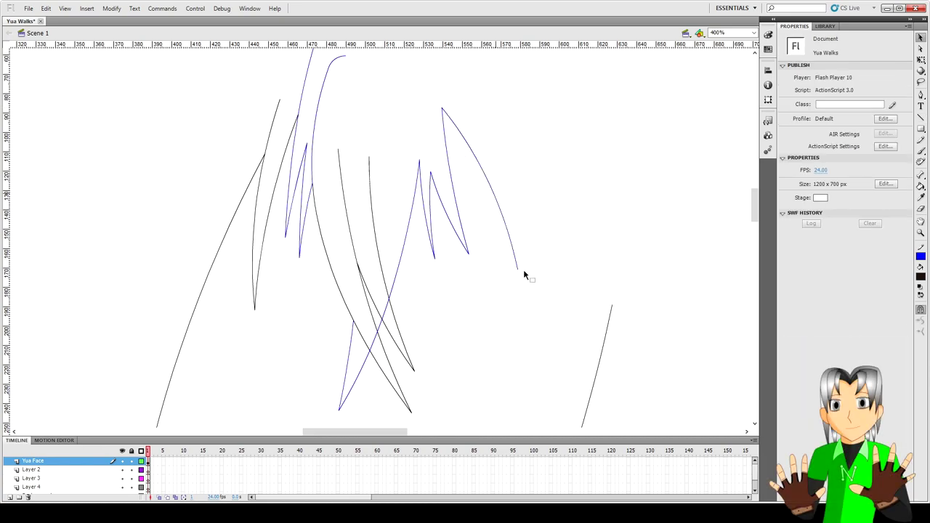
pyautogui.press('n')
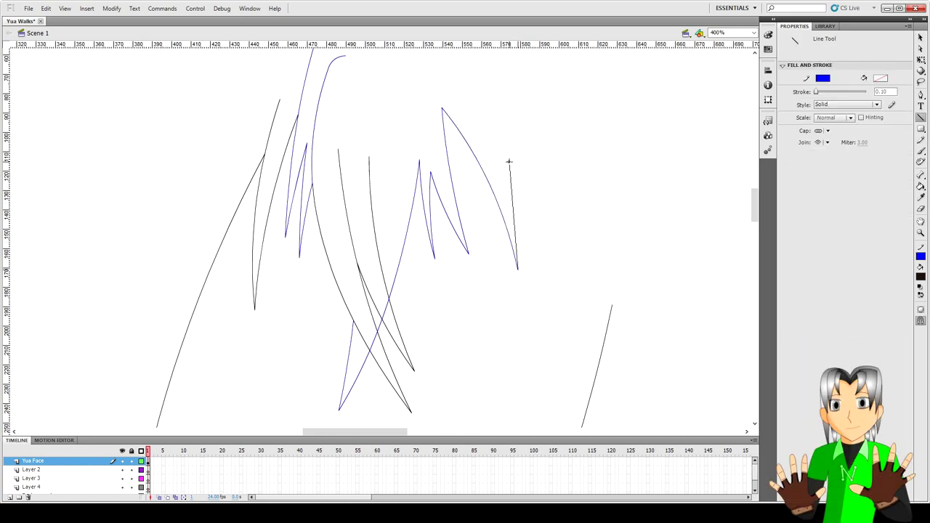
pyautogui.moveTo(516, 267); pyautogui.dragTo(502, 138)
pyautogui.press('v')
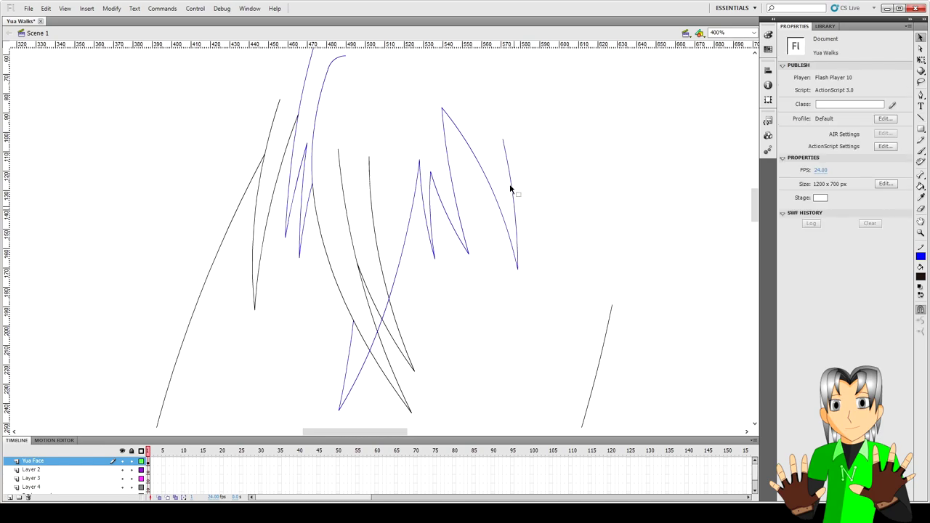
# Delete the unwanted strand segment and redraw the long strand from the top point.
pyautogui.click(511, 189)
pyautogui.press('Delete')
pyautogui.press('n')
pyautogui.moveTo(442, 109); pyautogui.dragTo(518, 268)
pyautogui.press('v')
pyautogui.click(465, 160)
pyautogui.press('n')
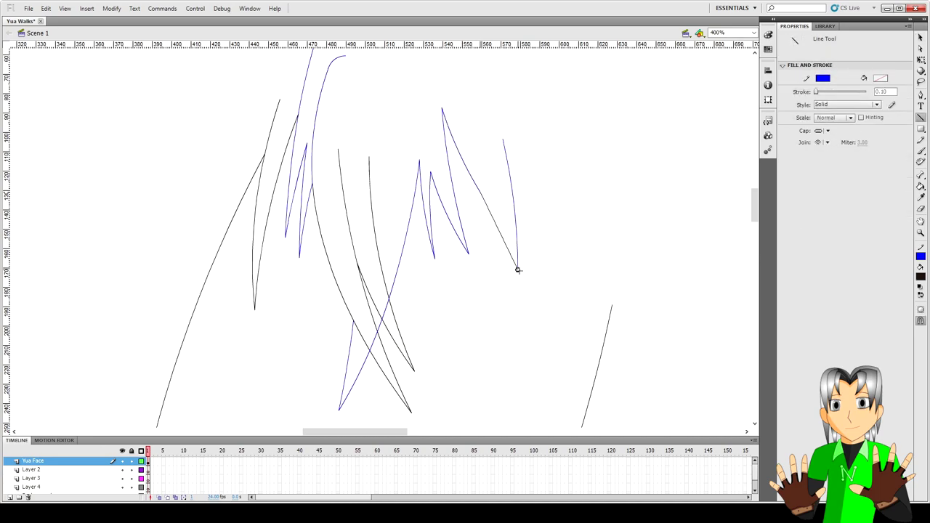
pyautogui.press('v')
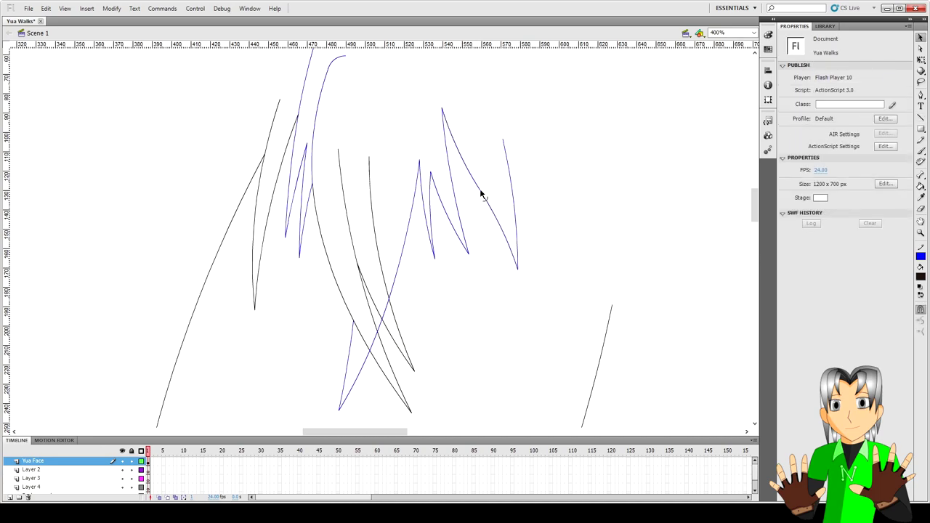
# Add a new spiky strand on the right side with three line strokes.
pyautogui.press('n')
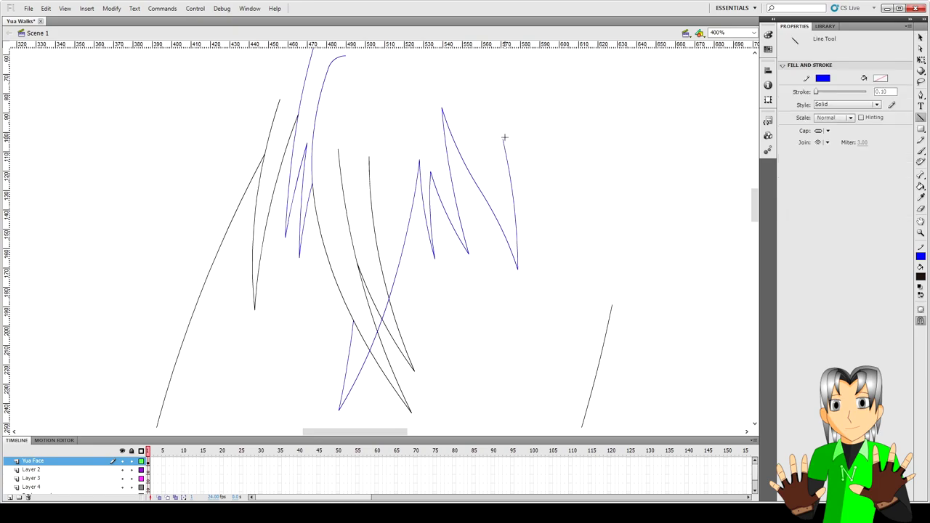
pyautogui.moveTo(503, 142); pyautogui.dragTo(530, 246)
pyautogui.press('v')
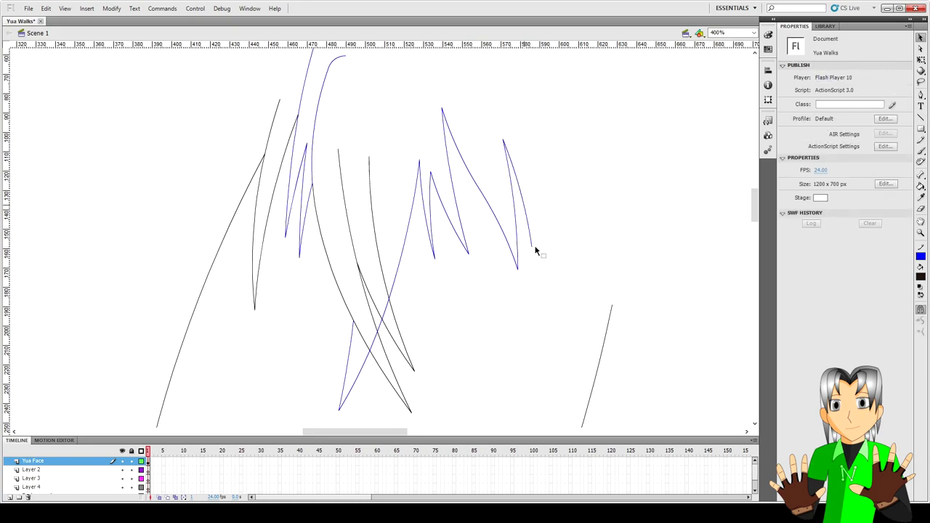
pyautogui.press('n')
pyautogui.moveTo(533, 247); pyautogui.dragTo(526, 131)
pyautogui.press('v')
pyautogui.scroll(3, 557, 209)
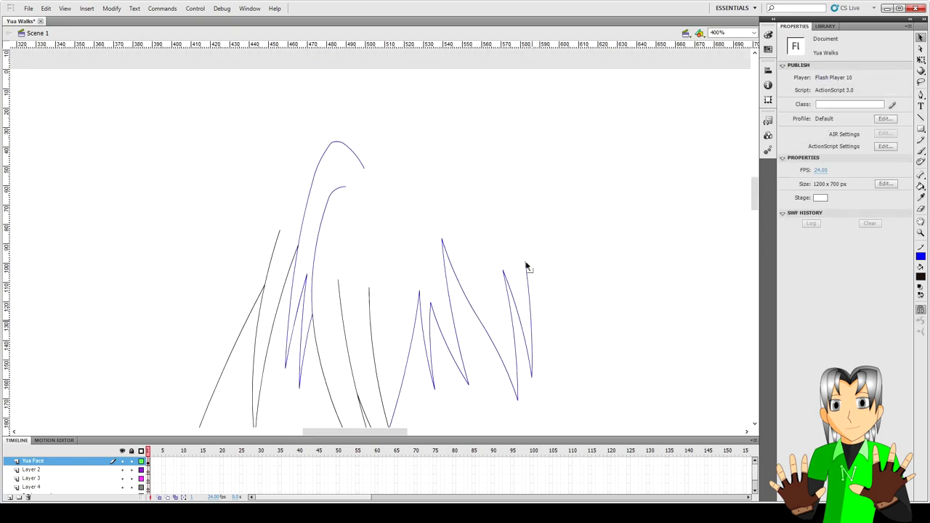
pyautogui.press('n')
pyautogui.moveTo(516, 258); pyautogui.dragTo(486, 201)
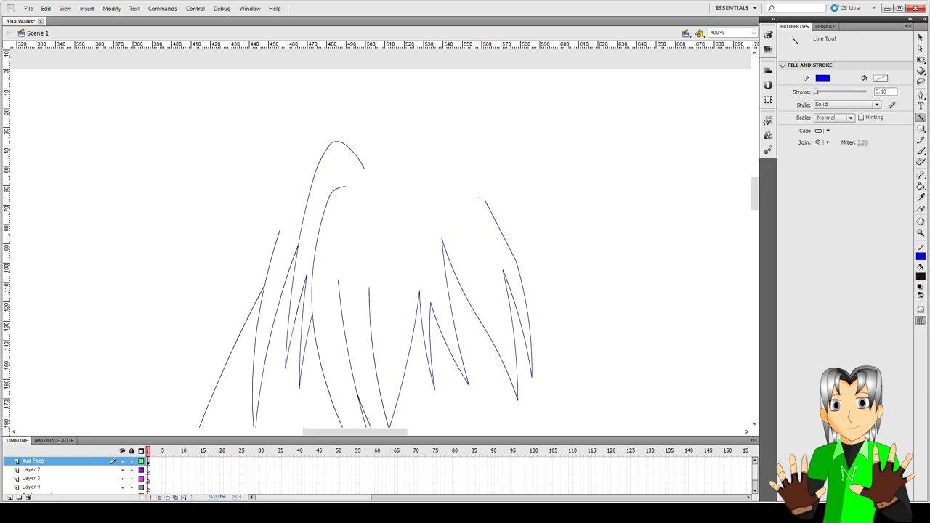
pyautogui.press('p')
# With the Pen, curve an outline from the right strand tip across the crown; smooth its corner.
pyautogui.click(485, 204)
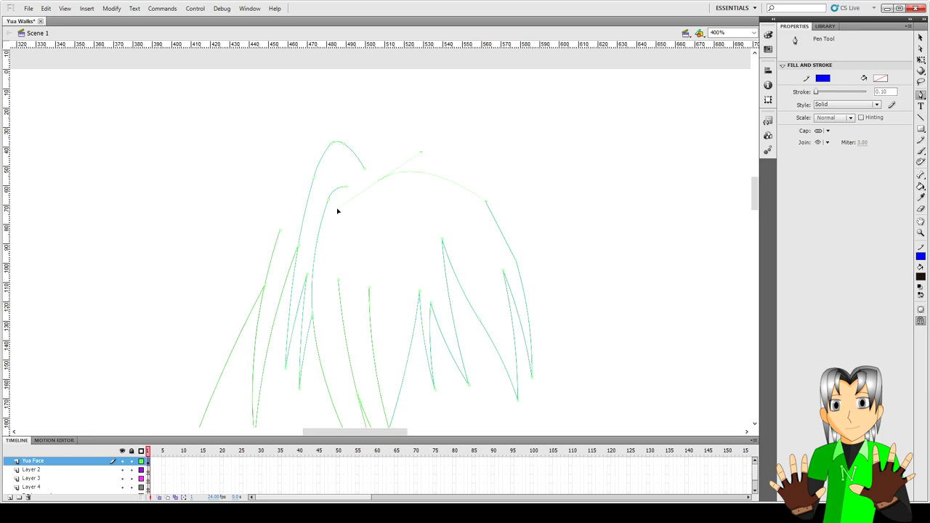
pyautogui.moveTo(347, 188); pyautogui.dragTo(306, 210)
pyautogui.press('v')
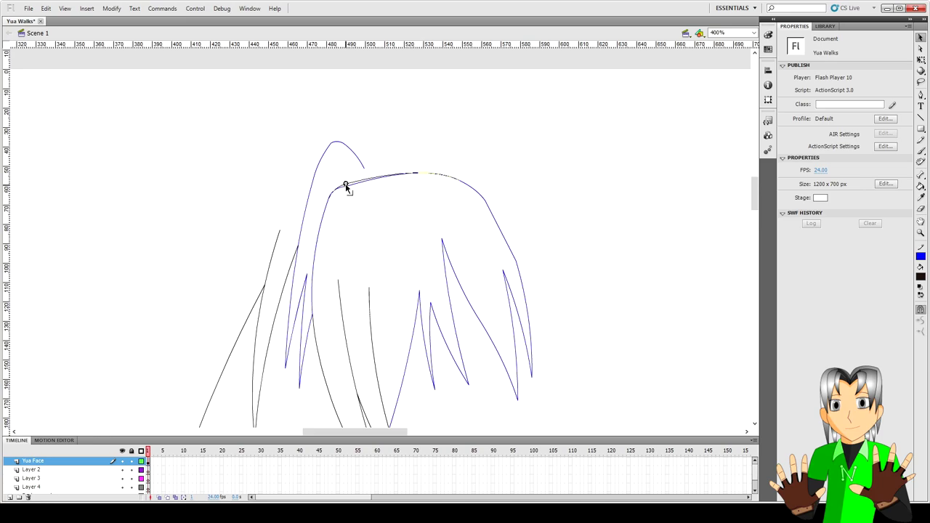
pyautogui.scroll(-1, 346, 189)
pyautogui.scroll(1, 386, 248)
pyautogui.moveTo(386, 248); pyautogui.dragTo(387, 247)
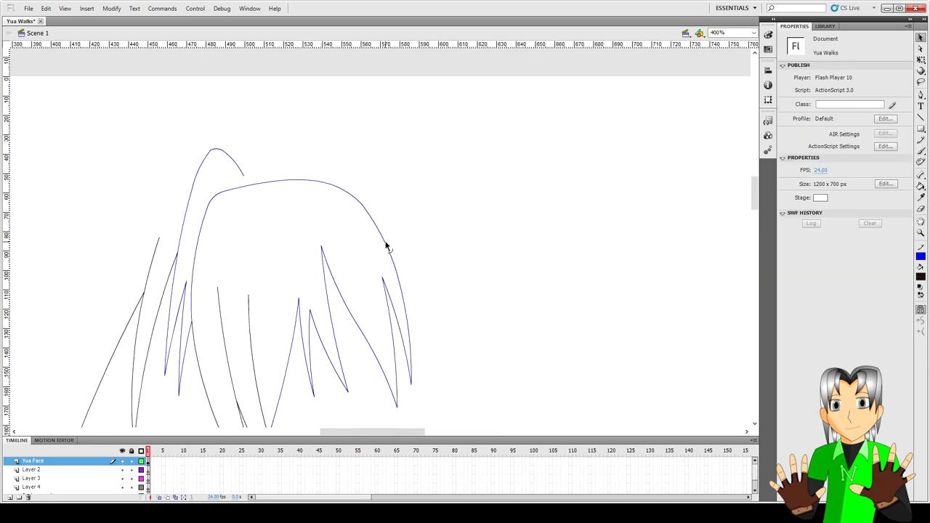
pyautogui.hotkey('ctrl', '1')
# Nudge the whole drawing downward, then zoom in on the hair.
pyautogui.hotkey('ctrl', 'a')
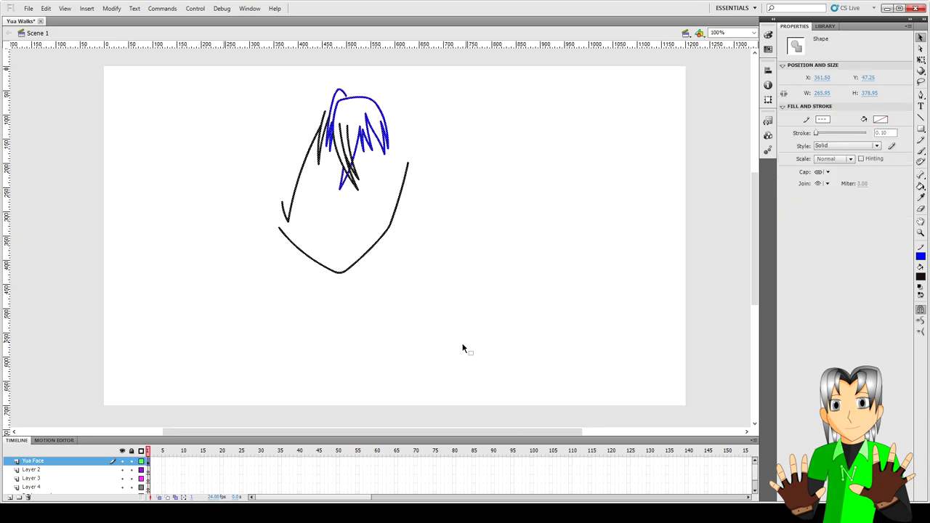
pyautogui.hotkey('shift', 'Down')
pyautogui.hotkey('shift', 'Down')
pyautogui.click(463, 348)
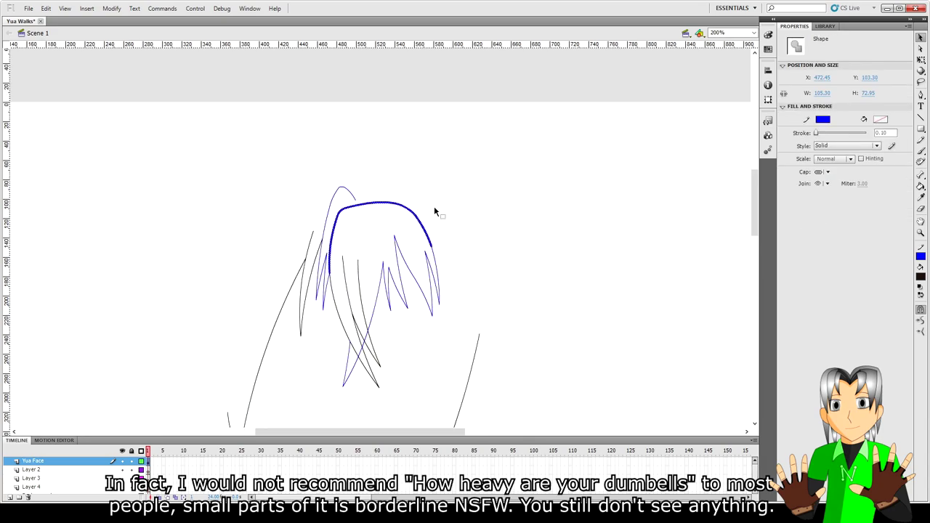
pyautogui.hotkey('ctrl', '4')
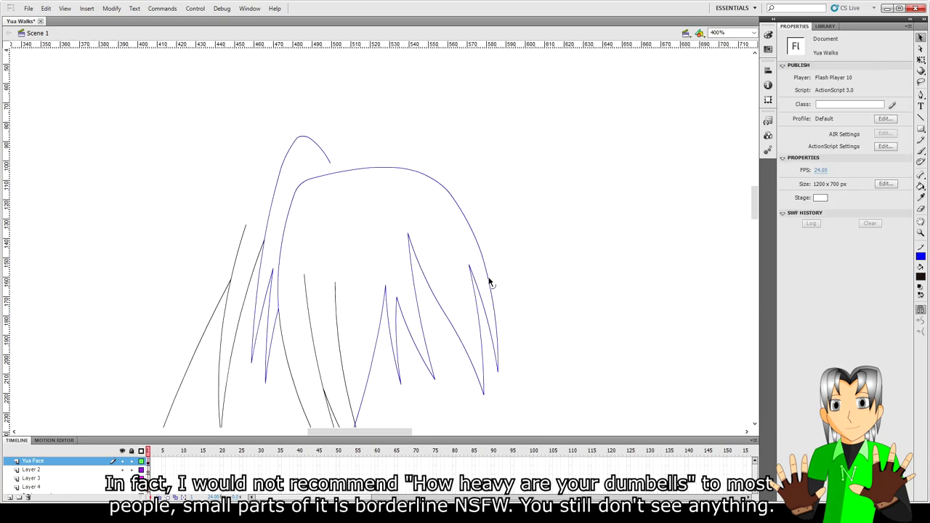
# Draw a curved strand below the right hair lock and a line back up, forming a spike.
pyautogui.press('n')
pyautogui.moveTo(491, 282); pyautogui.dragTo(517, 391)
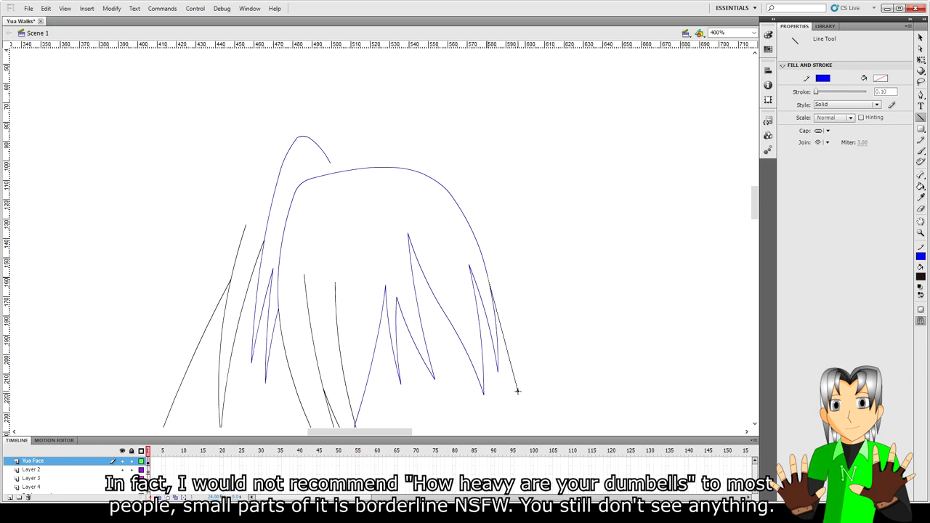
pyautogui.press('v')
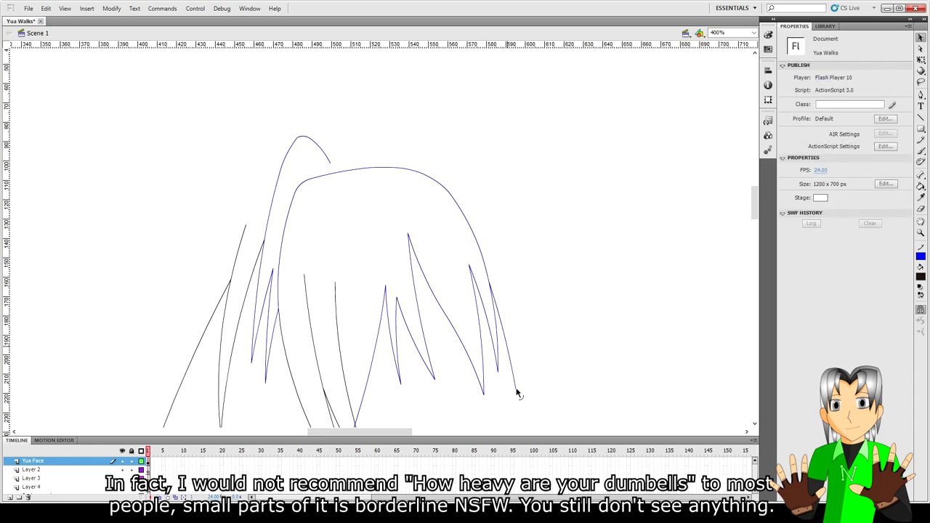
pyautogui.moveTo(518, 393); pyautogui.dragTo(511, 387)
pyautogui.moveTo(508, 352); pyautogui.dragTo(506, 351)
pyautogui.press('n')
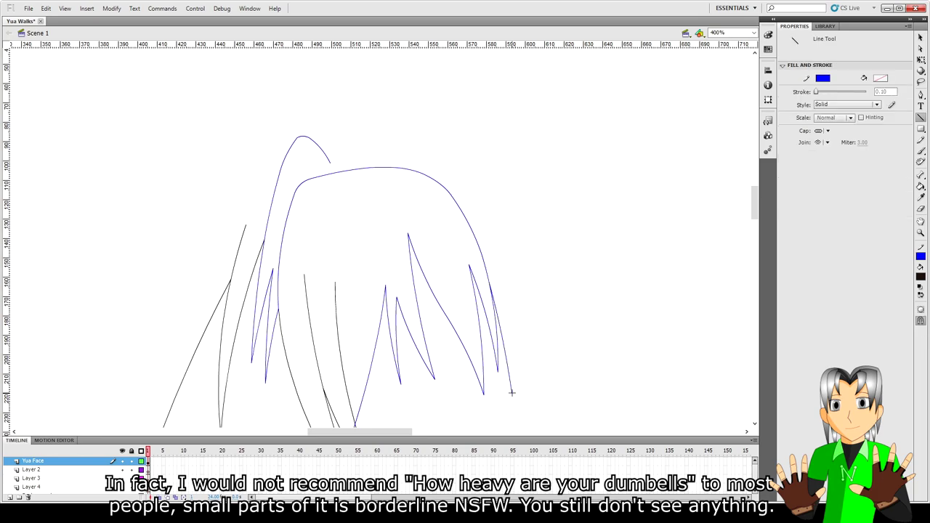
pyautogui.moveTo(512, 391); pyautogui.dragTo(509, 315)
pyautogui.press('v')
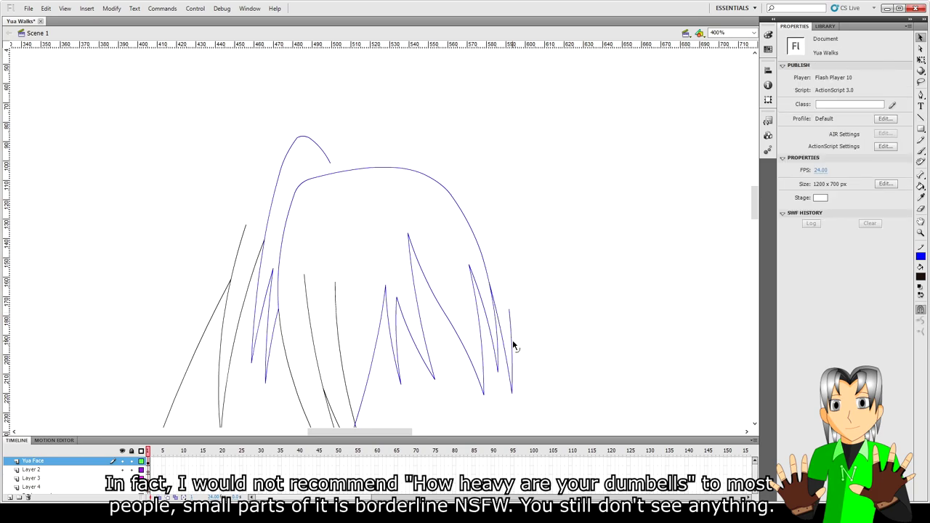
pyautogui.scroll(-3, 509, 310)
# Draw a long lock beside the face, joining its upper and lower parts to the hair.
pyautogui.hotkey('ctrl', '-')
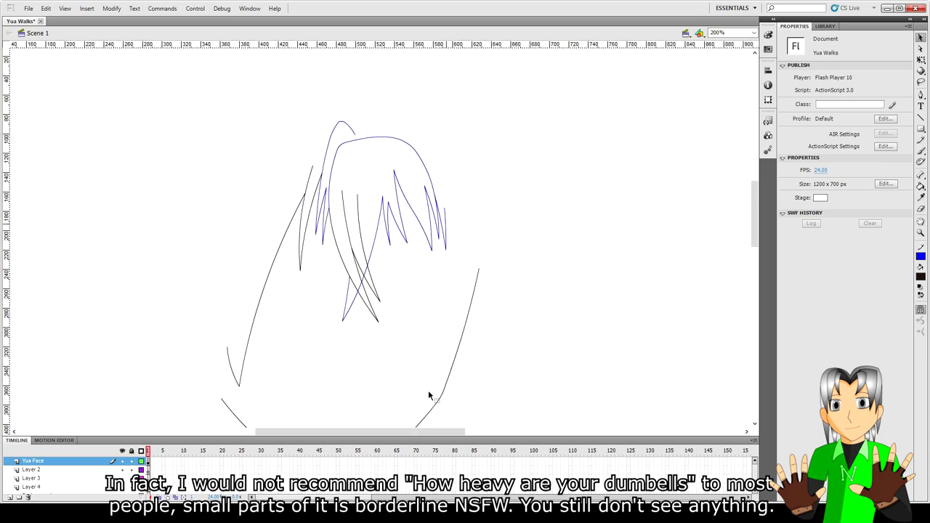
pyautogui.press('n')
pyautogui.moveTo(430, 394); pyautogui.dragTo(453, 285)
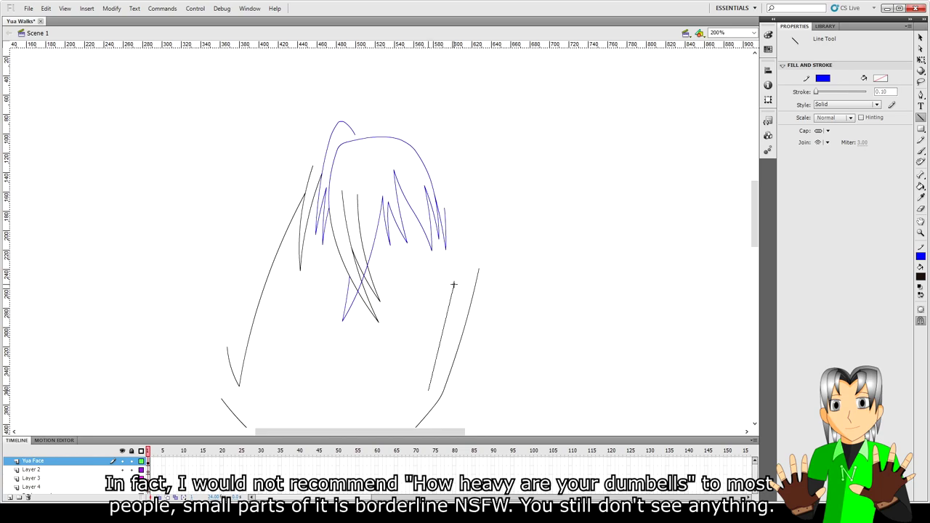
pyautogui.press('v')
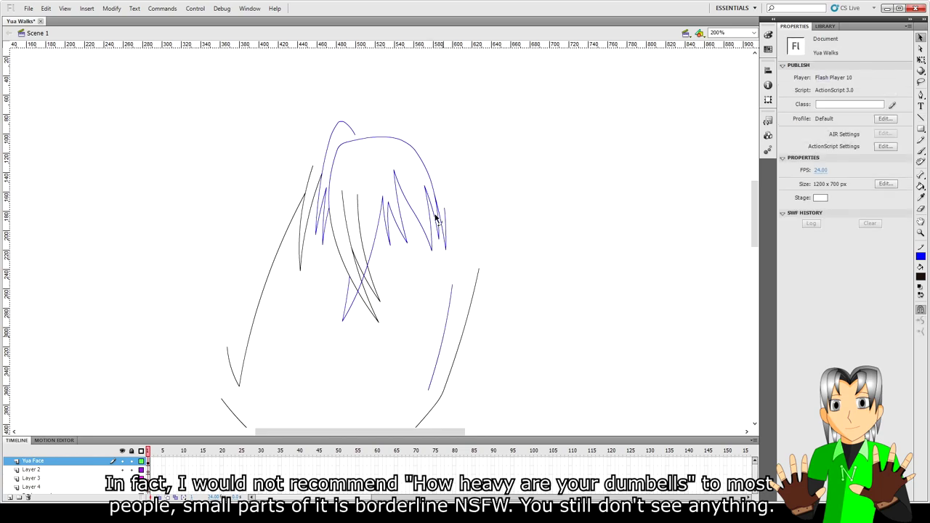
pyautogui.press('n')
pyautogui.moveTo(447, 212); pyautogui.dragTo(452, 288)
pyautogui.press('v')
pyautogui.scroll(-3, 454, 289)
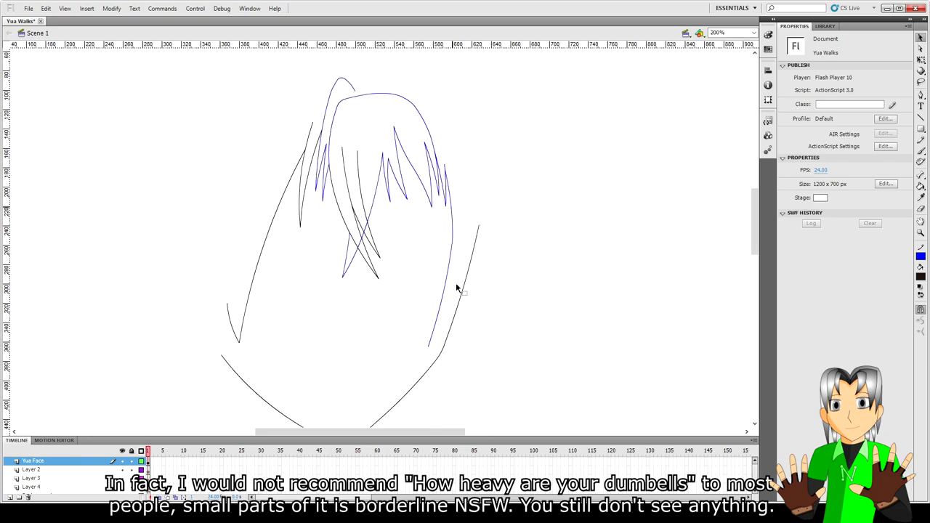
pyautogui.press('n')
pyautogui.moveTo(456, 286); pyautogui.dragTo(426, 349)
pyautogui.press('v')
pyautogui.scroll(3, 436, 334)
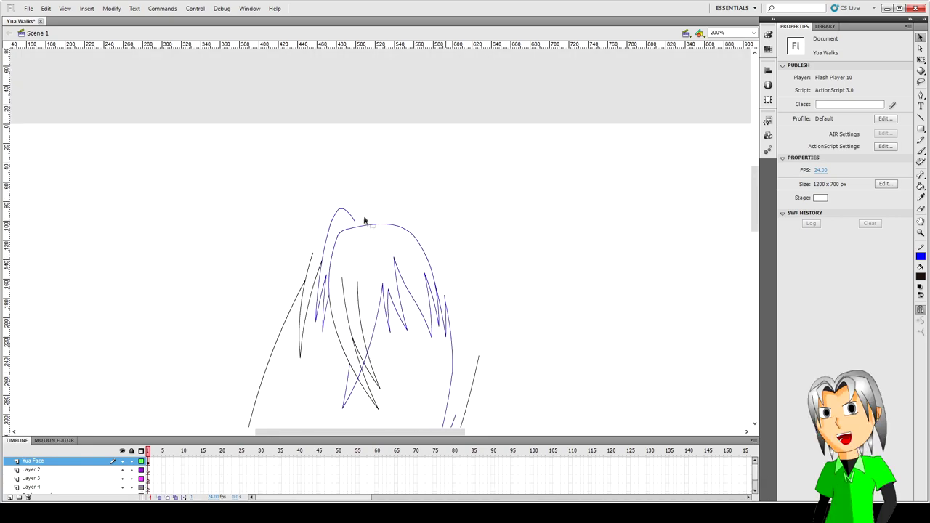
# Nudge the small arc atop the head upward and delete the stroke's stray end.
pyautogui.moveTo(355, 223); pyautogui.dragTo(350, 216)
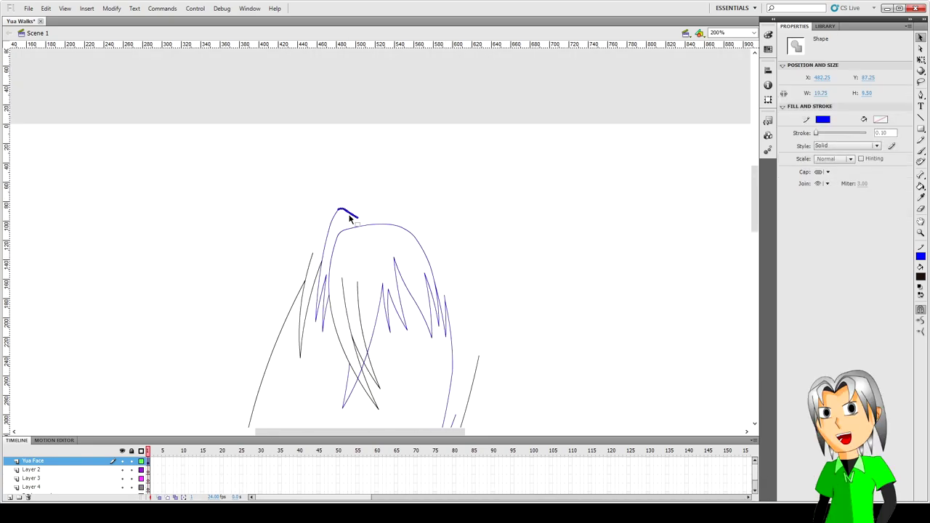
pyautogui.click(330, 218)
pyautogui.click(348, 207)
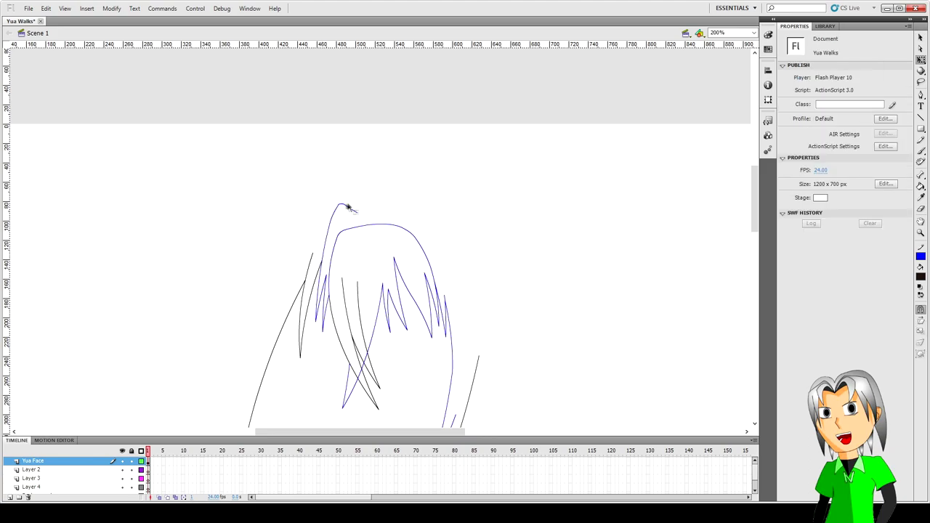
pyautogui.click(348, 210)
pyautogui.click(379, 214)
pyautogui.click(359, 217)
pyautogui.press('Delete')
# Draw a curved line rising from the head, curl the top tuft, and shift the outer curve.
pyautogui.press('n')
pyautogui.moveTo(354, 223); pyautogui.dragTo(373, 181)
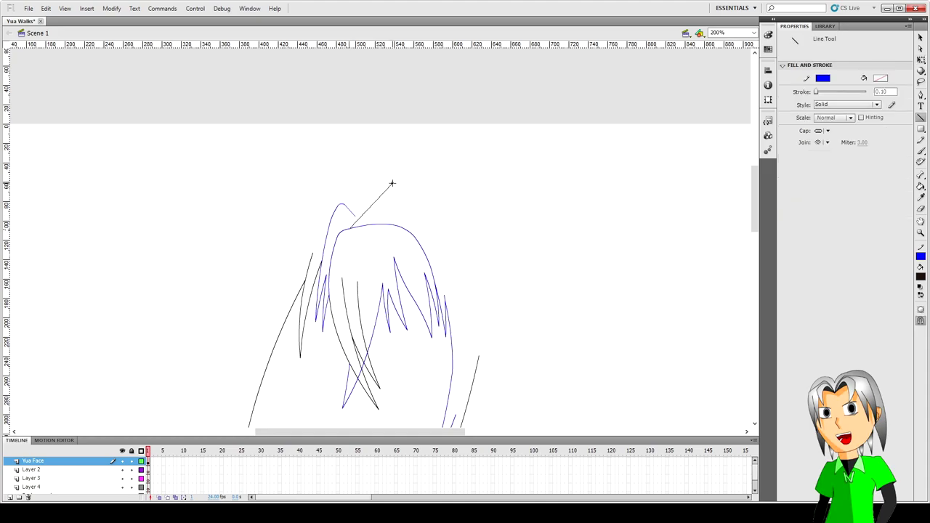
pyautogui.press('v')
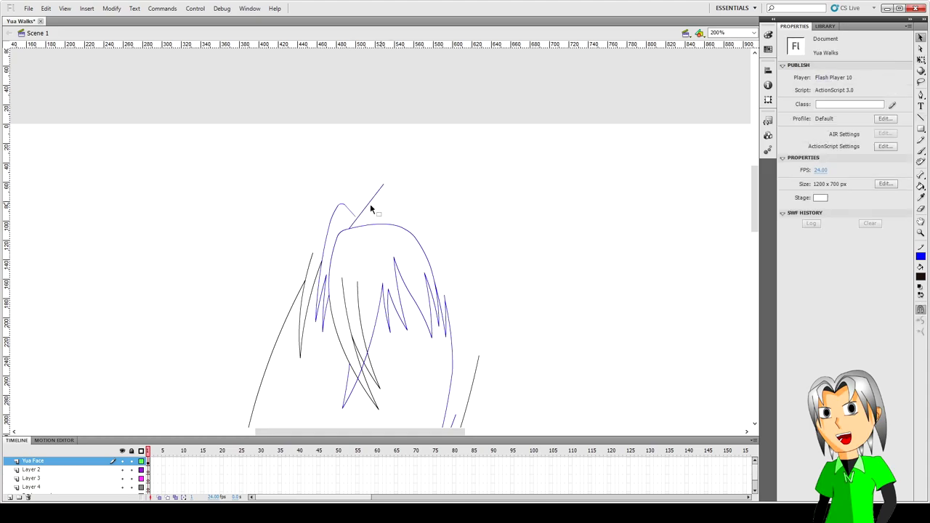
pyautogui.moveTo(370, 194); pyautogui.dragTo(383, 188)
pyautogui.press('n')
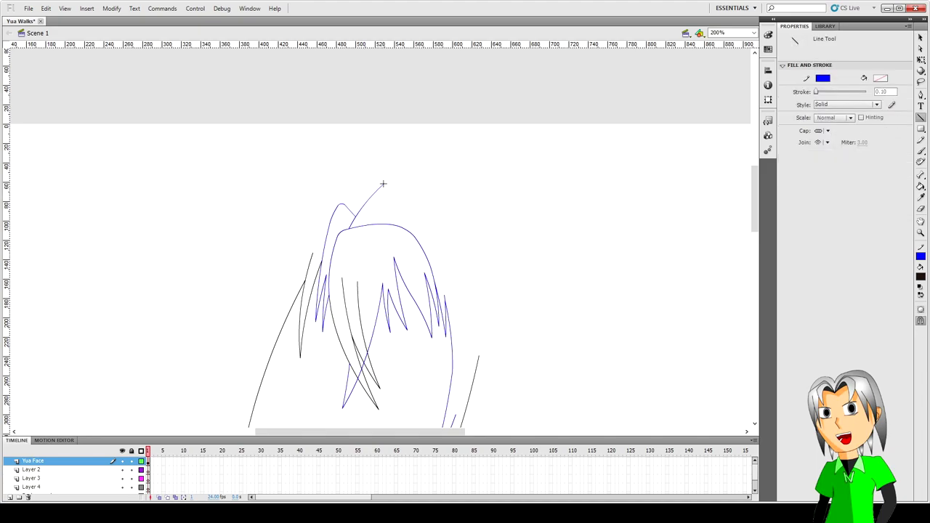
pyautogui.press('v')
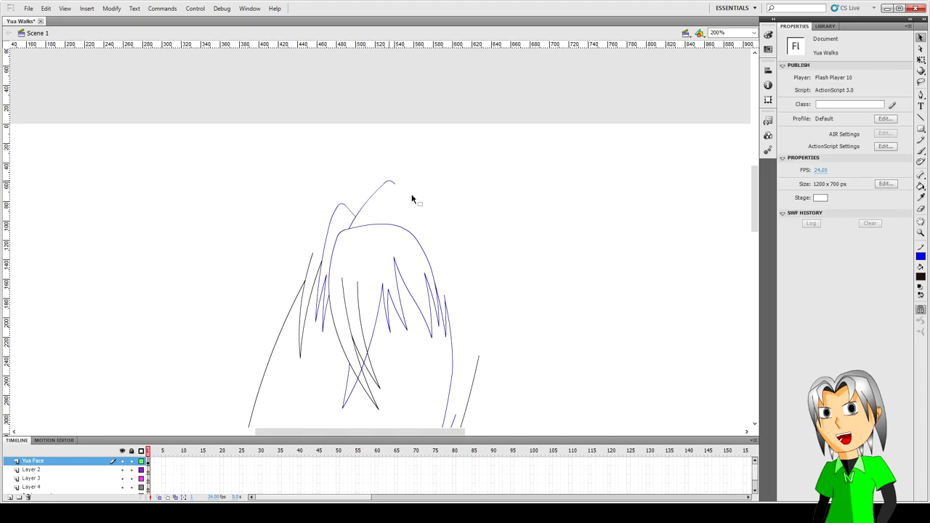
pyautogui.scroll(-3, 414, 200)
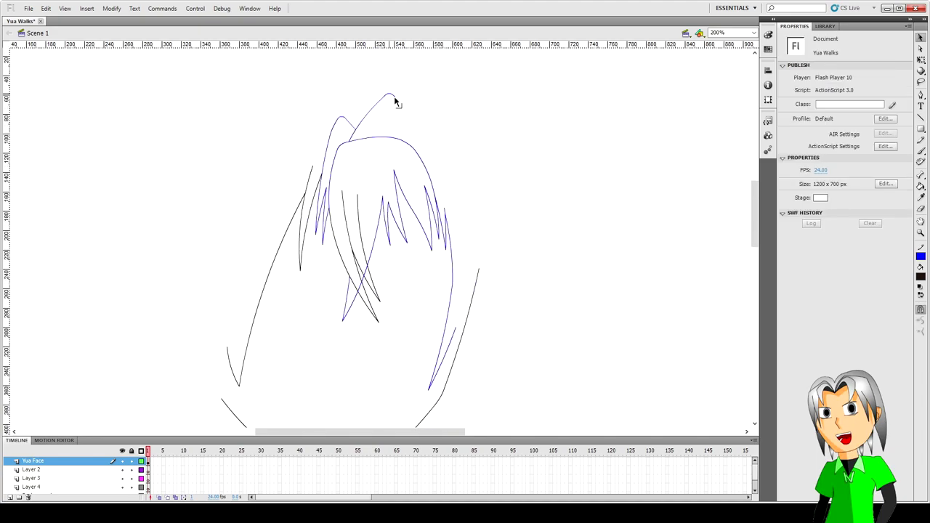
pyautogui.moveTo(395, 98)
pyautogui.mouseDown()
pyautogui.moveTo(445, 123)
pyautogui.moveTo(411, 120)
pyautogui.mouseUp()
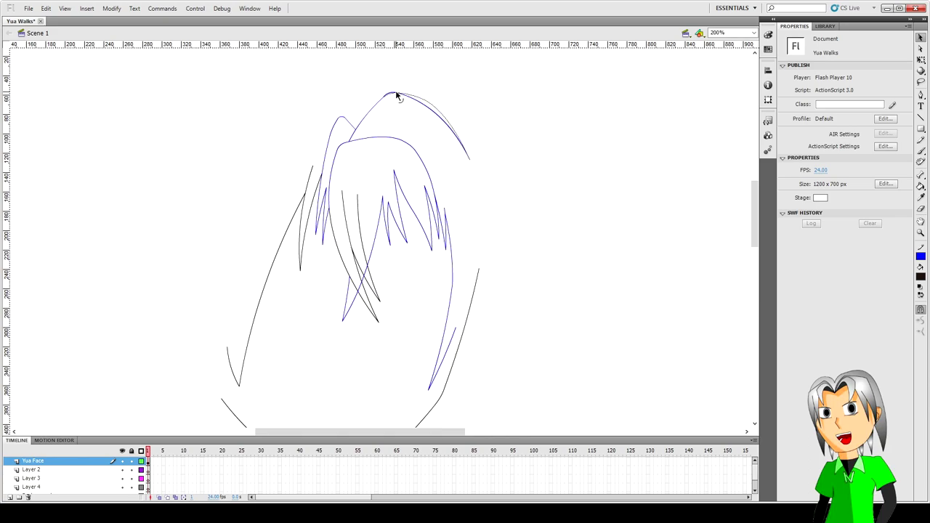
pyautogui.click(394, 95)
pyautogui.moveTo(418, 140); pyautogui.dragTo(423, 134)
pyautogui.click(407, 101)
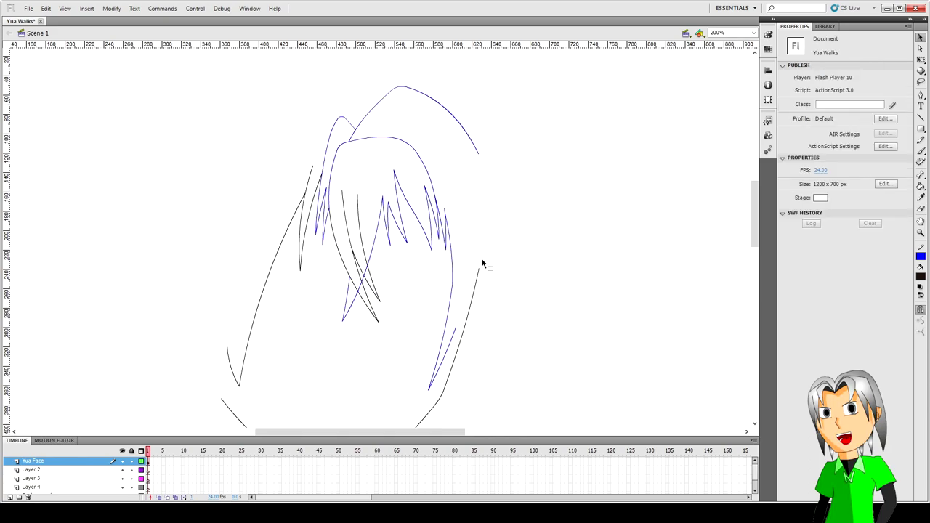
# Draw a rightward-curved line down the right side and join it to the crown with a curve.
pyautogui.press('n')
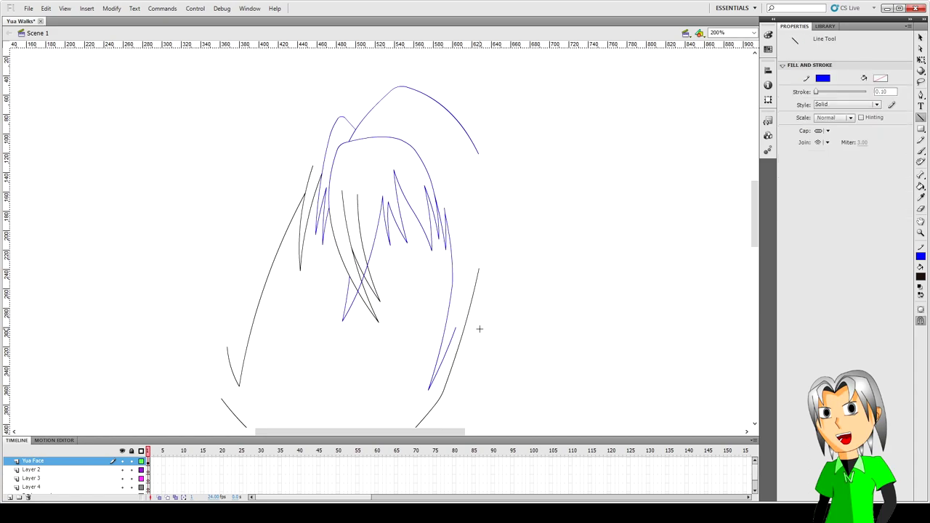
pyautogui.moveTo(480, 327); pyautogui.dragTo(479, 153)
pyautogui.press('v')
pyautogui.moveTo(480, 247); pyautogui.dragTo(495, 240)
pyautogui.press('n')
pyautogui.moveTo(478, 153); pyautogui.dragTo(495, 228)
pyautogui.press('v')
pyautogui.moveTo(485, 191); pyautogui.dragTo(491, 190)
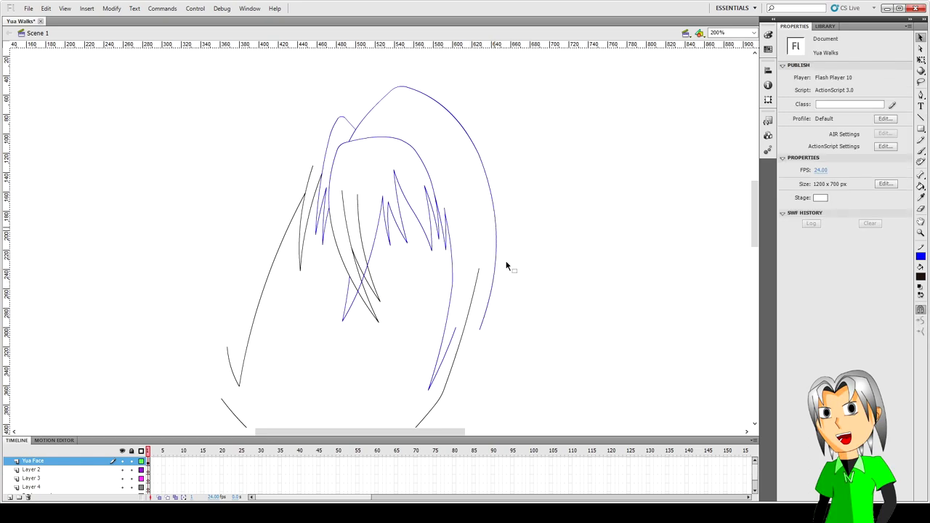
pyautogui.scroll(-3, 507, 266)
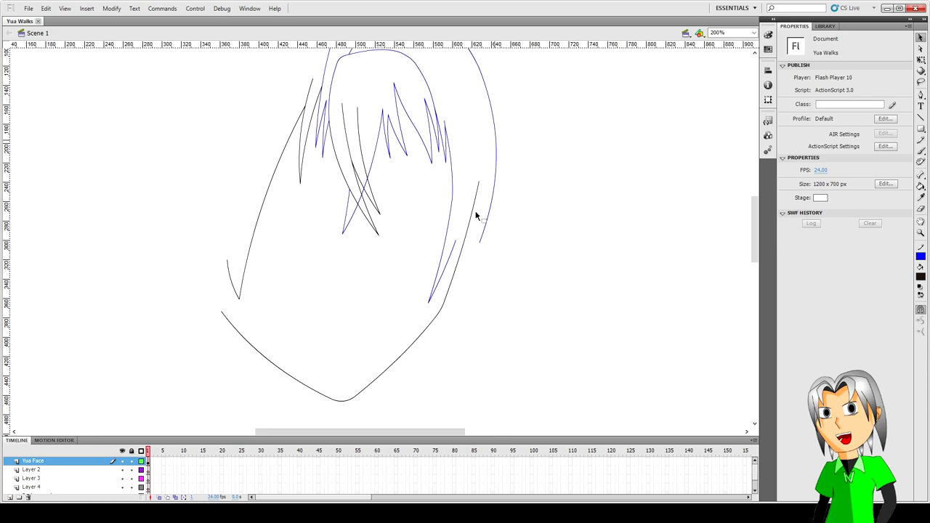
pyautogui.press('n')
pyautogui.scroll(3, 475, 216)
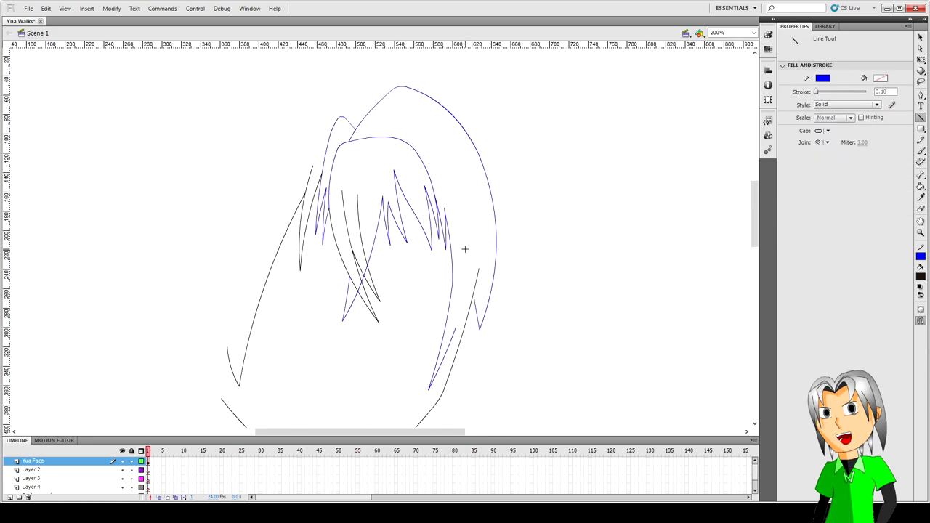
pyautogui.scroll(-3, 465, 249)
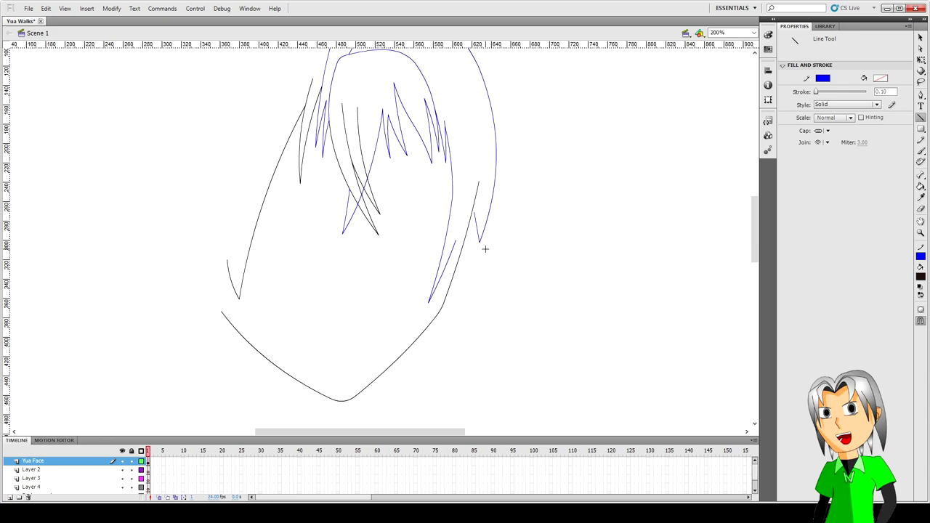
pyautogui.press('v')
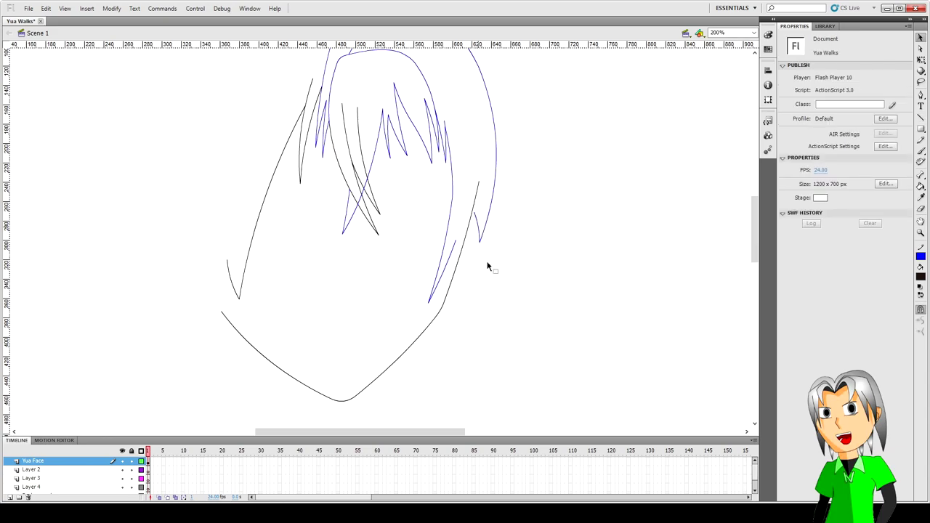
pyautogui.scroll(-3, 488, 265)
# Draw a line above the head and bend it into an arc.
pyautogui.click(436, 195)
pyautogui.scroll(3, 436, 195)
pyautogui.click(425, 188)
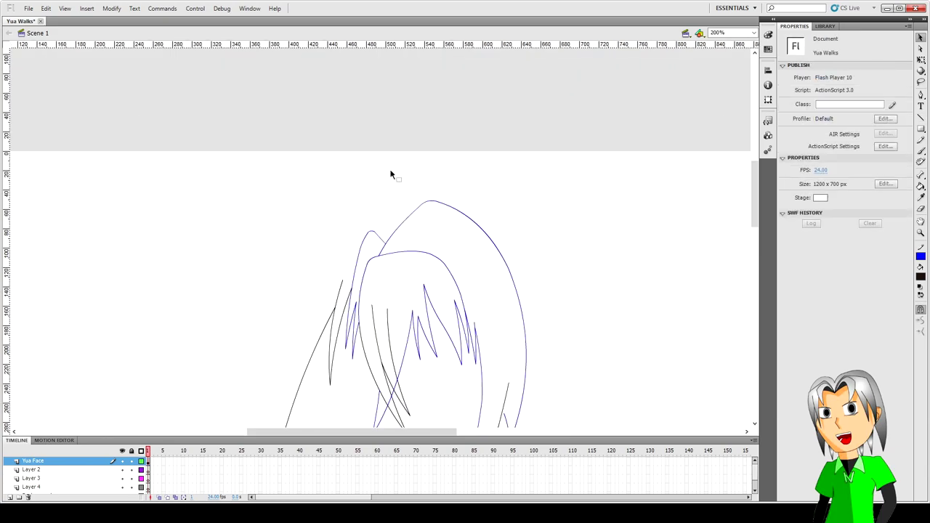
pyautogui.press('n')
pyautogui.moveTo(393, 156); pyautogui.dragTo(514, 196)
pyautogui.press('v')
pyautogui.moveTo(460, 178); pyautogui.dragTo(471, 161)
pyautogui.scroll(-3, 468, 167)
# Continue the arc down-left with a bent line and delete the leftover straight chord.
pyautogui.press('n')
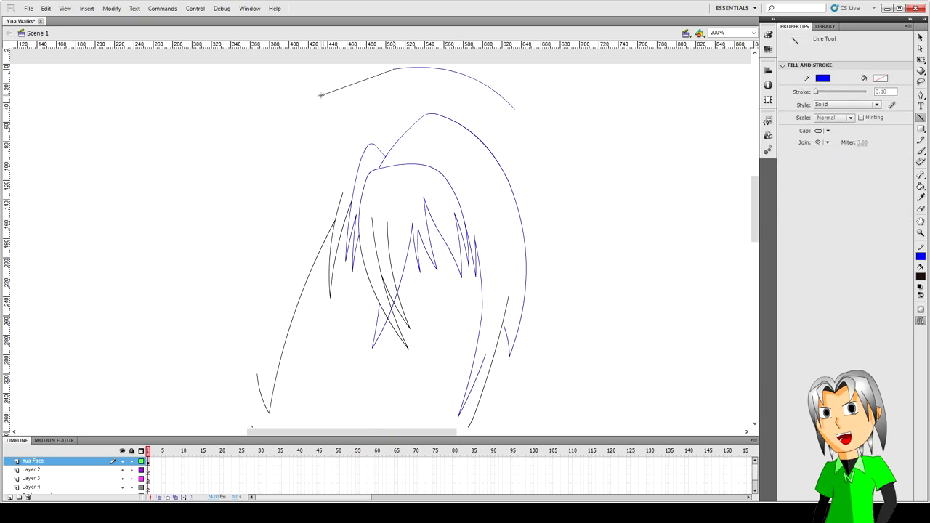
pyautogui.moveTo(393, 71); pyautogui.dragTo(289, 125)
pyautogui.press('v')
pyautogui.moveTo(343, 106); pyautogui.dragTo(331, 96)
pyautogui.click(356, 87)
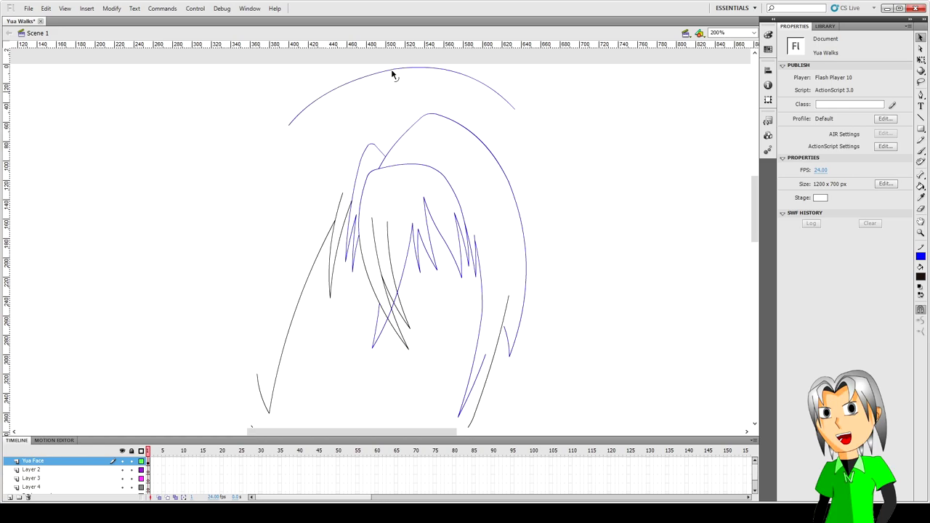
pyautogui.press('Delete')
# Curve a line down from the arc's right end and add a short top-left line.
pyautogui.press('n')
pyautogui.moveTo(516, 112); pyautogui.dragTo(560, 264)
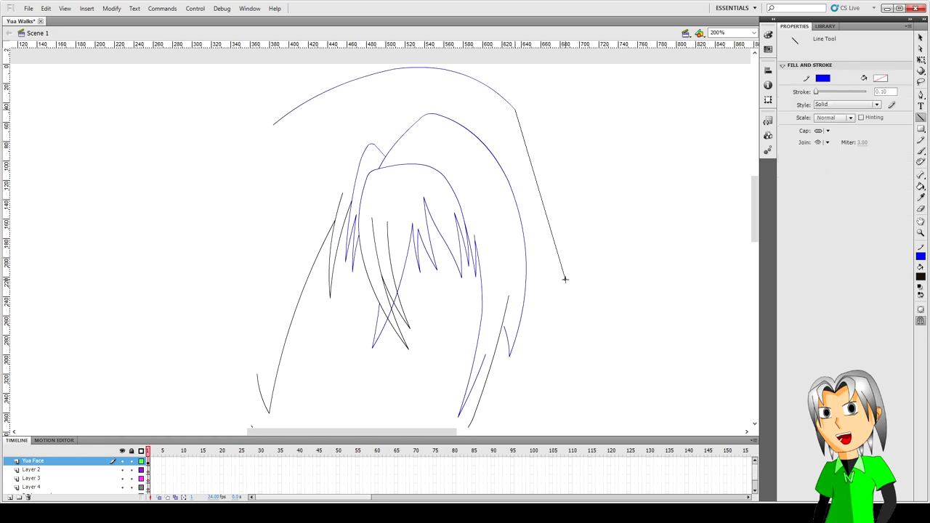
pyautogui.press('v')
pyautogui.moveTo(540, 195); pyautogui.dragTo(558, 191)
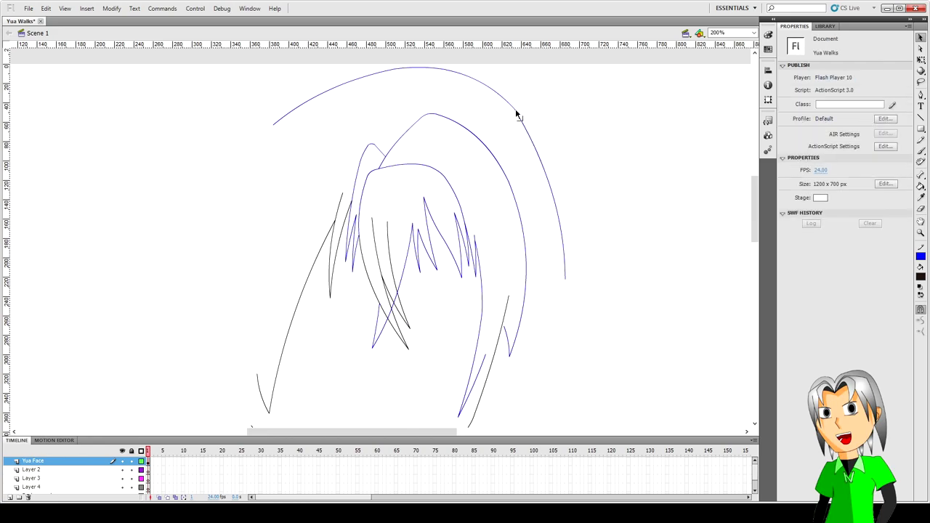
pyautogui.moveTo(517, 115); pyautogui.dragTo(528, 145)
pyautogui.scroll(-3, 565, 184)
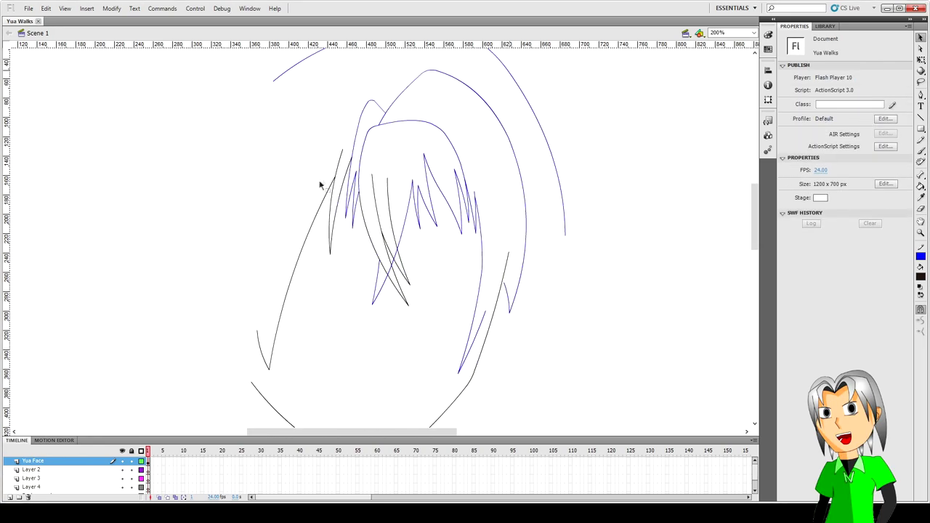
pyautogui.scroll(3, 375, 136)
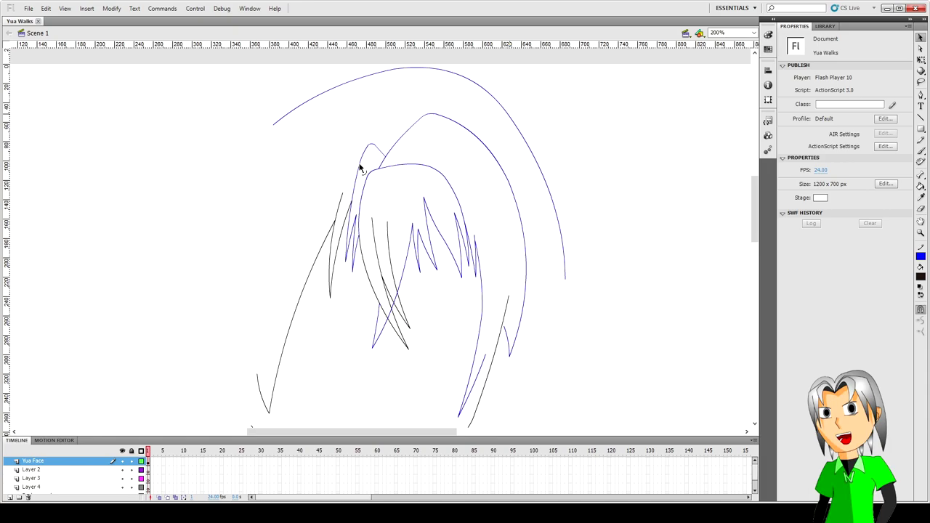
pyautogui.press('n')
pyautogui.moveTo(362, 164)
pyautogui.mouseDown()
pyautogui.moveTo(325, 138)
pyautogui.moveTo(310, 143)
pyautogui.mouseUp()
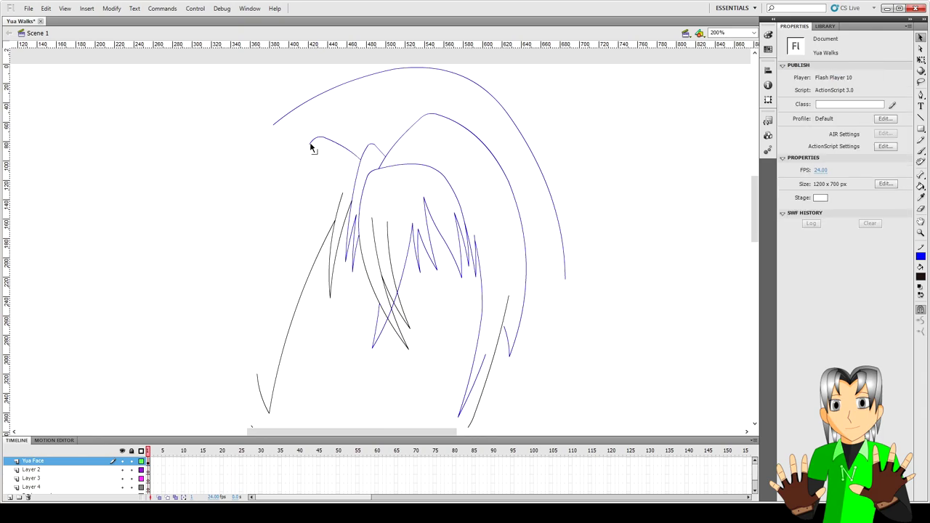
# Draw a line down the head's left side and bend it into an arc.
pyautogui.press('n')
pyautogui.moveTo(311, 142); pyautogui.dragTo(227, 327)
pyautogui.press('v')
pyautogui.moveTo(266, 243); pyautogui.dragTo(241, 240)
pyautogui.moveTo(224, 331); pyautogui.dragTo(236, 335)
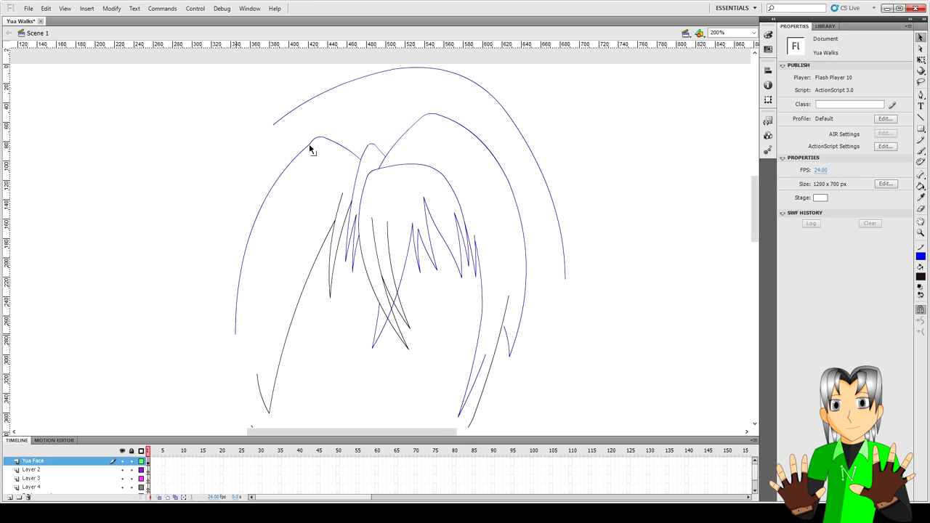
pyautogui.moveTo(276, 218); pyautogui.dragTo(261, 225)
pyautogui.scroll(-3, 291, 236)
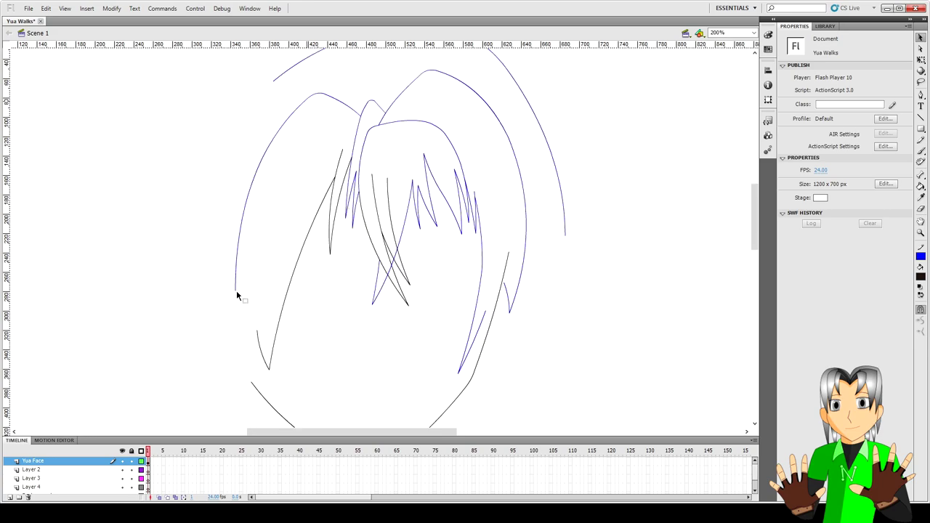
pyautogui.moveTo(236, 290); pyautogui.dragTo(237, 318)
pyautogui.moveTo(246, 218)
pyautogui.mouseDown()
pyautogui.moveTo(258, 177)
pyautogui.moveTo(231, 205)
pyautogui.mouseUp()
# Widen the left hair arc with Free Transform and add a horizontal guide across the stage.
pyautogui.click(260, 179)
pyautogui.press('q')
pyautogui.click(278, 213)
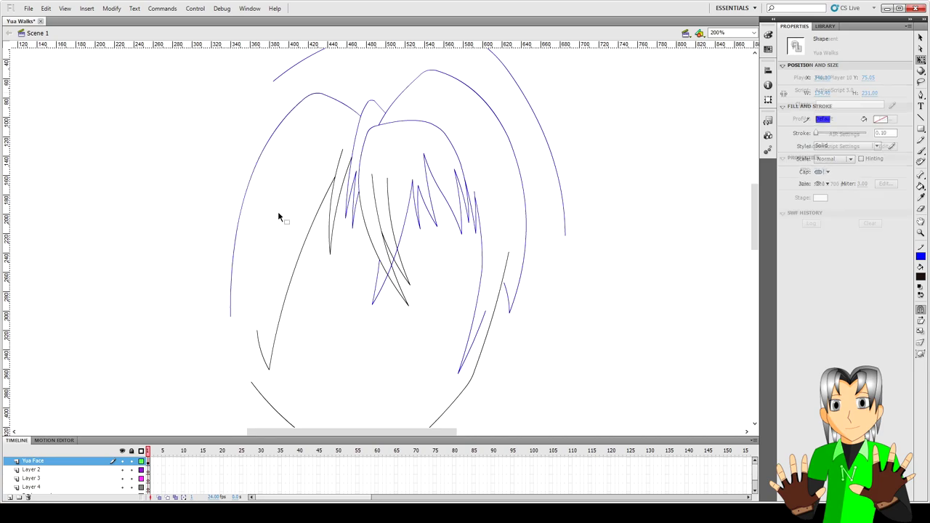
pyautogui.moveTo(354, 48); pyautogui.dragTo(351, 285)
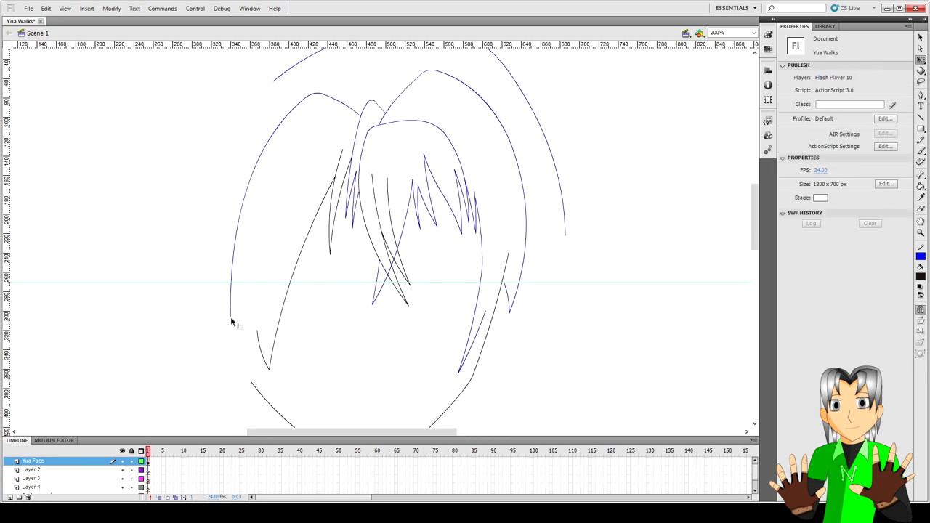
pyautogui.press('n')
pyautogui.press('v')
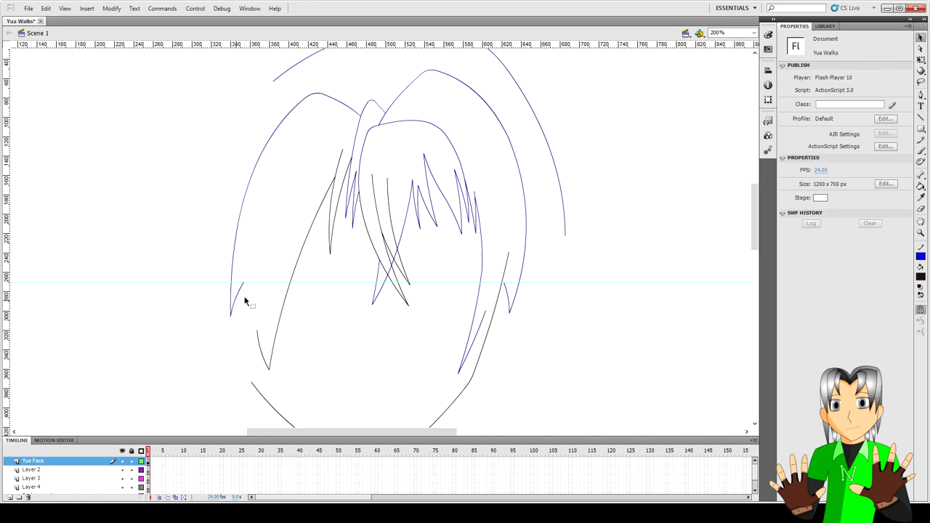
pyautogui.press('n')
pyautogui.moveTo(258, 333); pyautogui.dragTo(296, 137)
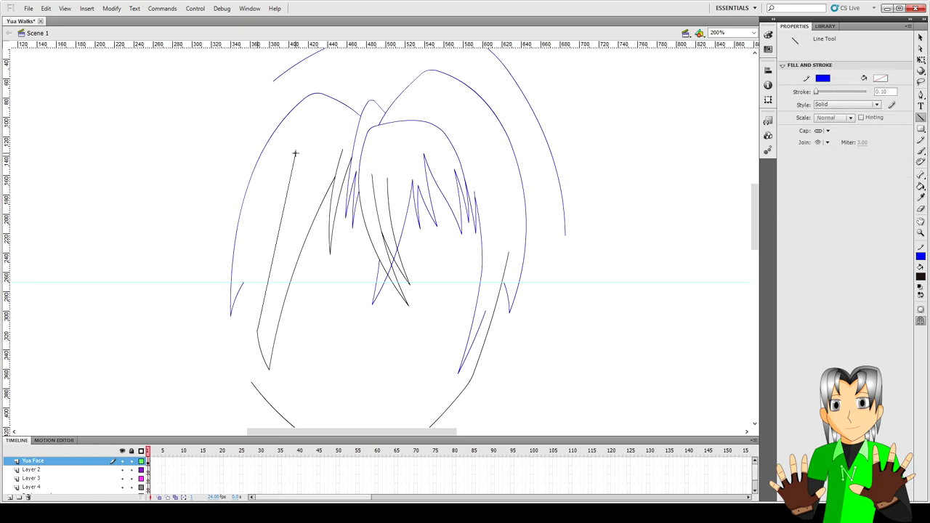
pyautogui.press('v')
pyautogui.moveTo(285, 198); pyautogui.dragTo(275, 211)
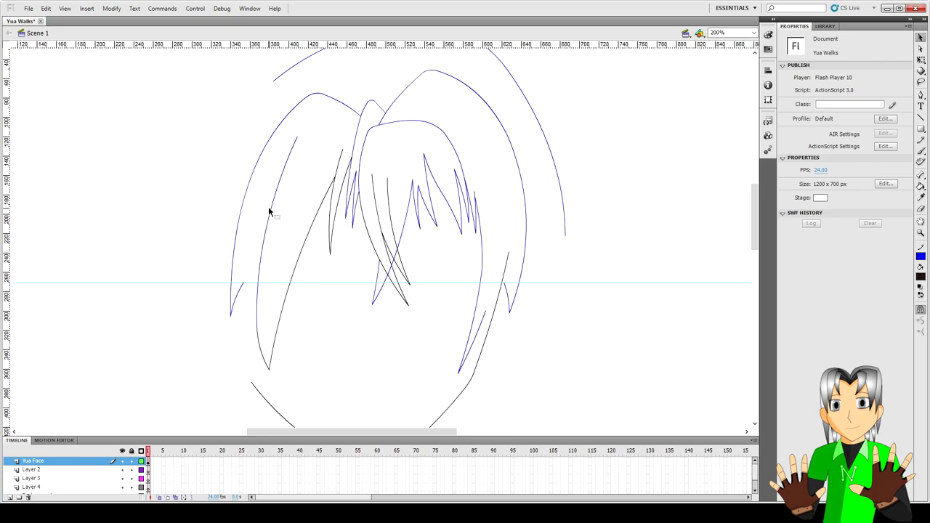
pyautogui.moveTo(258, 336); pyautogui.dragTo(260, 332)
pyautogui.press('n')
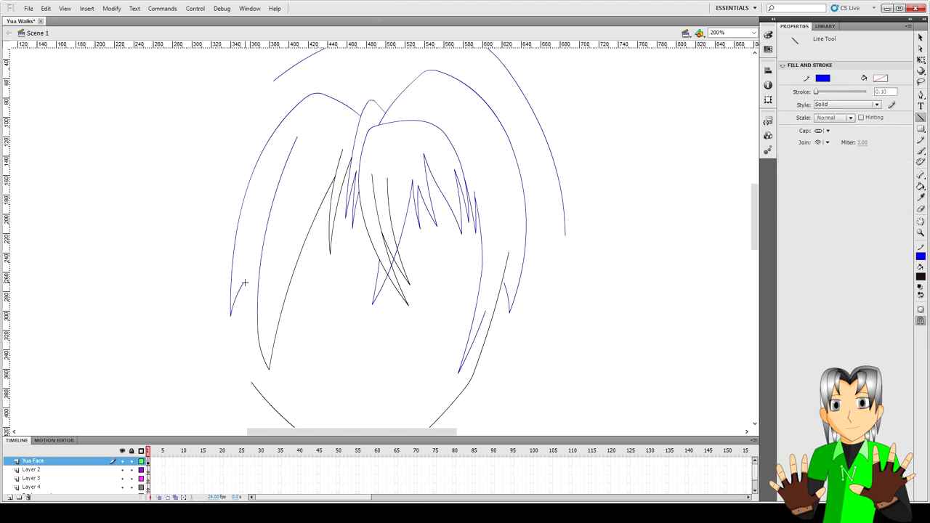
pyautogui.moveTo(245, 283); pyautogui.dragTo(245, 336)
pyautogui.press('v')
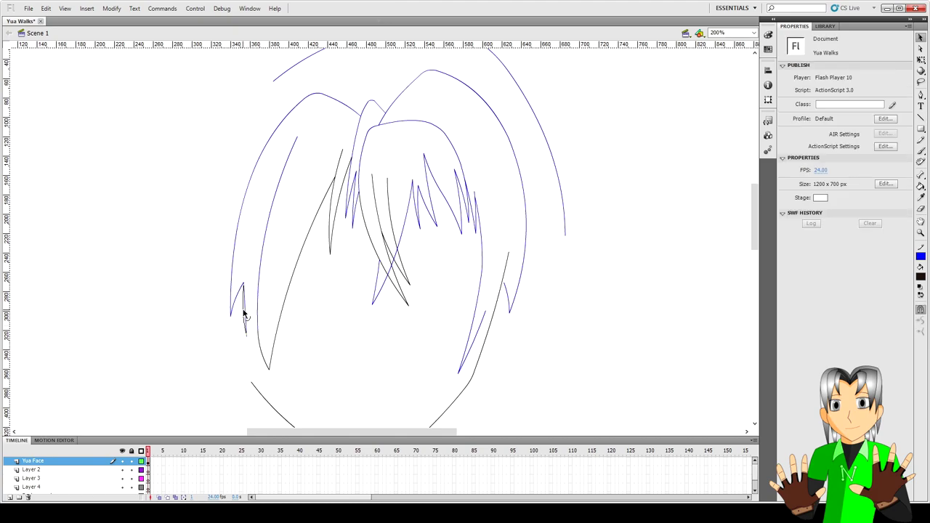
pyautogui.press('n')
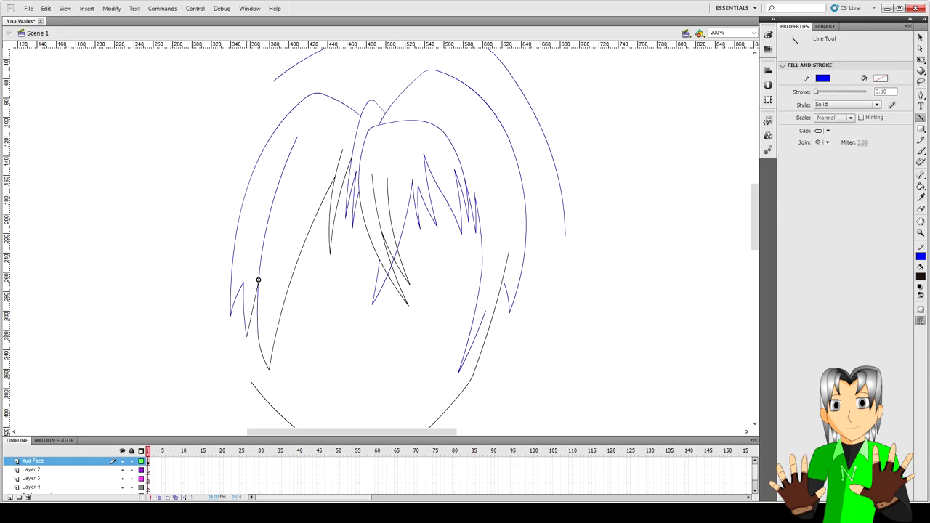
pyautogui.press('v')
pyautogui.scroll(2, 255, 319)
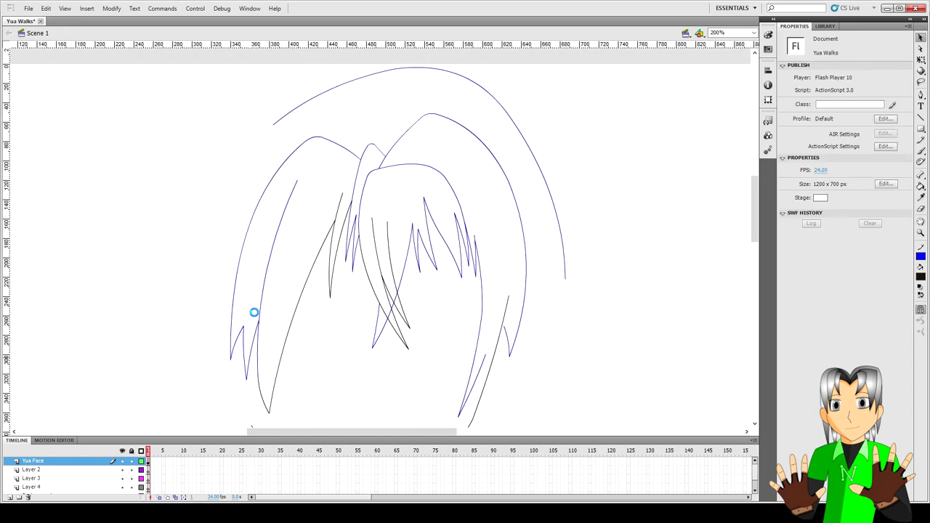
pyautogui.scroll(-2, 255, 312)
pyautogui.scroll(2, 334, 356)
pyautogui.scroll(-2, 334, 356)
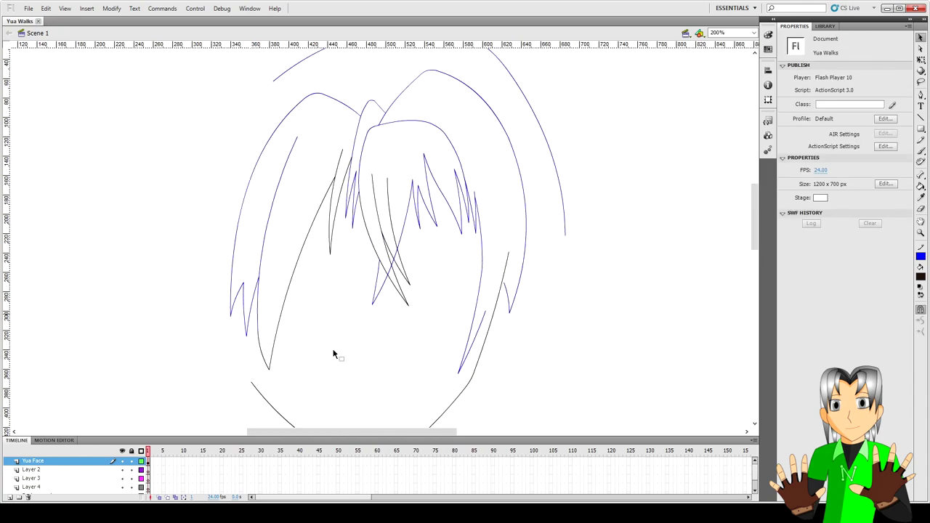
pyautogui.hotkey('ctrl', '=')
pyautogui.click(487, 314)
# Draw a new strand line beside the right cheek and place a horizontal guide across the face.
pyautogui.click(410, 179)
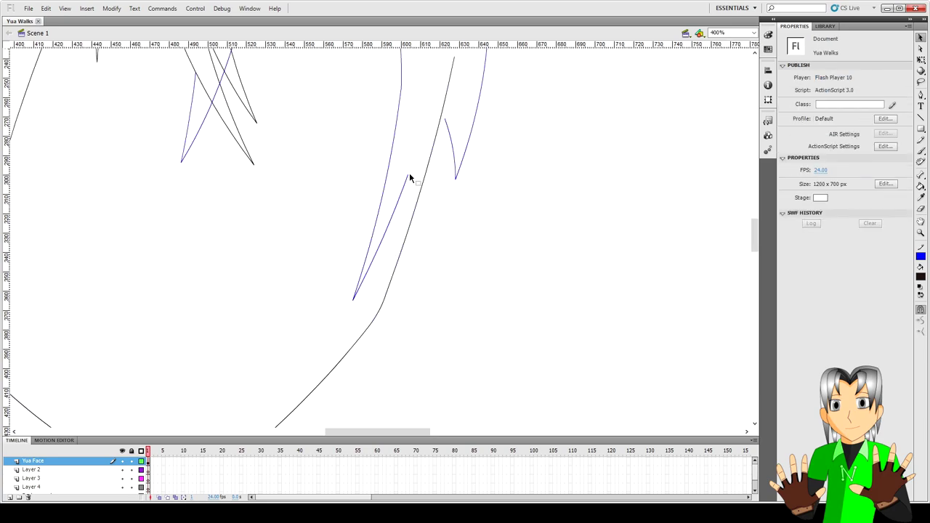
pyautogui.press('n')
pyautogui.moveTo(407, 176); pyautogui.dragTo(388, 269)
pyautogui.hotkey('ctrl', '-')
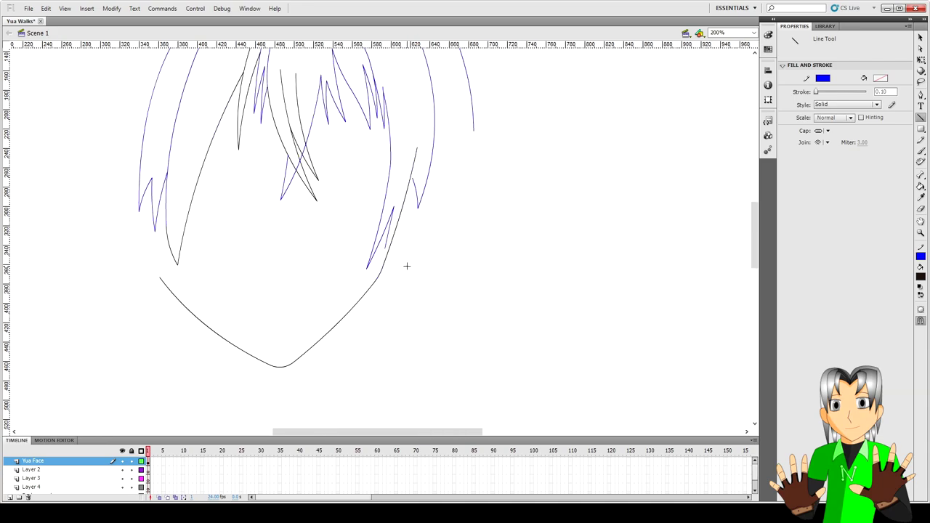
pyautogui.press('v')
pyautogui.moveTo(490, 44); pyautogui.dragTo(458, 234)
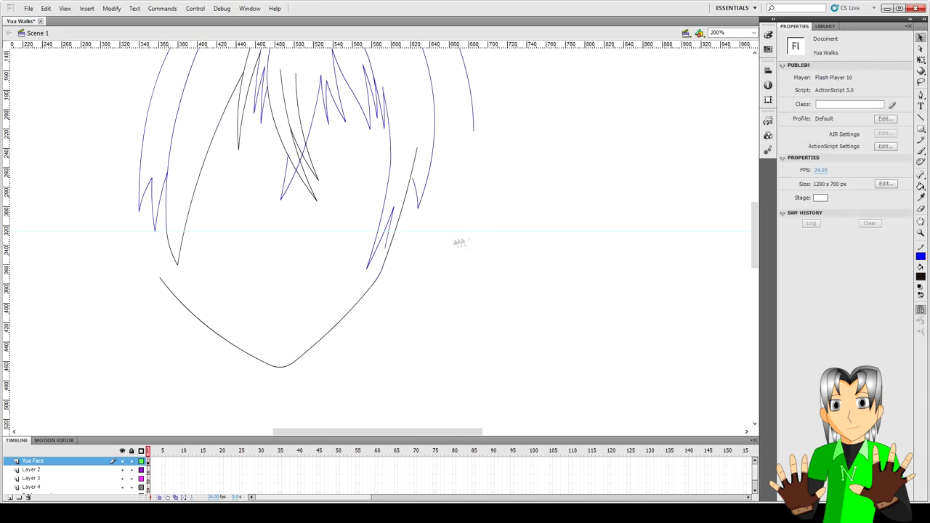
# Zoom in on the cheek strand and draw a stroke up-right from its lower tip.
pyautogui.click(393, 231)
pyautogui.hotkey('ctrl', '=')
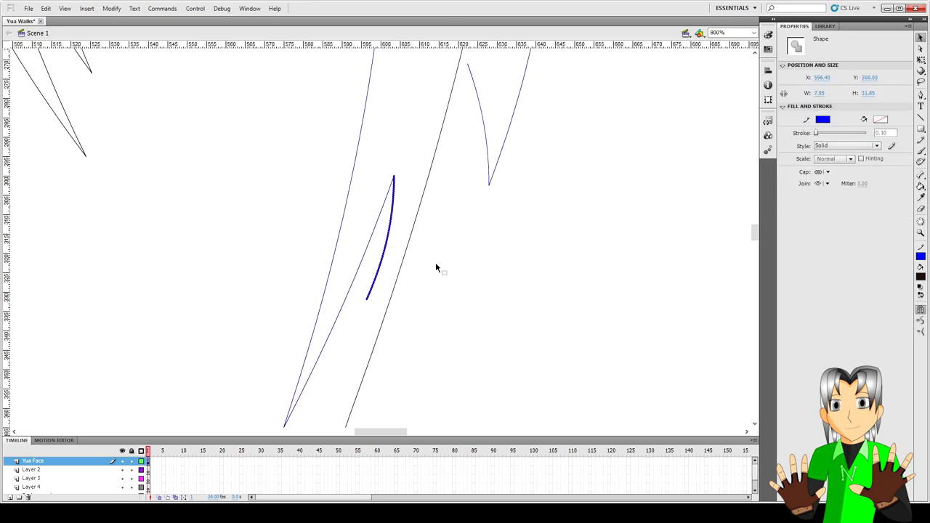
pyautogui.click(435, 262)
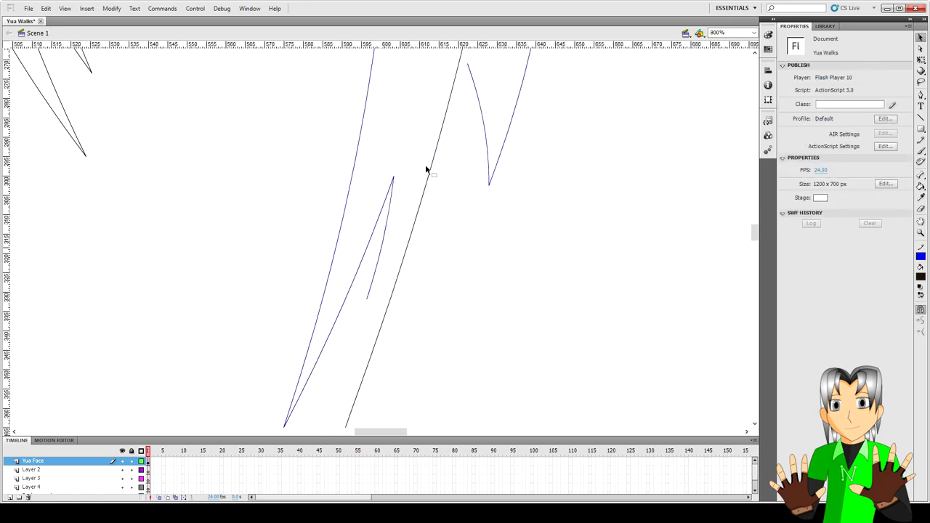
pyautogui.press('n')
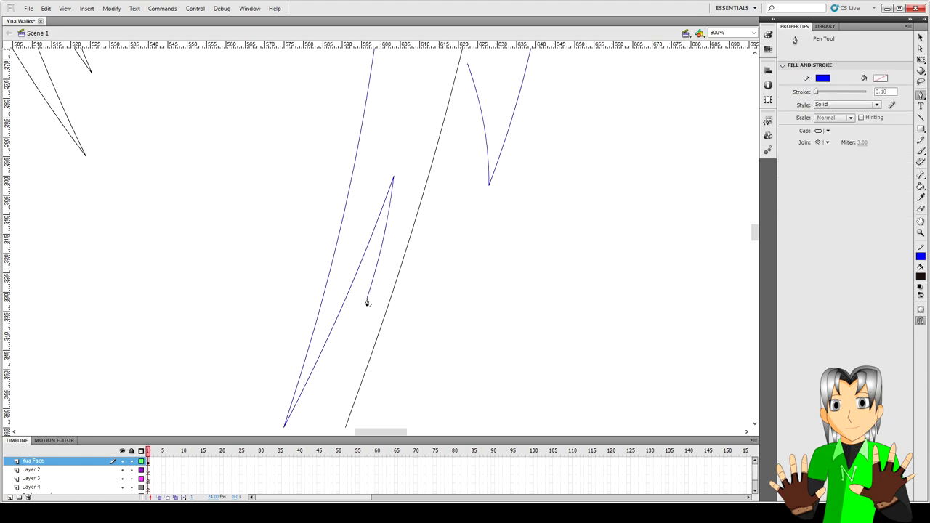
pyautogui.moveTo(368, 304); pyautogui.dragTo(485, 96)
pyautogui.scroll(3, 455, 380)
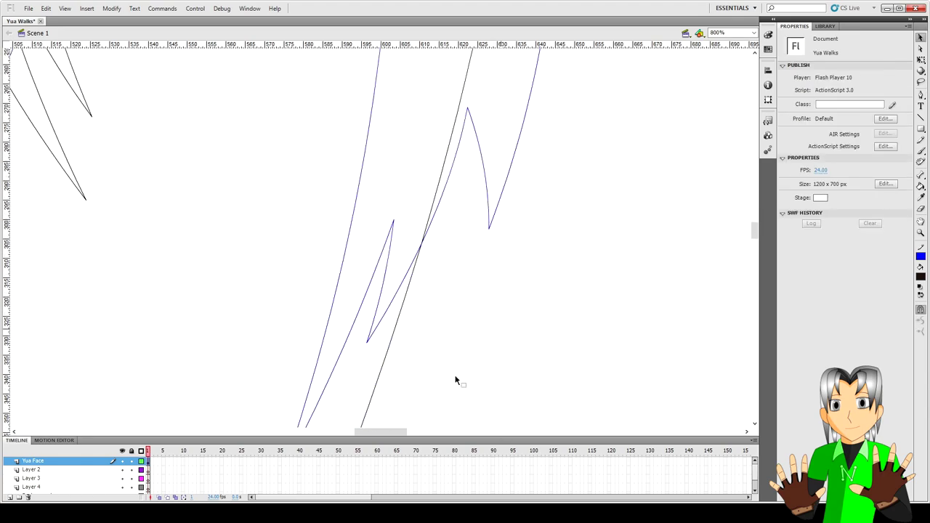
pyautogui.hotkey('ctrl', '1')
# Extend the long outer hair arc on the right down toward the jaw.
pyautogui.click(418, 145)
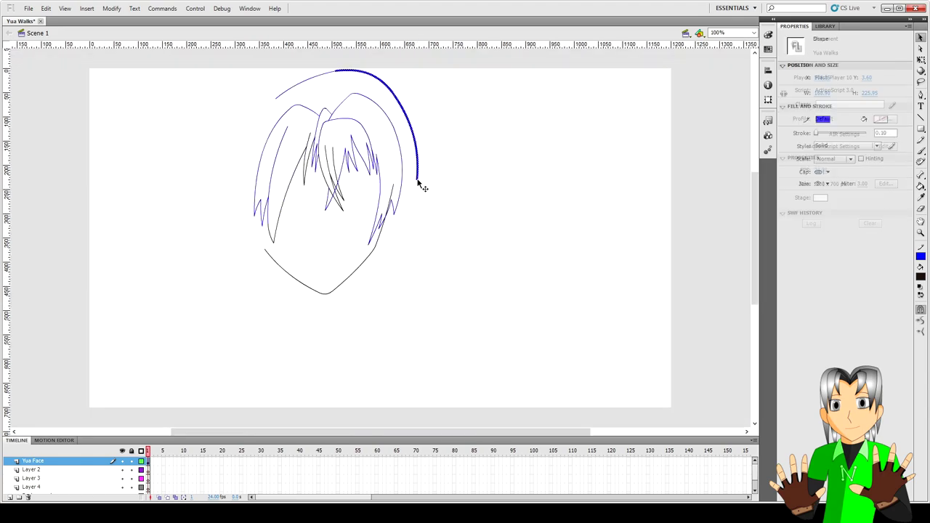
pyautogui.hotkey('ctrl', '2')
pyautogui.click(510, 205)
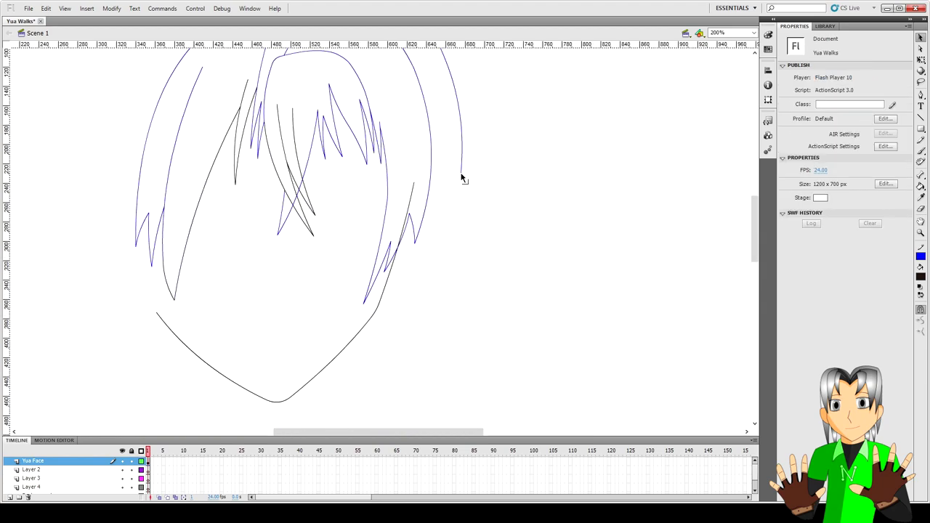
pyautogui.moveTo(462, 176); pyautogui.dragTo(414, 304)
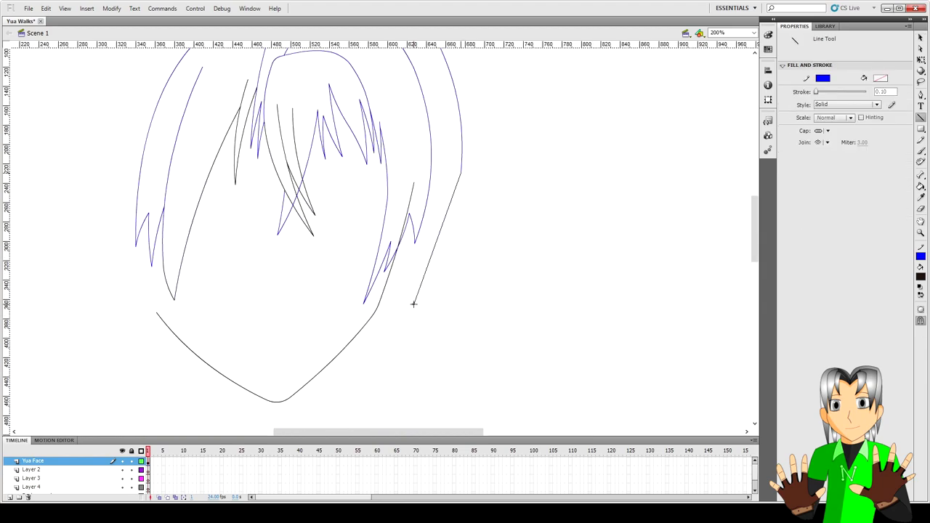
pyautogui.scroll(-3, 438, 247)
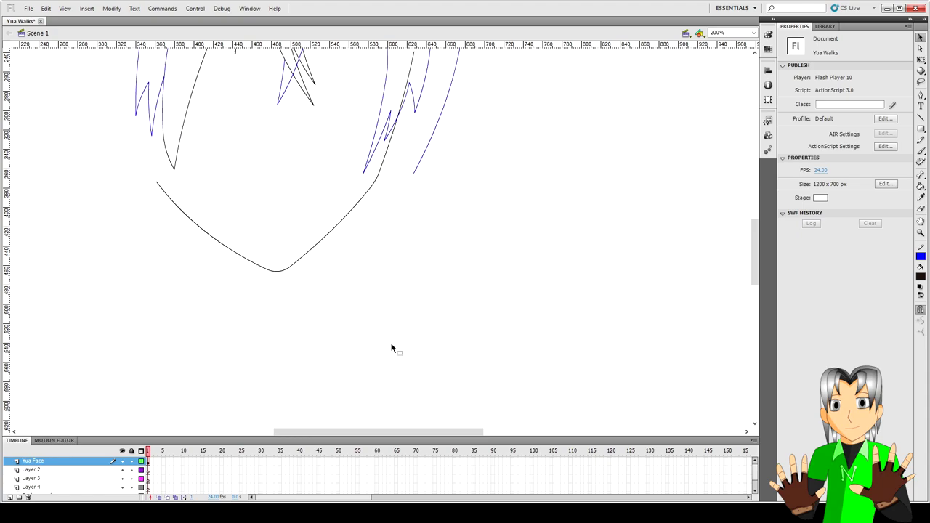
# Draw the lock's curved lower end and an inner curve from the jaw meeting at its tip.
pyautogui.press('n')
pyautogui.moveTo(388, 339); pyautogui.dragTo(378, 276)
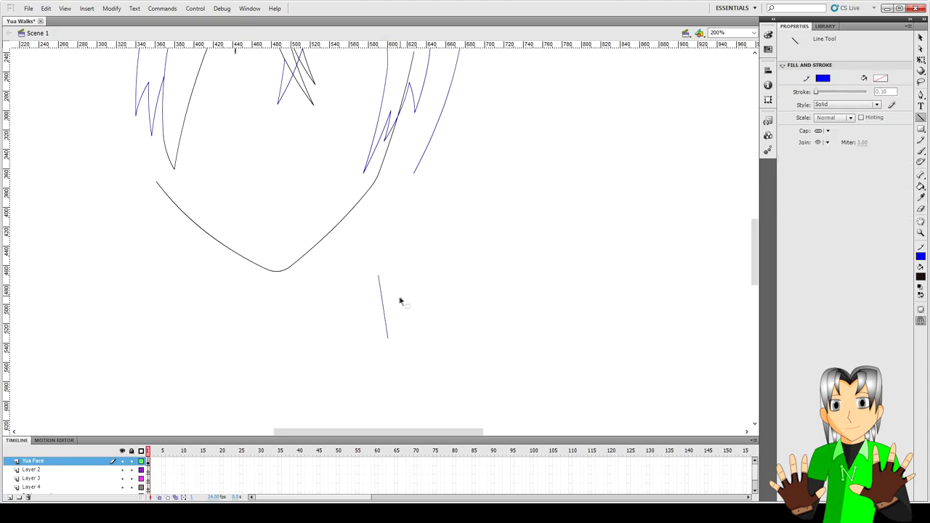
pyautogui.press('v')
pyautogui.moveTo(379, 279); pyautogui.dragTo(382, 280)
pyautogui.press('v')
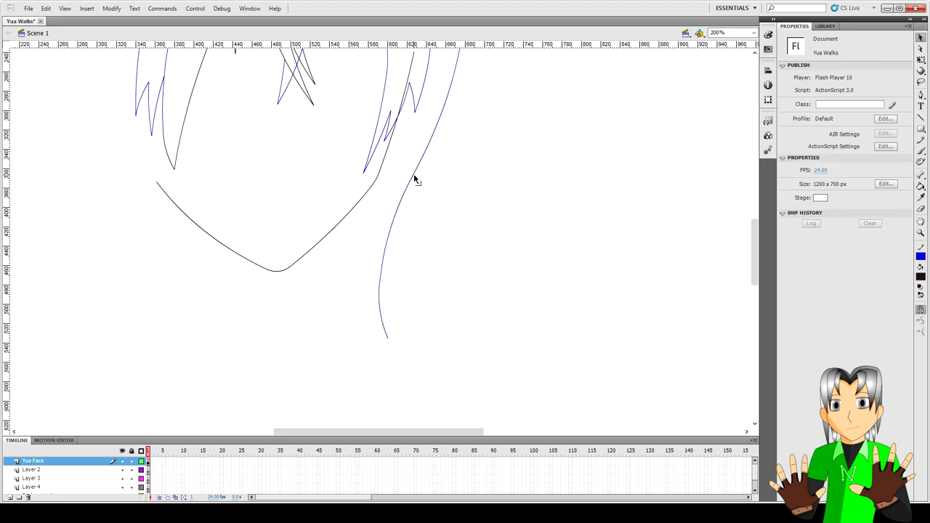
pyautogui.moveTo(417, 180); pyautogui.dragTo(385, 269)
pyautogui.scroll(-1, 405, 284)
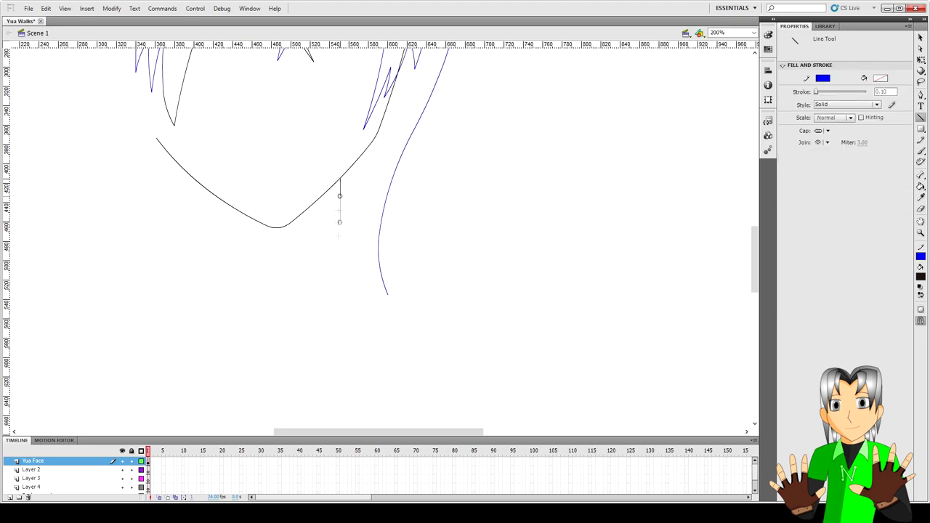
pyautogui.moveTo(342, 184); pyautogui.dragTo(379, 302)
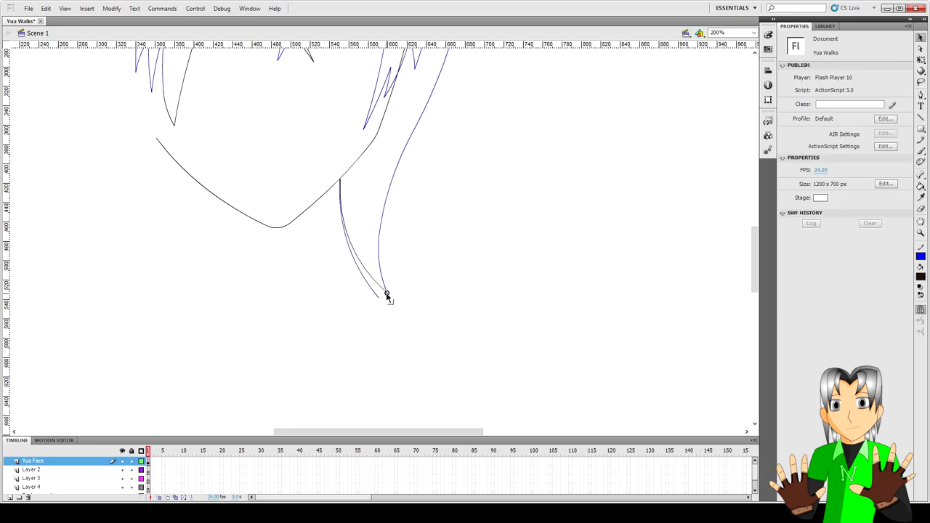
pyautogui.scroll(5, 392, 225)
pyautogui.scroll(5, 416, 239)
pyautogui.scroll(-3, 417, 240)
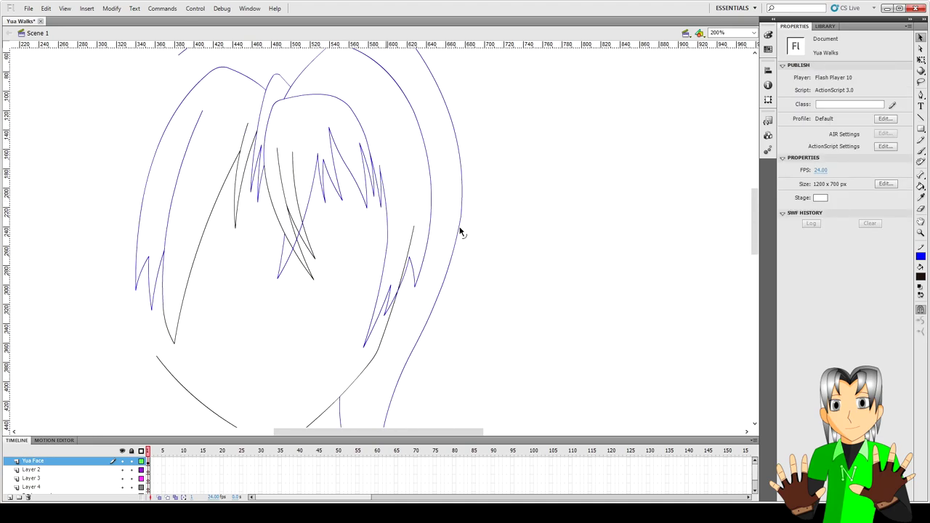
pyautogui.moveTo(460, 231); pyautogui.dragTo(436, 372)
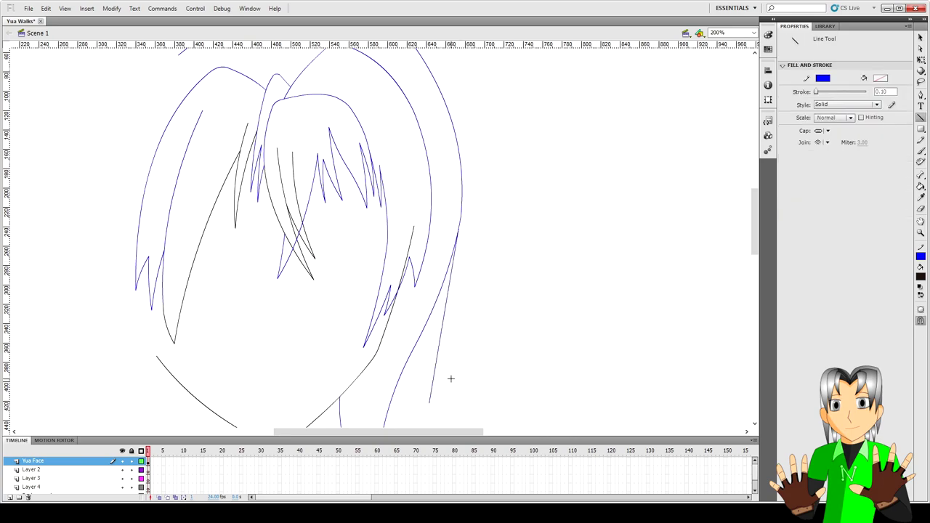
pyautogui.scroll(-5, 436, 372)
pyautogui.moveTo(436, 285); pyautogui.dragTo(433, 369)
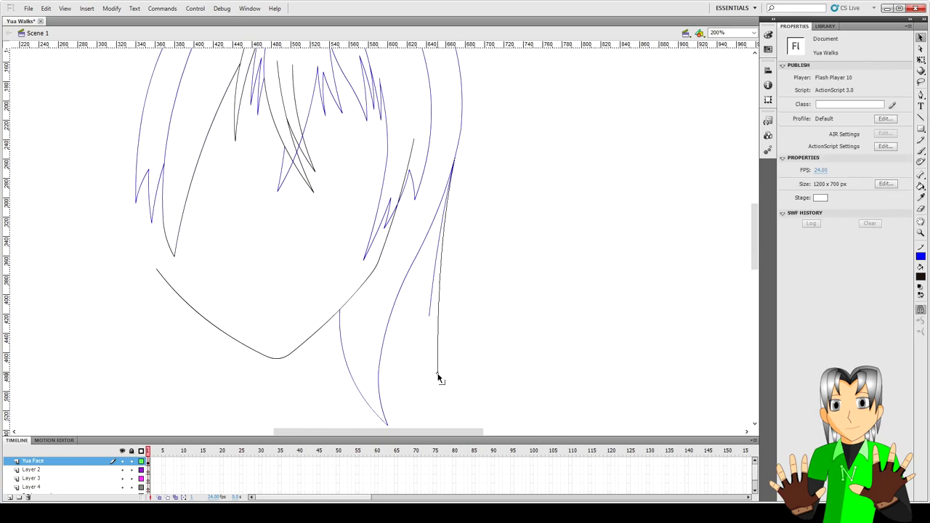
# Duplicate the straight hair line beside itself and colour both lines red.
pyautogui.click(437, 280)
pyautogui.hotkey('ctrl', 'd')
pyautogui.press('Left')
pyautogui.press('Left')
pyautogui.press('Left')
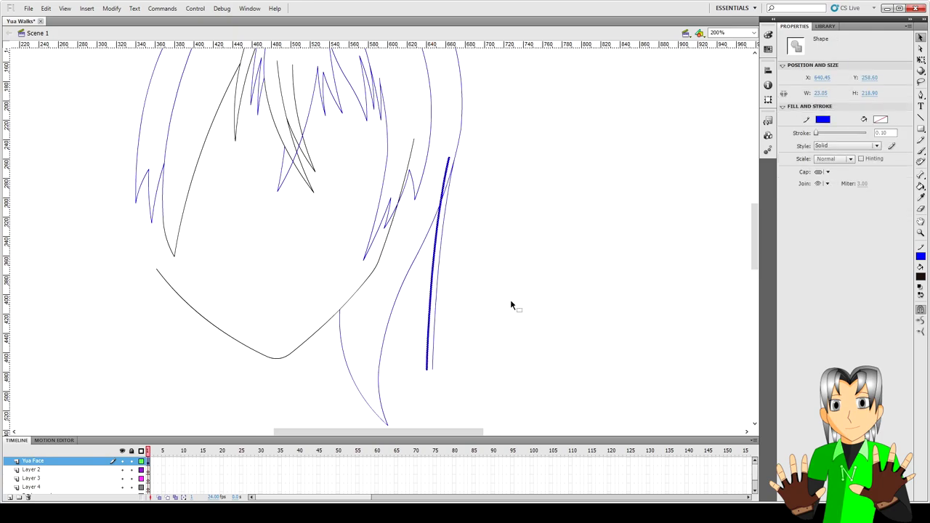
pyautogui.press('Escape')
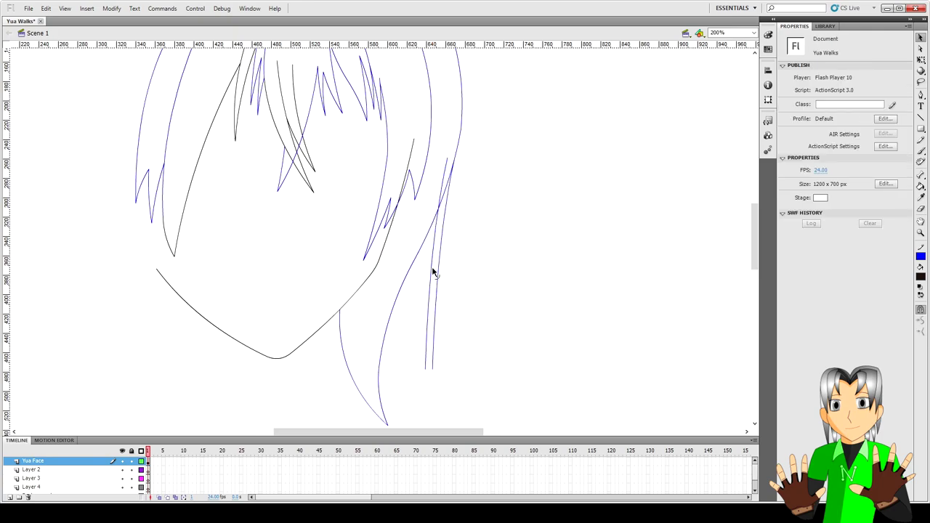
pyautogui.doubleClick(433, 271)
pyautogui.click(823, 119)
pyautogui.click(792, 181)
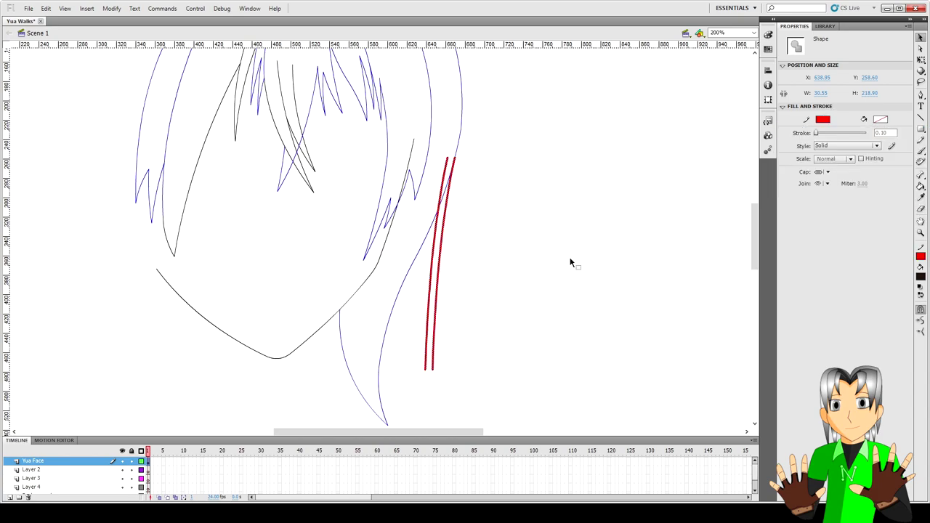
# Duplicate the red lines leftward into a set of parallel strands.
pyautogui.hotkey('ctrl', 'd')
pyautogui.press('Left')
pyautogui.press('Left')
pyautogui.hotkey('ctrl', 'd')
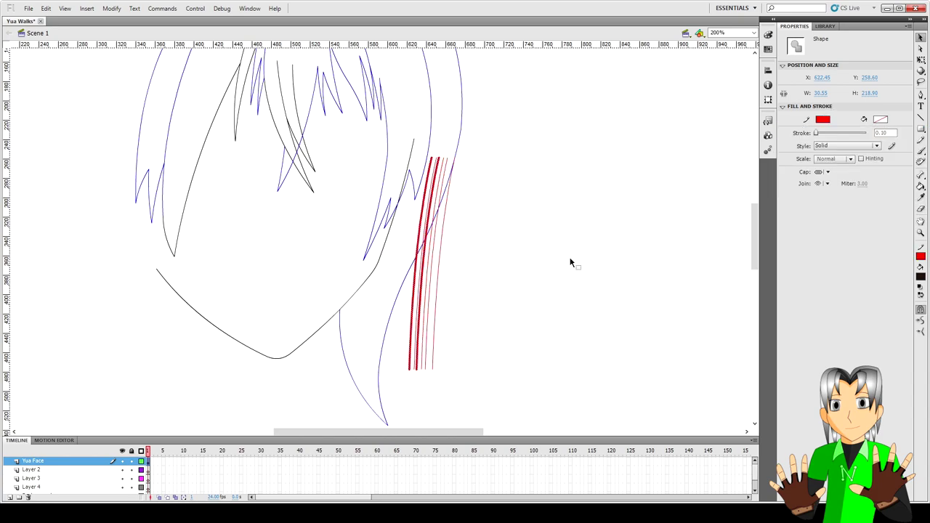
pyautogui.press('Left')
pyautogui.press('Left')
pyautogui.hotkey('ctrl', 'd')
pyautogui.press('Left')
pyautogui.press('Left')
pyautogui.press('Escape')
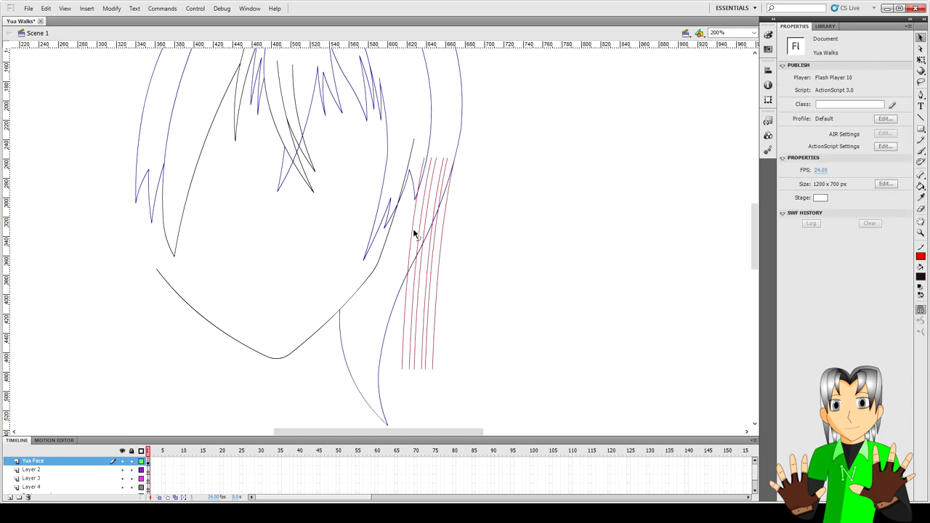
# Delete the red strand tops overhanging outside the lock's outline.
pyautogui.click(417, 233)
pyautogui.press('Delete')
pyautogui.click(429, 189)
pyautogui.press('Delete')
pyautogui.click(423, 174)
pyautogui.press('Delete')
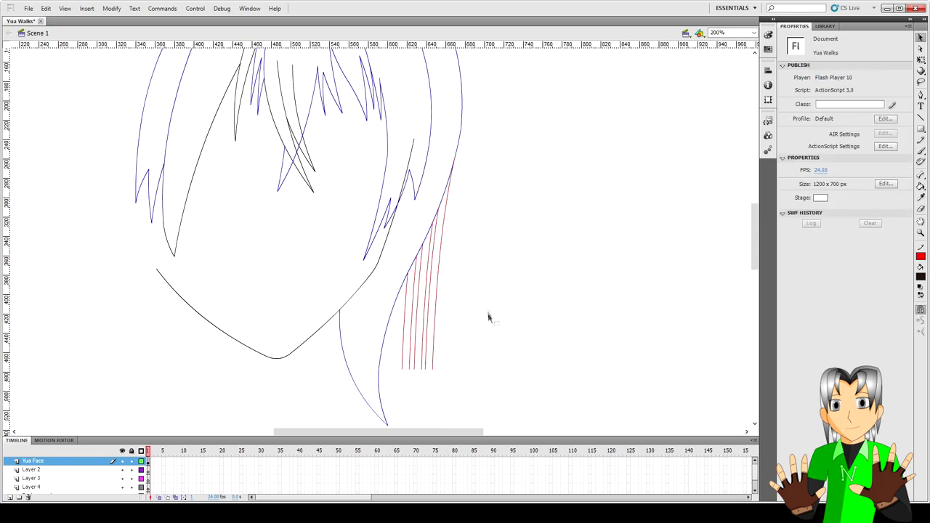
# Delete the rightmost red strand line.
pyautogui.click(433, 293)
pyautogui.scroll(3, 468, 305)
pyautogui.press('Delete')
pyautogui.scroll(-1, 467, 305)
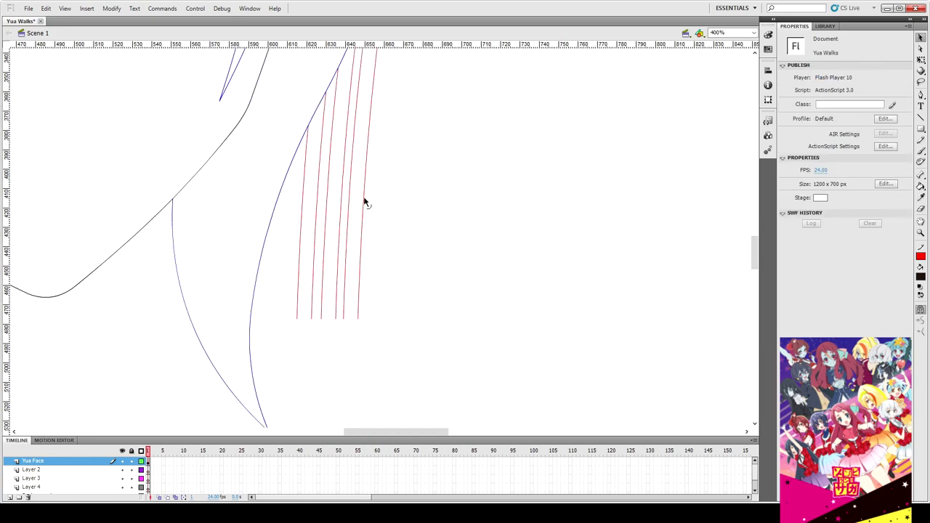
pyautogui.press('n')
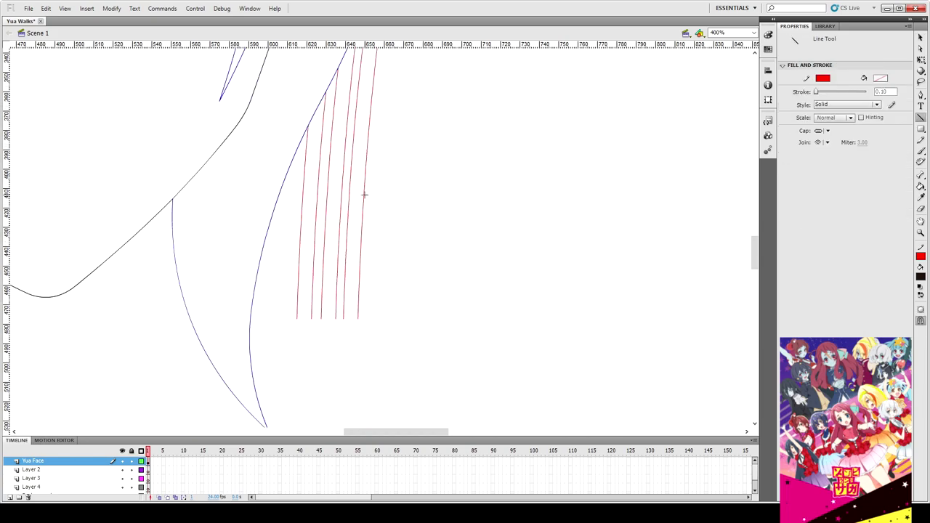
pyautogui.press('o')
# Draw a small blue-outlined circle and flatten it into an ellipse over the red strands.
pyautogui.moveTo(388, 202); pyautogui.dragTo(411, 226)
pyautogui.press('v')
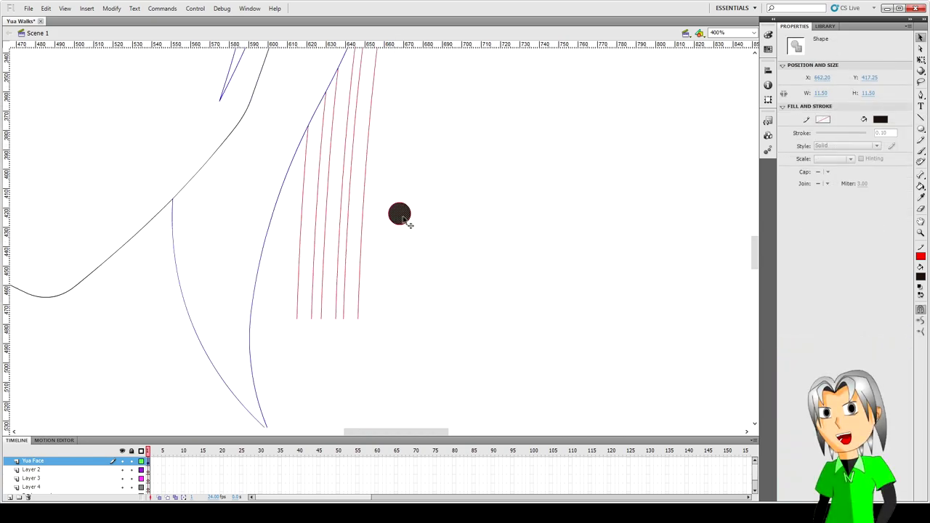
pyautogui.doubleClick(399, 214)
pyautogui.click(823, 119)
pyautogui.click(829, 182)
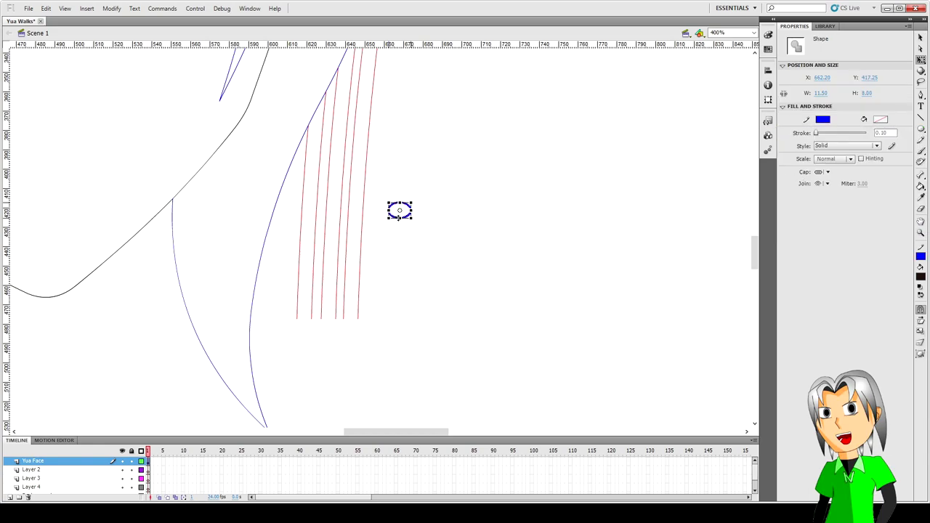
pyautogui.moveTo(411, 225); pyautogui.dragTo(413, 220)
pyautogui.hotkey('shift', 'Left')
pyautogui.hotkey('shift', 'Left')
pyautogui.hotkey('shift', 'Left')
pyautogui.hotkey('shift', 'Left')
pyautogui.hotkey('shift', 'Left')
pyautogui.press('Right')
pyautogui.press('Right')
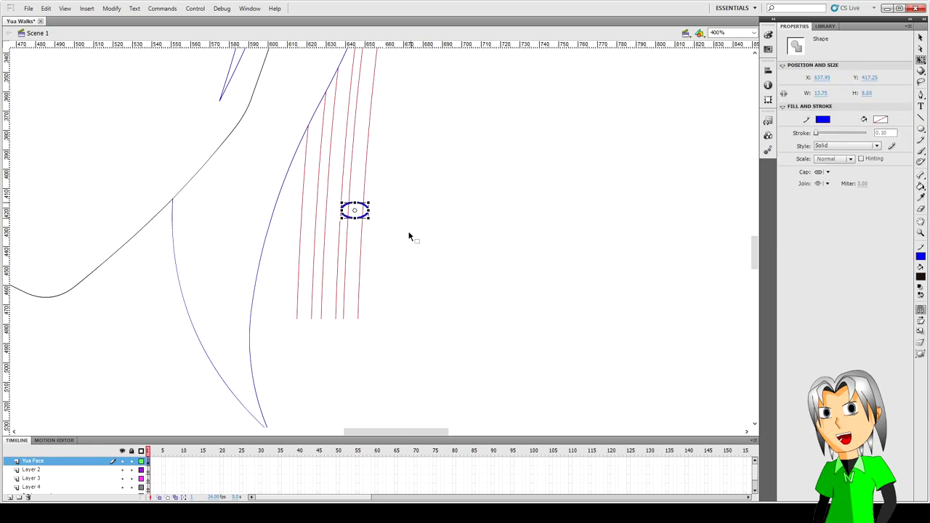
pyautogui.press('Right')
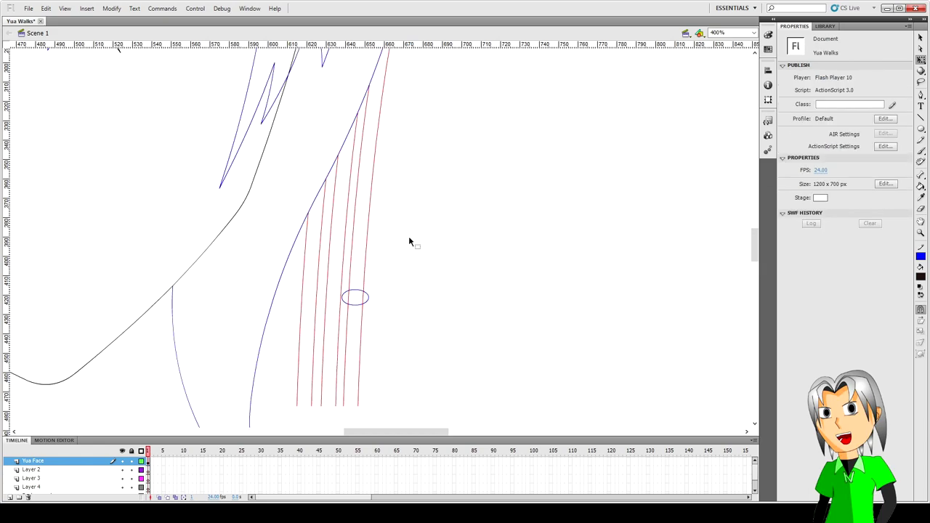
# Widen the ellipse slightly and place a copy just below it.
pyautogui.keyDown('shift'); pyautogui.click(347, 218); pyautogui.keyUp('shift')
pyautogui.keyDown('shift'); pyautogui.click(331, 240); pyautogui.keyUp('shift')
pyautogui.keyDown('shift'); pyautogui.click(318, 261); pyautogui.keyUp('shift')
pyautogui.keyDown('shift'); pyautogui.click(304, 294); pyautogui.keyUp('shift')
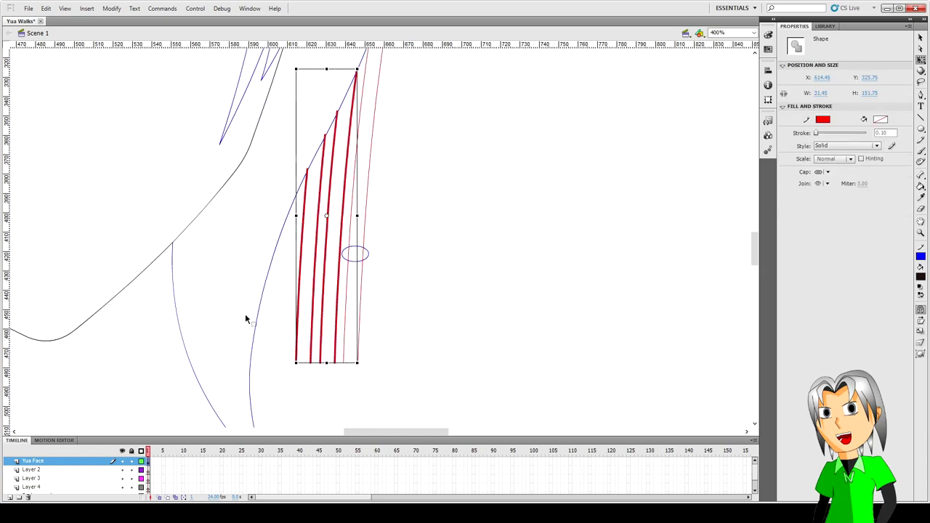
pyautogui.click(355, 253)
pyautogui.hotkey('ctrl', '=')
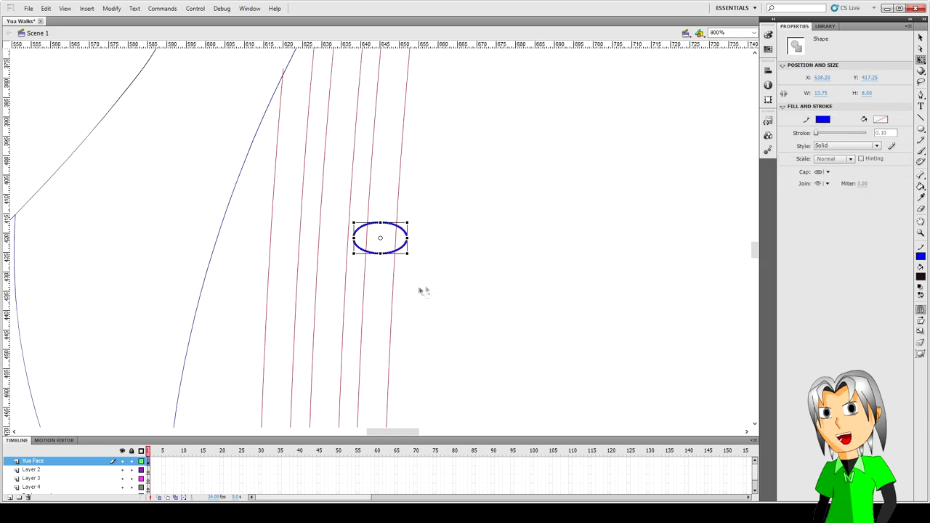
pyautogui.moveTo(411, 254); pyautogui.dragTo(405, 250)
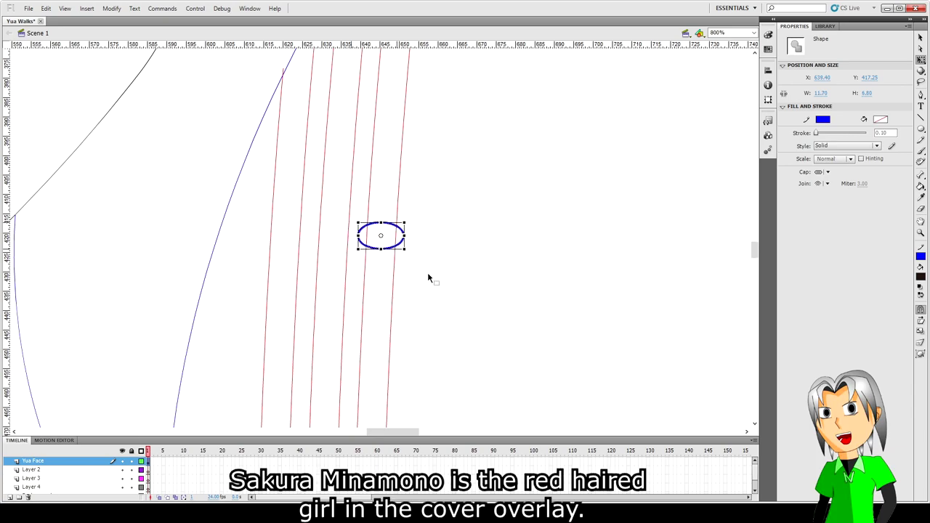
pyautogui.click(429, 277)
pyautogui.click(382, 239)
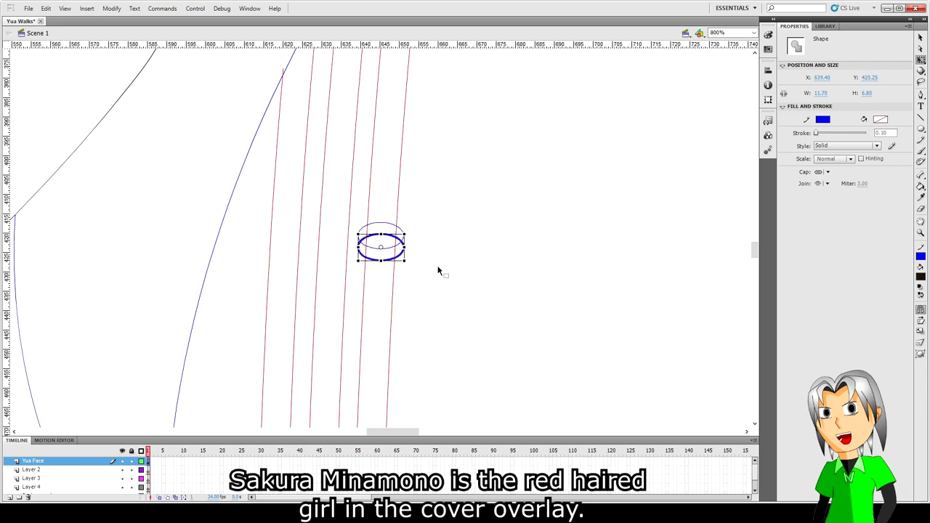
pyautogui.press('Down')
pyautogui.press('Down')
pyautogui.press('Down')
pyautogui.click(439, 271)
# Join the two ellipses with side edges and trim overlapping arcs to form a cylinder.
pyautogui.click(368, 248)
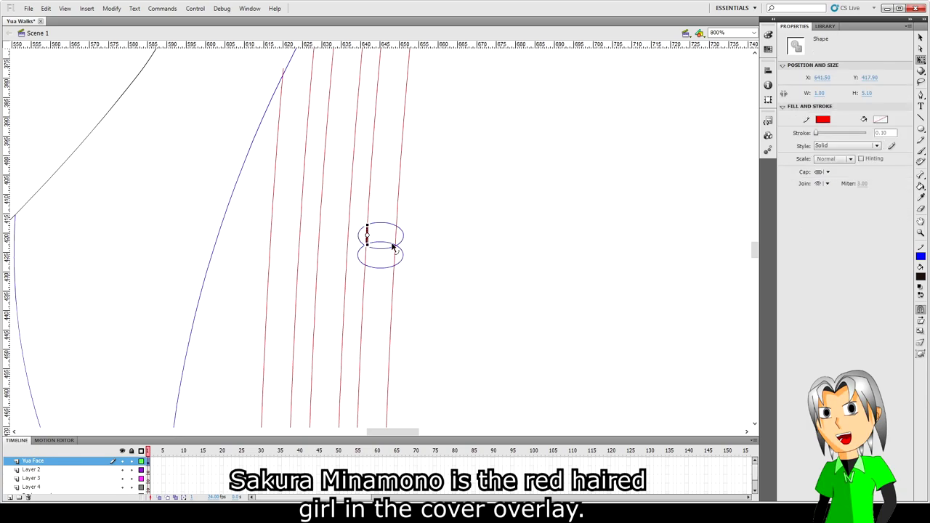
pyautogui.press('v')
pyautogui.click(392, 250)
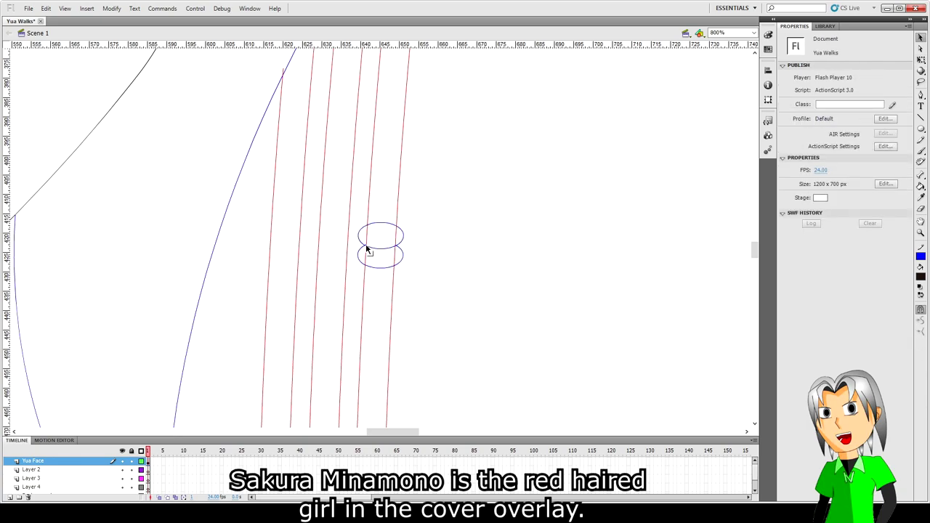
pyautogui.click(359, 251)
pyautogui.click(359, 256)
pyautogui.hotkey('ctrl', '=')
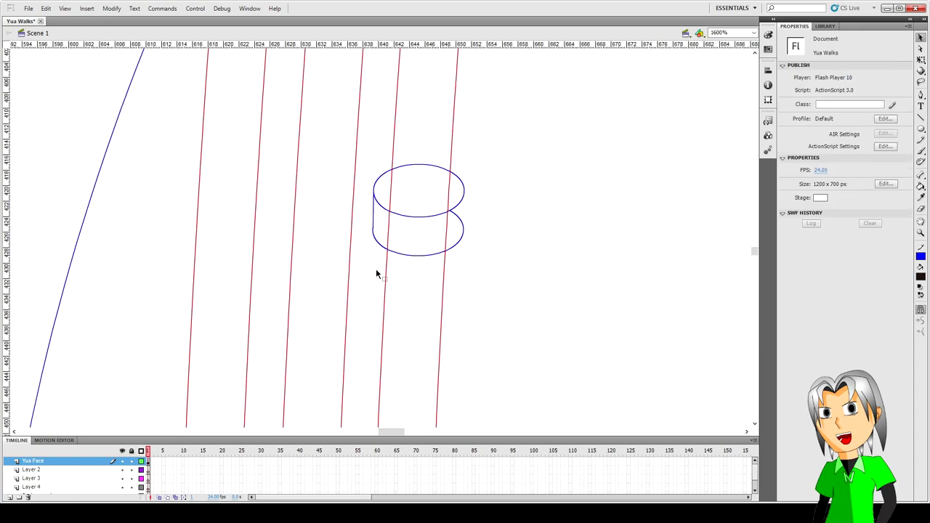
pyautogui.moveTo(464, 238); pyautogui.dragTo(463, 198)
pyautogui.click(465, 188)
pyautogui.click(467, 255)
# Duplicate the cylinder twice, placing the copies side by side to the left.
pyautogui.hotkey('ctrl', 'a')
pyautogui.hotkey('ctrl', 'd')
pyautogui.hotkey('shift', 'Left')
pyautogui.hotkey('shift', 'Left')
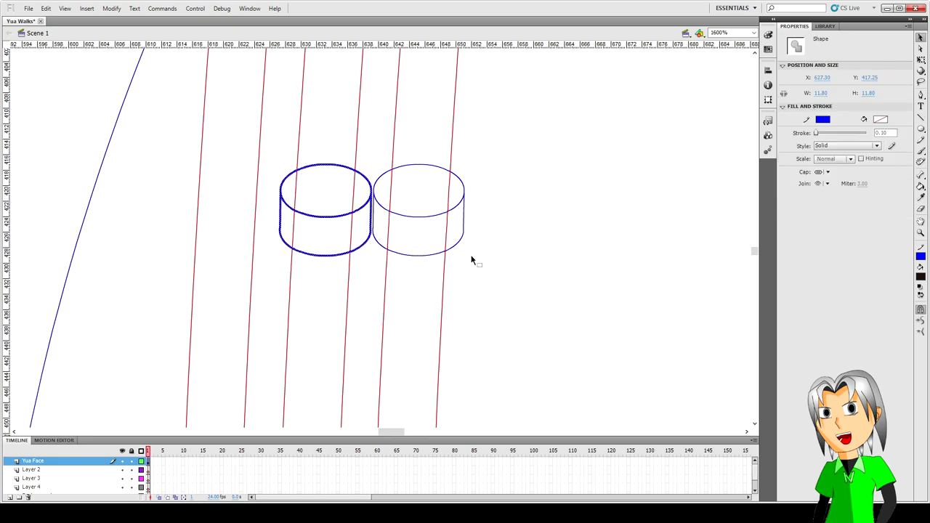
pyautogui.hotkey('shift', 'Left')
pyautogui.hotkey('shift', 'Left')
pyautogui.hotkey('shift', 'Left')
pyautogui.hotkey('shift', 'Left')
pyautogui.hotkey('ctrl', 'd')
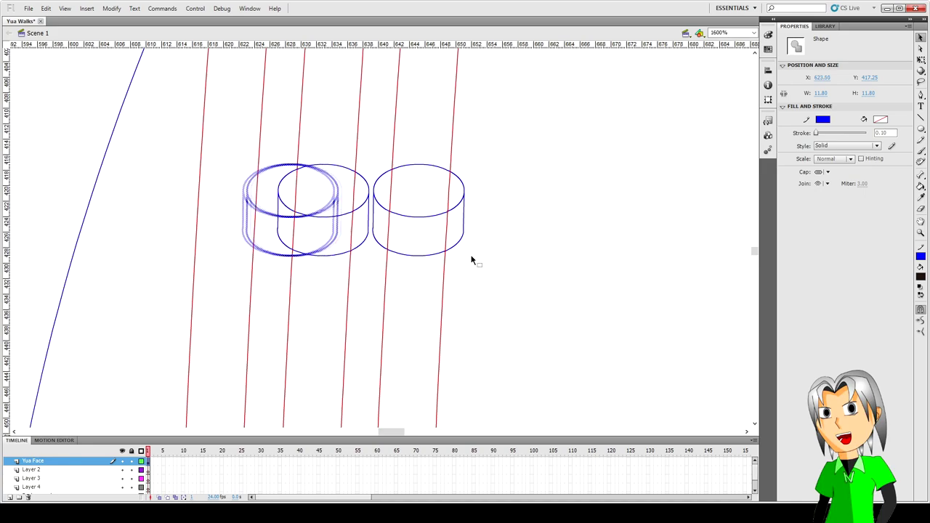
pyautogui.hotkey('shift', 'Left')
pyautogui.hotkey('shift', 'Left')
pyautogui.hotkey('shift', 'Left')
pyautogui.hotkey('shift', 'Left')
pyautogui.hotkey('shift', 'Left')
pyautogui.press('Right')
pyautogui.press('Right')
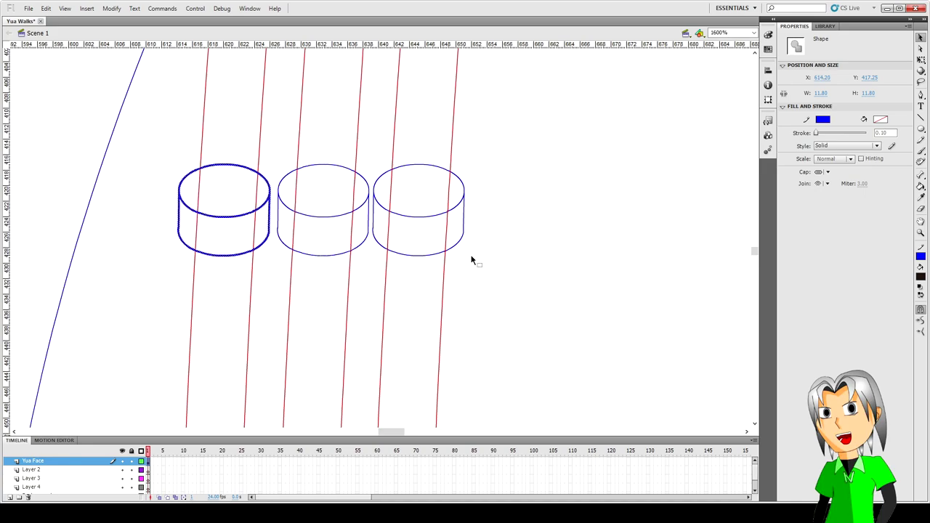
pyautogui.press('Up')
pyautogui.press('Up')
pyautogui.click(485, 263)
# Close the gap between the chin curves and extend the left jaw curve to the hair tip.
pyautogui.hotkey('ctrl', '2')
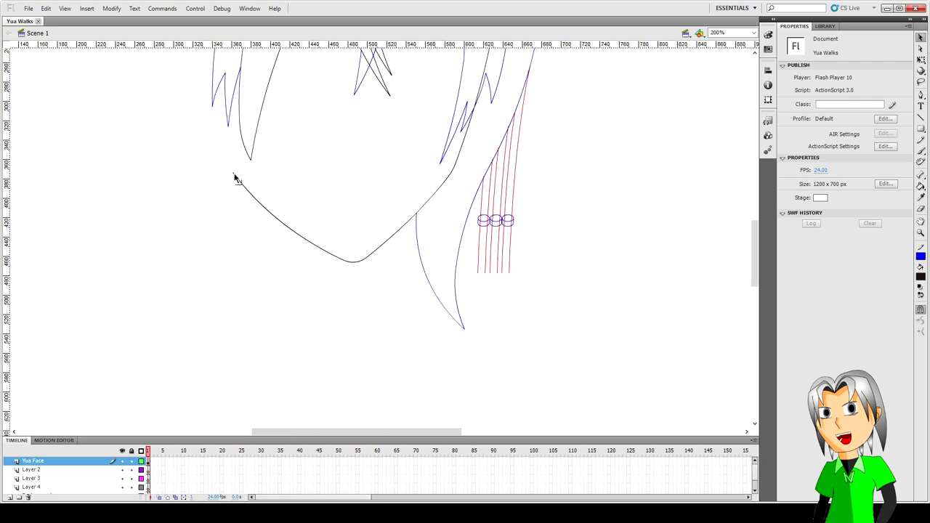
pyautogui.click(341, 256)
pyautogui.press('q')
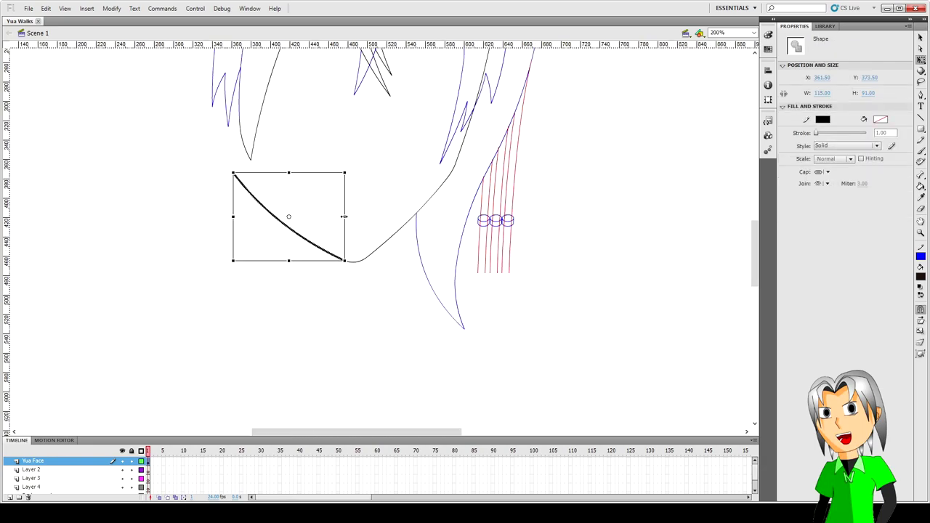
pyautogui.click(344, 262)
pyautogui.click(352, 284)
pyautogui.click(332, 272)
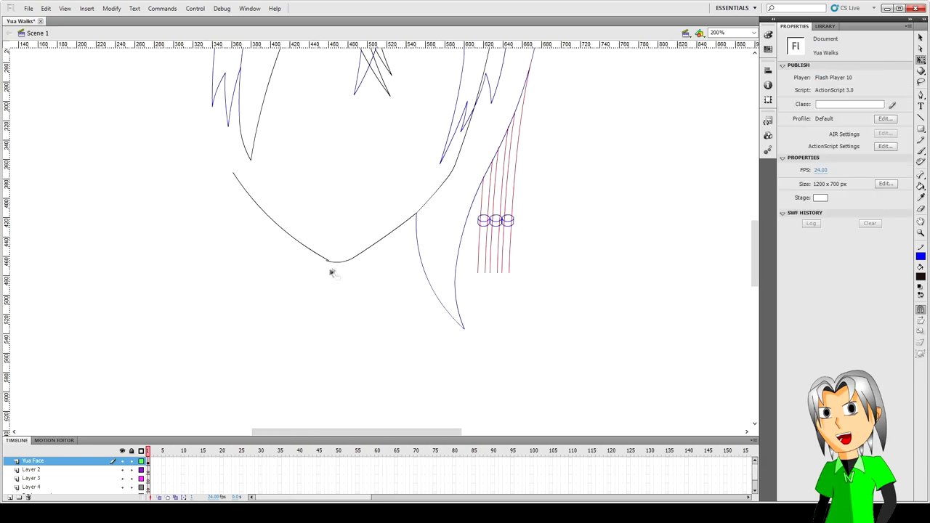
pyautogui.moveTo(330, 261); pyautogui.dragTo(340, 259)
pyautogui.click(418, 226)
pyautogui.moveTo(416, 215); pyautogui.dragTo(418, 212)
pyautogui.click(385, 291)
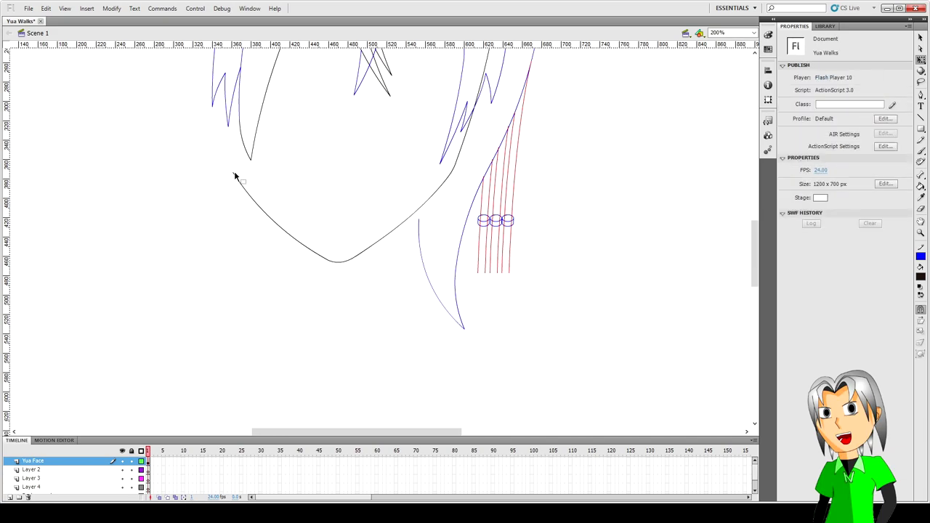
pyautogui.moveTo(235, 177); pyautogui.dragTo(238, 157)
# Draw a curved neck line below the chin and a base line reaching the hair strand.
pyautogui.press('n')
pyautogui.moveTo(379, 242); pyautogui.dragTo(376, 273)
pyautogui.press('v')
pyautogui.click(377, 277)
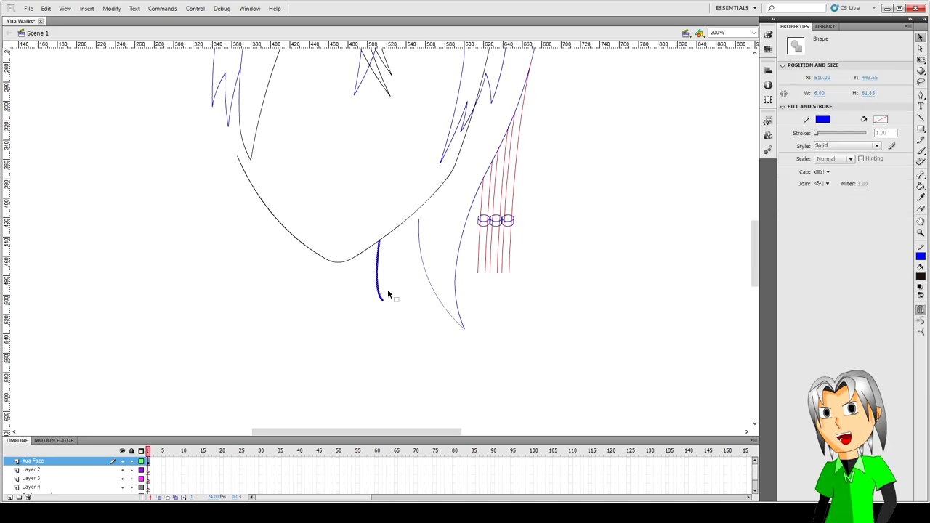
pyautogui.click(396, 290)
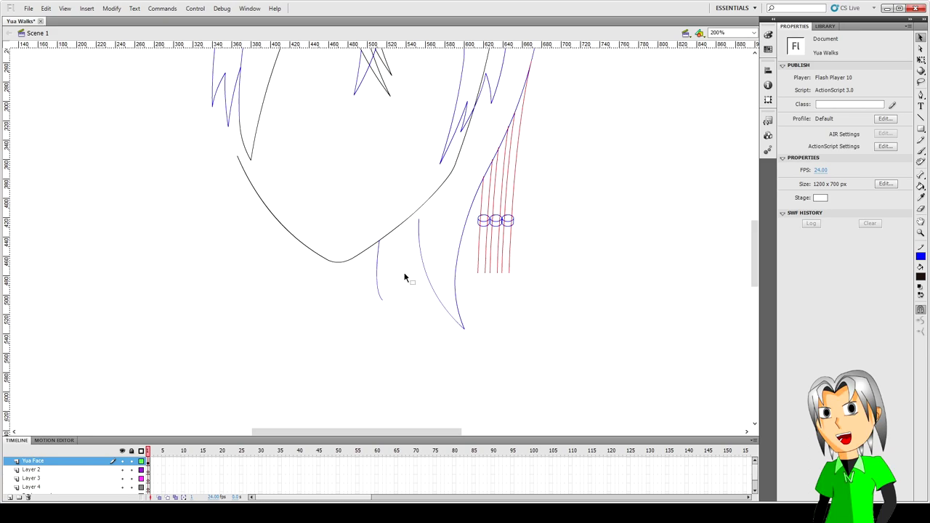
pyautogui.press('n')
pyautogui.moveTo(436, 296)
pyautogui.mouseDown()
pyautogui.moveTo(379, 299)
pyautogui.moveTo(413, 309)
pyautogui.mouseUp()
pyautogui.press('v')
pyautogui.click(385, 302)
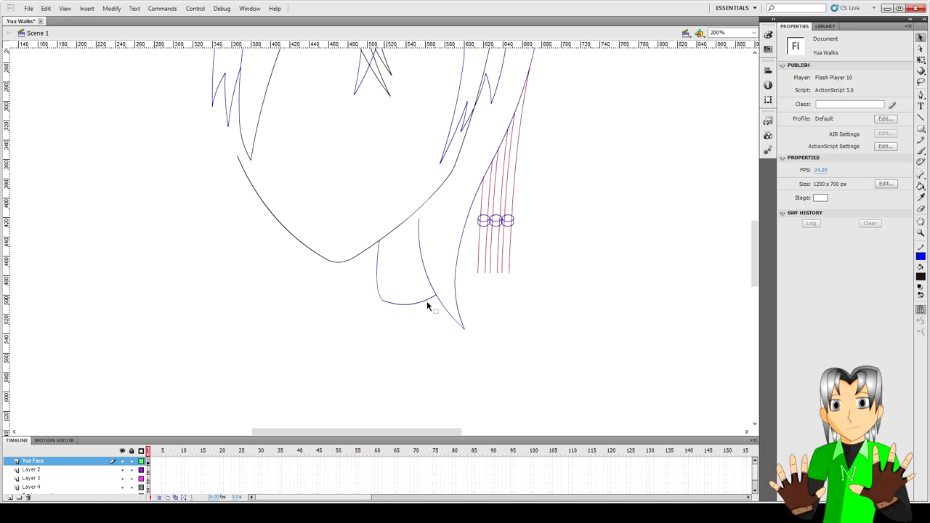
pyautogui.scroll(2, 534, 283)
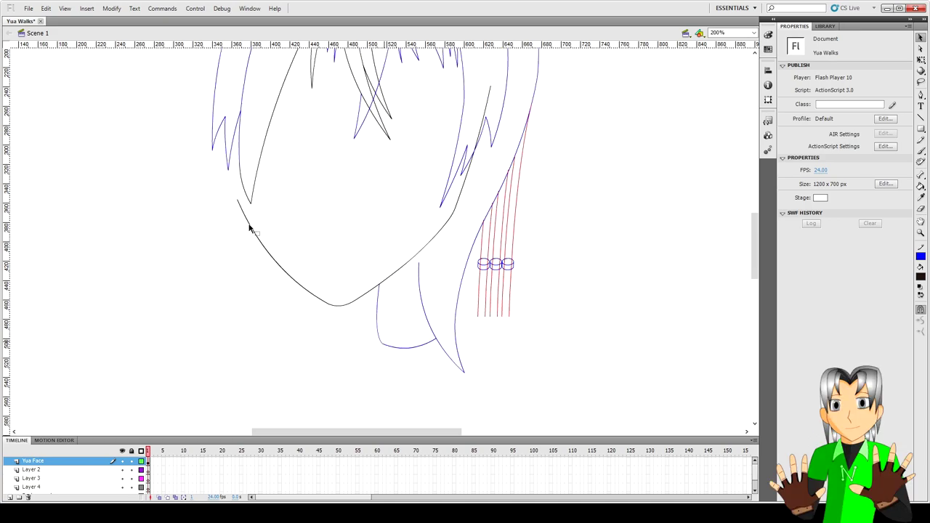
# Draw a trial hair strand on the left, then undo it.
pyautogui.moveTo(248, 221)
pyautogui.mouseDown()
pyautogui.moveTo(231, 345)
pyautogui.moveTo(246, 318)
pyautogui.mouseUp()
pyautogui.hotkey('ctrl', 'z')
pyautogui.scroll(2, 298, 357)
pyautogui.scroll(2, 384, 272)
pyautogui.scroll(5, 384, 272)
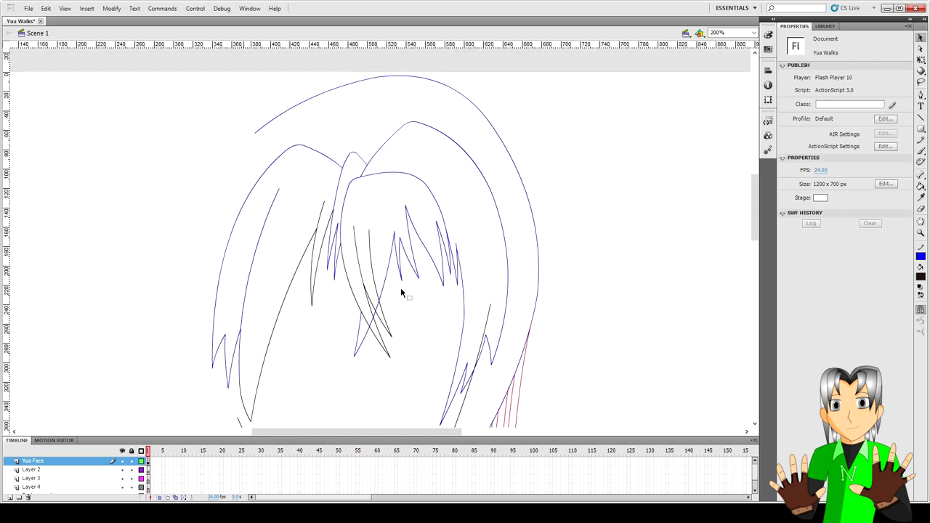
pyautogui.scroll(2, 402, 293)
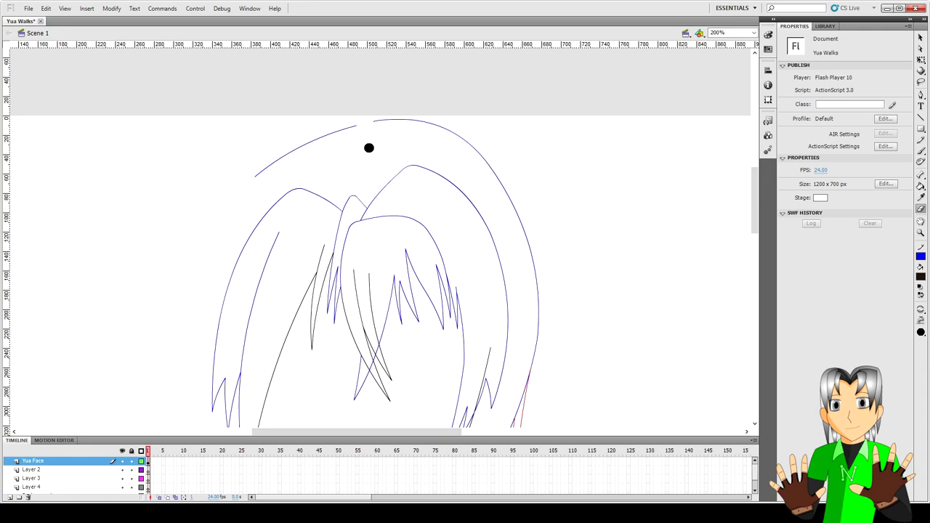
pyautogui.press('n')
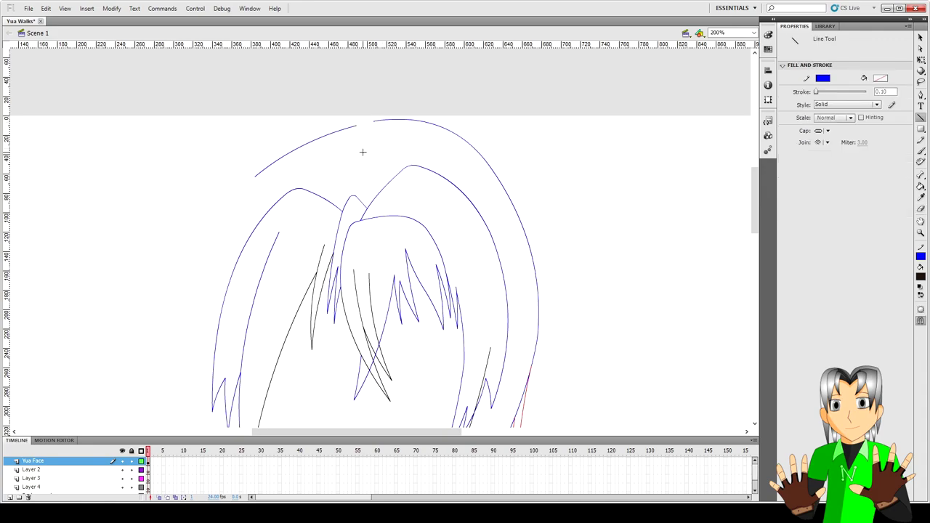
pyautogui.press('v')
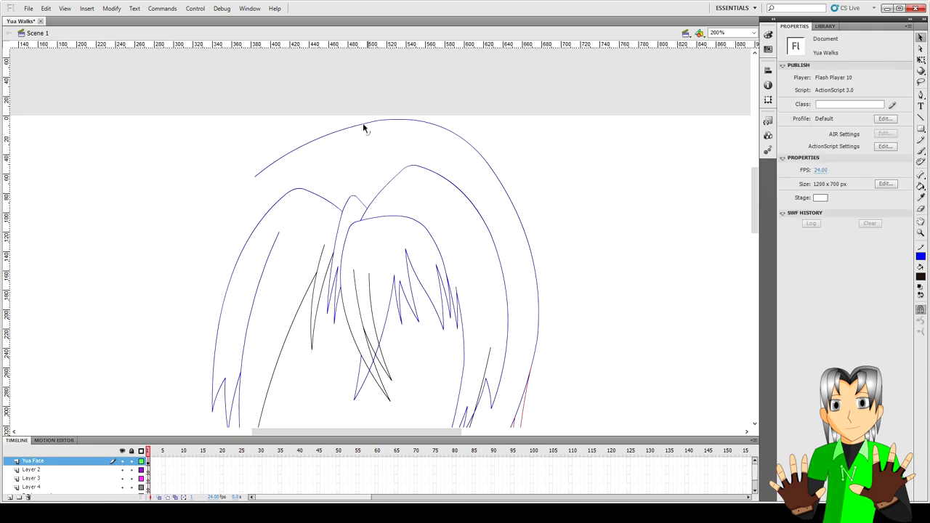
# Bend the short crown segment into a curve joining the right arc and delete the leftover tip.
pyautogui.click(373, 127)
pyautogui.click(385, 121)
pyautogui.press('q')
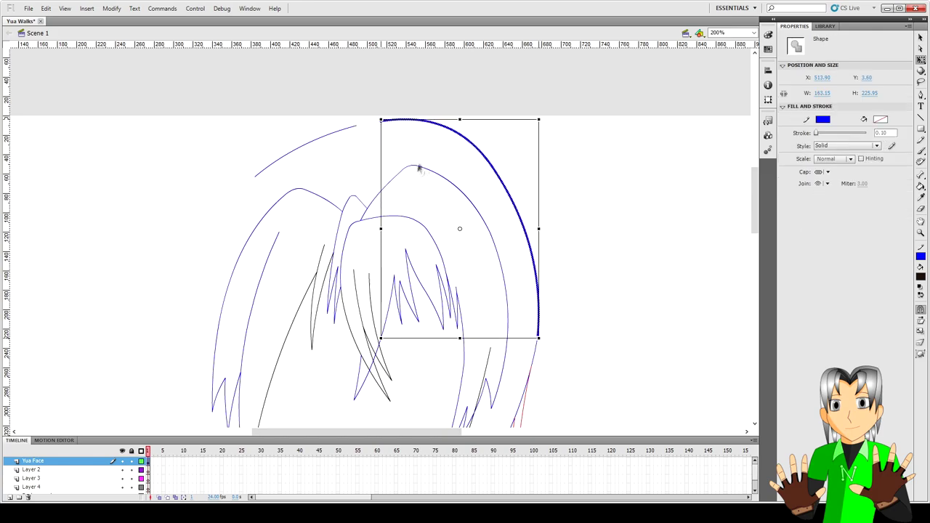
pyautogui.click(369, 133)
pyautogui.click(371, 131)
pyautogui.hotkey('ctrl', '=')
pyautogui.hotkey('ctrl', '=')
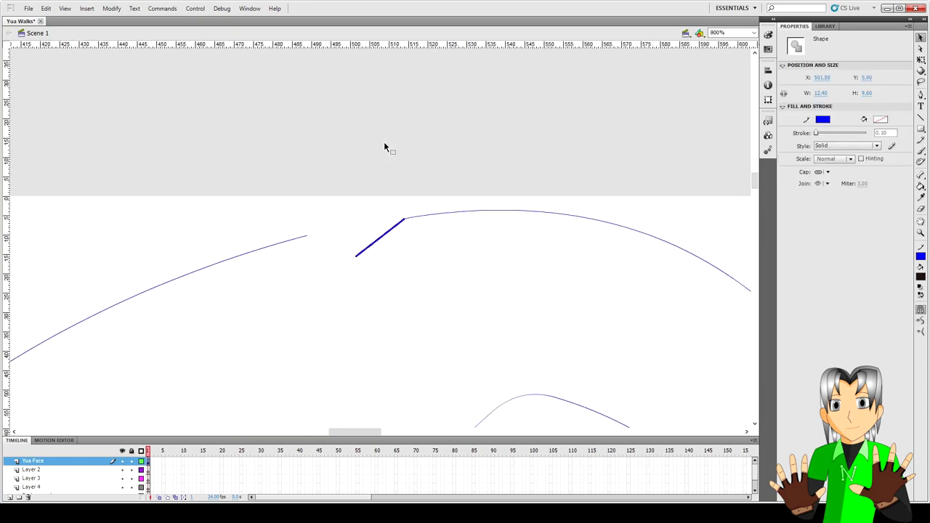
pyautogui.click(384, 141)
pyautogui.moveTo(380, 236); pyautogui.dragTo(367, 252)
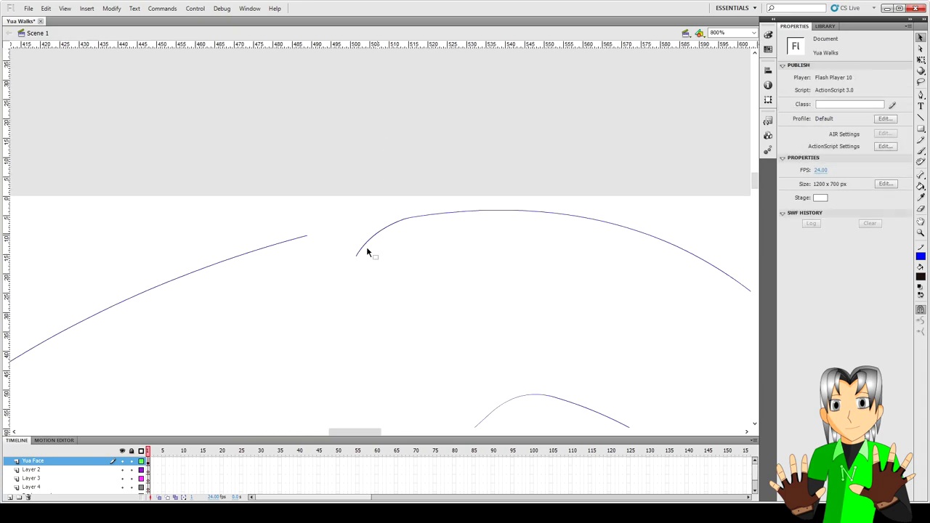
pyautogui.click(361, 251)
pyautogui.press('Delete')
# Delete the left arc's tip and bridge the gap to the crown curve with a new line.
pyautogui.press('n')
pyautogui.press('v')
pyautogui.moveTo(349, 245); pyautogui.dragTo(367, 247)
pyautogui.scroll(-2, 340, 250)
pyautogui.click(301, 244)
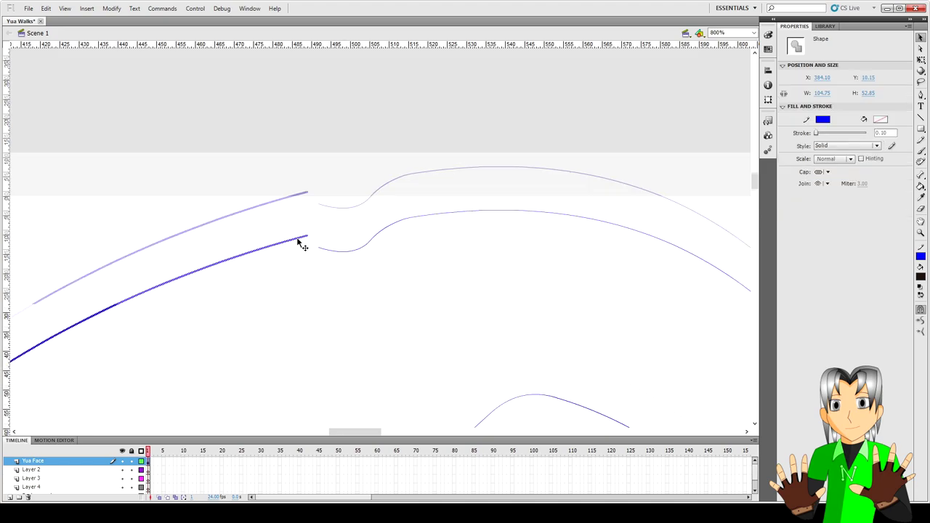
pyautogui.press('Delete')
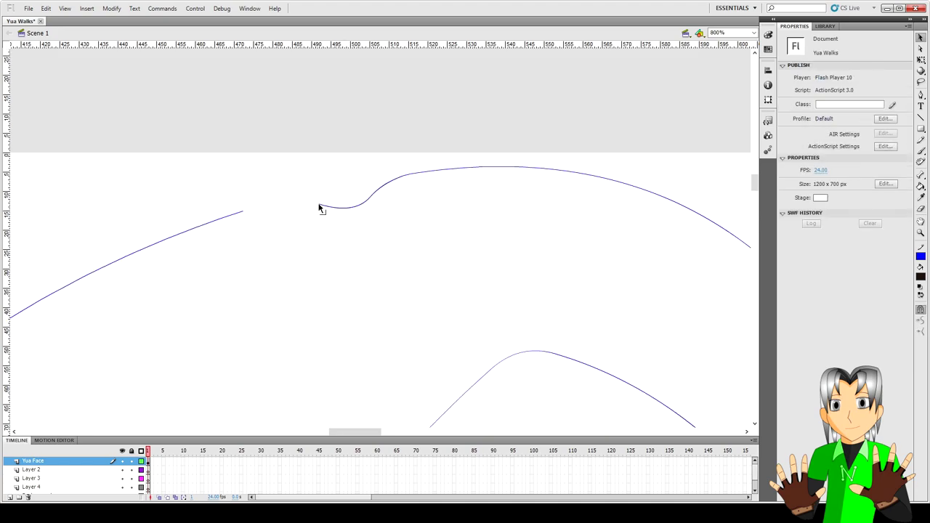
pyautogui.press('n')
pyautogui.moveTo(320, 207)
pyautogui.mouseDown()
pyautogui.moveTo(250, 210)
pyautogui.moveTo(289, 204)
pyautogui.mouseUp()
pyautogui.press('v')
pyautogui.scroll(-1, 310, 233)
pyautogui.scroll(-1, 311, 233)
pyautogui.scroll(-1, 310, 233)
pyautogui.scroll(-1, 310, 233)
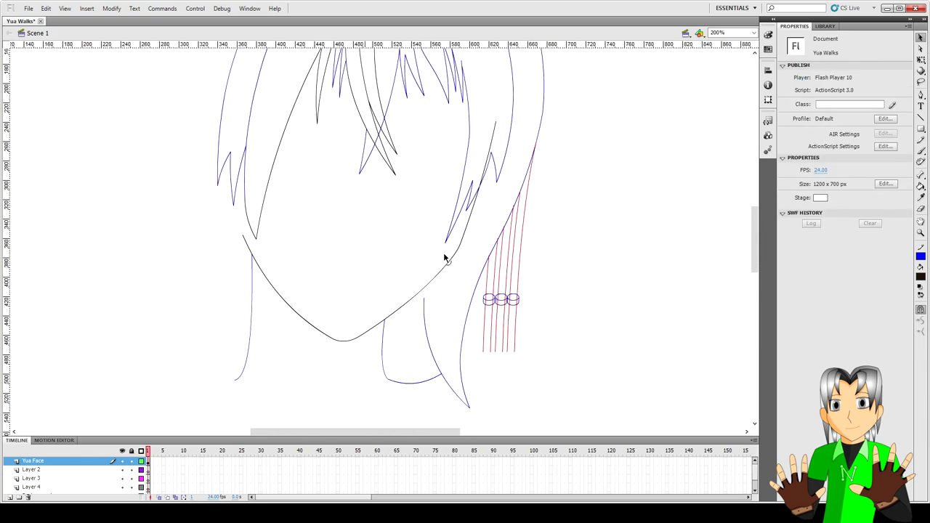
pyautogui.scroll(-3, 446, 258)
# Reshape the front and right neck curves so they meet the jaw line.
pyautogui.moveTo(425, 216); pyautogui.dragTo(423, 202)
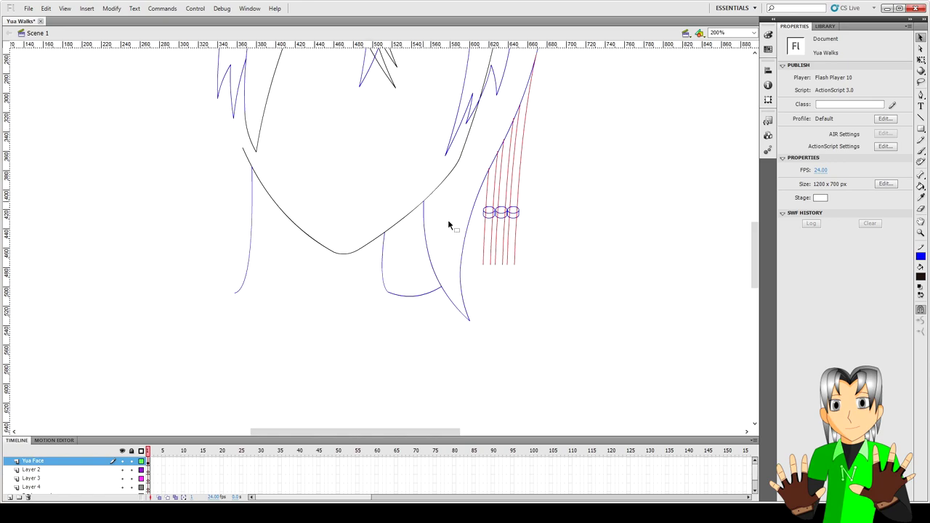
pyautogui.click(425, 240)
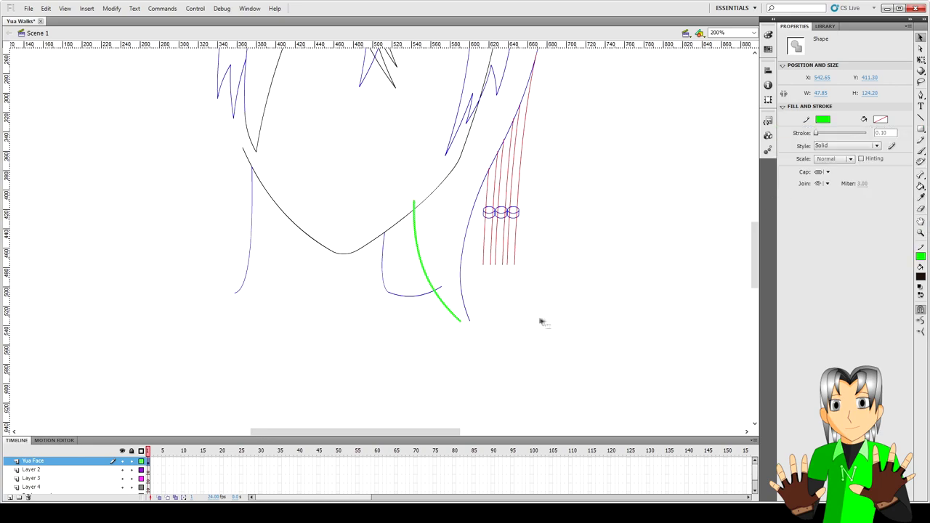
pyautogui.click(463, 289)
pyautogui.moveTo(469, 287); pyautogui.dragTo(459, 287)
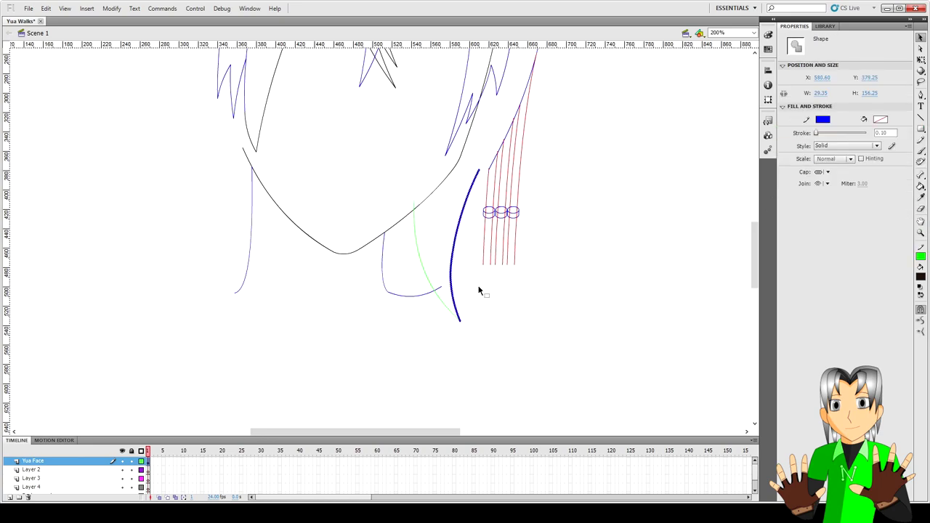
pyautogui.click(480, 175)
pyautogui.moveTo(480, 174)
pyautogui.mouseDown()
pyautogui.moveTo(486, 169)
pyautogui.moveTo(480, 181)
pyautogui.mouseUp()
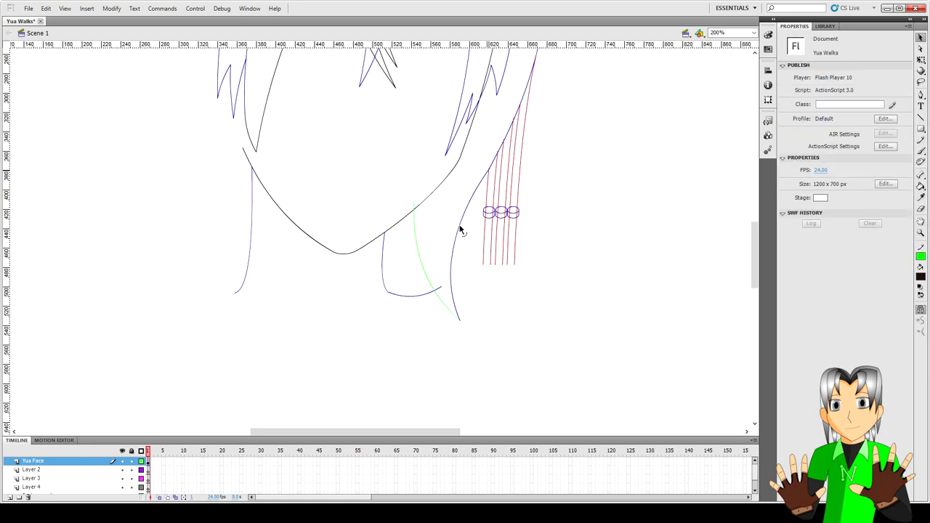
pyautogui.click(462, 223)
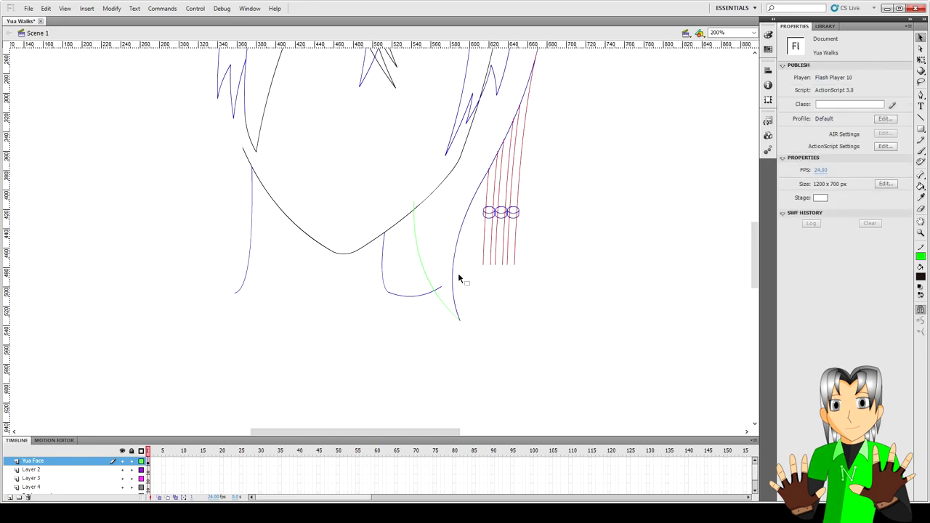
# Draw a new strand line beside the hair tassels and recolour it red with the Ink Bottle.
pyautogui.press('n')
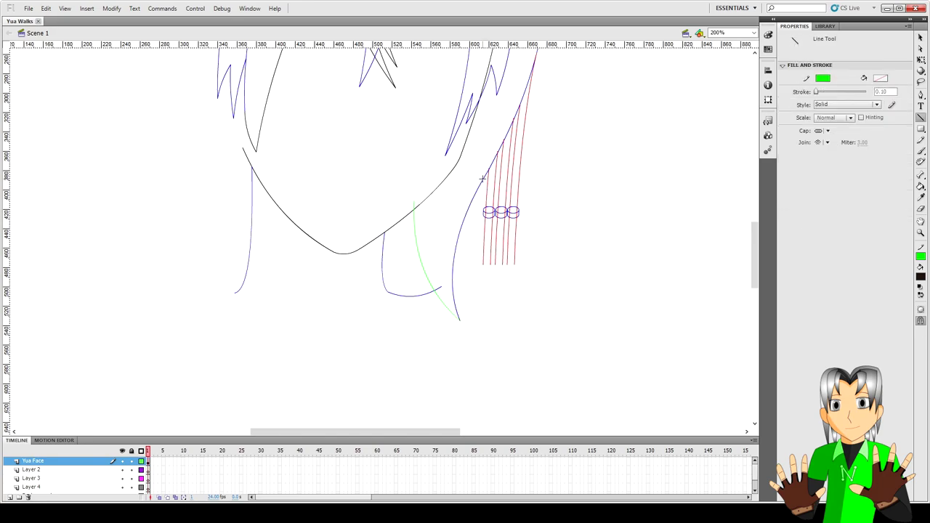
pyautogui.moveTo(482, 181); pyautogui.dragTo(470, 276)
pyautogui.press('v')
pyautogui.click(476, 246)
pyautogui.press('s')
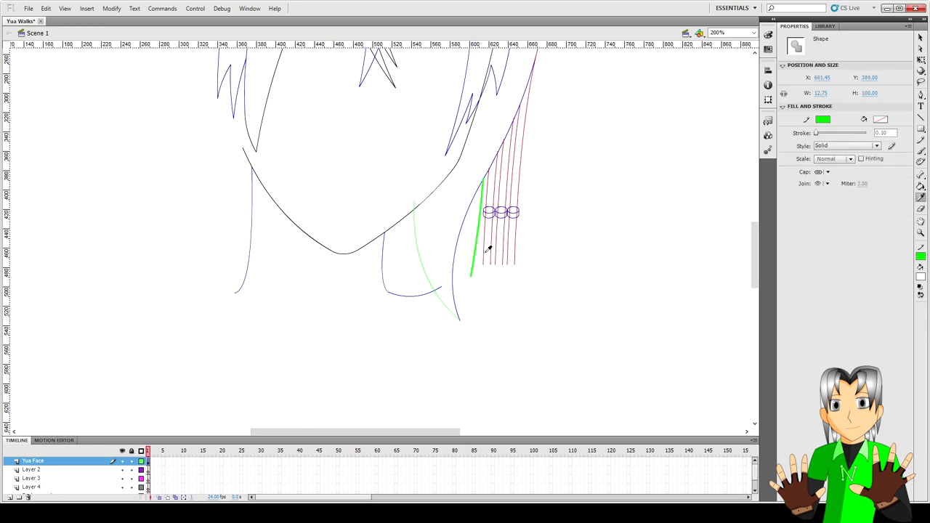
pyautogui.click(488, 249)
pyautogui.press('v')
pyautogui.click(552, 250)
pyautogui.scroll(2, 552, 251)
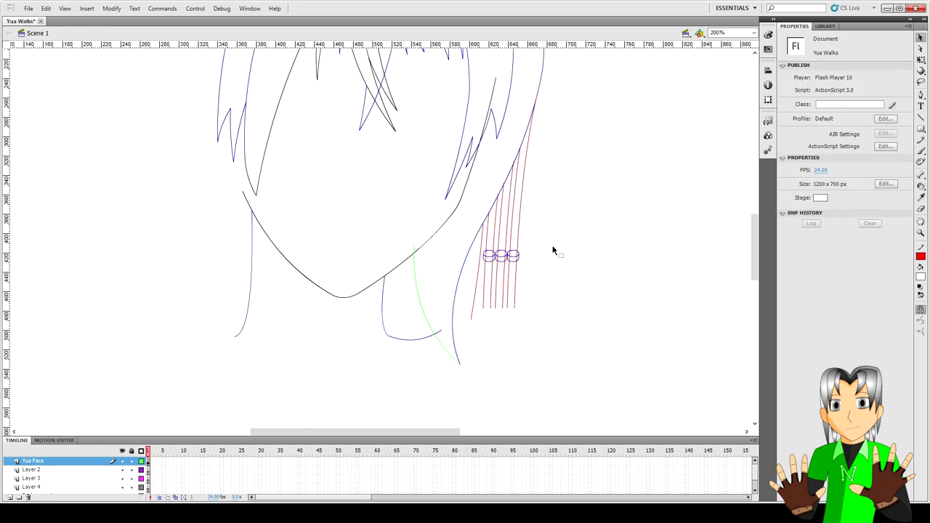
pyautogui.scroll(5, 552, 251)
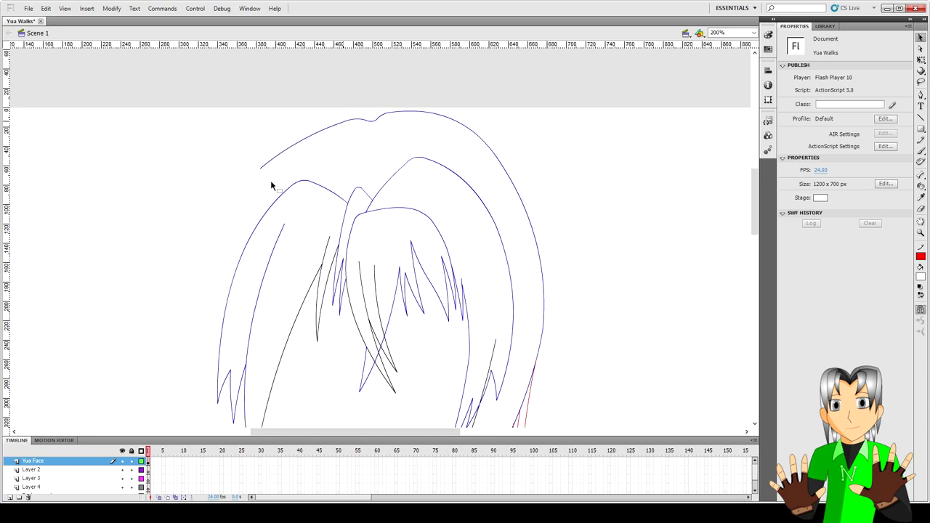
pyautogui.scroll(-3, 276, 172)
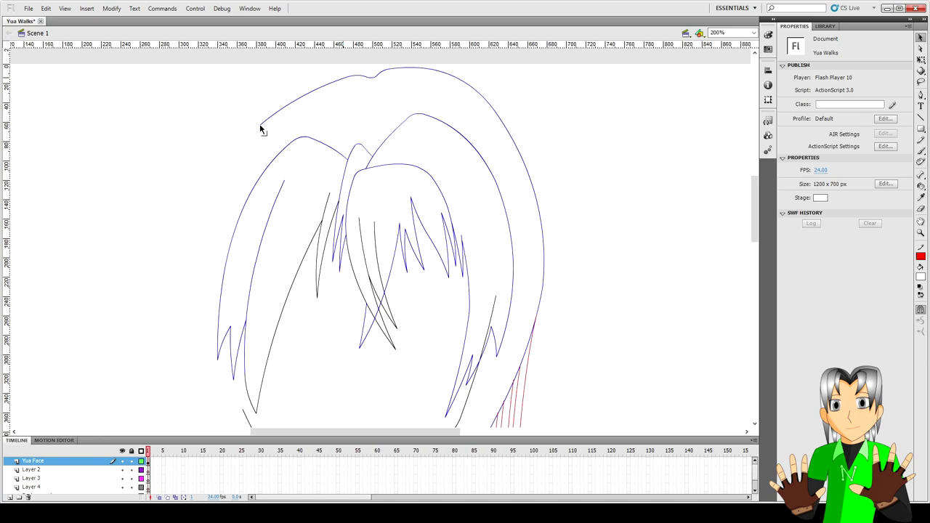
# Draw a red curved line along the left hair outline and undo an extra stroke.
pyautogui.moveTo(260, 125); pyautogui.dragTo(204, 222)
pyautogui.moveTo(229, 184); pyautogui.dragTo(222, 183)
pyautogui.click(194, 176)
pyautogui.scroll(-6, 194, 176)
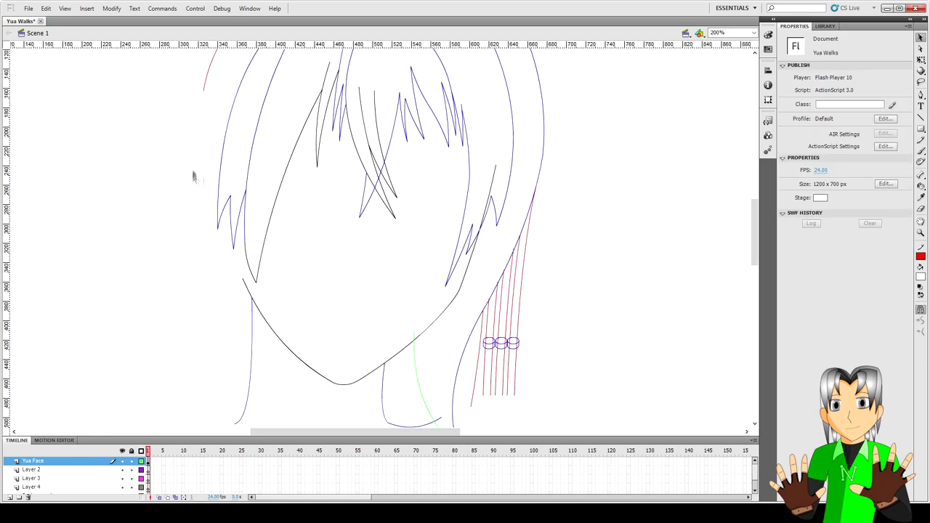
pyautogui.moveTo(205, 95); pyautogui.dragTo(214, 265)
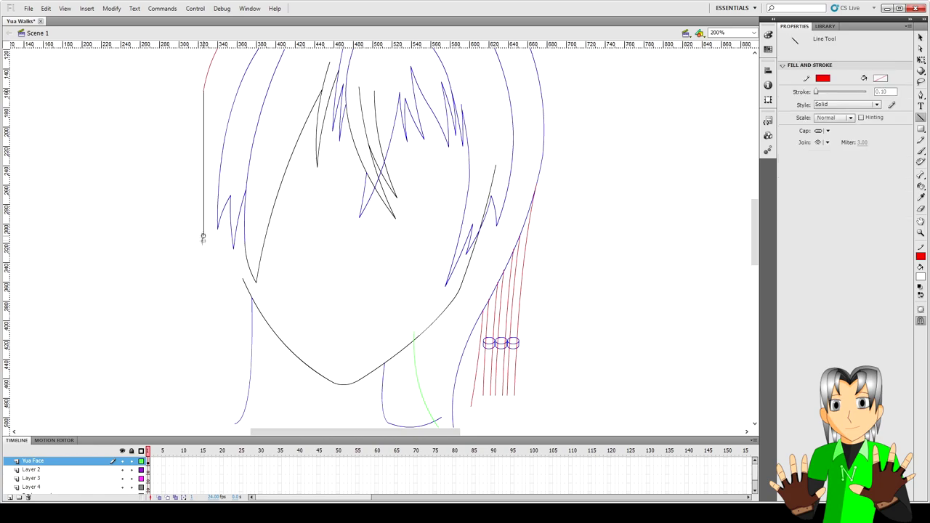
pyautogui.hotkey('ctrl', 'z')
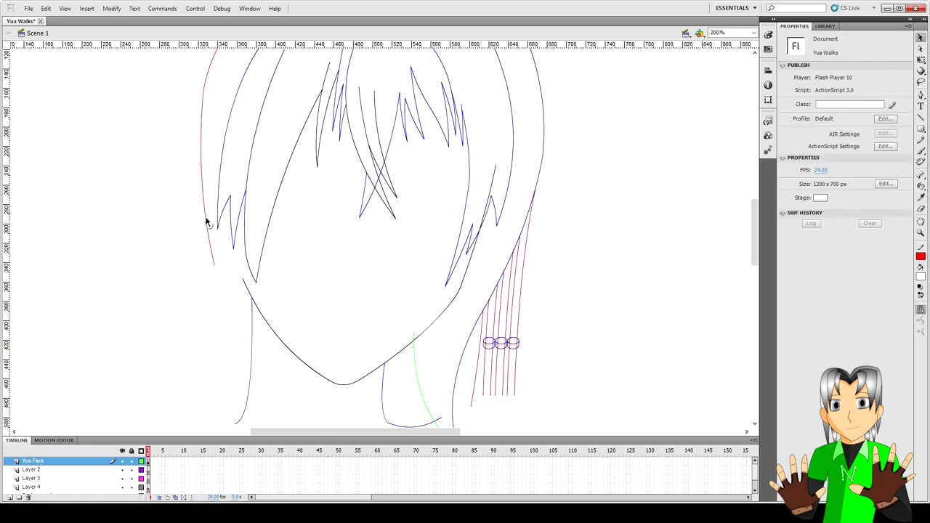
pyautogui.click(216, 270)
pyautogui.scroll(5, 216, 269)
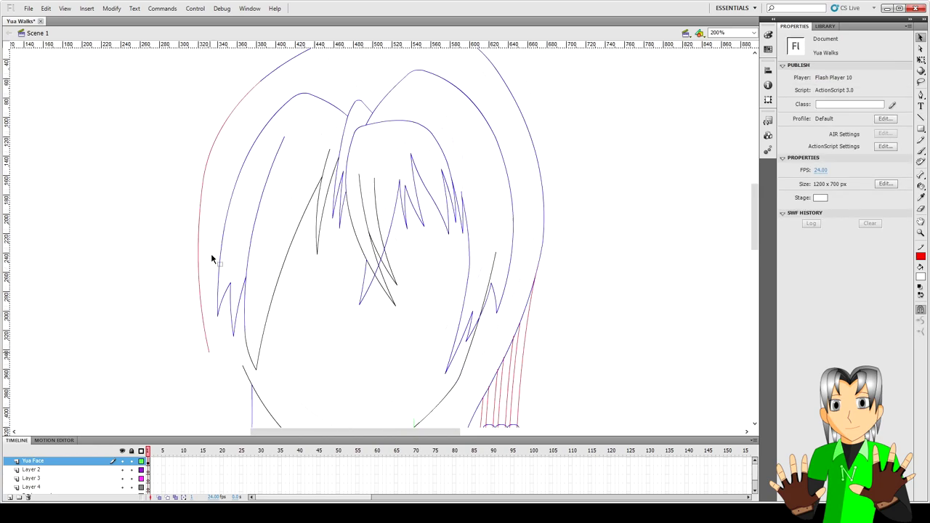
pyautogui.scroll(-5, 211, 261)
pyautogui.click(211, 269)
pyautogui.scroll(5, 206, 269)
pyautogui.scroll(-5, 206, 262)
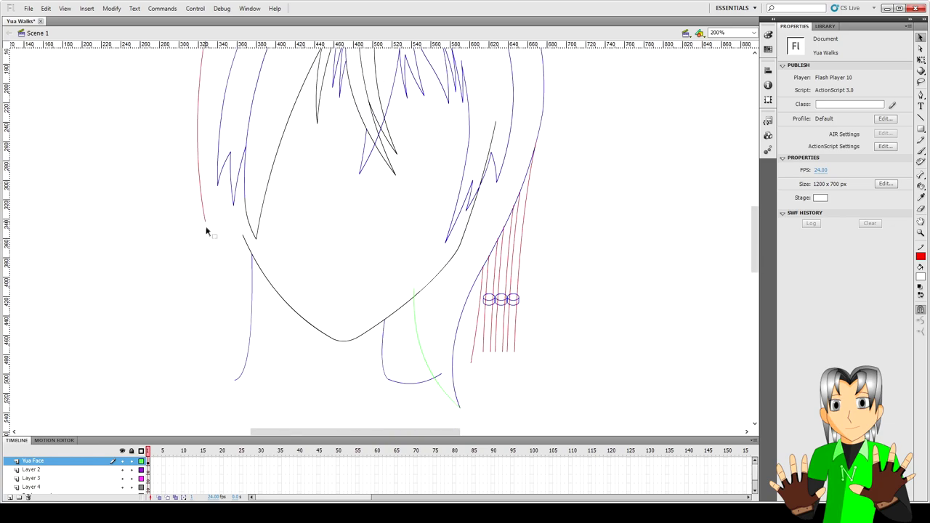
pyautogui.scroll(5, 207, 238)
pyautogui.scroll(-5, 206, 233)
# Try a segment joining the two red left hair strokes, then undo it.
pyautogui.click(197, 234)
pyautogui.click(206, 146)
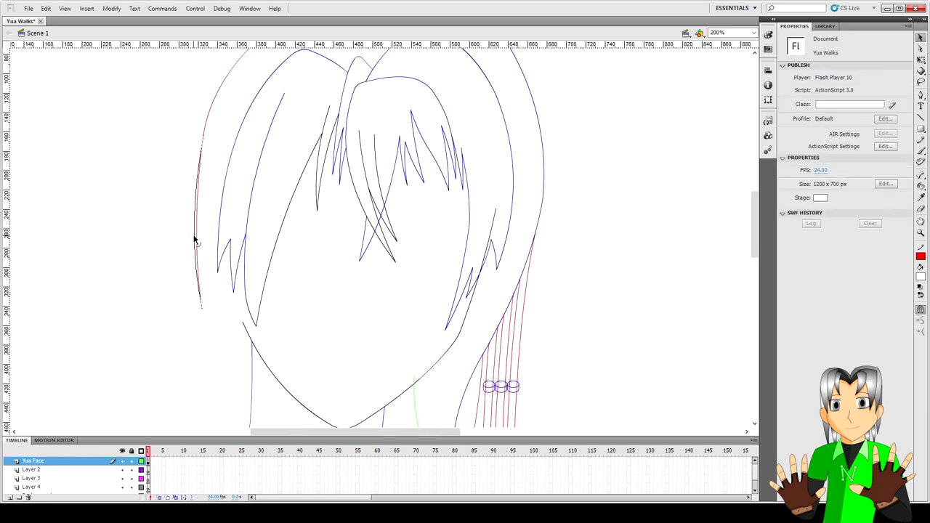
pyautogui.scroll(-5, 218, 276)
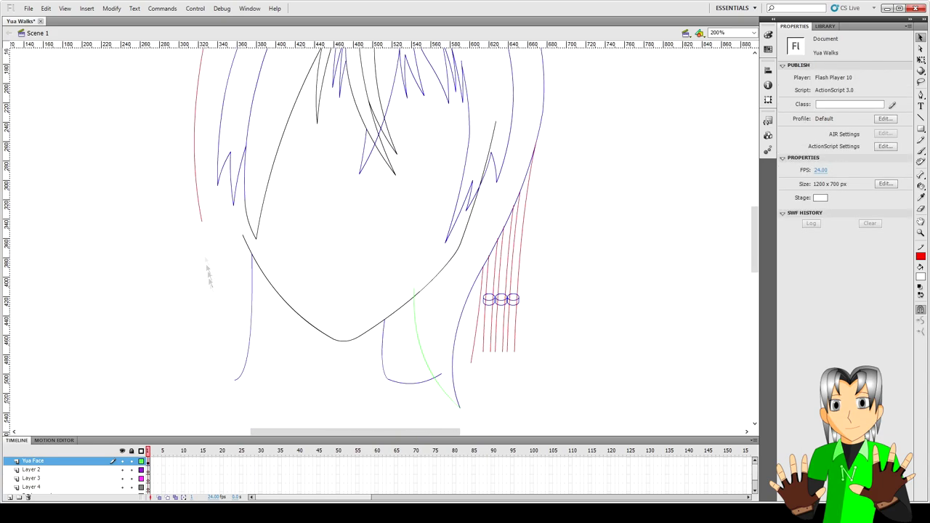
pyautogui.press('n')
pyautogui.moveTo(213, 370)
pyautogui.mouseDown()
pyautogui.moveTo(213, 400)
pyautogui.moveTo(222, 324)
pyautogui.mouseUp()
pyautogui.press('v')
pyautogui.press('n')
pyautogui.hotkey('ctrl', 'z')
pyautogui.moveTo(220, 320)
pyautogui.mouseDown()
pyautogui.moveTo(202, 222)
pyautogui.moveTo(220, 320)
pyautogui.mouseUp()
pyautogui.hotkey('ctrl', 'z')
# Draw a new strand line on the lower left of the hair, ready to extend.
pyautogui.press('n')
pyautogui.scroll(-3, 206, 400)
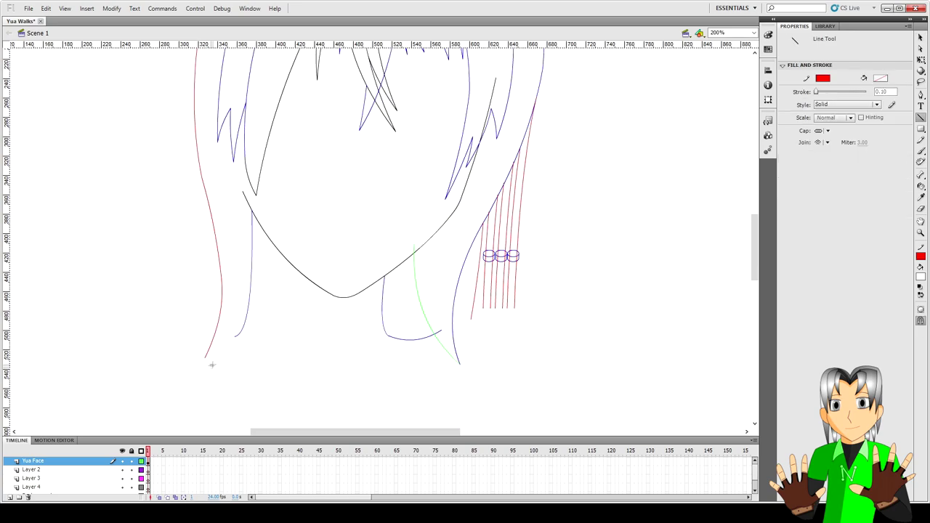
pyautogui.press('v')
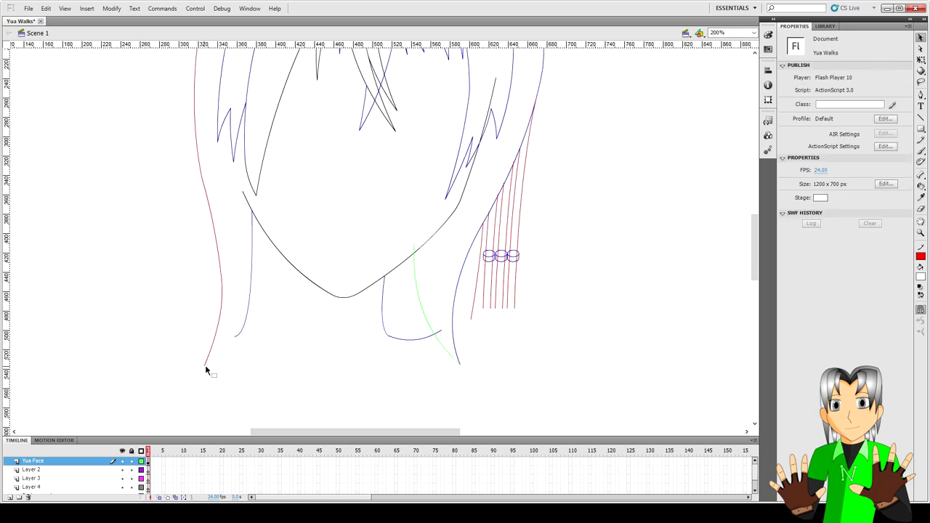
pyautogui.press('n')
pyautogui.moveTo(205, 364)
pyautogui.mouseDown()
pyautogui.moveTo(240, 290)
pyautogui.moveTo(254, 194)
pyautogui.mouseUp()
pyautogui.press('v')
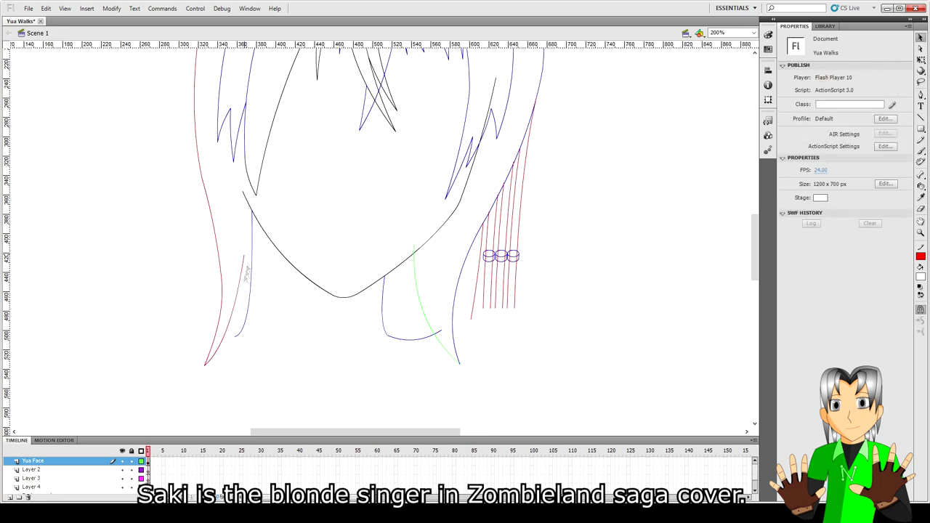
pyautogui.press('p')
pyautogui.hotkey('ctrl', 'a')
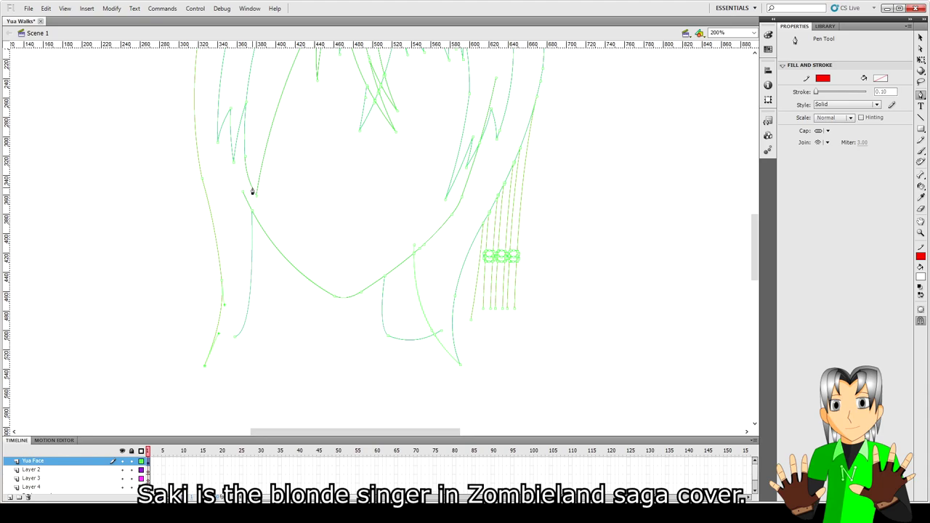
pyautogui.moveTo(252, 191); pyautogui.dragTo(252, 66)
pyautogui.press('v')
pyautogui.click(264, 360)
pyautogui.scroll(3, 263, 361)
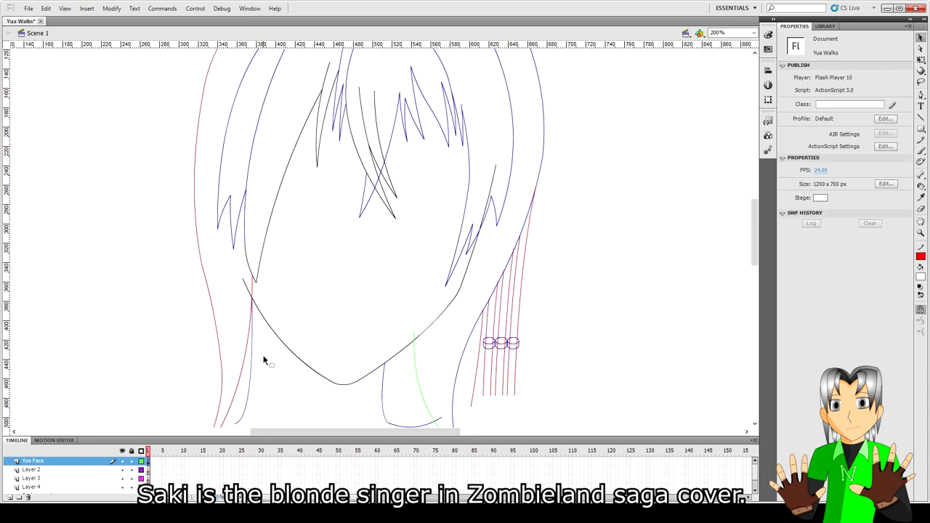
pyautogui.hscroll(3, 248, 292)
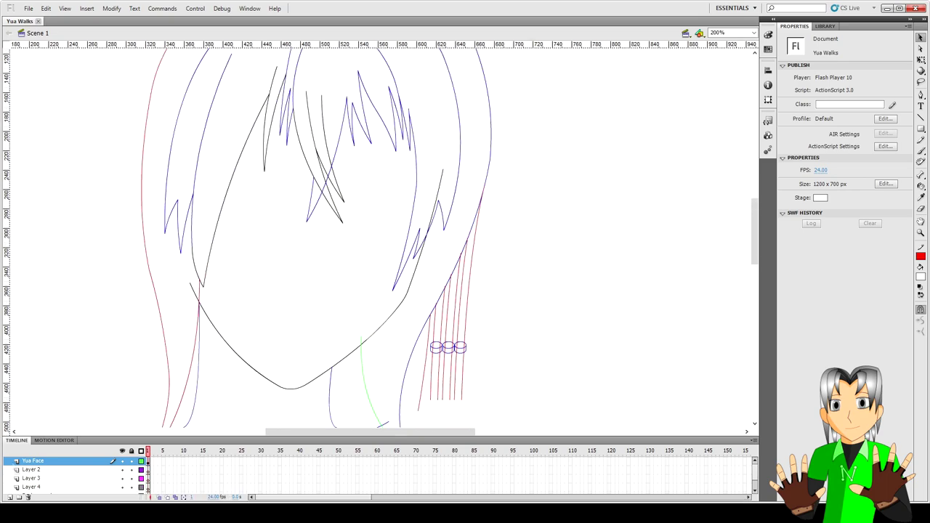
pyautogui.doubleClick(30, 469)
pyautogui.write('Eyes')
# Name the layer 'Yua Eyes', zoom in, and draw the first red lid line.
pyautogui.press('Return')
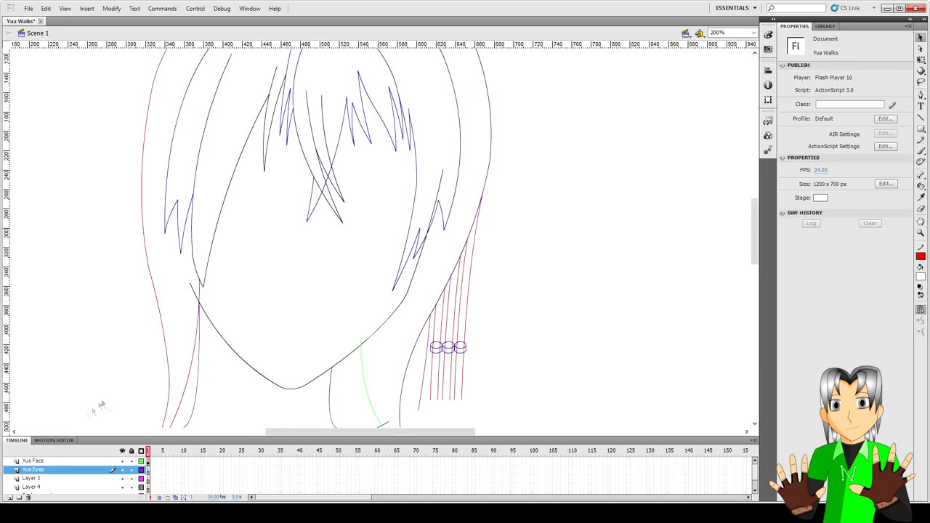
pyautogui.click(287, 243)
pyautogui.moveTo(305, 431); pyautogui.dragTo(367, 431)
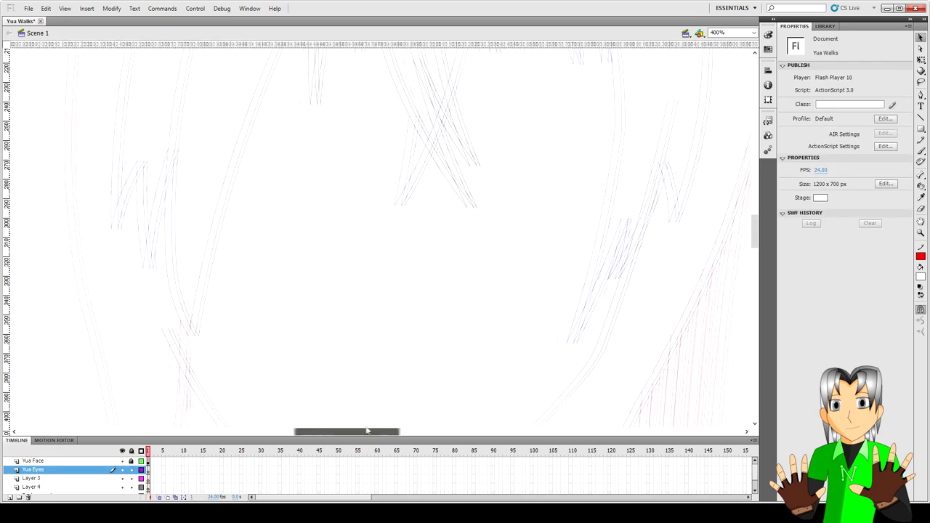
pyautogui.press('n')
pyautogui.moveTo(327, 203)
pyautogui.mouseDown()
pyautogui.moveTo(446, 236)
pyautogui.moveTo(414, 231)
pyautogui.mouseUp()
pyautogui.press('v')
# Nudge the red lid curve left and stretch it wider with Free Transform.
pyautogui.press('n')
pyautogui.press('v')
pyautogui.doubleClick(348, 211)
pyautogui.hotkey('shift', 'Left')
pyautogui.hotkey('shift', 'Left')
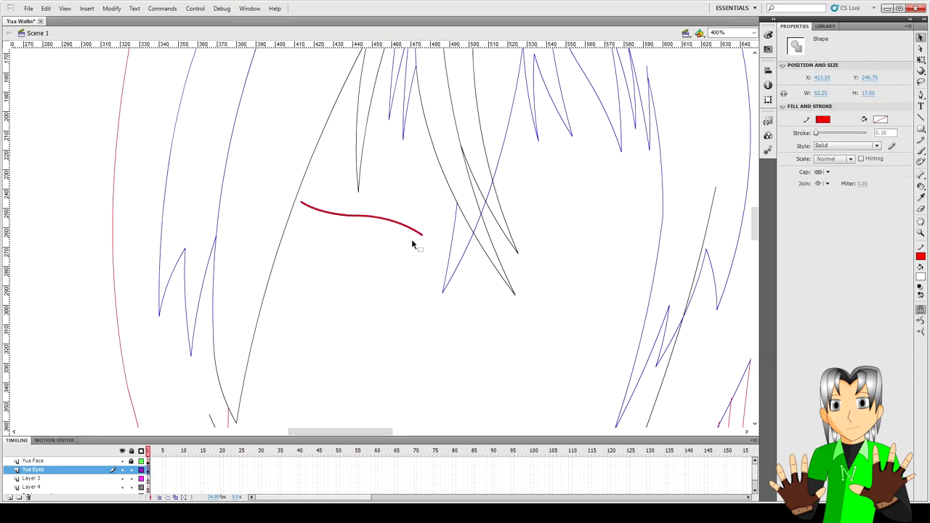
pyautogui.press('q')
pyautogui.moveTo(426, 237); pyautogui.dragTo(440, 240)
pyautogui.press('Escape')
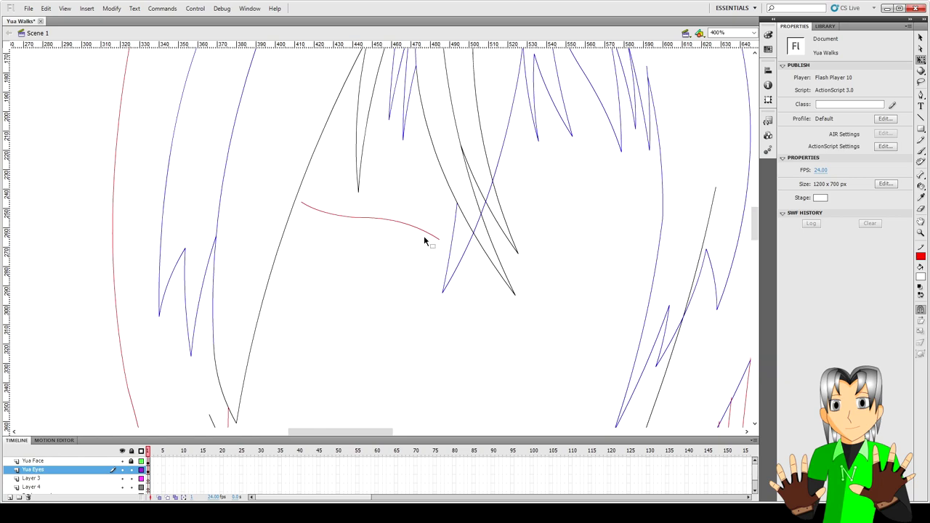
pyautogui.press('n')
pyautogui.press('v')
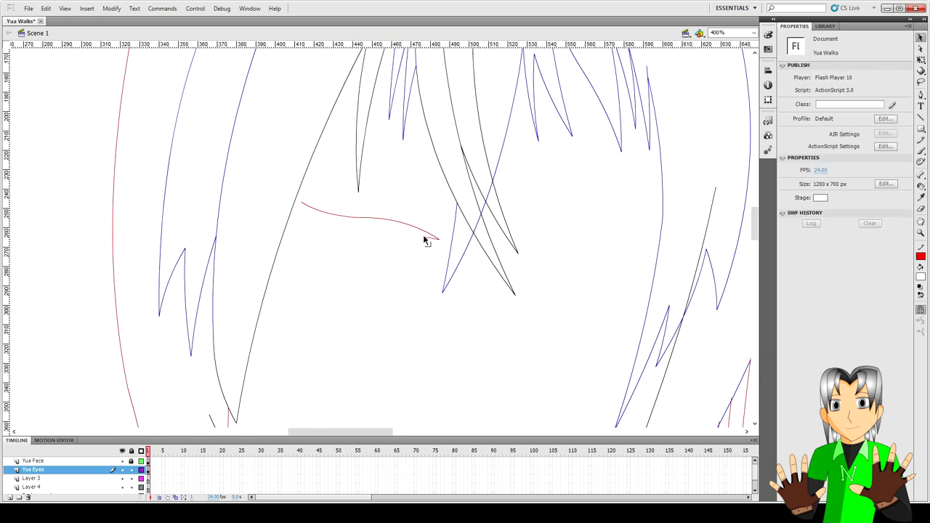
pyautogui.click(426, 240)
pyautogui.scroll(1, 426, 240)
# Add a pointed line at the lid tip and shrink the lid curve from its left end.
pyautogui.press('Escape')
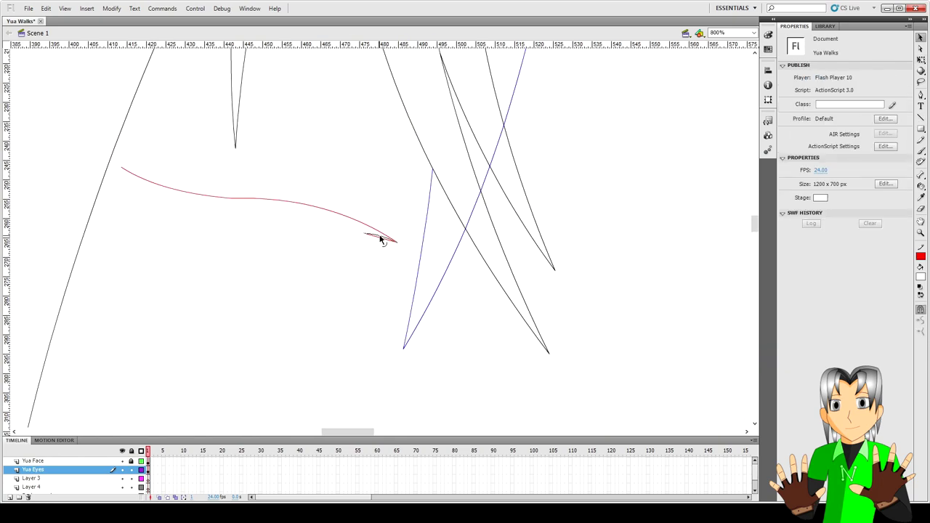
pyautogui.press('Delete')
pyautogui.press('n')
pyautogui.moveTo(366, 235); pyautogui.dragTo(397, 252)
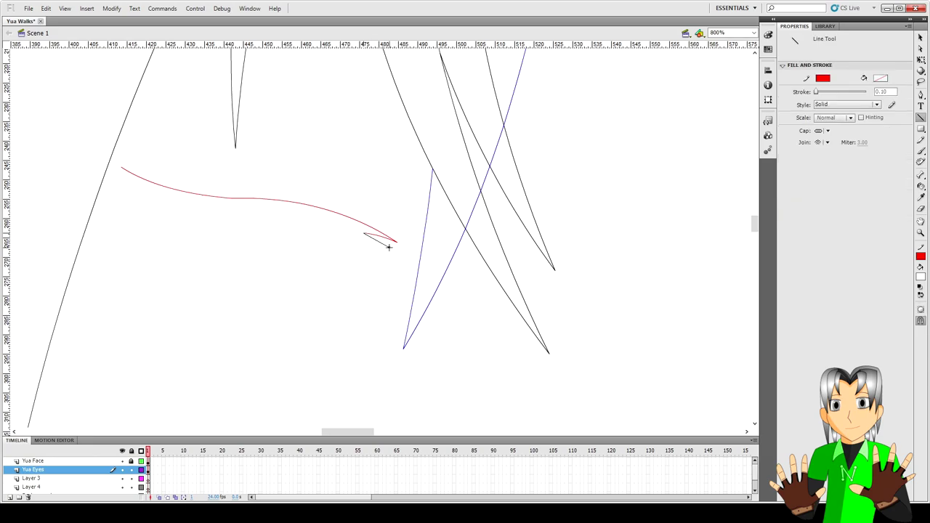
pyautogui.press('v')
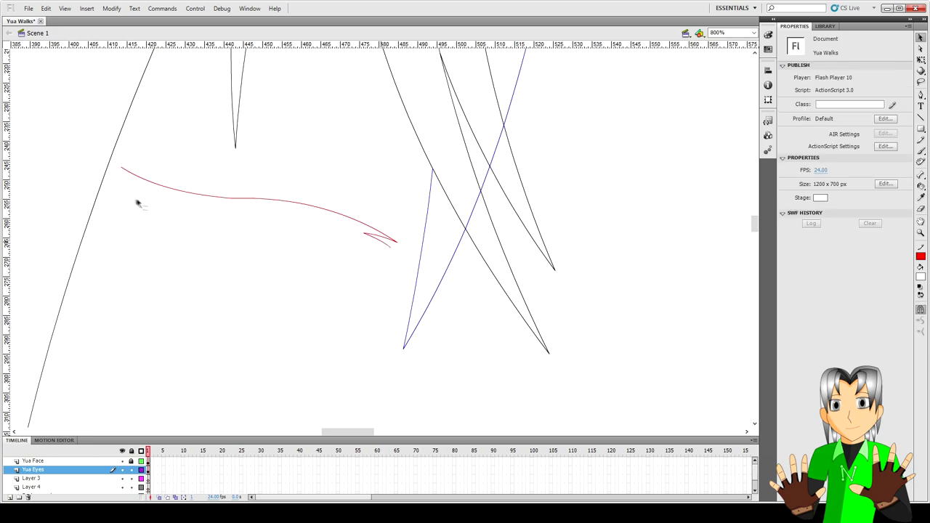
pyautogui.click(137, 180)
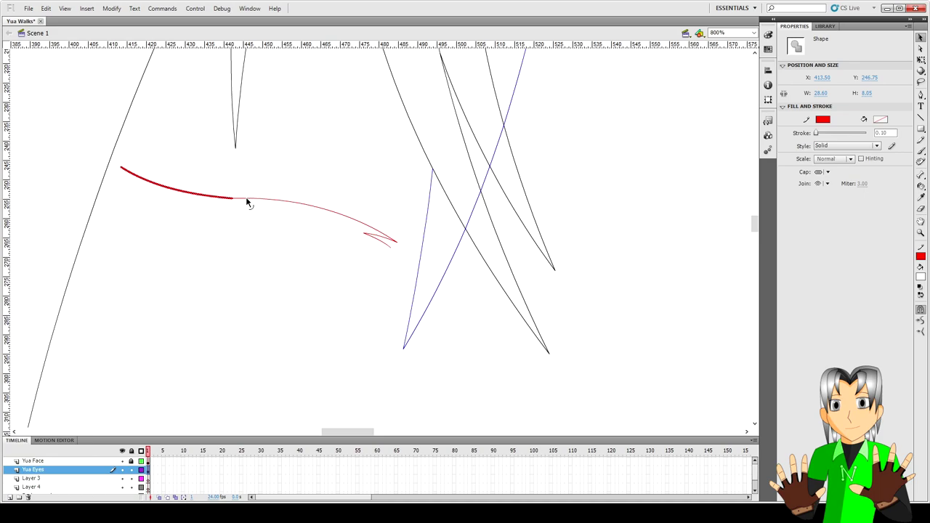
pyautogui.keyDown('shift'); pyautogui.click(247, 202); pyautogui.keyUp('shift')
pyautogui.press('q')
pyautogui.moveTo(120, 205); pyautogui.dragTo(186, 204)
pyautogui.press('v')
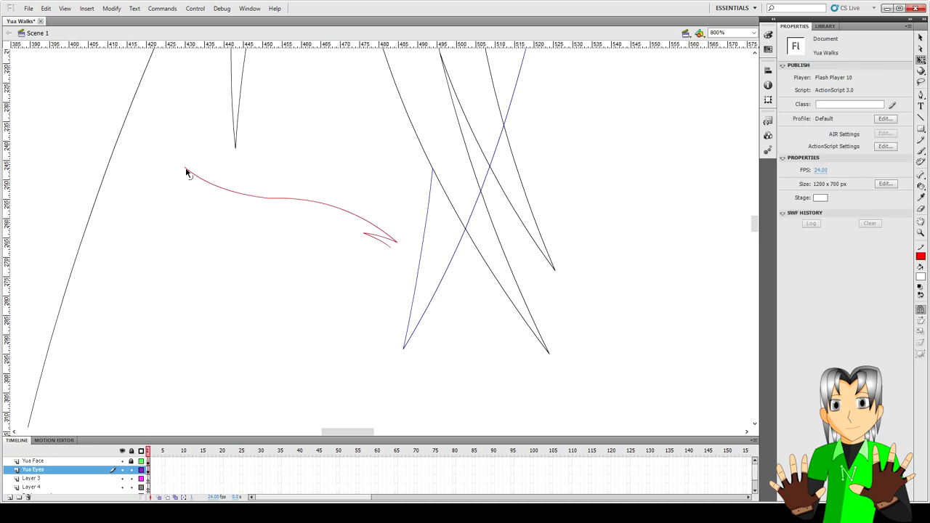
# Draw a line forming the lid's left tip.
pyautogui.press('n')
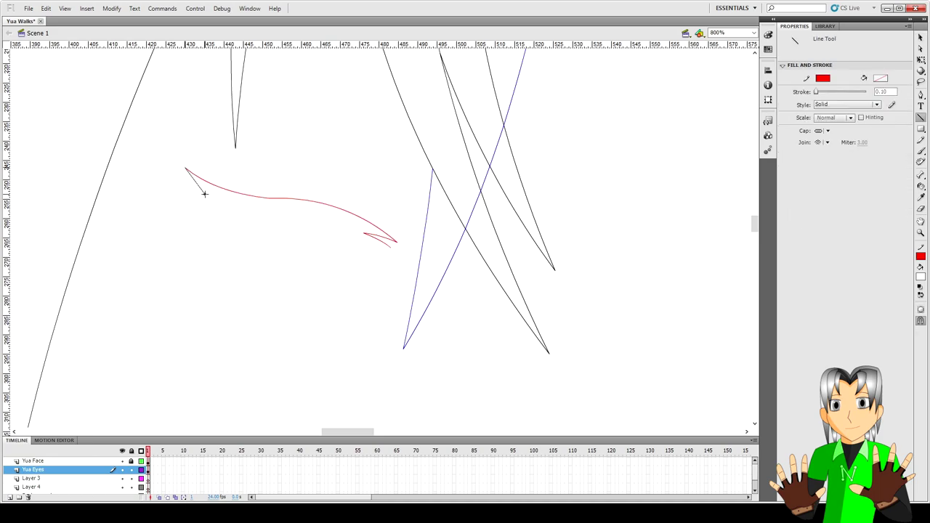
pyautogui.press('v')
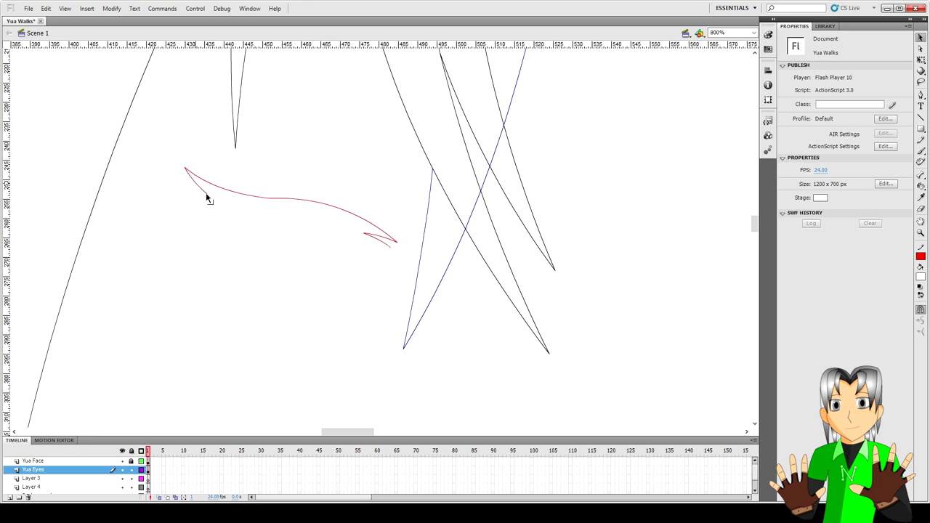
pyautogui.press('n')
pyautogui.moveTo(207, 193); pyautogui.dragTo(98, 215)
pyautogui.press('v')
pyautogui.click(149, 205)
pyautogui.scroll(-1, 178, 225)
pyautogui.click(100, 254)
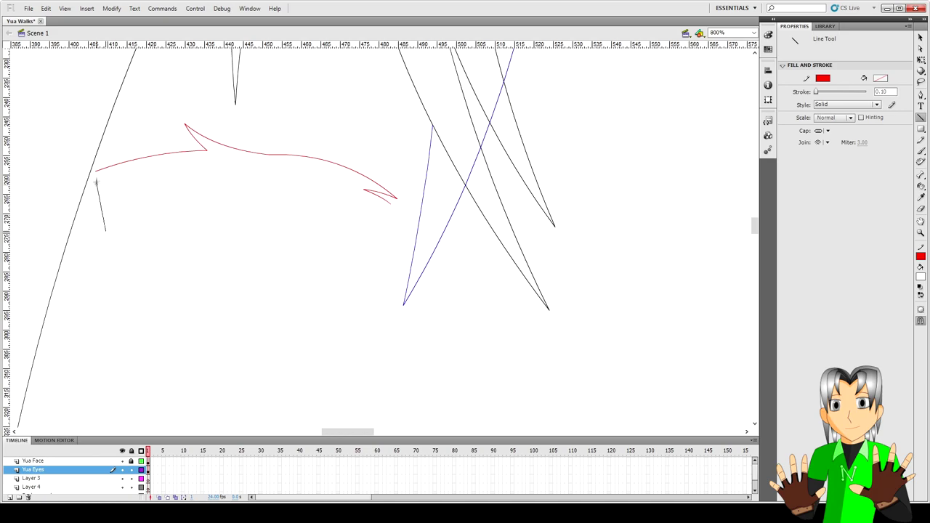
# Draw the eye's left side, downward-curved bottom edge, and slightly bowed right side.
pyautogui.moveTo(96, 171); pyautogui.dragTo(105, 231)
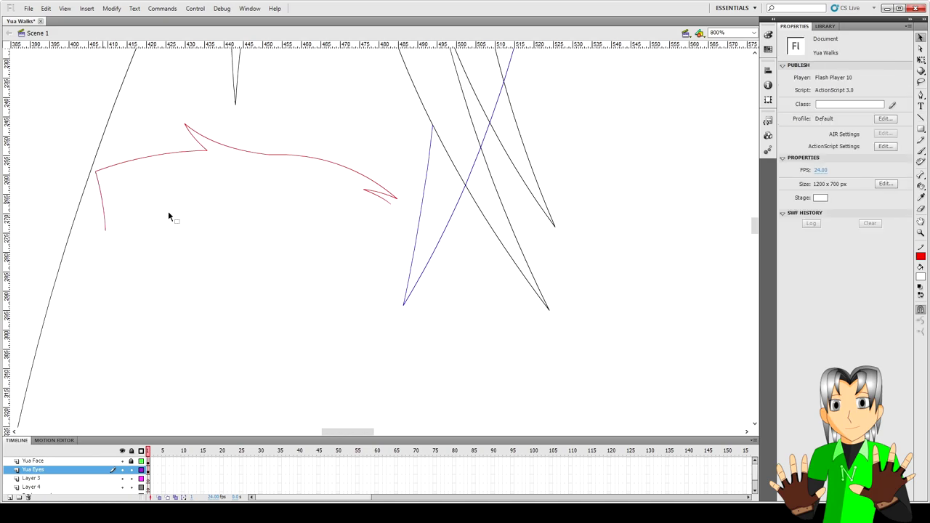
pyautogui.scroll(-1, 103, 209)
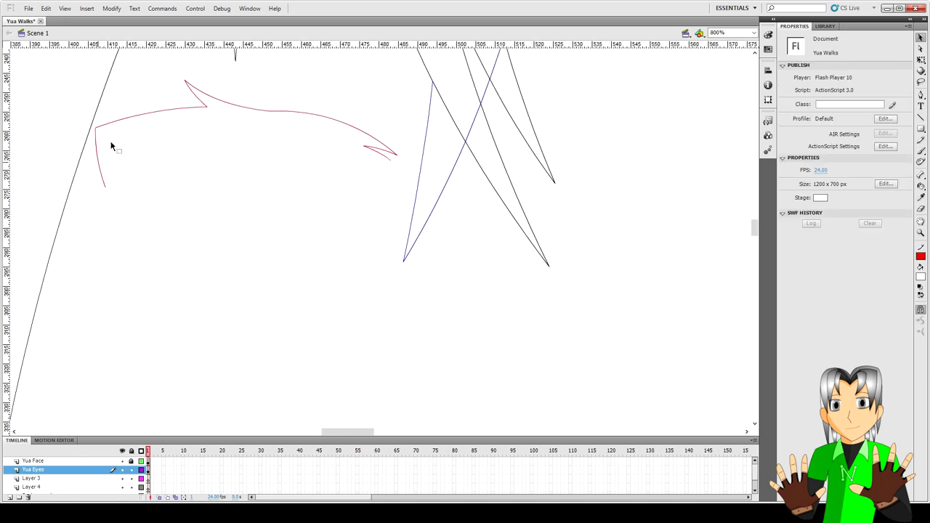
pyautogui.moveTo(111, 148); pyautogui.dragTo(125, 305)
pyautogui.moveTo(127, 307); pyautogui.dragTo(353, 309)
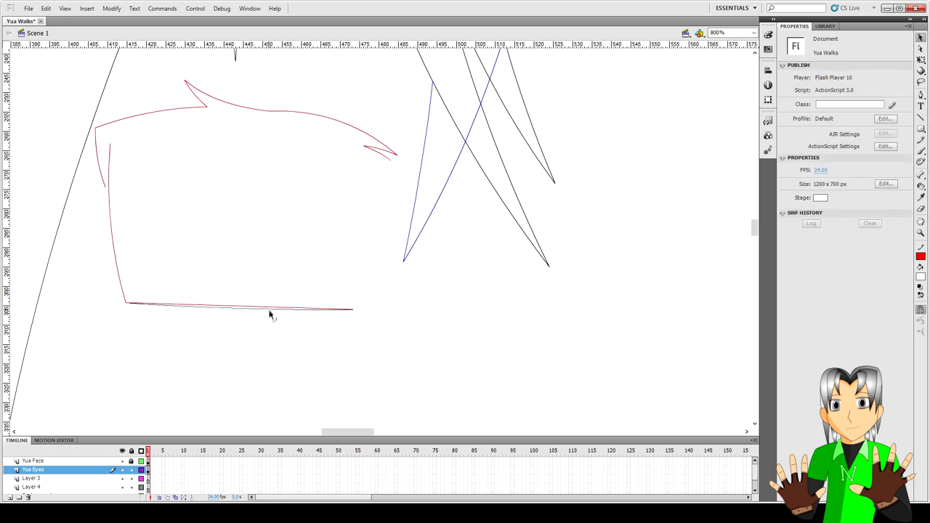
pyautogui.moveTo(269, 311); pyautogui.dragTo(270, 317)
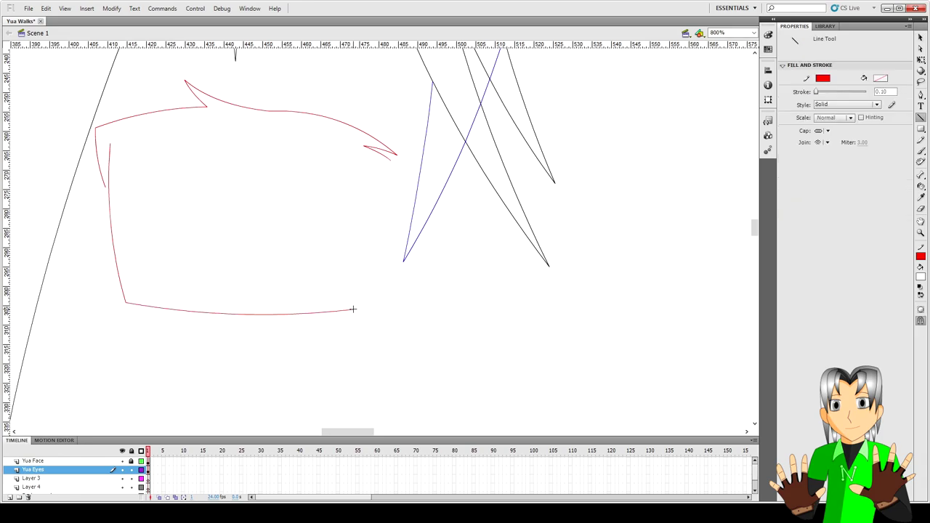
pyautogui.moveTo(354, 311); pyautogui.dragTo(377, 157)
pyautogui.moveTo(366, 247); pyautogui.dragTo(369, 248)
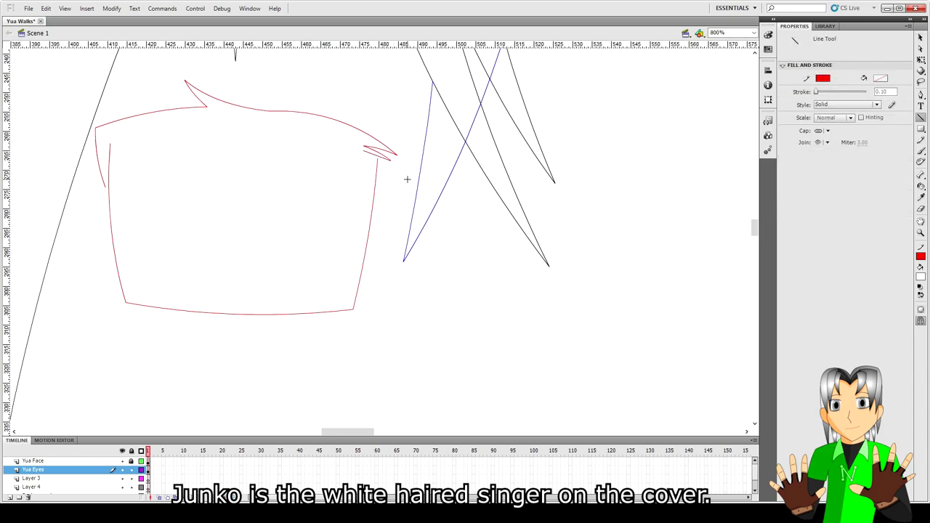
# Draw the eye's inner top edge and join it to the left side.
pyautogui.moveTo(377, 155); pyautogui.dragTo(175, 133)
pyautogui.click(264, 138)
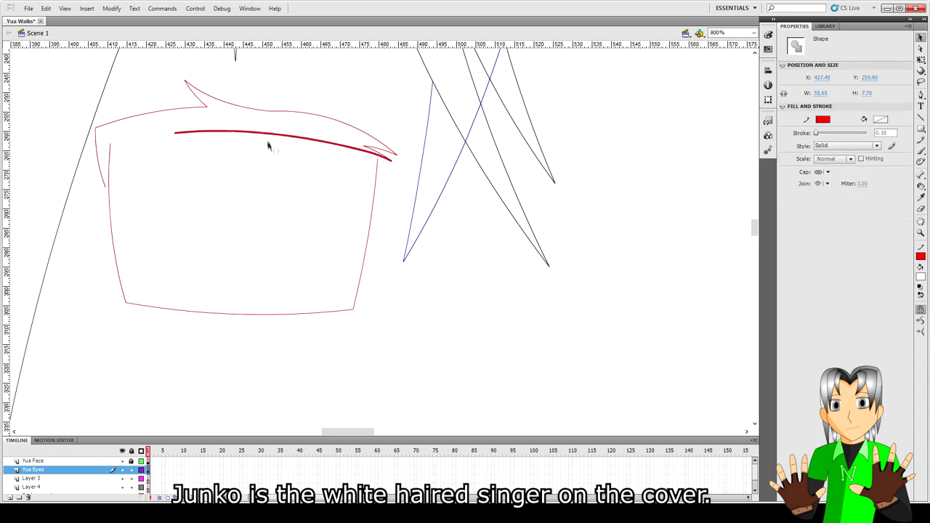
pyautogui.press('Escape')
pyautogui.moveTo(112, 144); pyautogui.dragTo(174, 134)
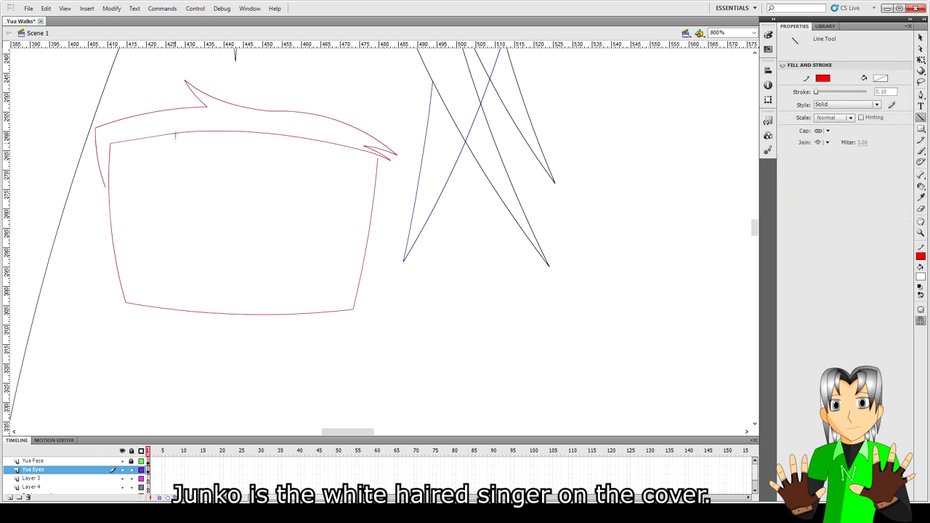
pyautogui.click(108, 187)
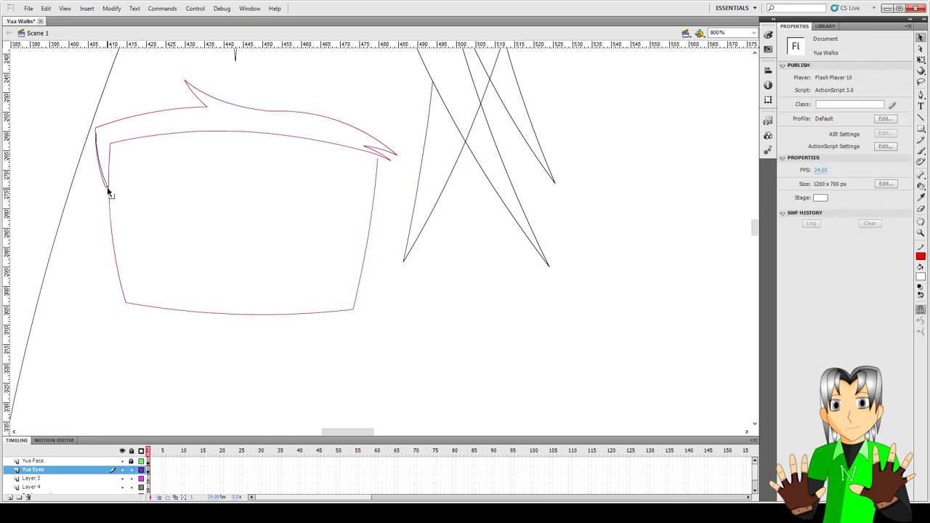
pyautogui.press('Escape')
pyautogui.scroll(3, 290, 240)
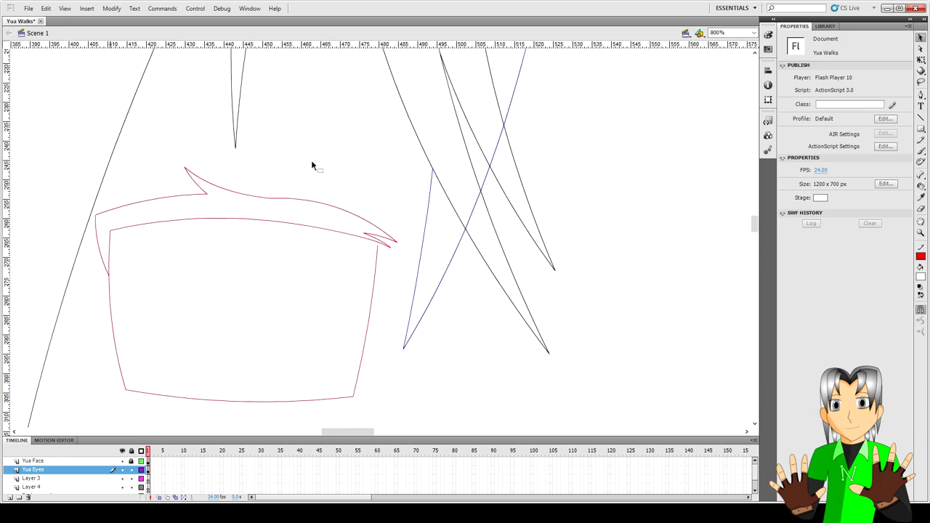
pyautogui.scroll(5, 311, 160)
# Draw a long arching red stroke above the eye with a hooked end.
pyautogui.moveTo(155, 193); pyautogui.dragTo(406, 255)
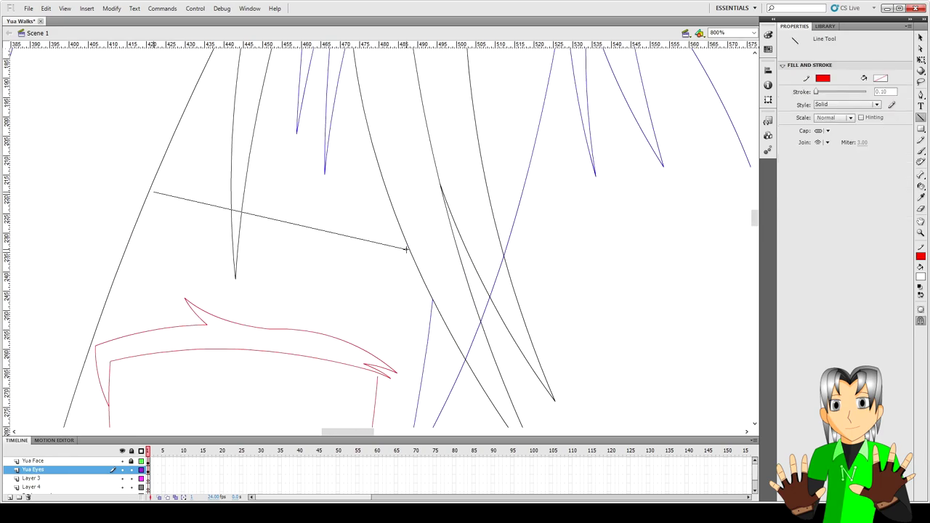
pyautogui.press('v')
pyautogui.moveTo(296, 227); pyautogui.dragTo(302, 220)
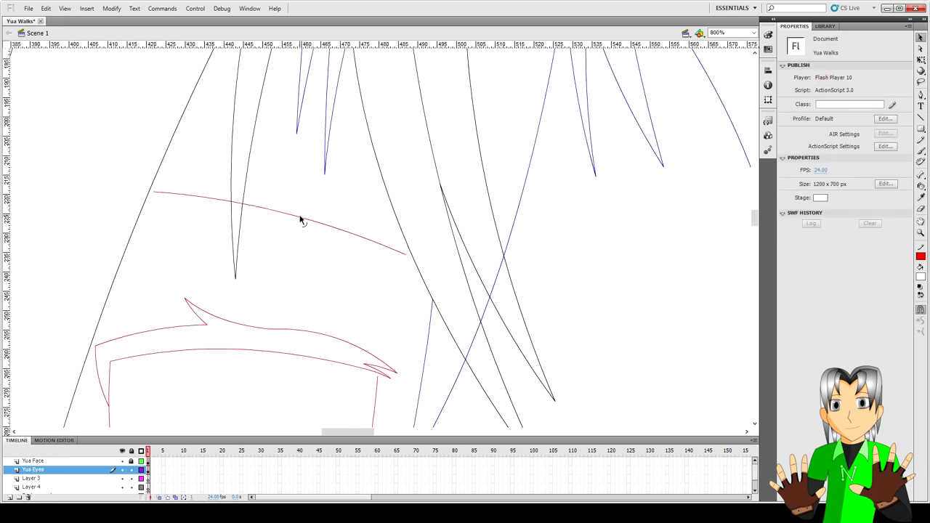
pyautogui.click(301, 221)
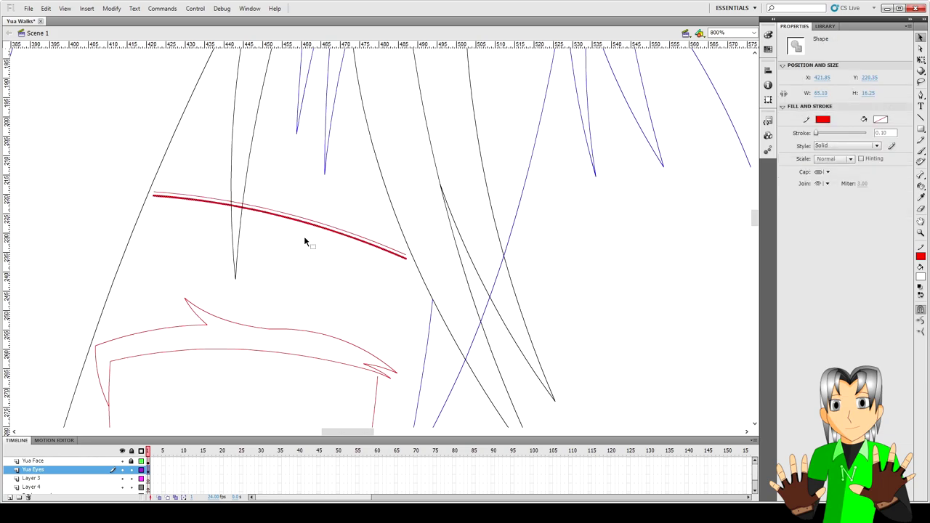
pyautogui.press('q')
pyautogui.click(402, 264)
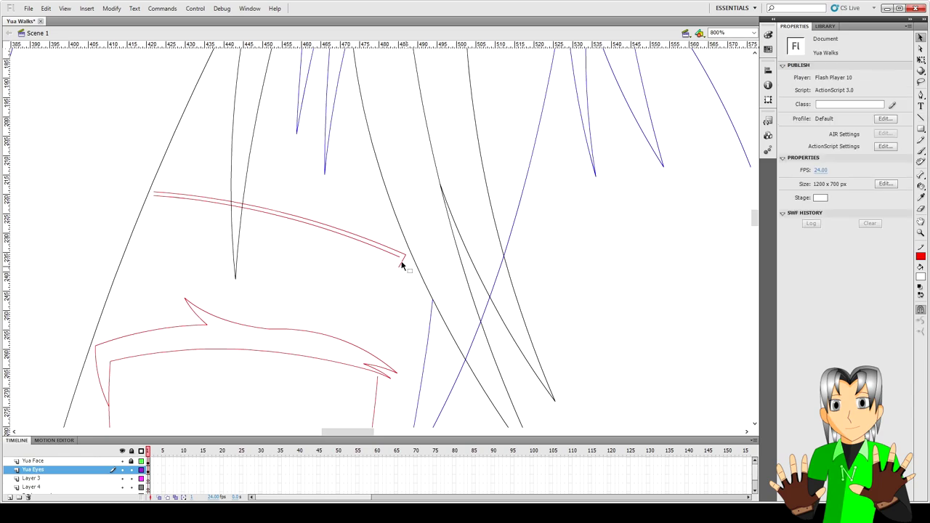
pyautogui.click(404, 260)
pyautogui.click(398, 266)
pyautogui.scroll(-2, 327, 309)
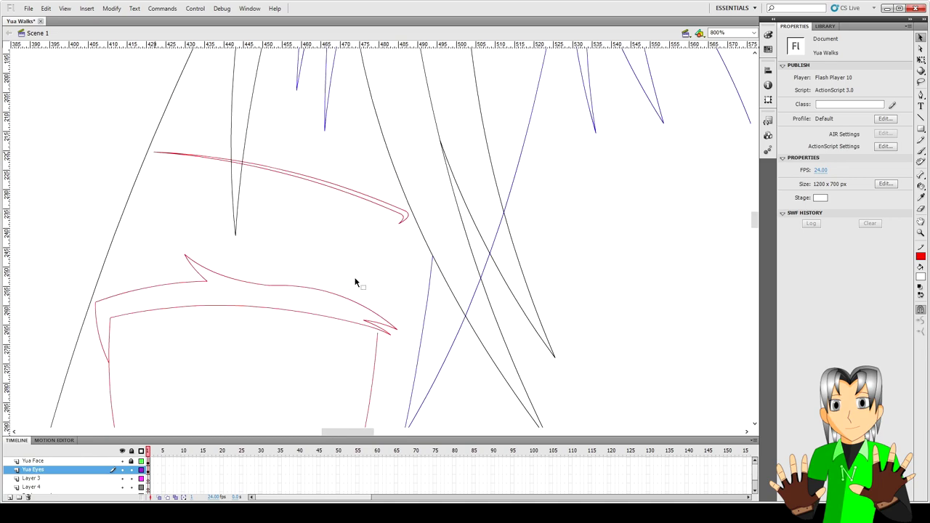
# Draw and bend a short crease line above the upper eyelid.
pyautogui.press('n')
pyautogui.moveTo(330, 266); pyautogui.dragTo(391, 284)
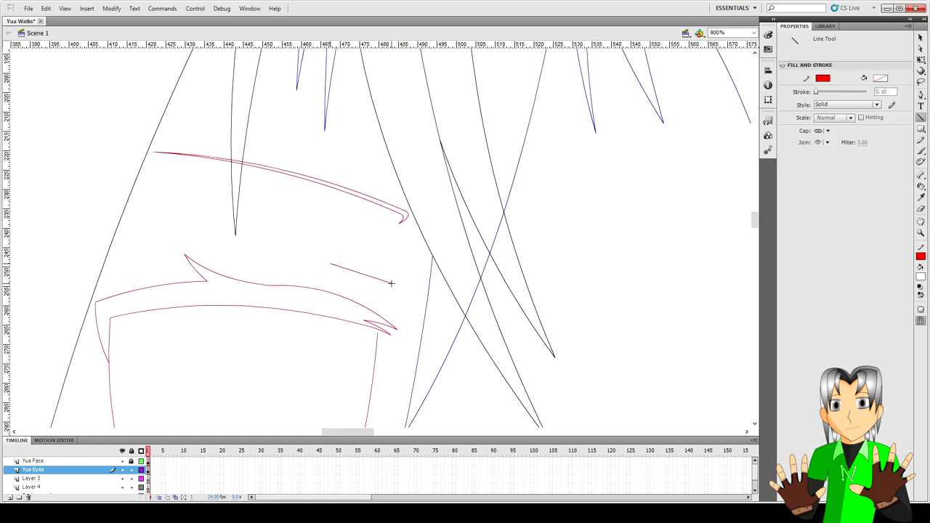
pyautogui.moveTo(367, 280); pyautogui.dragTo(363, 271)
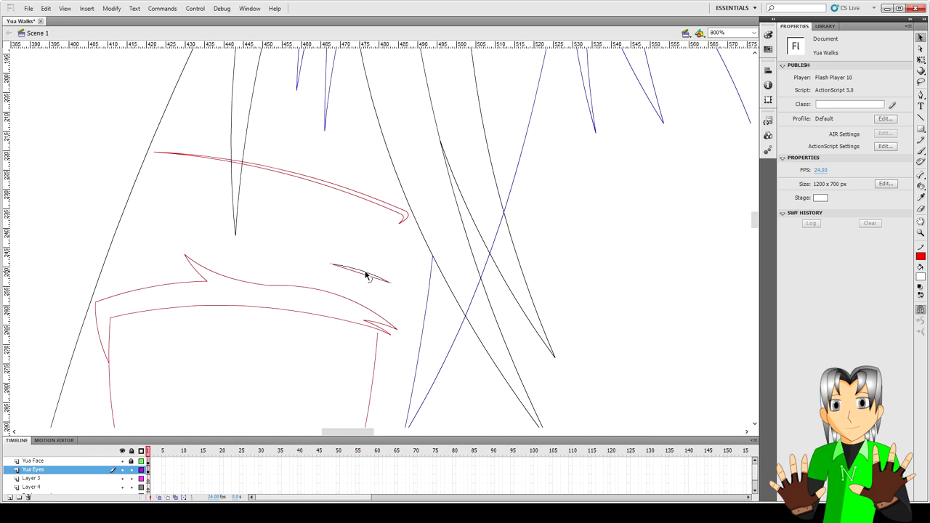
pyautogui.press('v')
pyautogui.scroll(-6, 407, 305)
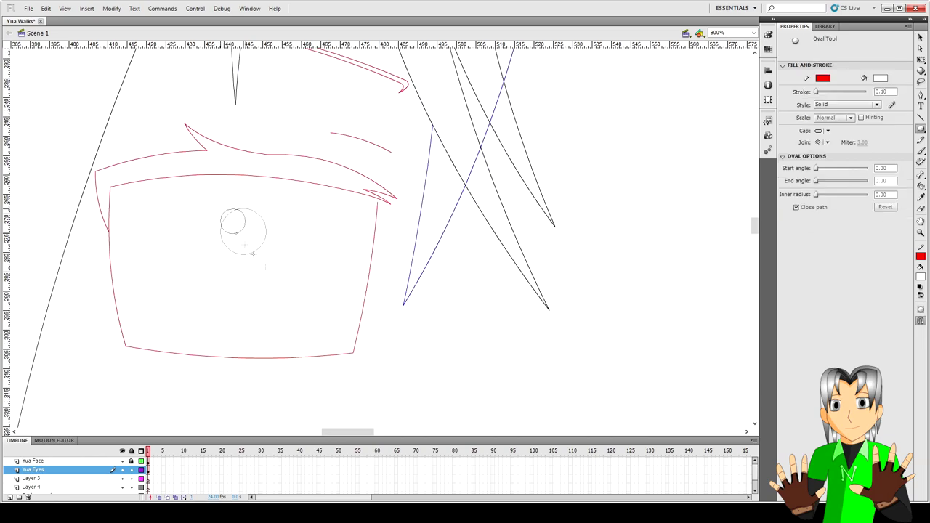
# Draw a circle inside the eye, give it a blue outline, and enlarge it.
pyautogui.moveTo(221, 211); pyautogui.dragTo(333, 321)
pyautogui.press('v')
pyautogui.click(320, 313)
pyautogui.click(823, 119)
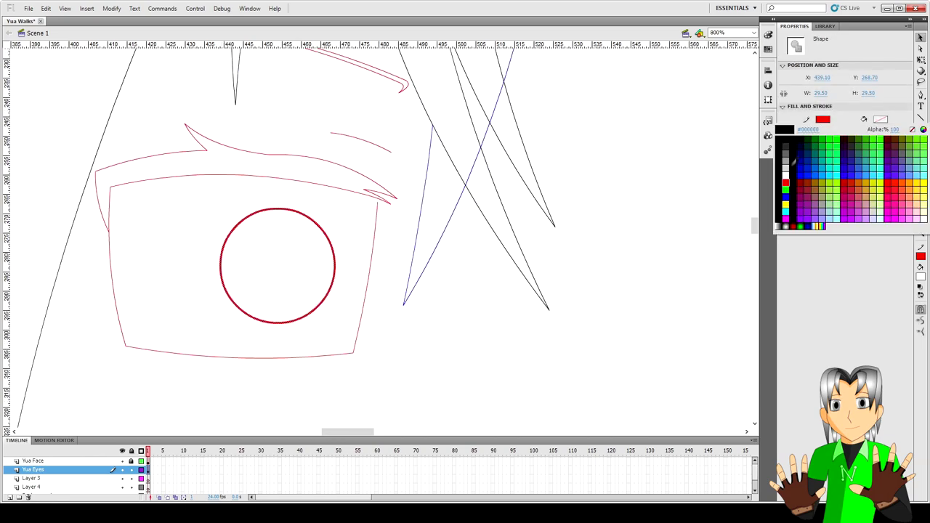
pyautogui.click(883, 156)
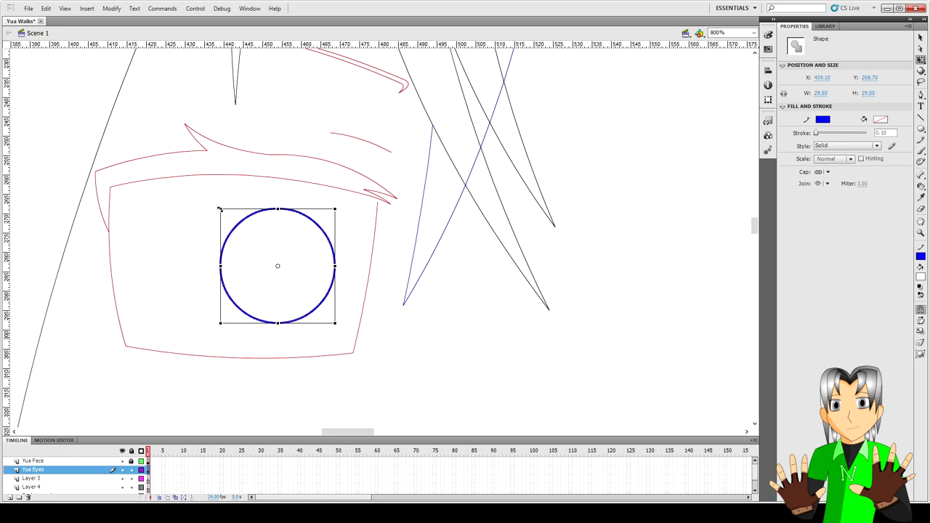
pyautogui.moveTo(220, 209); pyautogui.dragTo(172, 161)
pyautogui.moveTo(335, 323); pyautogui.dragTo(363, 353)
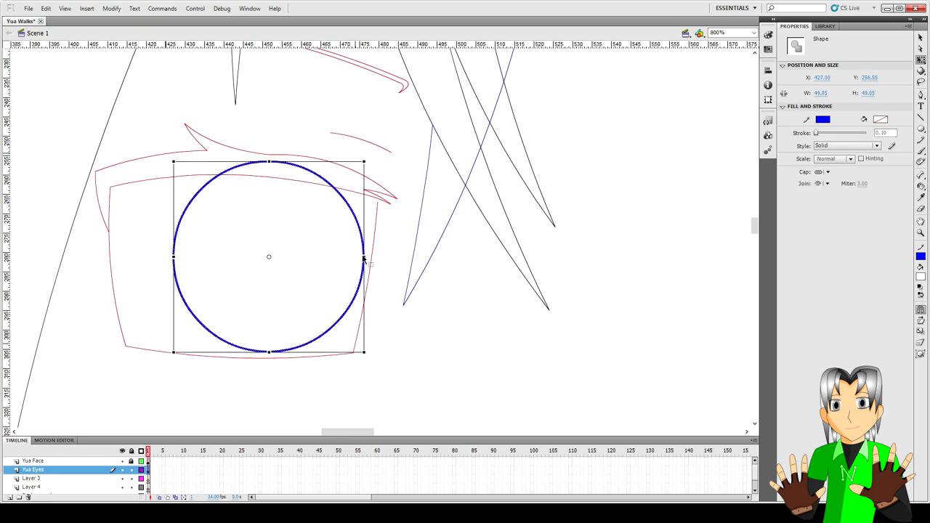
pyautogui.moveTo(363, 260); pyautogui.dragTo(340, 260)
pyautogui.click(385, 276)
# Narrow the blue iris circle horizontally to fit inside the eye outline.
pyautogui.hotkey('ctrl', '-')
pyautogui.hotkey('ctrl', '-')
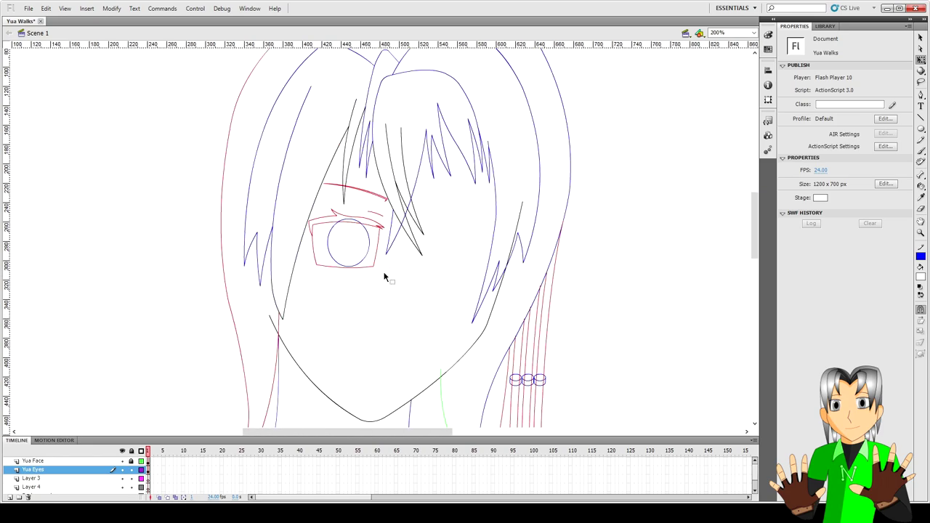
pyautogui.moveTo(392, 280); pyautogui.dragTo(309, 209)
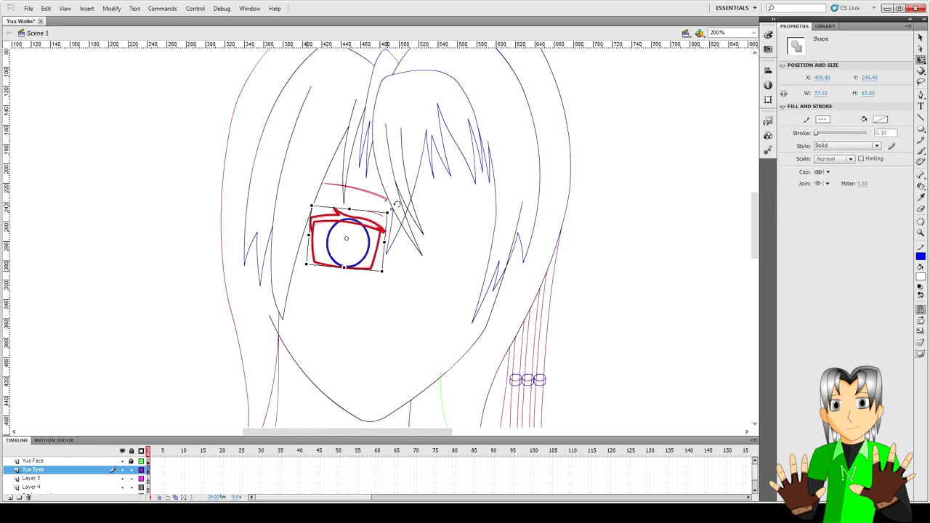
pyautogui.hotkey('ctrl', '=')
pyautogui.click(420, 265)
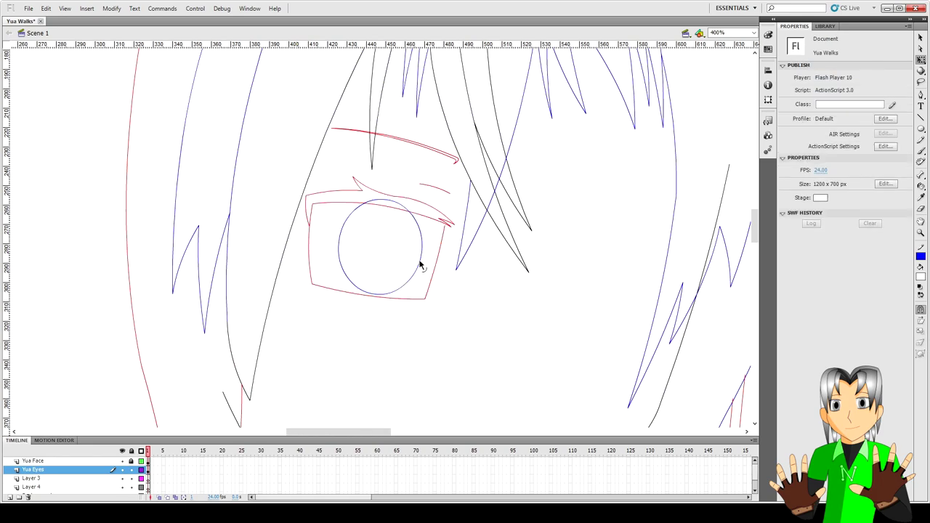
pyautogui.moveTo(421, 247); pyautogui.dragTo(409, 247)
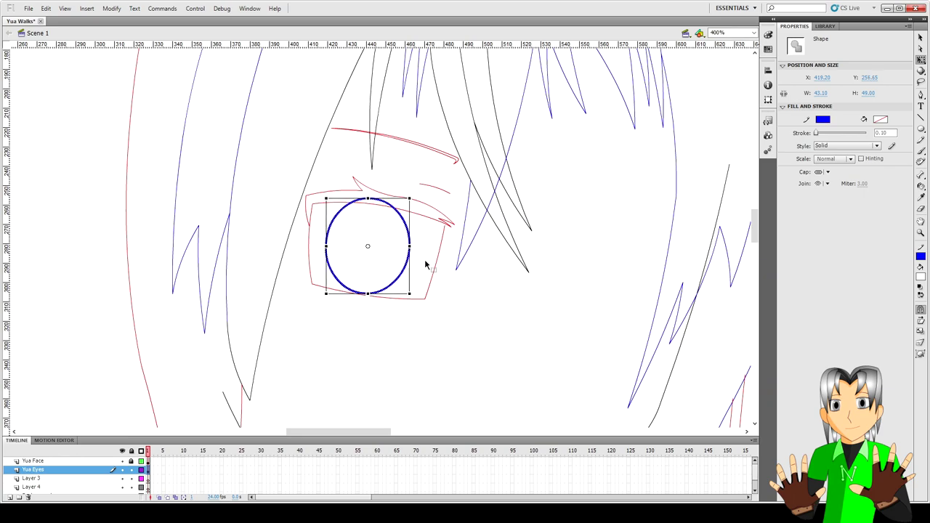
pyautogui.click(425, 266)
pyautogui.scroll(-5, 407, 319)
pyautogui.press('n')
pyautogui.moveTo(397, 308)
pyautogui.mouseDown()
pyautogui.moveTo(502, 323)
pyautogui.moveTo(450, 330)
pyautogui.mouseUp()
pyautogui.scroll(5, 465, 290)
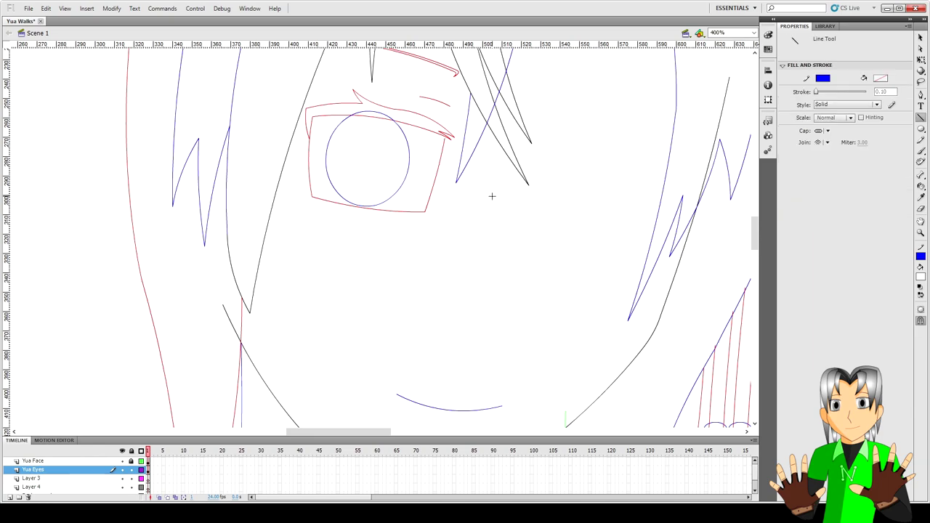
# Draw the long vertical nose line and bend it slightly.
pyautogui.moveTo(491, 196); pyautogui.dragTo(497, 291)
pyautogui.press('v')
pyautogui.moveTo(494, 244); pyautogui.dragTo(492, 244)
pyautogui.press('n')
pyautogui.moveTo(497, 292); pyautogui.dragTo(469, 345)
pyautogui.press('v')
pyautogui.click(509, 327)
pyautogui.scroll(5, 436, 290)
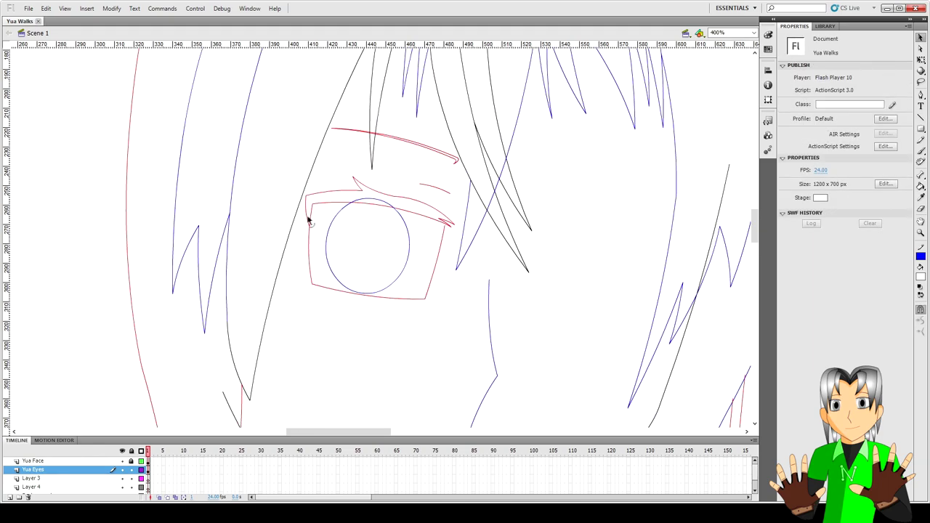
# Add a red line at the eye's lower-left corner and nudge the lower lid down.
pyautogui.moveTo(311, 204); pyautogui.dragTo(311, 240)
pyautogui.press('v')
pyautogui.click(318, 254)
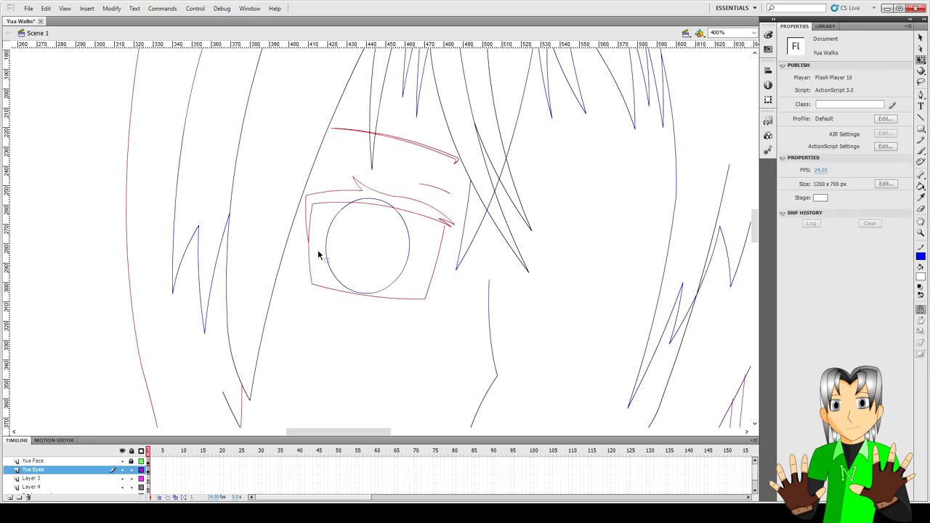
pyautogui.press('n')
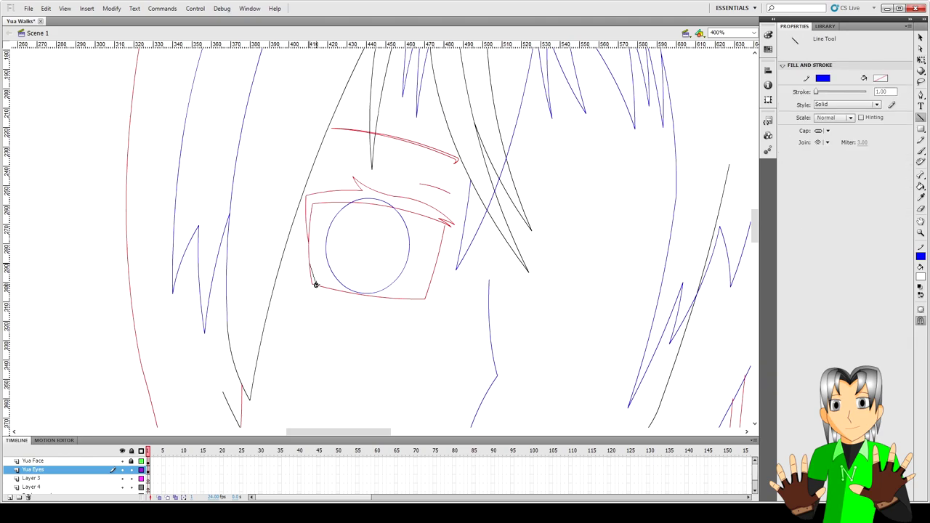
pyautogui.press('v')
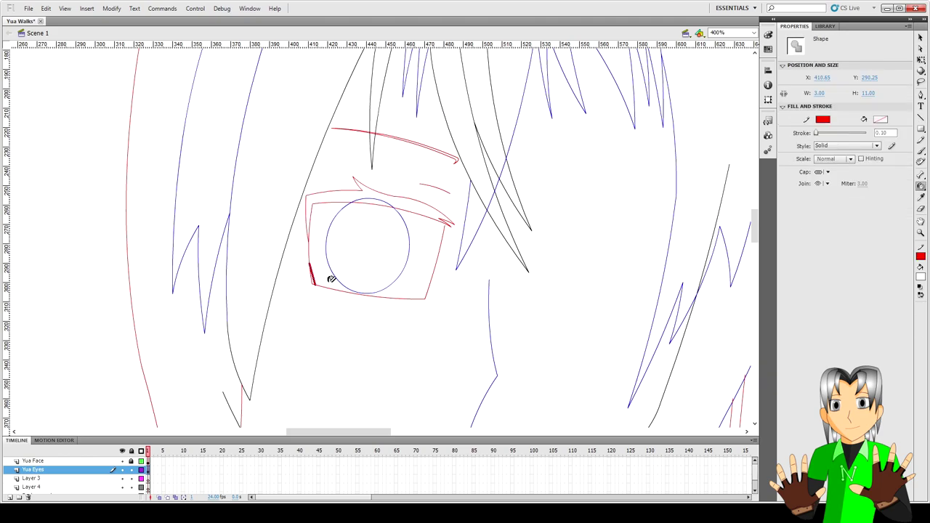
pyautogui.click(319, 291)
pyautogui.press('Down')
pyautogui.press('Down')
pyautogui.press('Down')
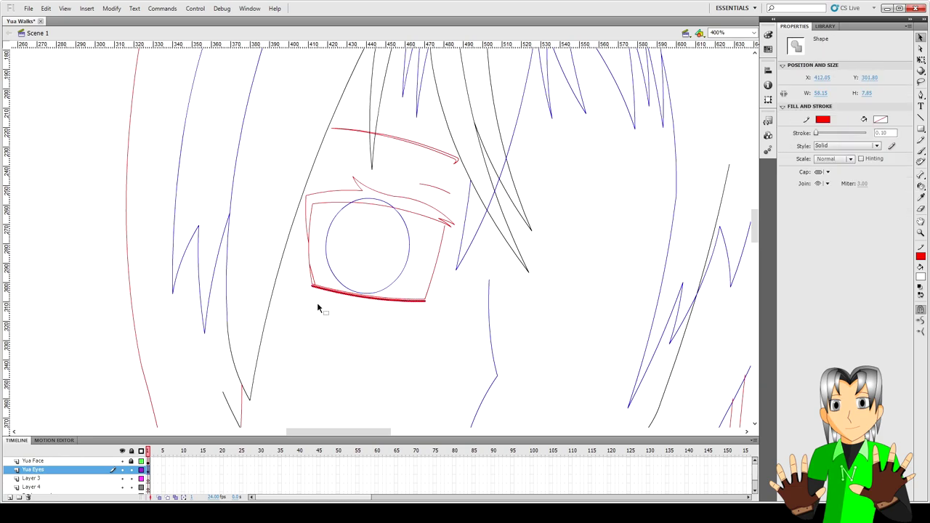
pyautogui.click(429, 305)
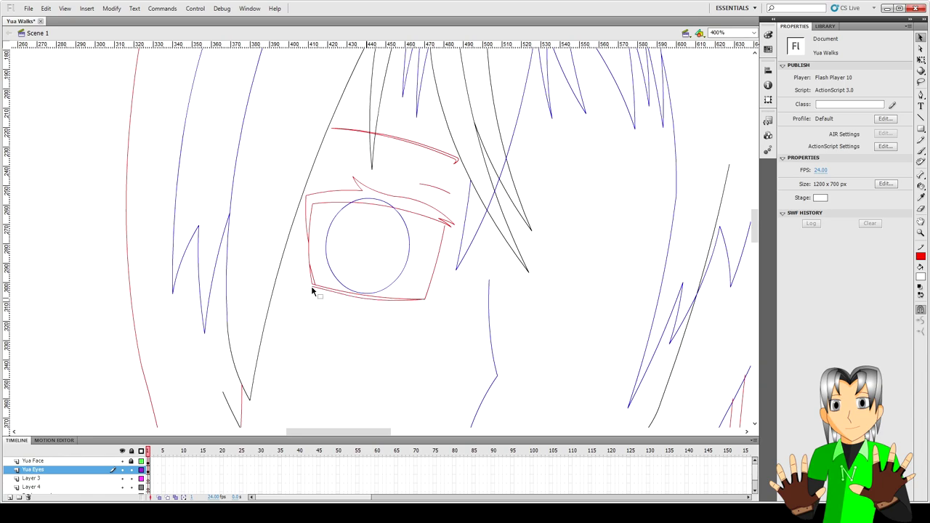
# Enlarge the iris slightly and paste a small circle at its centre.
pyautogui.click(401, 280)
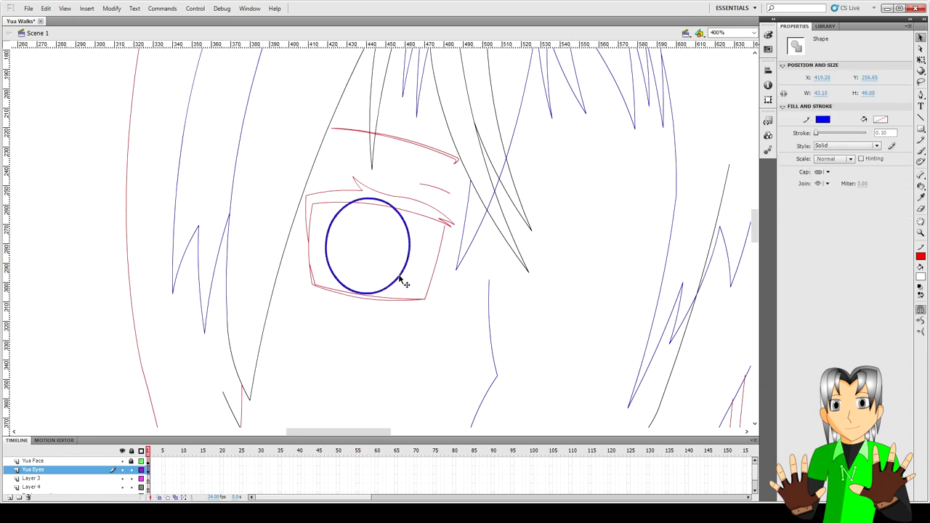
pyautogui.press('q')
pyautogui.moveTo(411, 291); pyautogui.dragTo(420, 302)
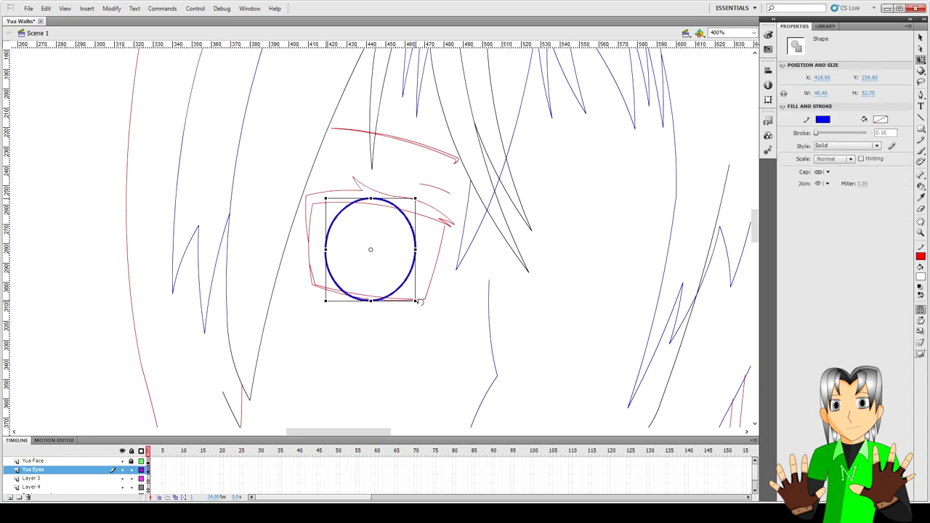
pyautogui.click(438, 311)
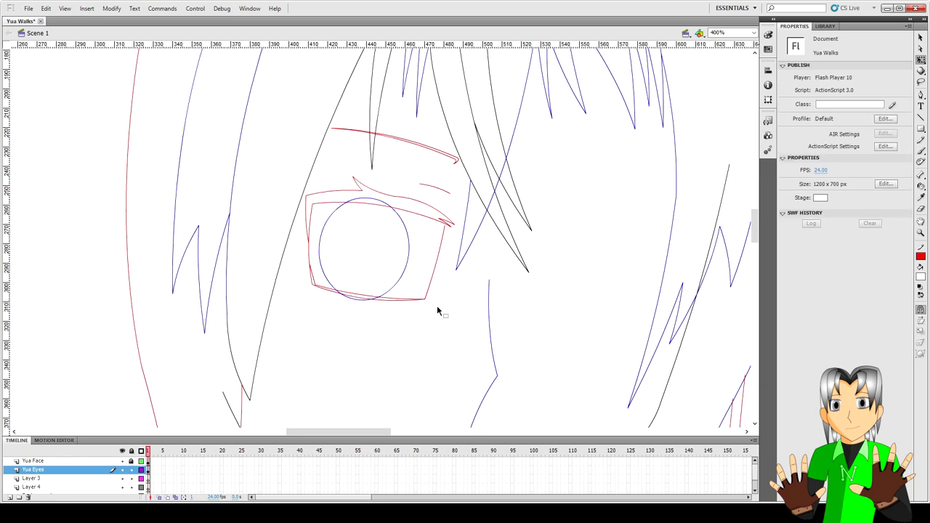
pyautogui.click(410, 270)
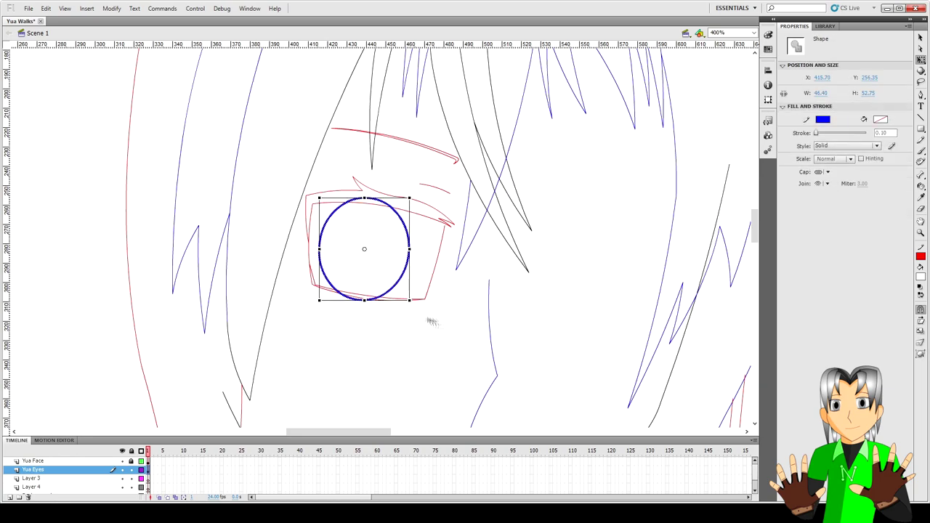
pyautogui.hotkey('ctrl', 'v')
pyautogui.moveTo(339, 216)
pyautogui.mouseDown()
pyautogui.moveTo(386, 256)
pyautogui.moveTo(376, 263)
pyautogui.mouseUp()
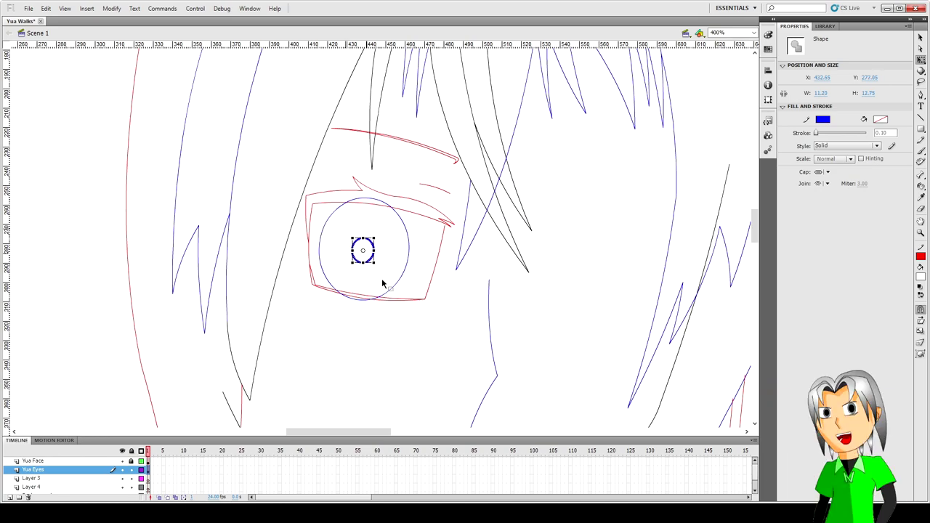
pyautogui.click(393, 267)
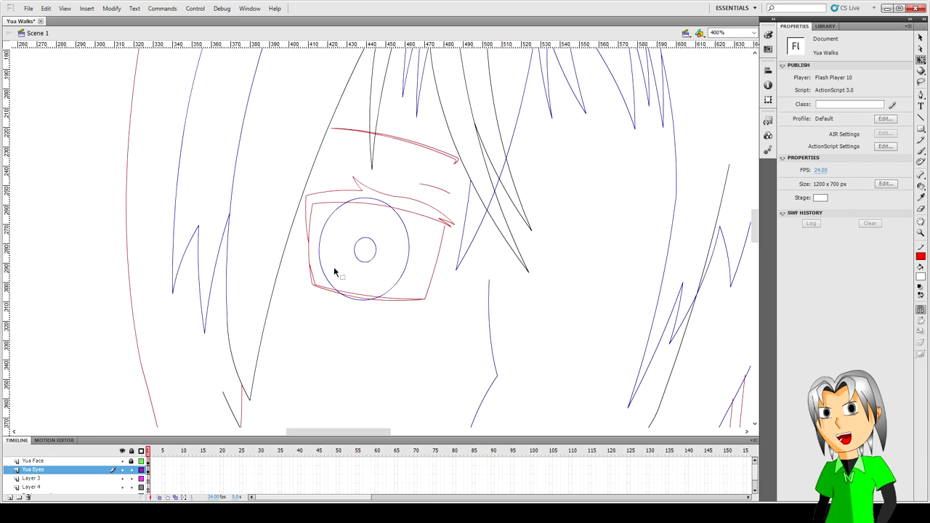
# Paste a smaller highlight circle at the iris's upper left.
pyautogui.click(365, 249)
pyautogui.hotkey('ctrl', 'v')
pyautogui.moveTo(376, 256); pyautogui.dragTo(352, 238)
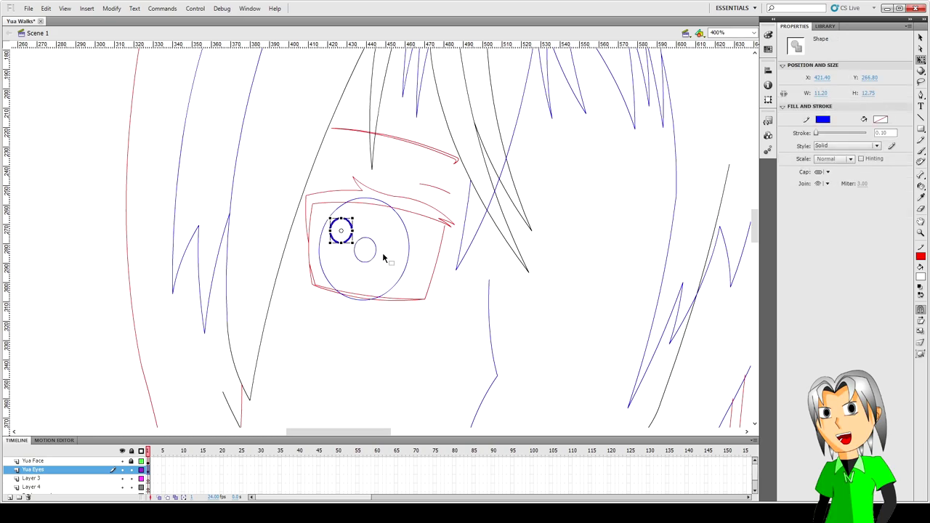
pyautogui.press('Up')
pyautogui.press('Up')
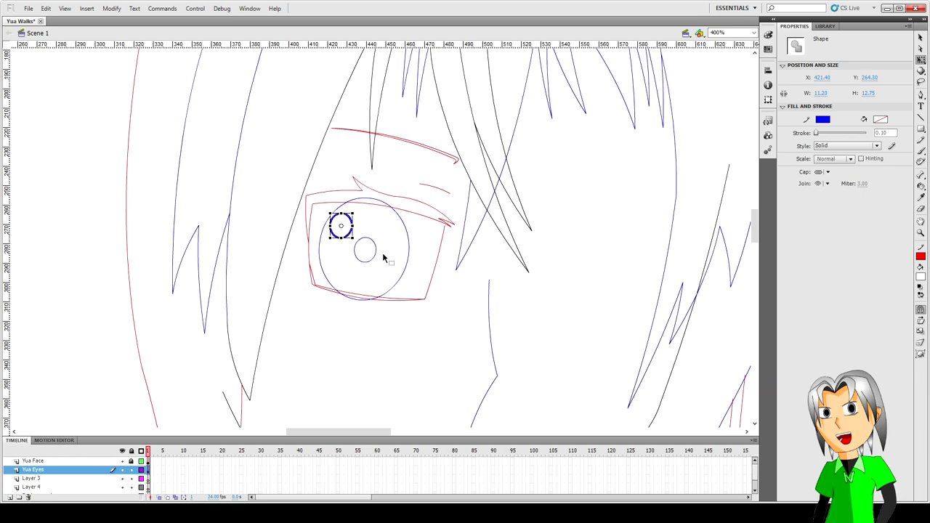
pyautogui.moveTo(354, 238); pyautogui.dragTo(350, 234)
pyautogui.click(392, 254)
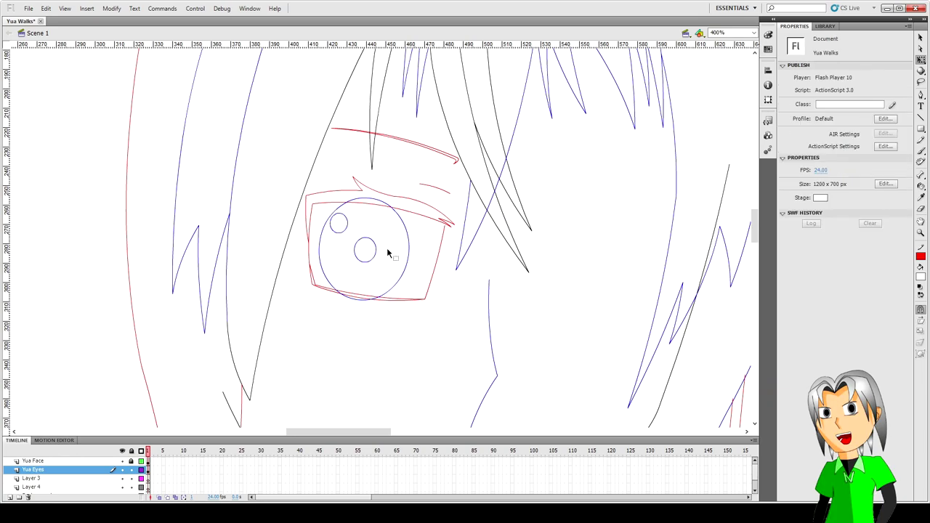
pyautogui.click(341, 224)
# Paste a larger circle at the iris's lower left with a magenta outline.
pyautogui.hotkey('ctrl', 'v')
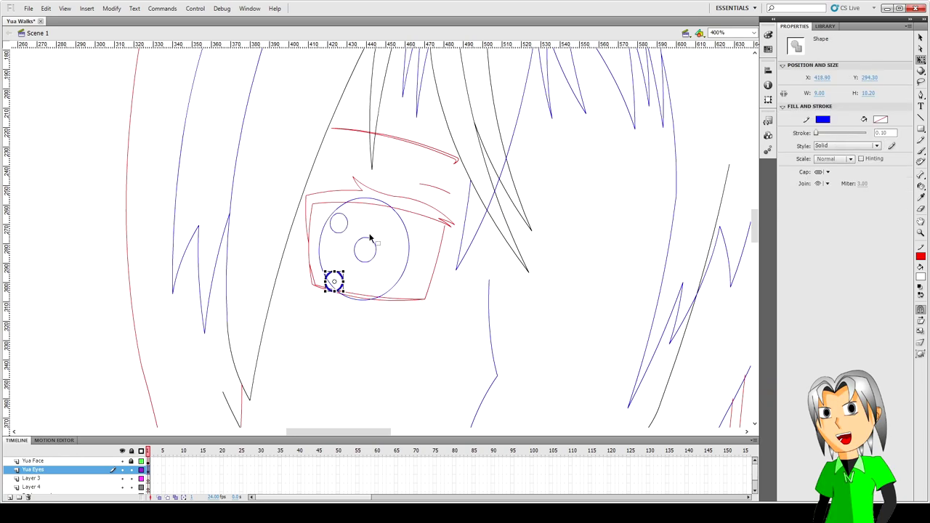
pyautogui.moveTo(343, 271); pyautogui.dragTo(368, 247)
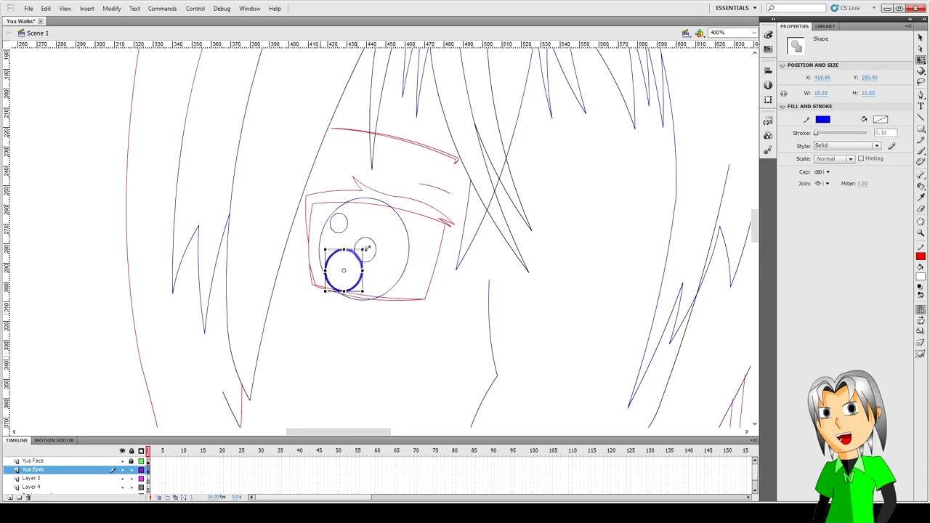
pyautogui.press('Left')
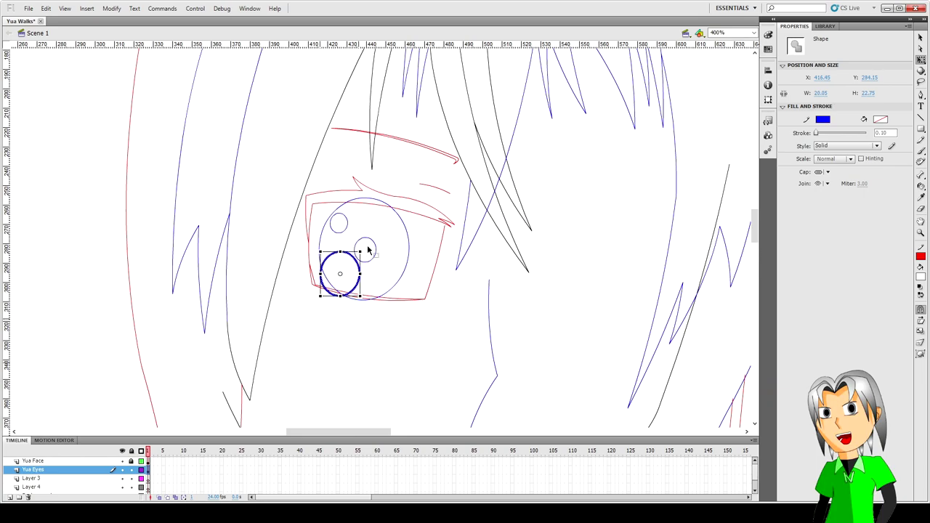
pyautogui.click(823, 120)
pyautogui.click(396, 373)
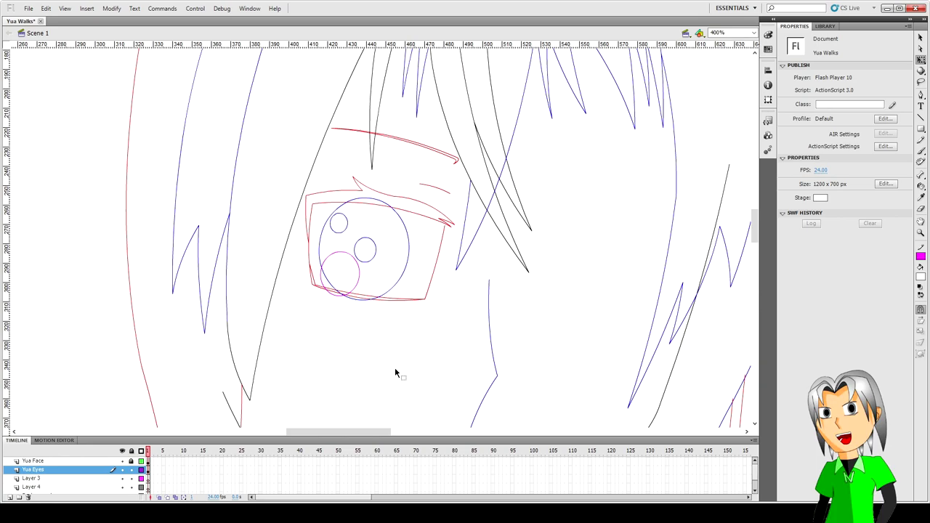
# Duplicate a small highlight circle and nudge the copy into place.
pyautogui.click(355, 242)
pyautogui.hotkey('ctrl', 'd')
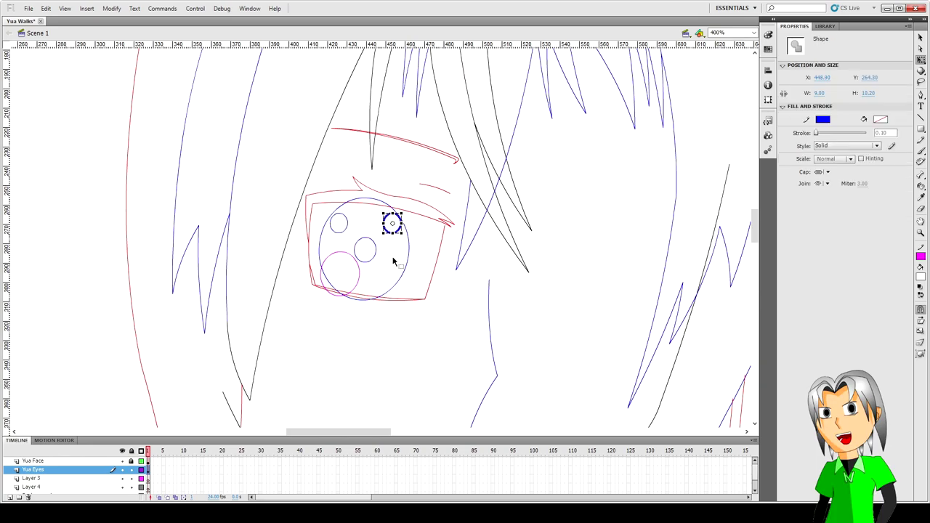
pyautogui.press('Left')
pyautogui.press('Up')
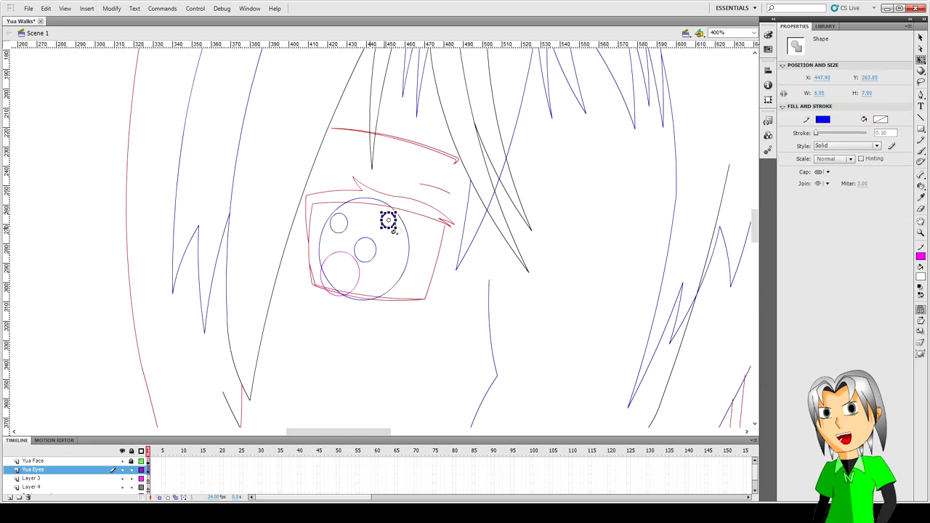
pyautogui.click(424, 261)
pyautogui.scroll(-2, 424, 261)
pyautogui.scroll(2, 424, 261)
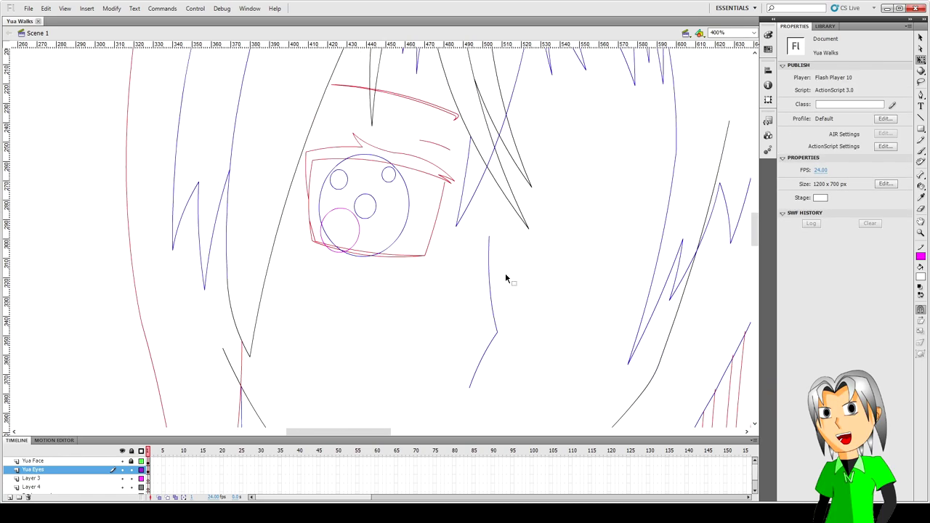
# Draw a straight blue line under the hair right of the eye and bend it gently.
pyautogui.hotkey('ctrl', '-')
pyautogui.hotkey('ctrl', '=')
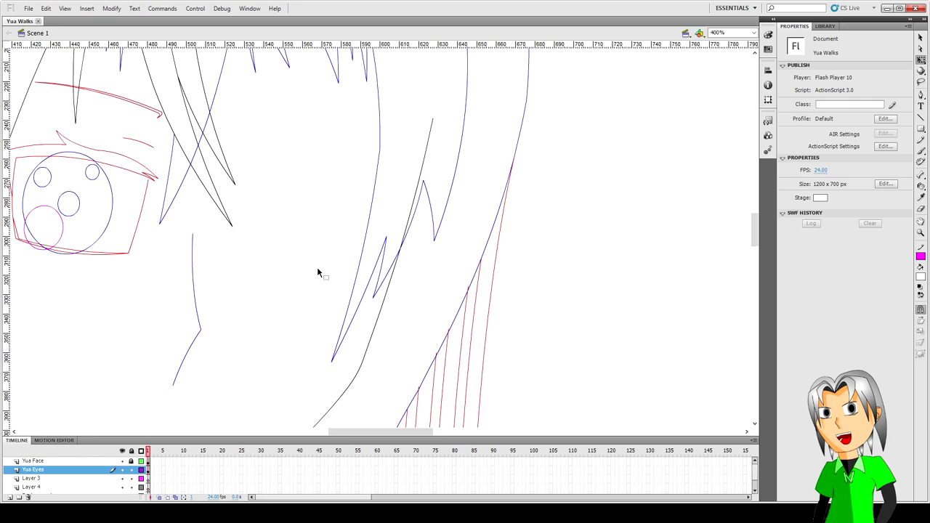
pyautogui.press('n')
pyautogui.moveTo(244, 269); pyautogui.dragTo(346, 276)
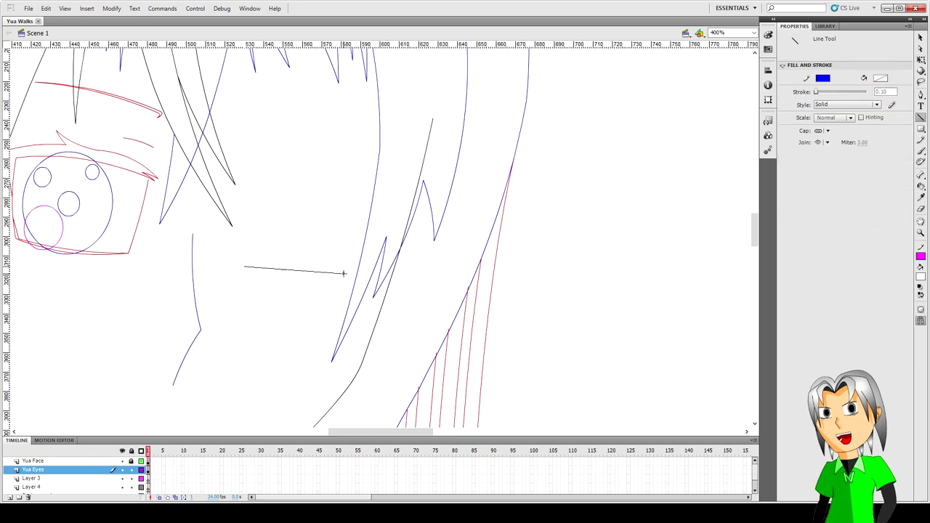
pyautogui.hscroll(-3, 346, 276)
pyautogui.press('v')
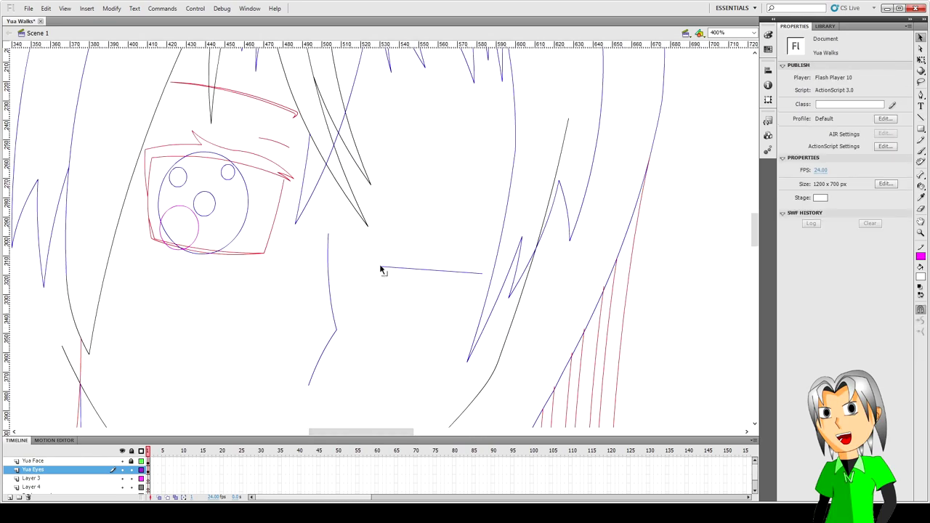
pyautogui.click(380, 270)
pyautogui.click(436, 291)
pyautogui.moveTo(433, 273); pyautogui.dragTo(435, 278)
pyautogui.click(434, 275)
# Nudge the curved line right, undo a mistaken move, and re-bend its middle.
pyautogui.click(483, 278)
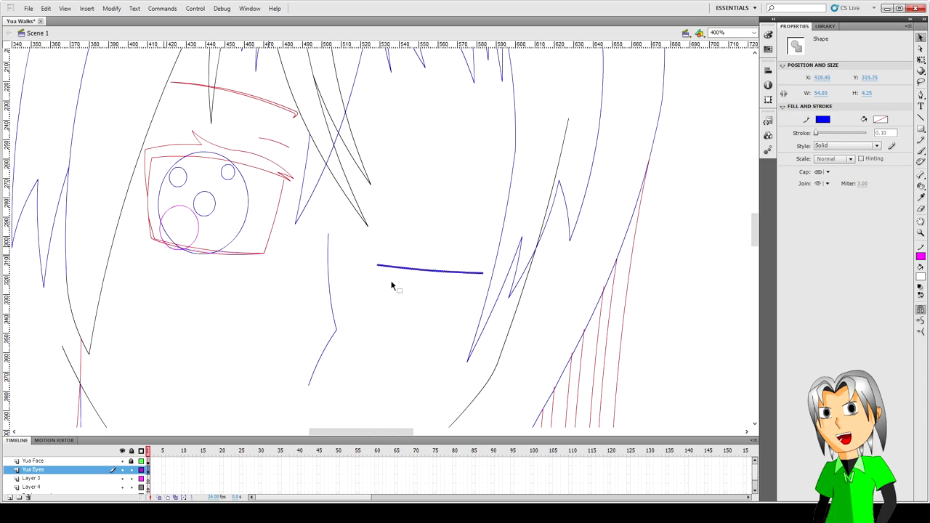
pyautogui.press('q')
pyautogui.press('Right')
pyautogui.press('Right')
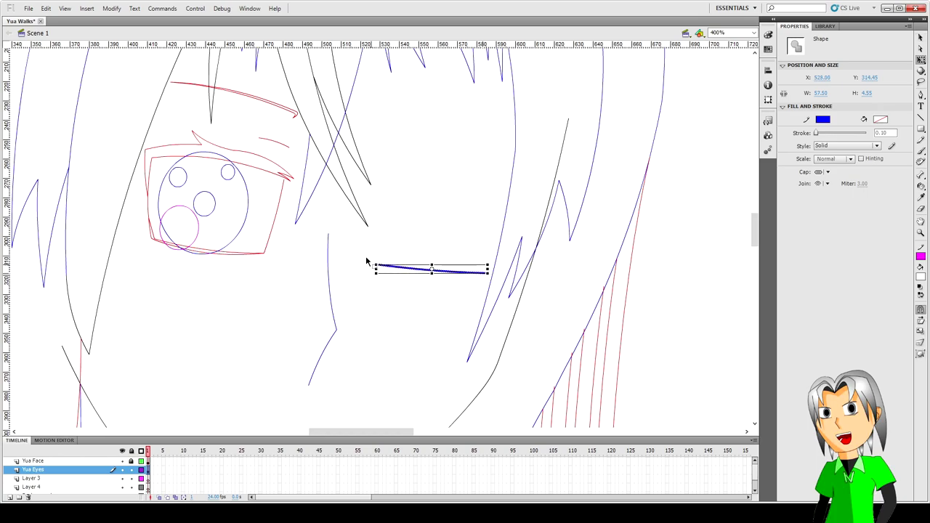
pyautogui.moveTo(433, 270); pyautogui.dragTo(211, 251)
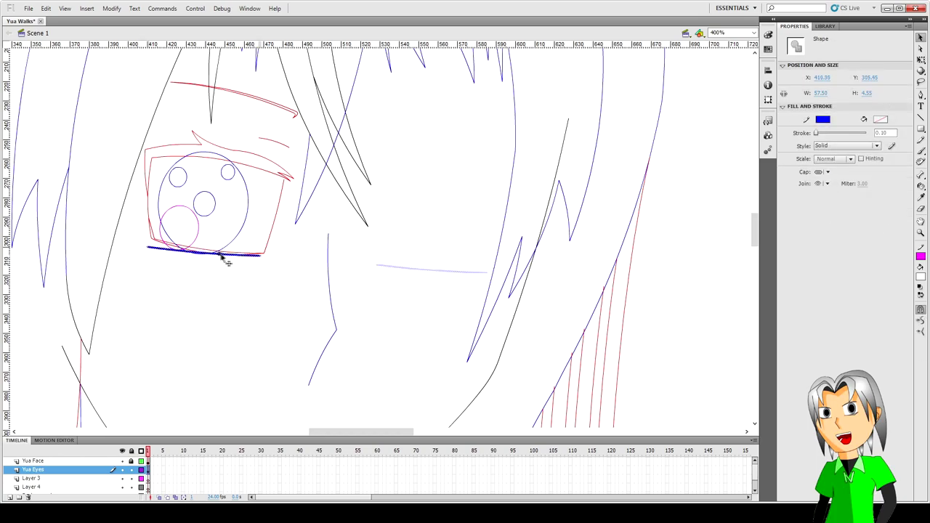
pyautogui.hotkey('ctrl', 'z')
pyautogui.click(436, 289)
pyautogui.moveTo(434, 274); pyautogui.dragTo(434, 278)
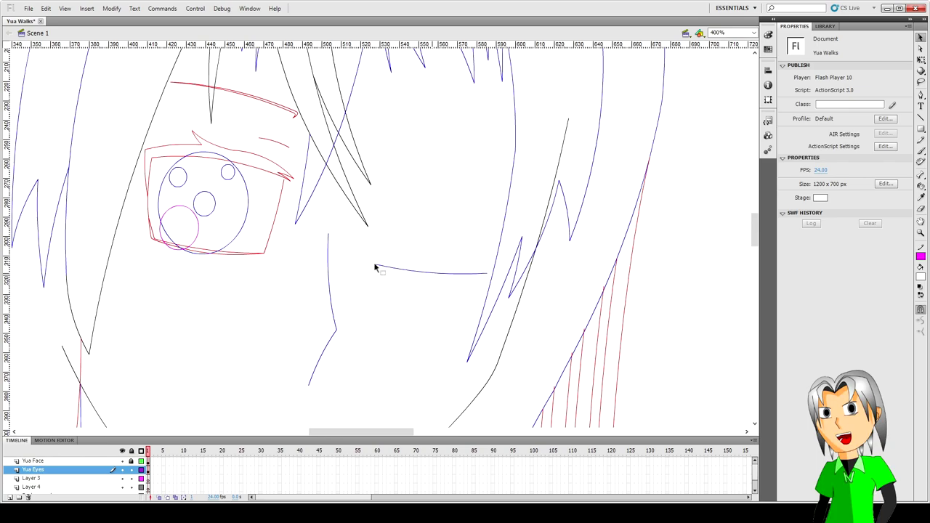
# Add a short vertical stroke joined to the line and straighten it.
pyautogui.moveTo(377, 266)
pyautogui.mouseDown()
pyautogui.moveTo(487, 272)
pyautogui.moveTo(439, 273)
pyautogui.mouseUp()
pyautogui.press('n')
pyautogui.press('v')
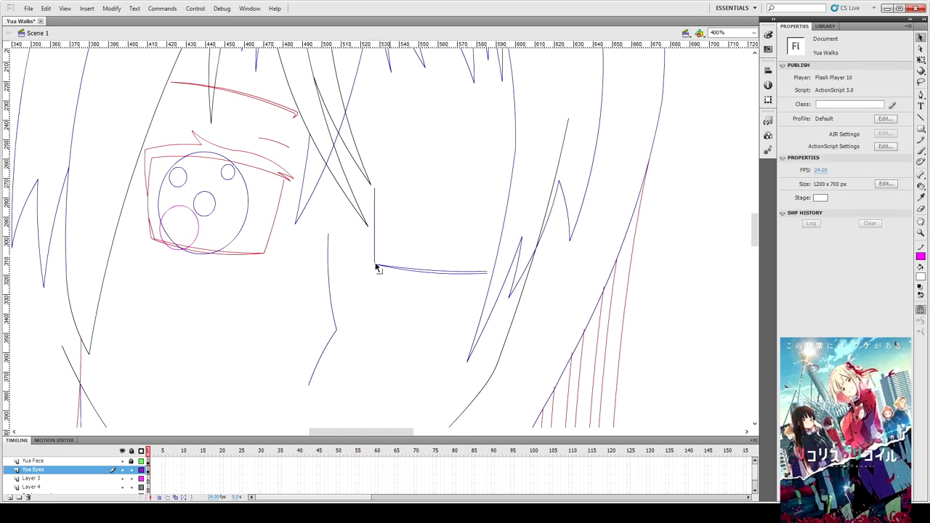
pyautogui.moveTo(375, 240); pyautogui.dragTo(374, 240)
pyautogui.click(445, 275)
pyautogui.click(444, 298)
pyautogui.scroll(2, 446, 301)
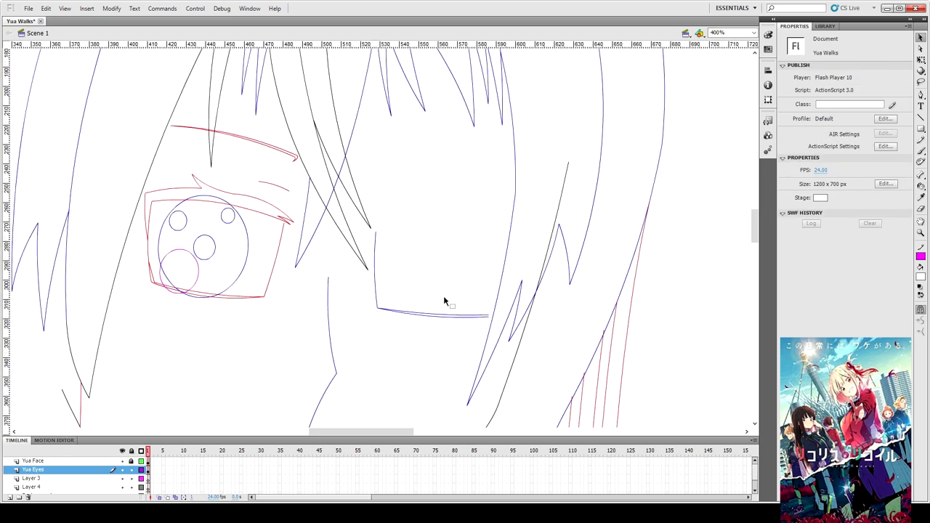
# Shift the red upper eyelid line down across the eye and recolour it green as a crease.
pyautogui.hotkey('ctrl', '-')
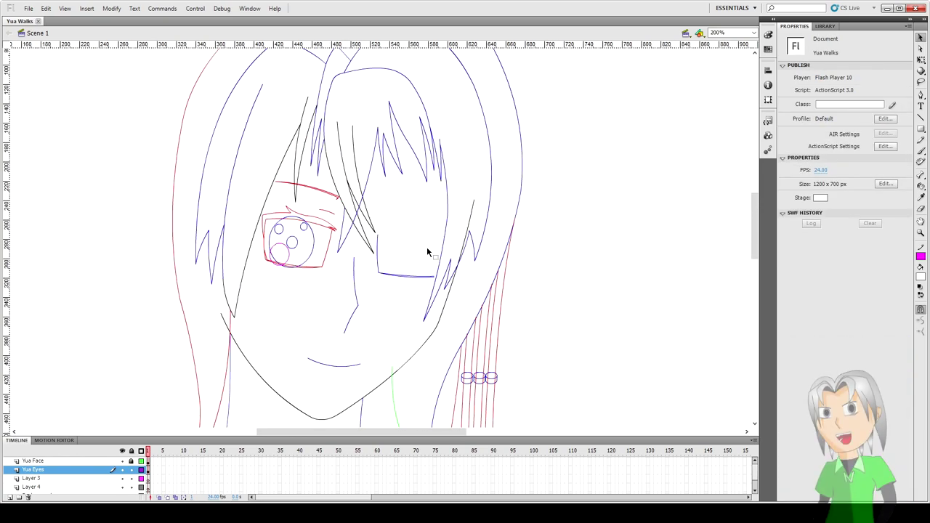
pyautogui.click(379, 250)
pyautogui.hotkey('ctrl', '=')
pyautogui.click(240, 190)
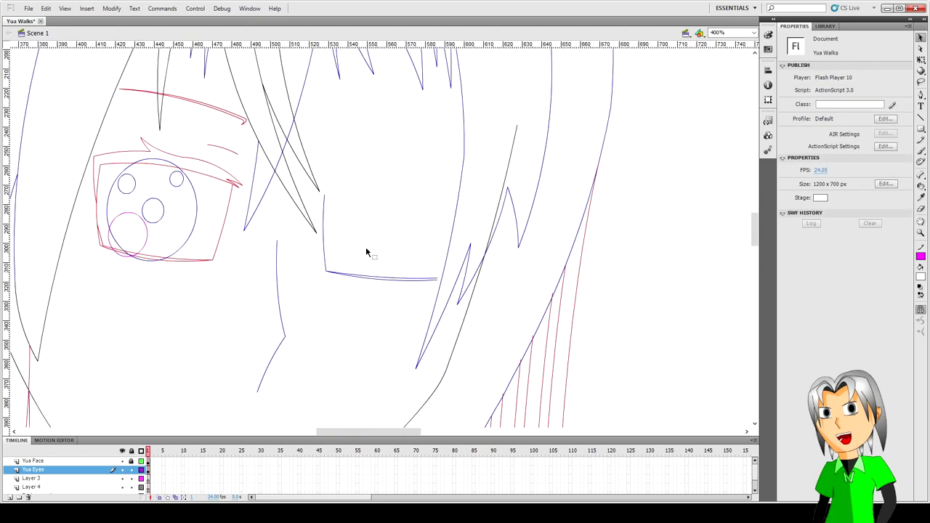
pyautogui.click(216, 182)
pyautogui.keyDown('shift'); pyautogui.click(178, 173); pyautogui.keyUp('shift')
pyautogui.keyDown('shift'); pyautogui.click(127, 169); pyautogui.keyUp('shift')
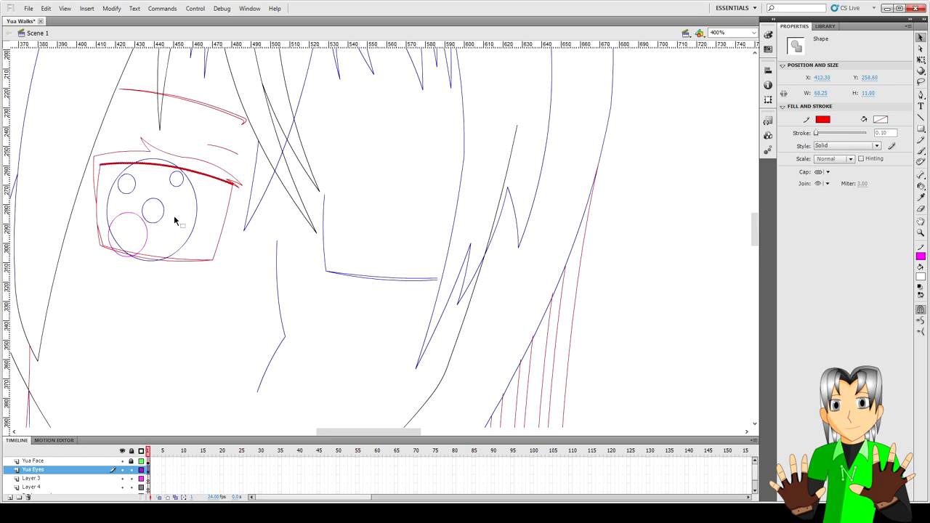
pyautogui.hotkey('shift', 'Down')
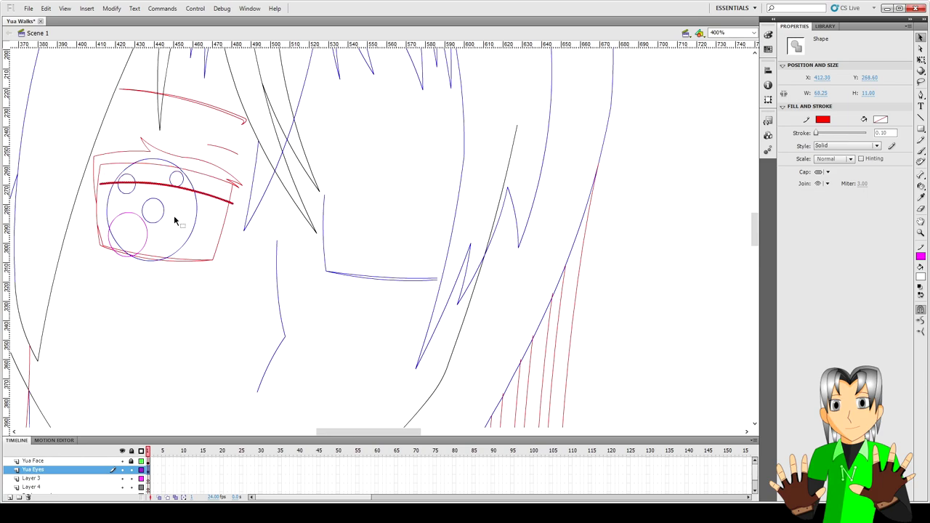
pyautogui.click(823, 119)
pyautogui.click(812, 167)
pyautogui.click(237, 285)
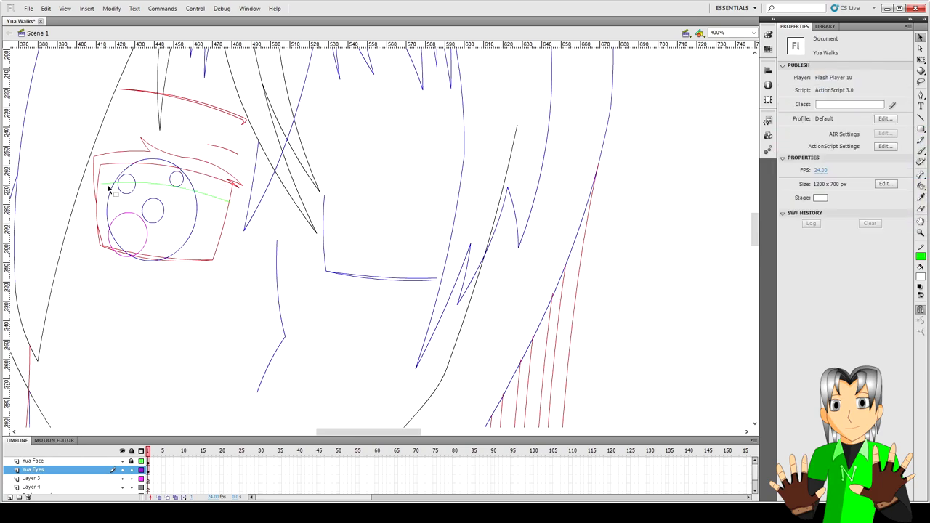
pyautogui.hscroll(-3, 240, 235)
pyautogui.click(367, 215)
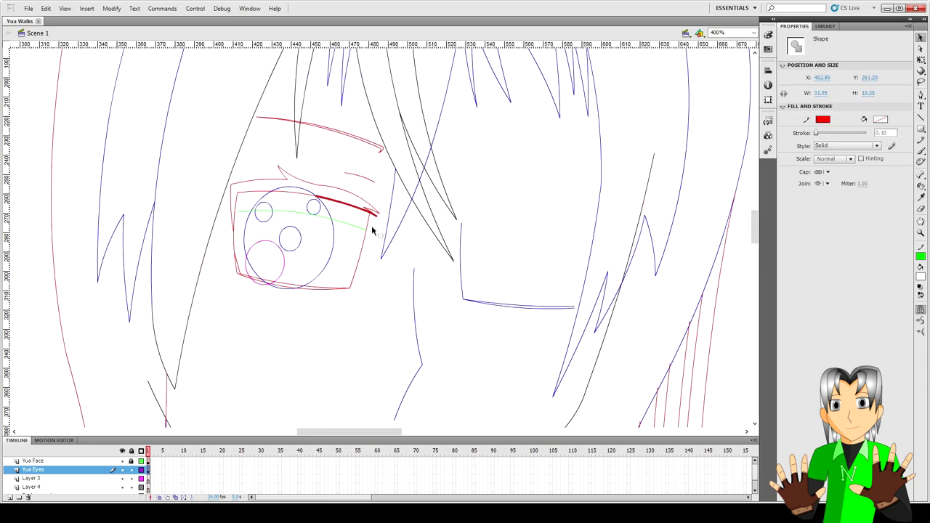
pyautogui.scroll(1, 373, 219)
# Delete the stray red strokes at the lid's left and outer end.
pyautogui.press('q')
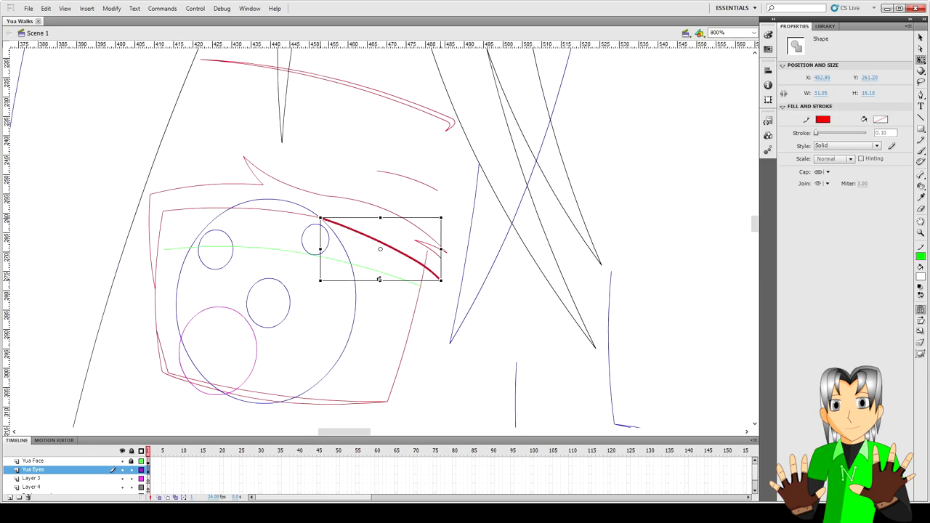
pyautogui.press('Delete')
pyautogui.click(190, 213)
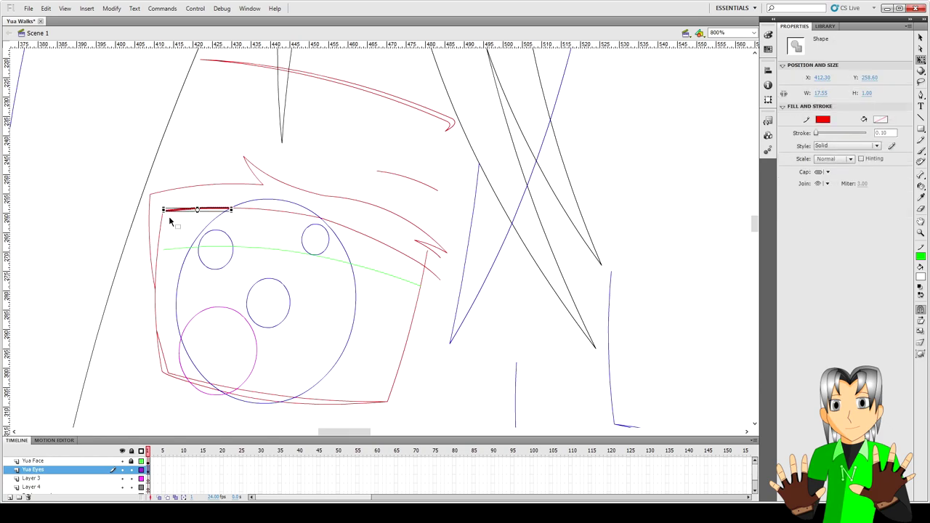
pyautogui.press('Delete')
pyautogui.click(218, 214)
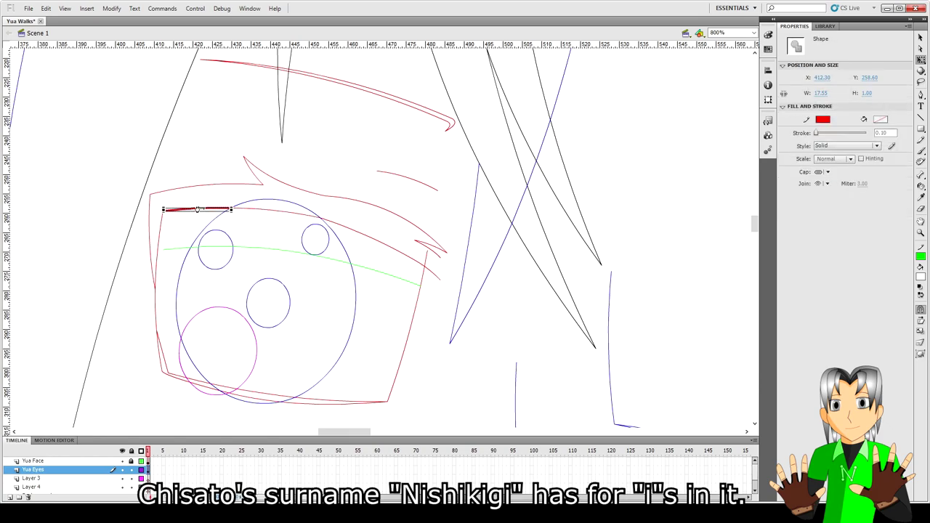
pyautogui.press('Delete')
# Redo the green crease across the eye as a curve using the Pen tool.
pyautogui.press('n')
pyautogui.moveTo(162, 225); pyautogui.dragTo(232, 209)
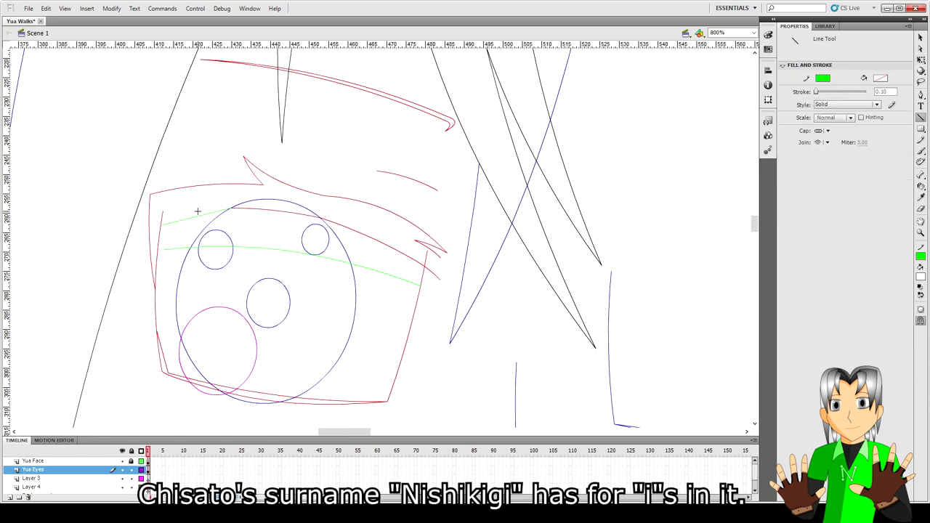
pyautogui.press('v')
pyautogui.hotkey('ctrl', 'z')
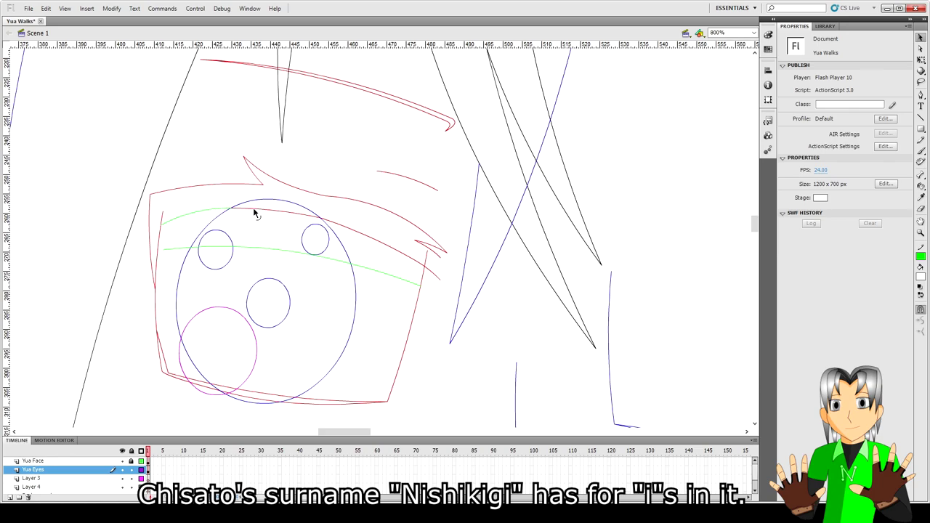
pyautogui.press('p')
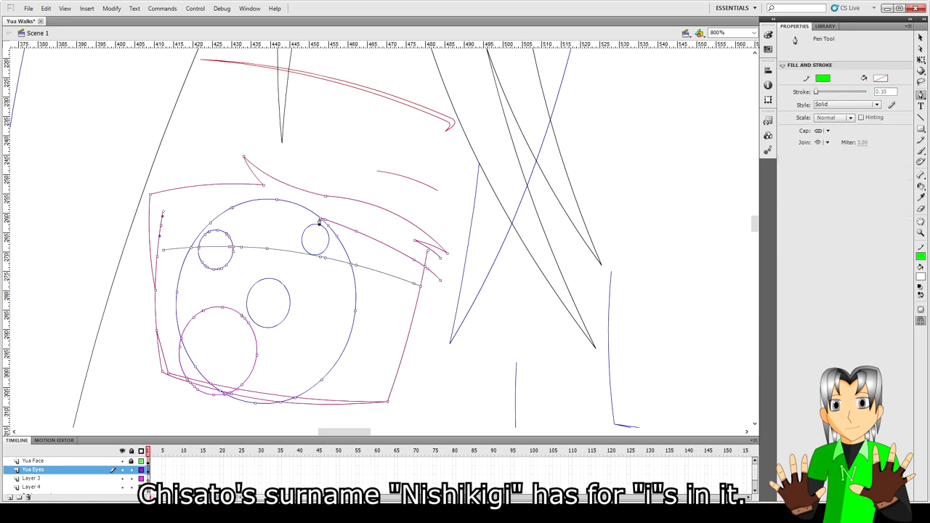
pyautogui.click(420, 283)
pyautogui.press('v')
# Move the longer upper-lid curve down slightly and nudge the red corner segment into place.
pyautogui.click(169, 218)
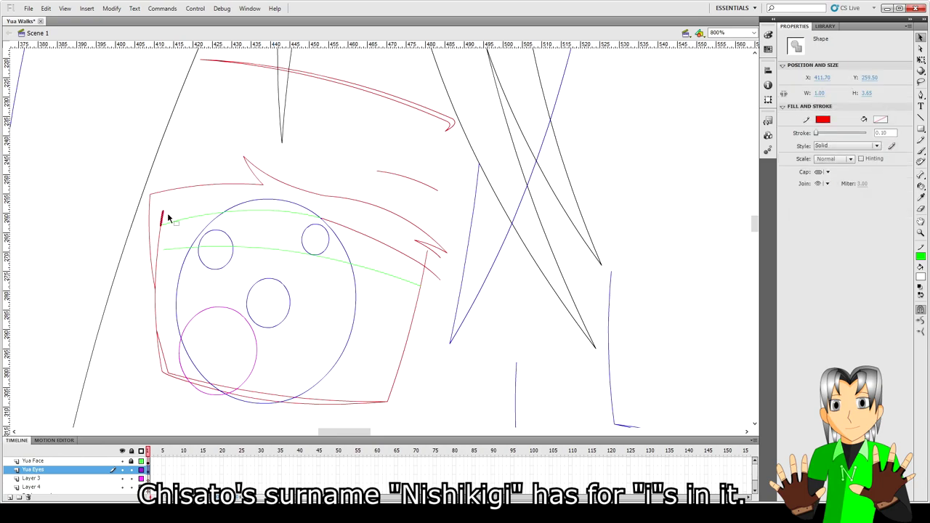
pyautogui.click(441, 260)
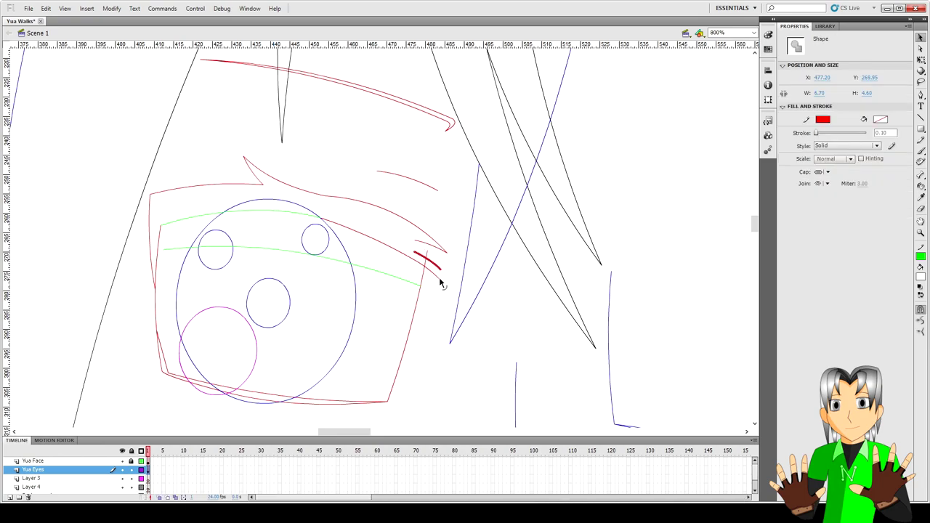
pyautogui.click(455, 278)
pyautogui.click(432, 251)
pyautogui.click(433, 240)
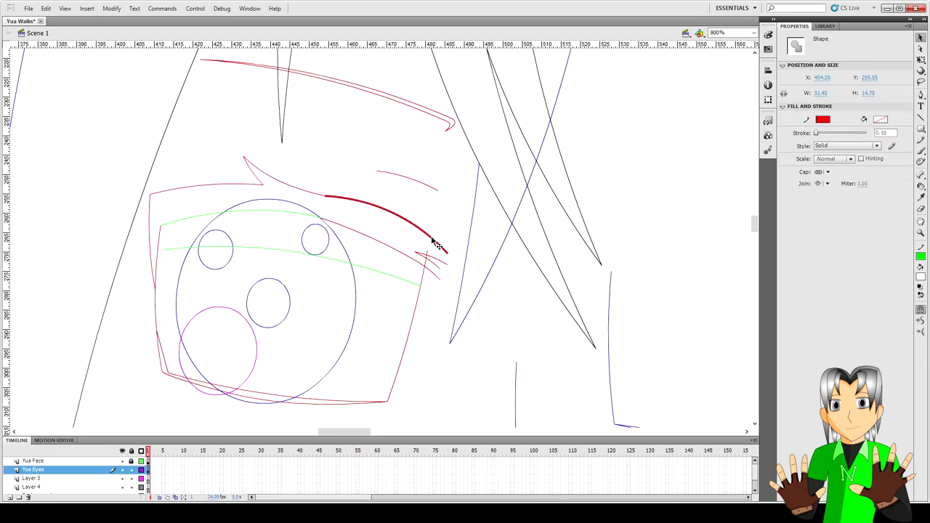
pyautogui.moveTo(436, 244); pyautogui.dragTo(439, 251)
pyautogui.click(445, 270)
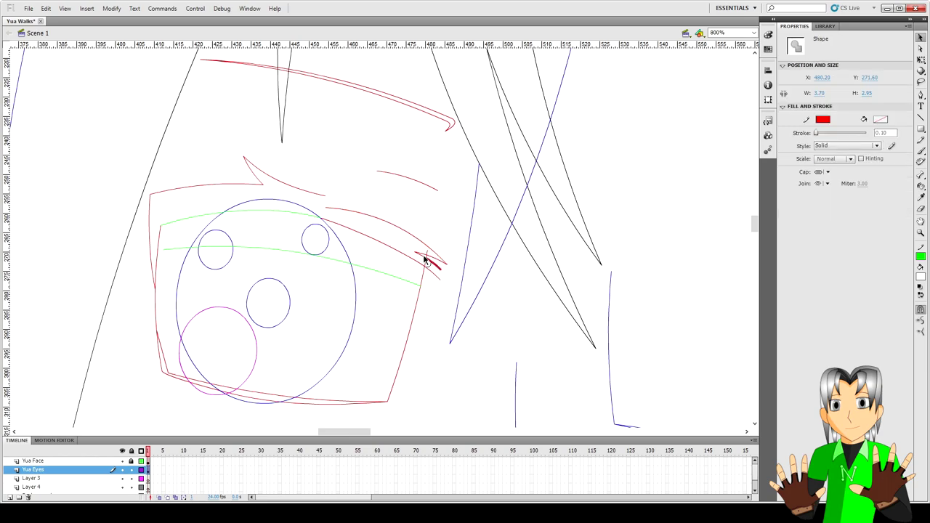
pyautogui.click(418, 257)
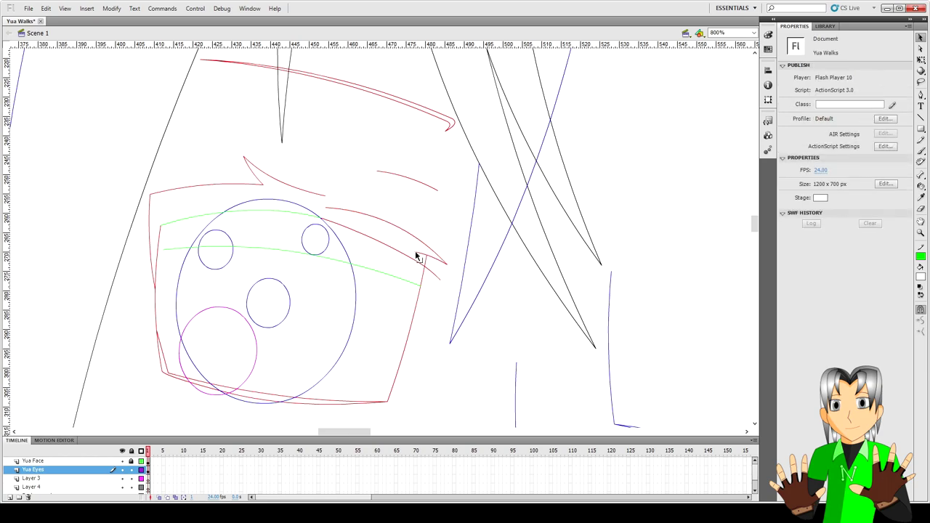
pyautogui.moveTo(419, 258); pyautogui.dragTo(423, 262)
pyautogui.click(449, 305)
# Shift the red lid segment above the iris to meet the corner and adjust the lid's top-left corner.
pyautogui.click(330, 205)
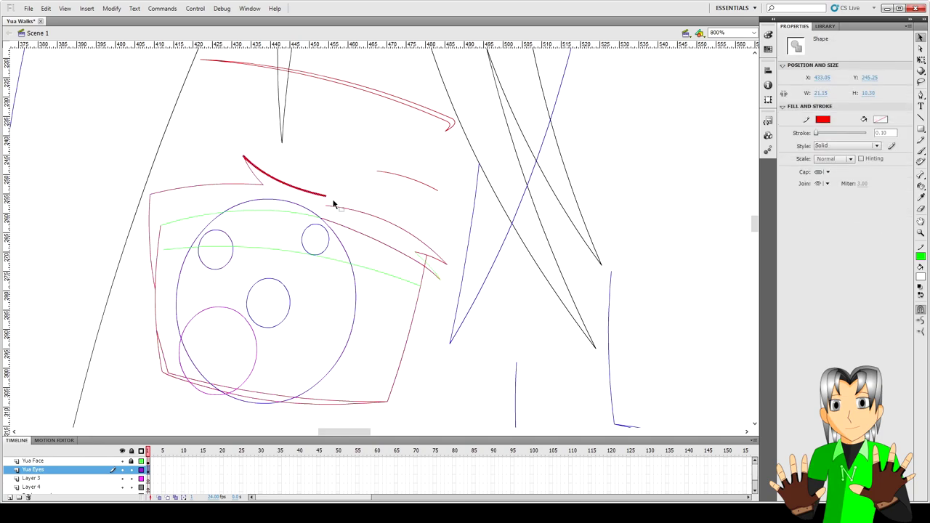
pyautogui.click(341, 218)
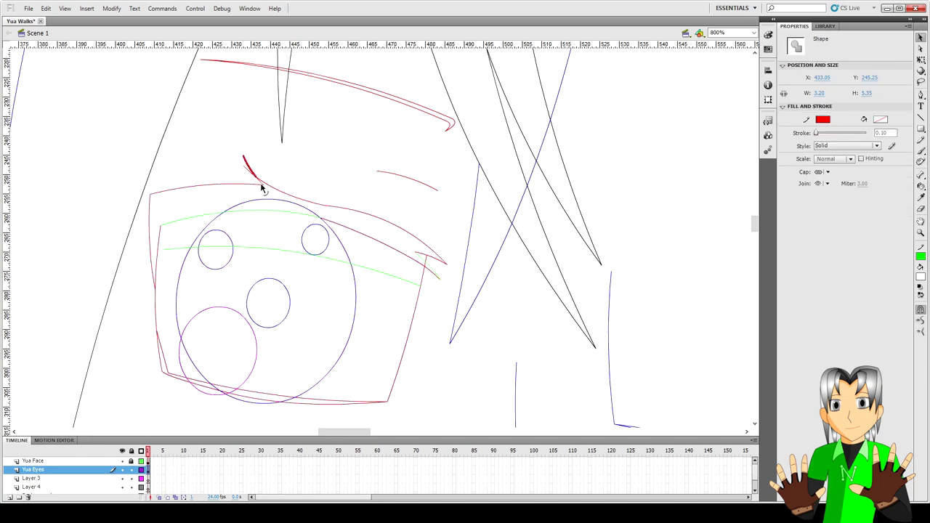
pyautogui.click(258, 186)
pyautogui.moveTo(254, 199); pyautogui.dragTo(259, 200)
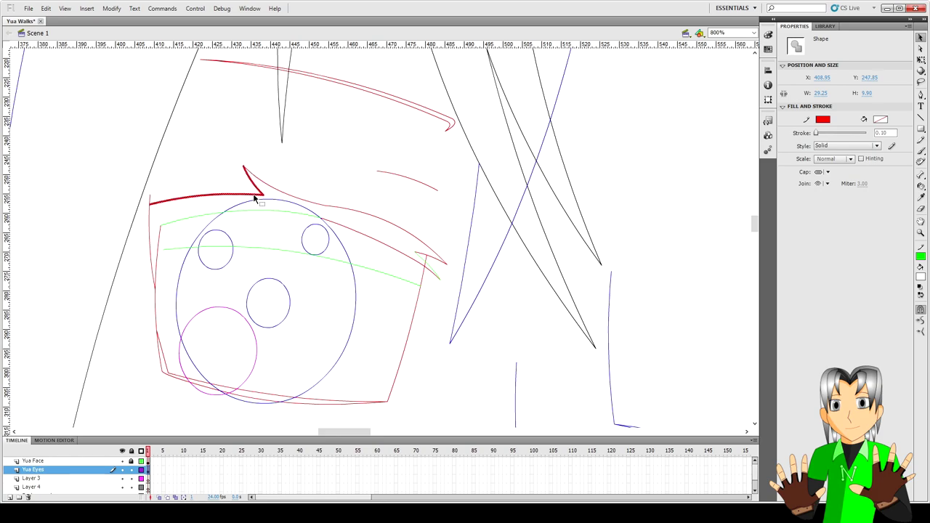
pyautogui.click(299, 174)
pyautogui.click(197, 193)
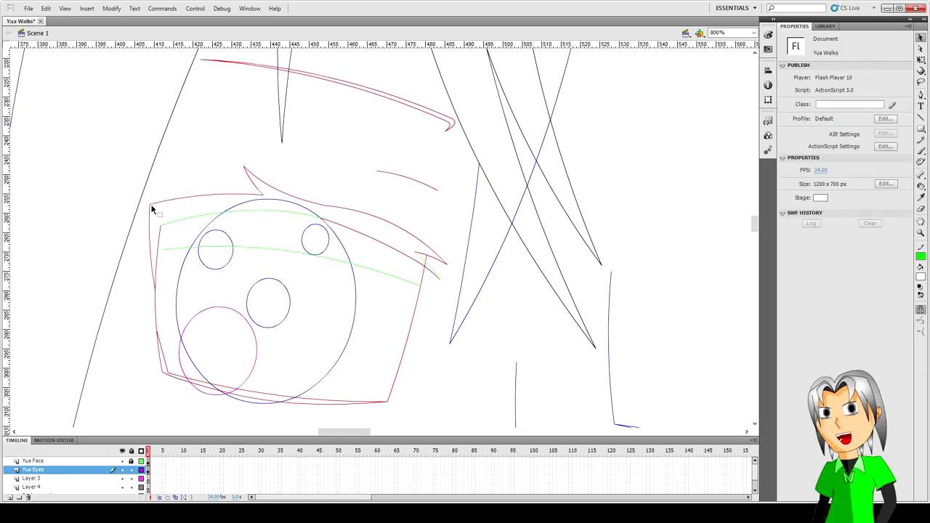
pyautogui.moveTo(150, 209); pyautogui.dragTo(149, 206)
# Delete the duplicate eyelid curve and move the small red arc down slightly.
pyautogui.click(401, 234)
pyautogui.press('Delete')
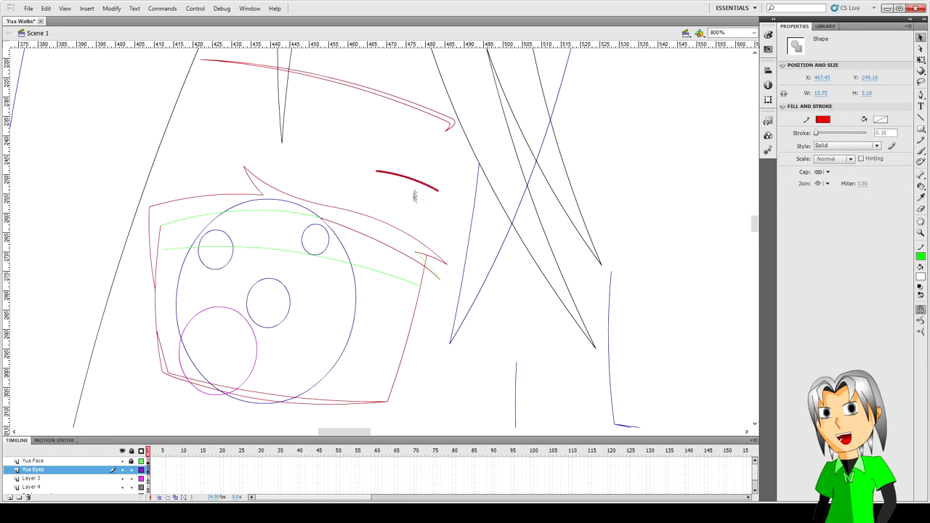
pyautogui.moveTo(417, 187); pyautogui.dragTo(419, 202)
pyautogui.click(440, 211)
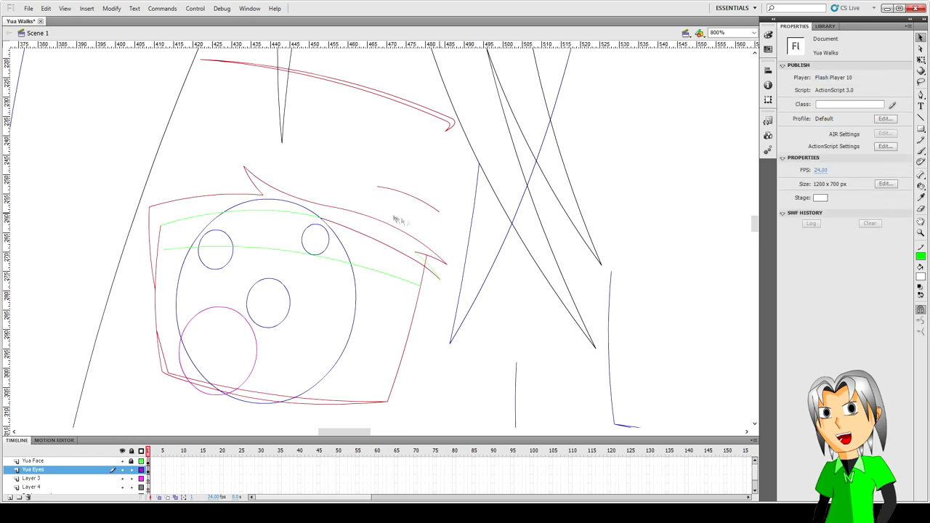
pyautogui.scroll(3, 398, 225)
pyautogui.click(422, 204)
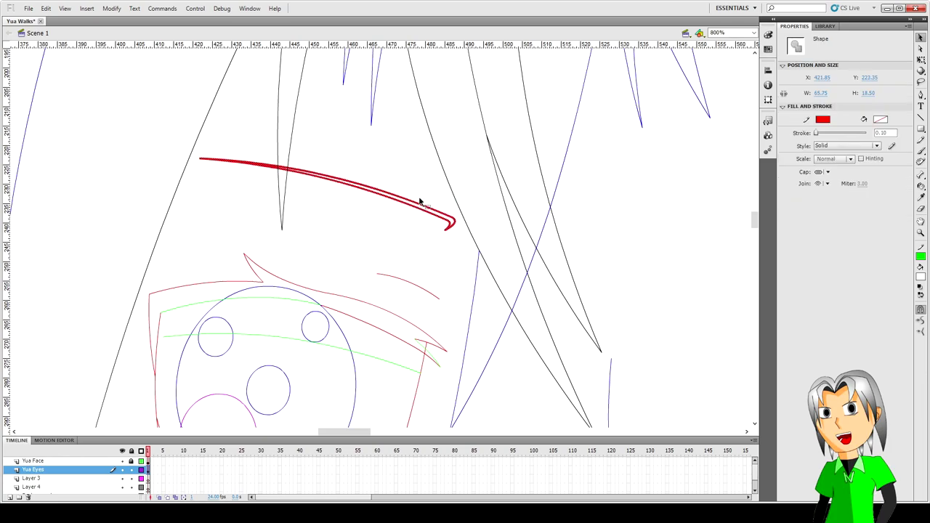
pyautogui.click(426, 218)
pyautogui.scroll(-3, 426, 240)
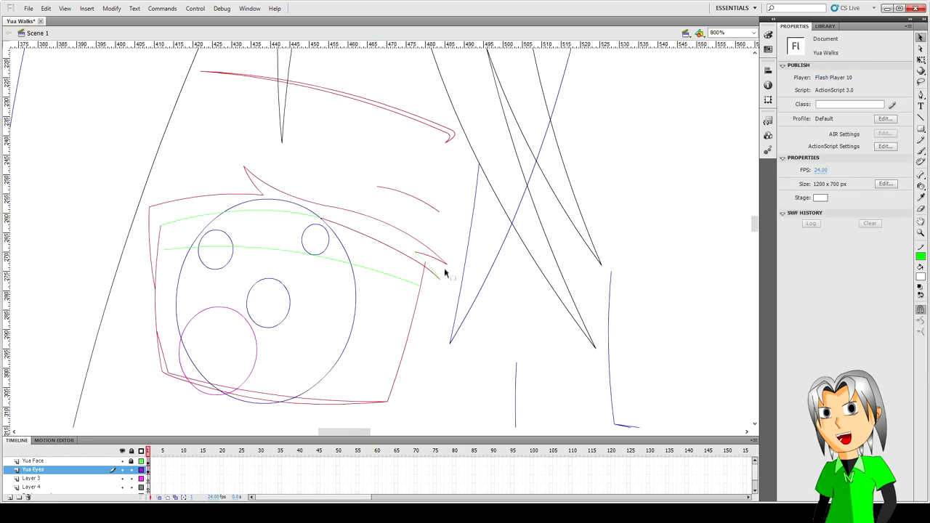
pyautogui.scroll(-2, 436, 345)
# Draw a straight line across the second eye.
pyautogui.hotkey('ctrl', '-')
pyautogui.hotkey('ctrl', '-')
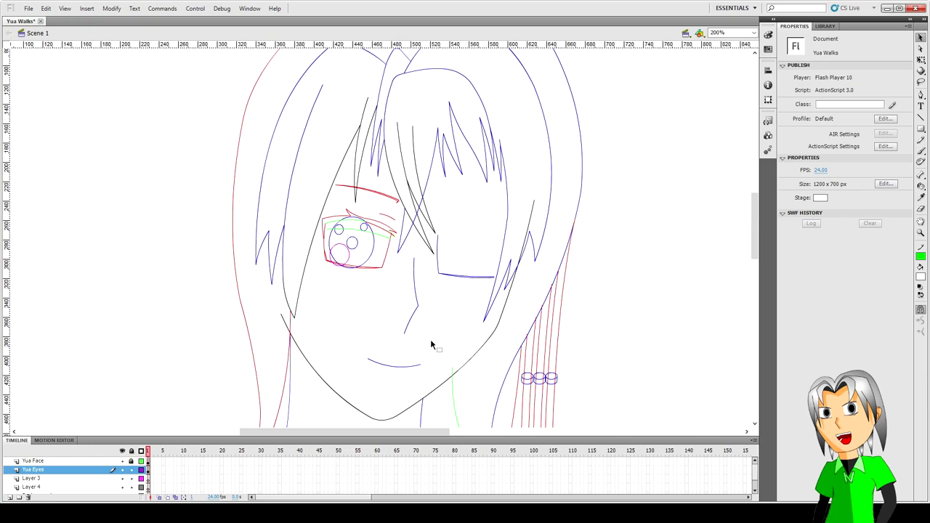
pyautogui.hotkey('ctrl', '=')
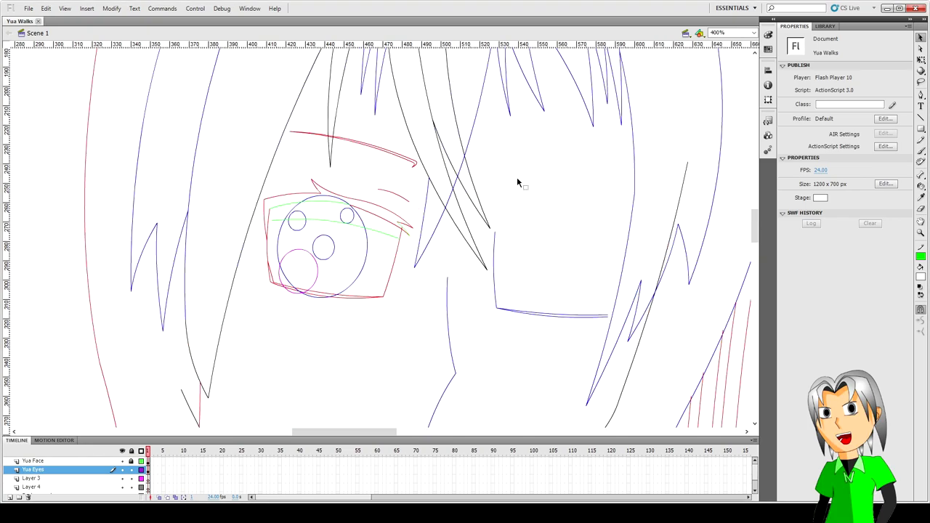
pyautogui.press('n')
pyautogui.moveTo(508, 176); pyautogui.dragTo(619, 169)
pyautogui.press('v')
pyautogui.click(594, 170)
pyautogui.click(509, 183)
# Give the line's left end a small curved hook.
pyautogui.press('p')
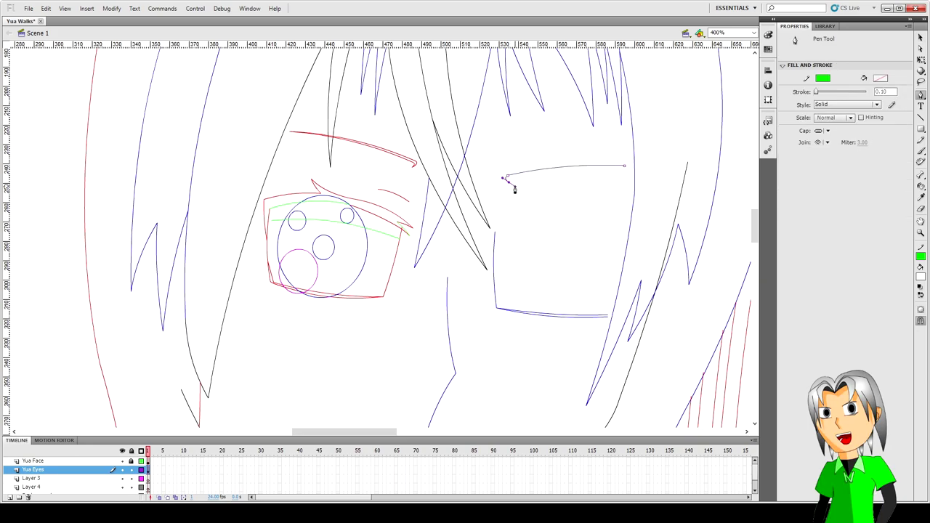
pyautogui.press('v')
pyautogui.click(512, 183)
pyautogui.hotkey('ctrl', '=')
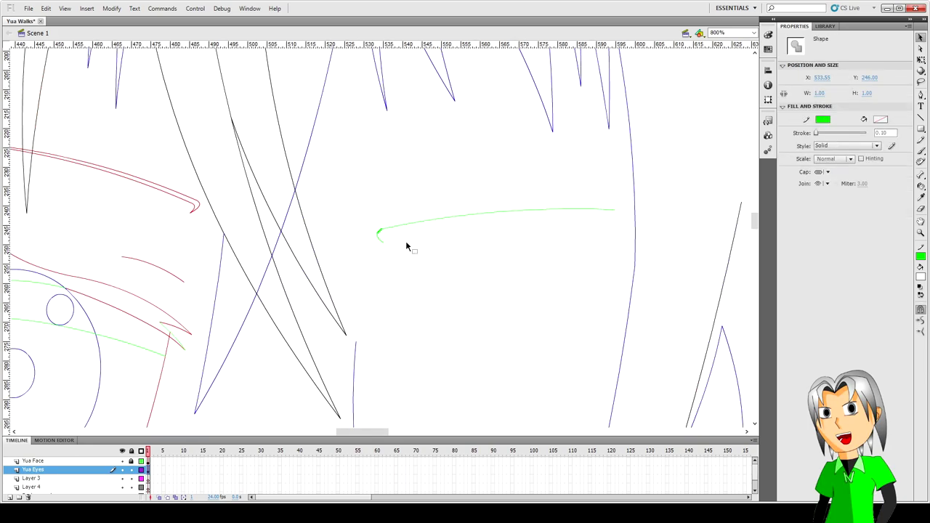
pyautogui.press('Delete')
pyautogui.press('y')
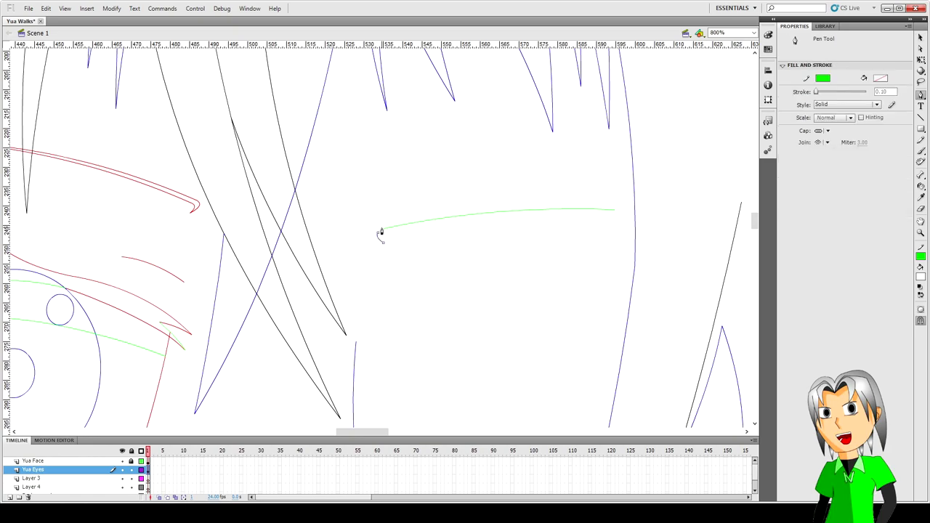
pyautogui.moveTo(378, 230); pyautogui.dragTo(385, 237)
pyautogui.press('v')
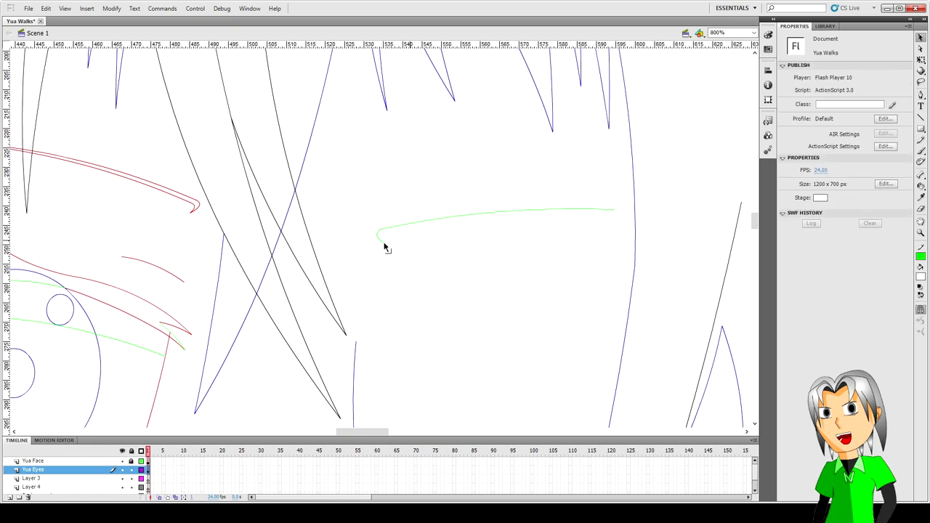
# Remove an extra straight line drawn along the curve.
pyautogui.press('n')
pyautogui.moveTo(616, 212); pyautogui.dragTo(390, 232)
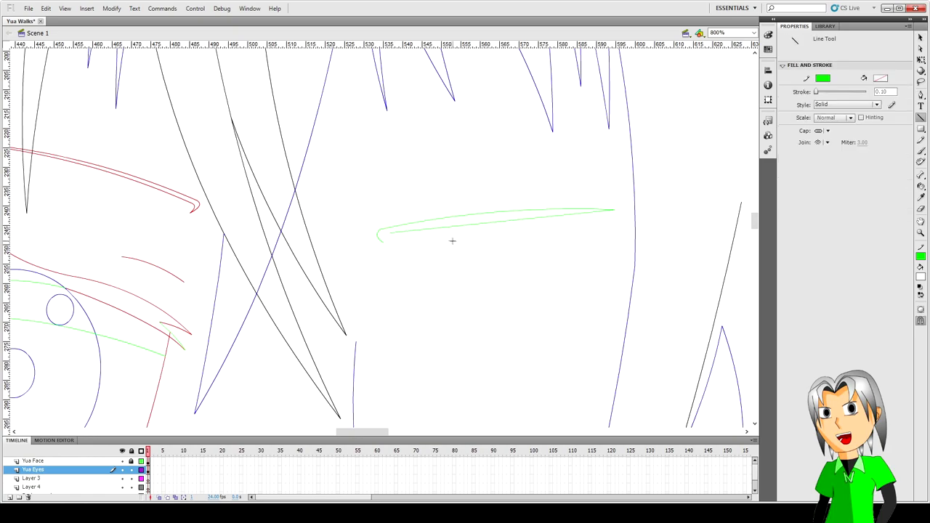
pyautogui.press('v')
pyautogui.hotkey('ctrl', 'z')
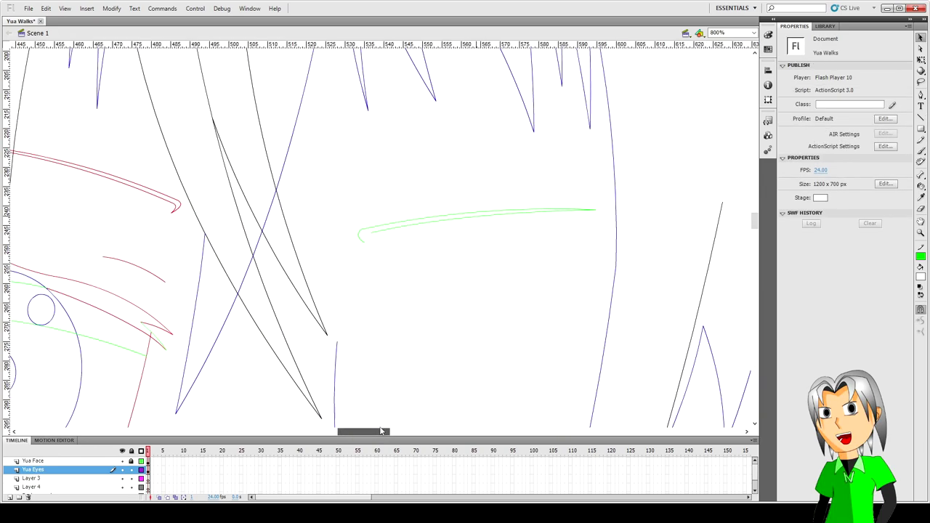
pyautogui.hscroll(2, 498, 221)
# Make the hooked lid line red and zoom out to the whole face.
pyautogui.press('p')
pyautogui.click(361, 236)
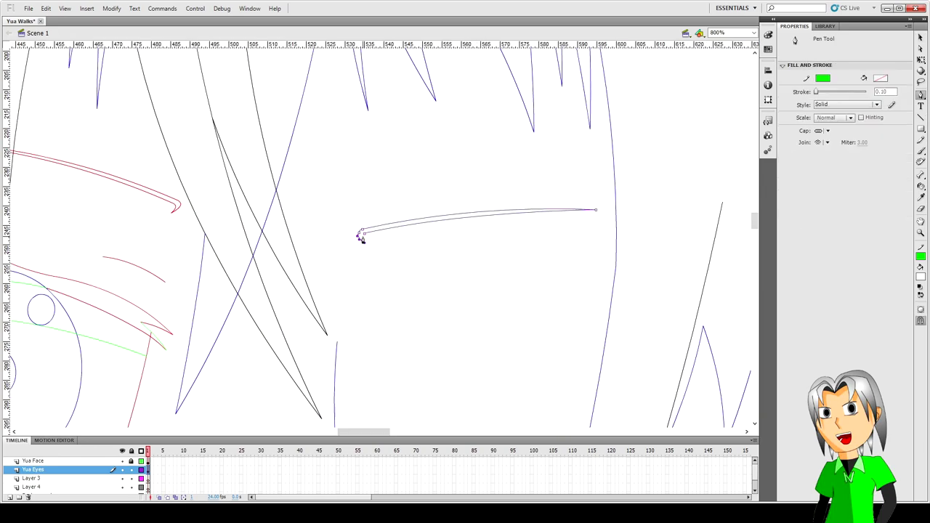
pyautogui.click(366, 234)
pyautogui.press('v')
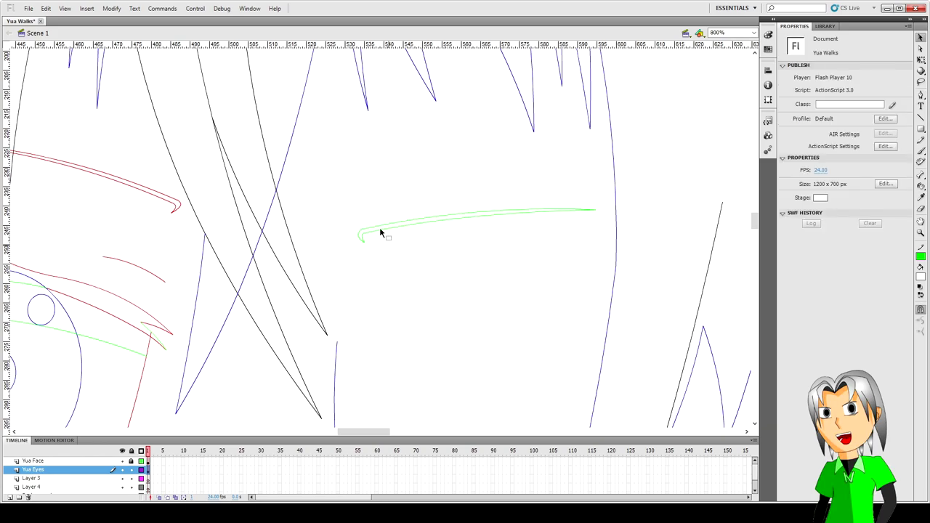
pyautogui.click(385, 234)
pyautogui.click(921, 257)
pyautogui.click(447, 245)
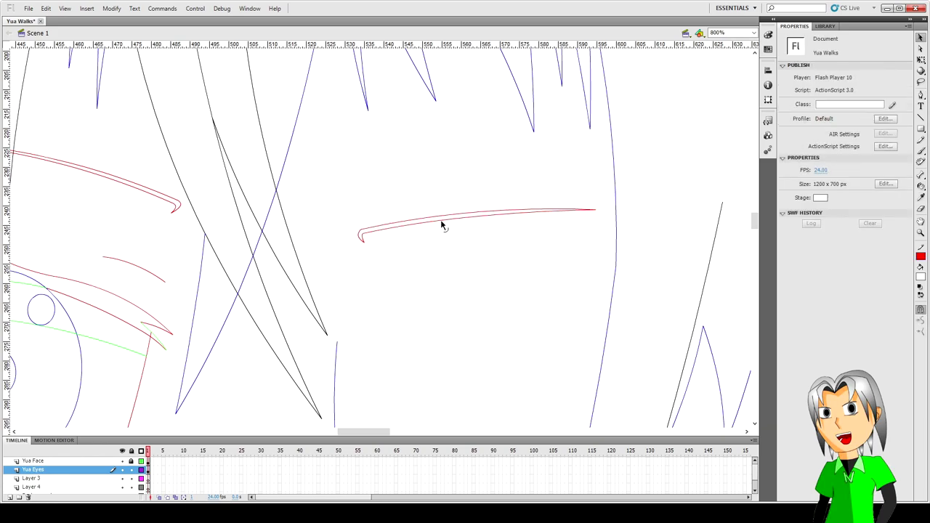
pyautogui.click(444, 218)
pyautogui.hotkey('ctrl', '-')
pyautogui.hotkey('ctrl', '-')
pyautogui.click(418, 258)
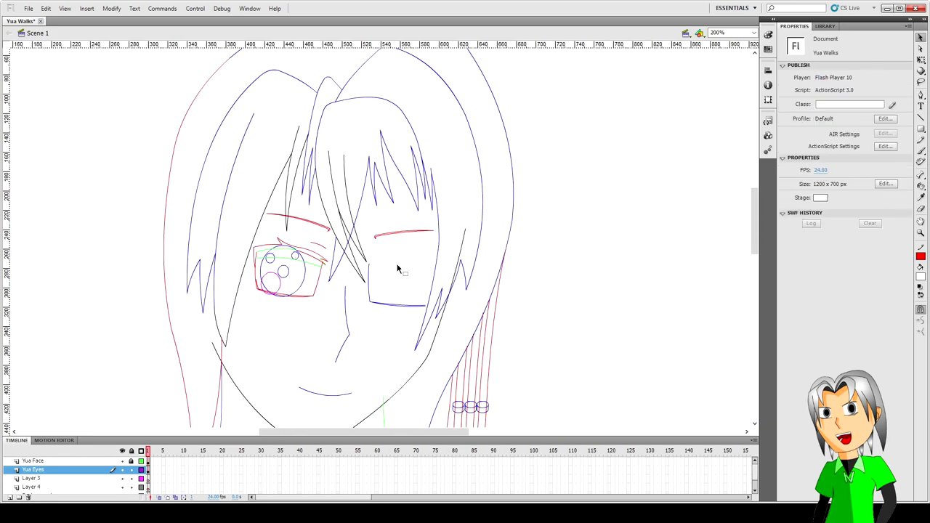
# Zoom in on the right eye and nudge its blue L-shaped outline slightly right.
pyautogui.click(320, 247)
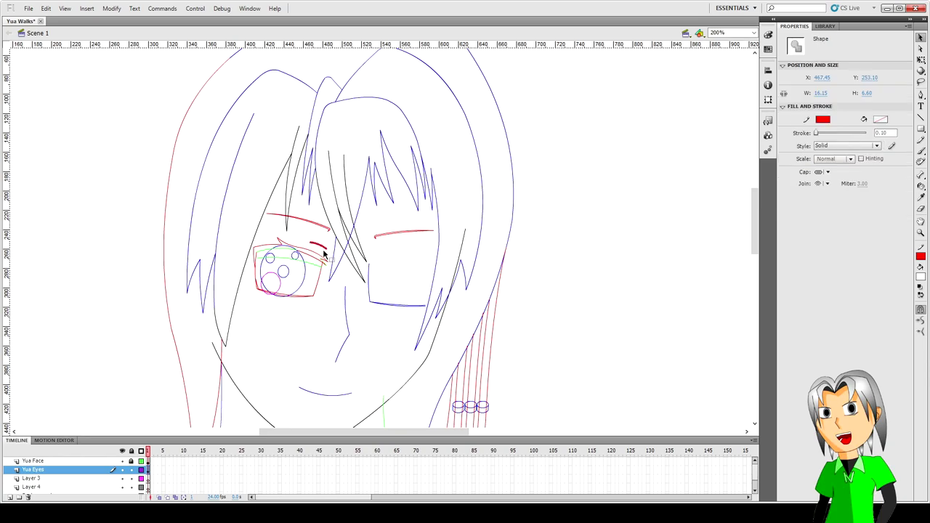
pyautogui.click(379, 254)
pyautogui.press('n')
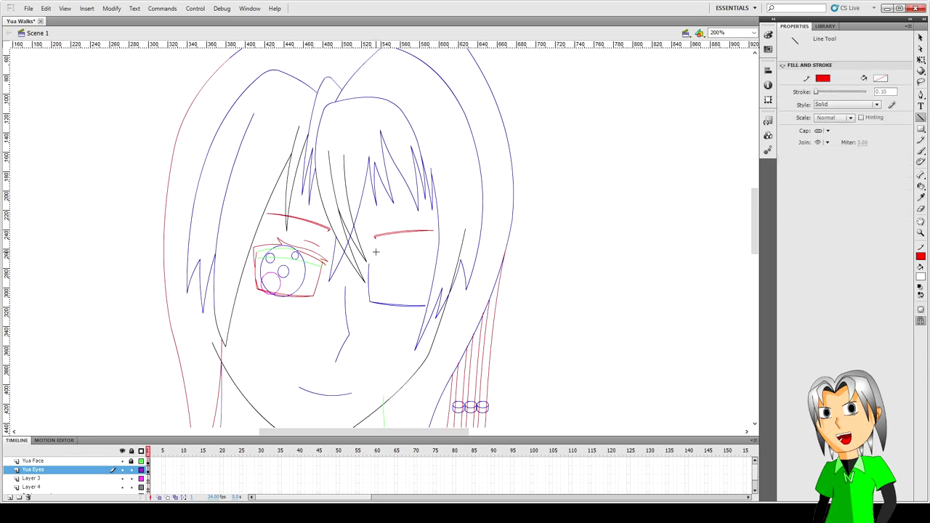
pyautogui.press('v')
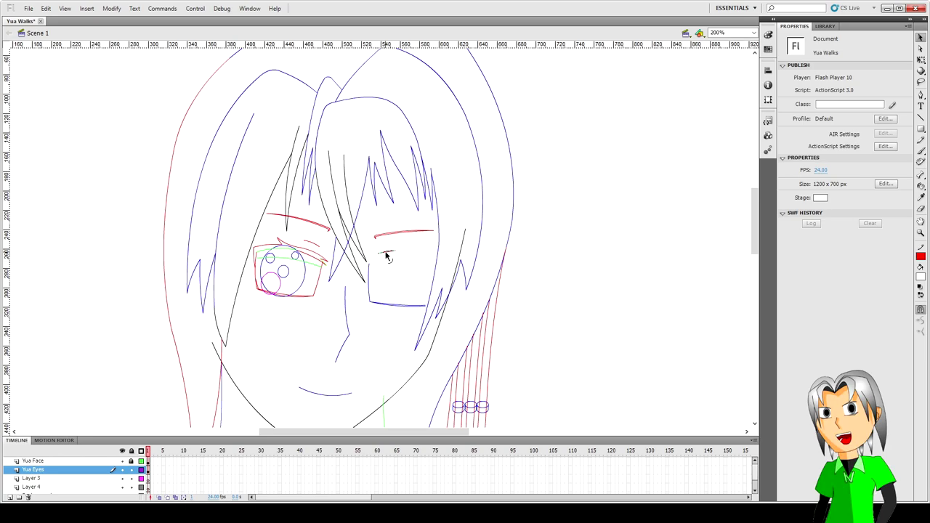
pyautogui.click(386, 253)
pyautogui.hotkey('ctrl', '=')
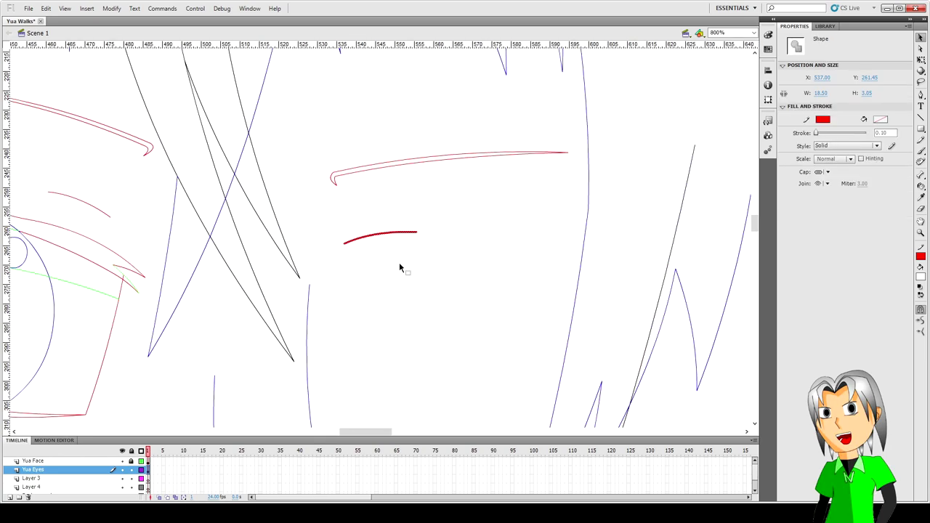
pyautogui.click(415, 247)
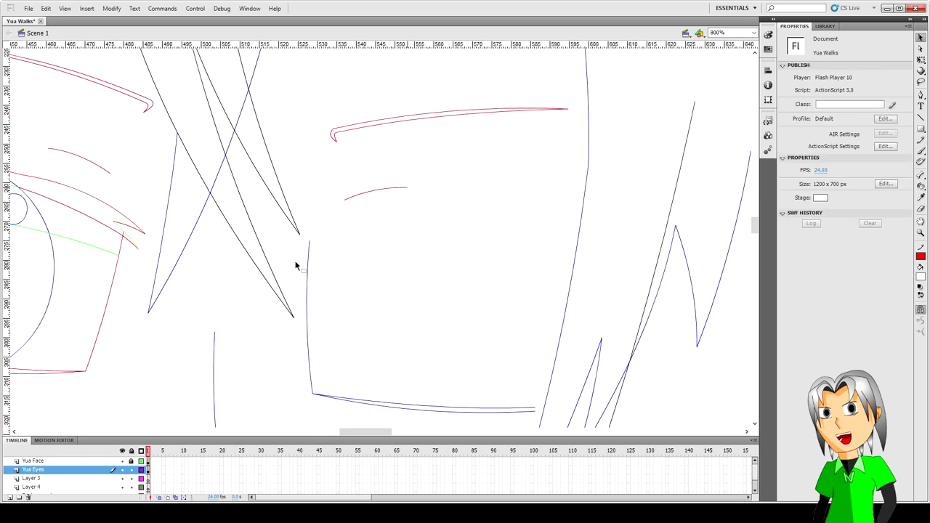
pyautogui.moveTo(373, 433); pyautogui.dragTo(354, 433)
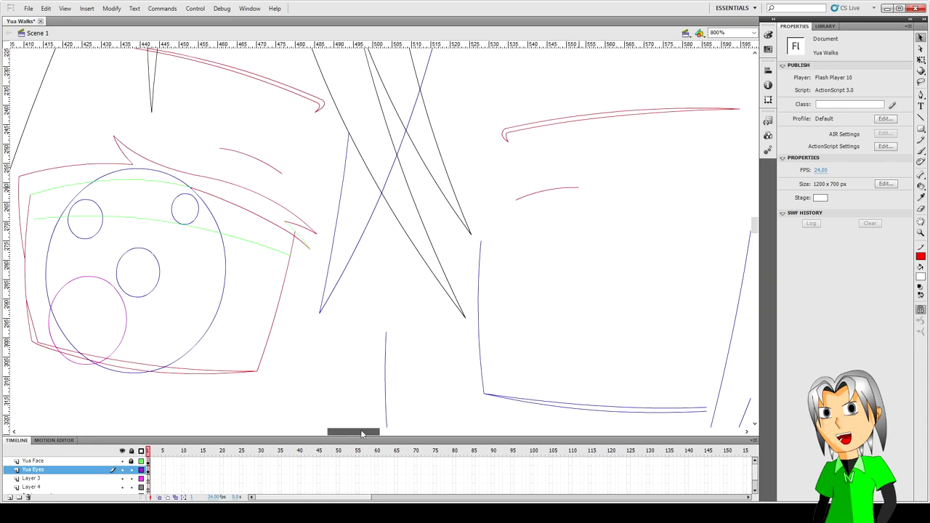
pyautogui.moveTo(480, 262); pyautogui.dragTo(482, 260)
pyautogui.click(492, 245)
pyautogui.scroll(-3, 536, 264)
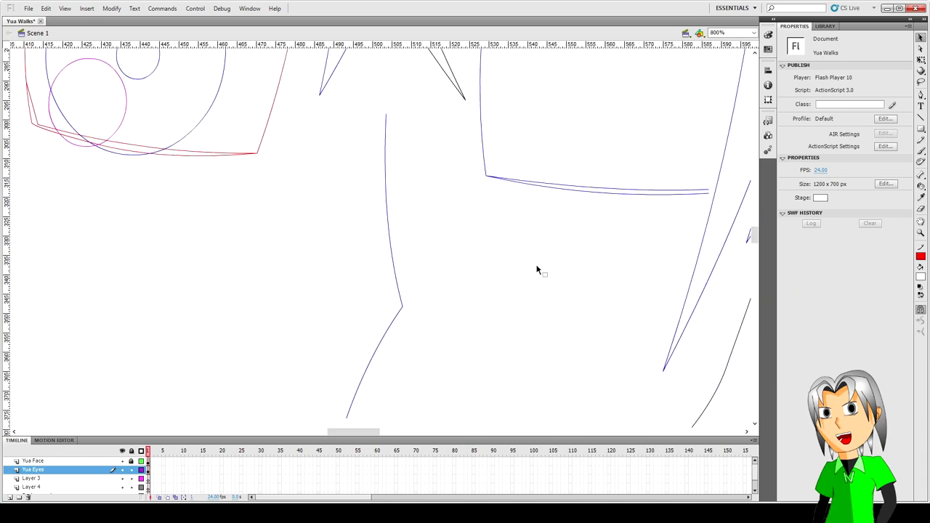
pyautogui.scroll(1, 535, 264)
pyautogui.scroll(-1, 531, 268)
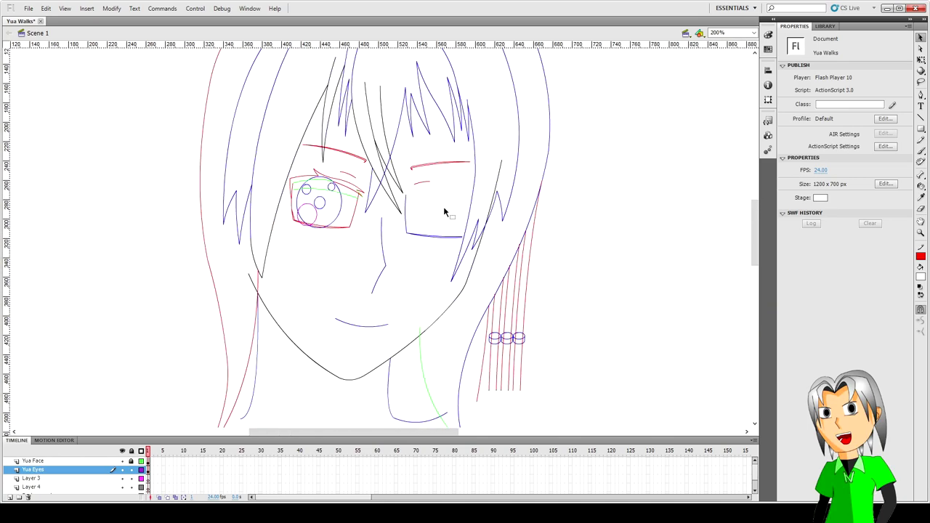
pyautogui.scroll(1, 450, 204)
pyautogui.scroll(1, 458, 189)
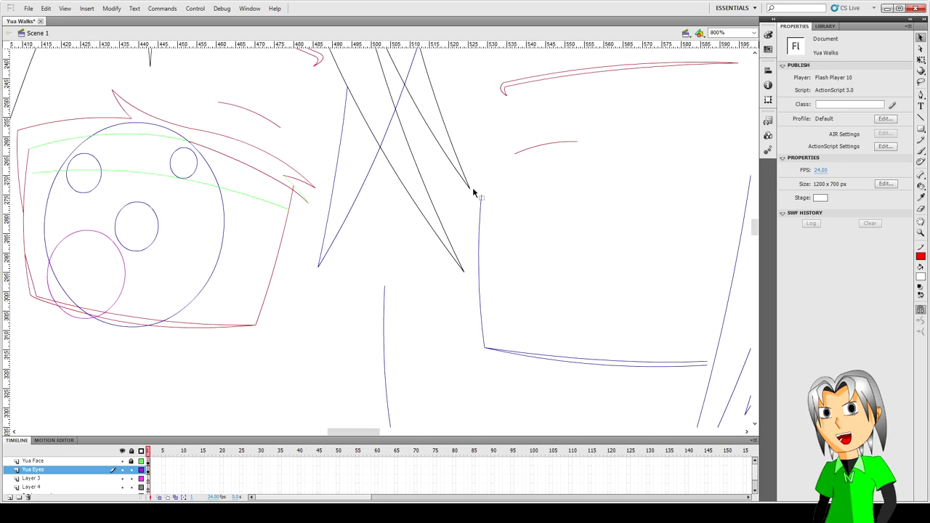
# Draw the red upper lid across the eye top as two gently curved stretches.
pyautogui.press('n')
pyautogui.moveTo(472, 188); pyautogui.dragTo(593, 178)
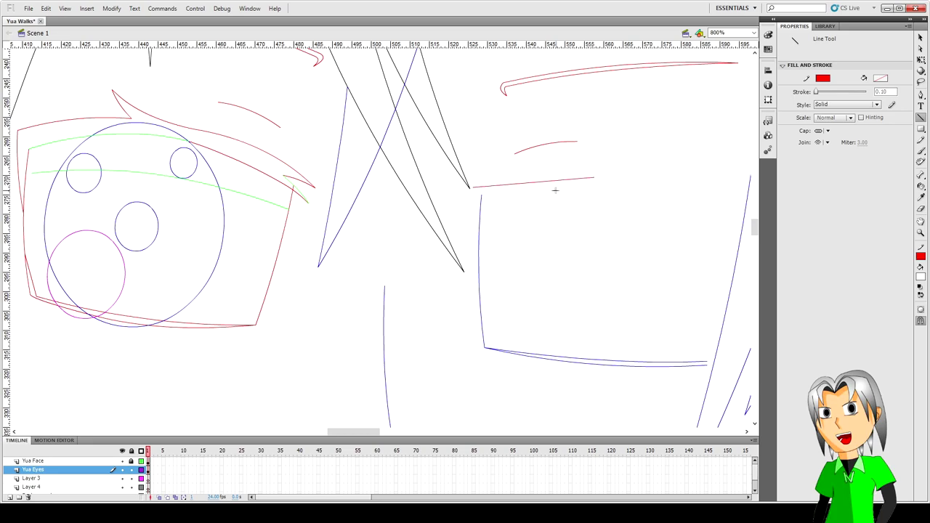
pyautogui.press('v')
pyautogui.moveTo(535, 182); pyautogui.dragTo(538, 177)
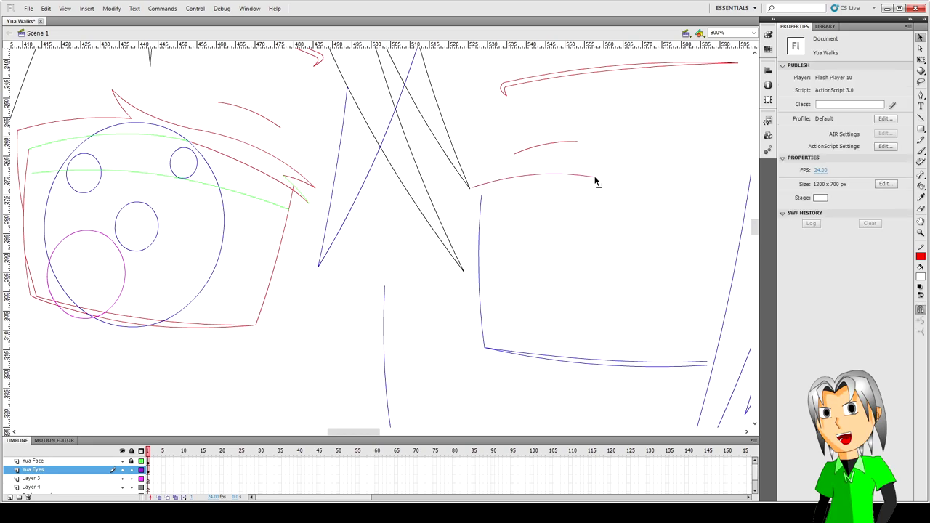
pyautogui.press('n')
pyautogui.moveTo(595, 178)
pyautogui.mouseDown()
pyautogui.moveTo(653, 171)
pyautogui.moveTo(627, 179)
pyautogui.mouseUp()
pyautogui.press('v')
pyautogui.click(602, 183)
pyautogui.click(607, 152)
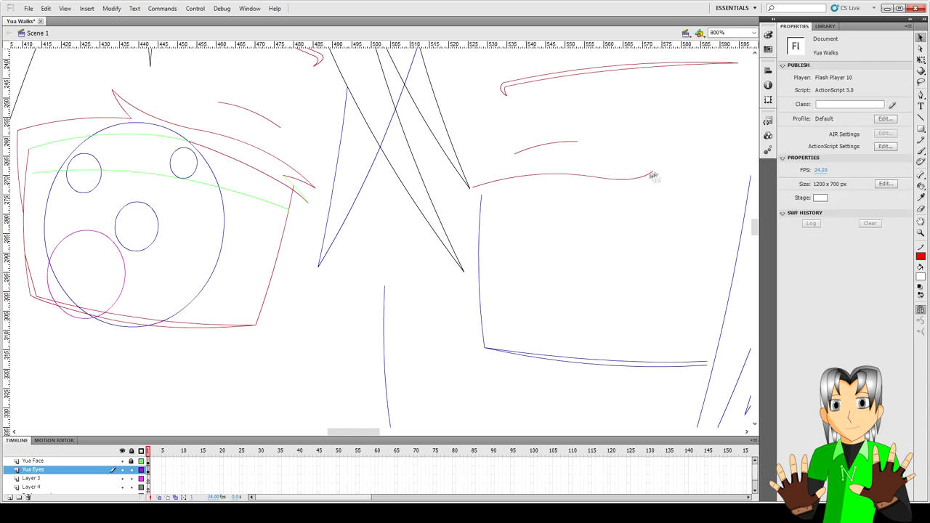
# Pull up a small peak at the lid's end and run the line down the eye's right edge.
pyautogui.moveTo(651, 175); pyautogui.dragTo(660, 168)
pyautogui.press('n')
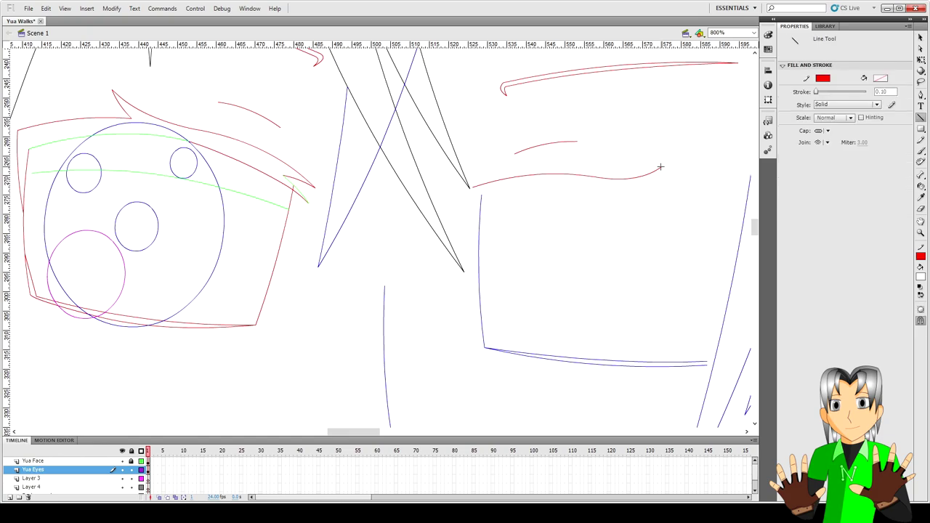
pyautogui.moveTo(660, 169); pyautogui.dragTo(650, 181)
pyautogui.moveTo(653, 181)
pyautogui.mouseDown()
pyautogui.moveTo(732, 193)
pyautogui.moveTo(716, 275)
pyautogui.mouseUp()
pyautogui.press('v')
pyautogui.press('n')
pyautogui.press('v')
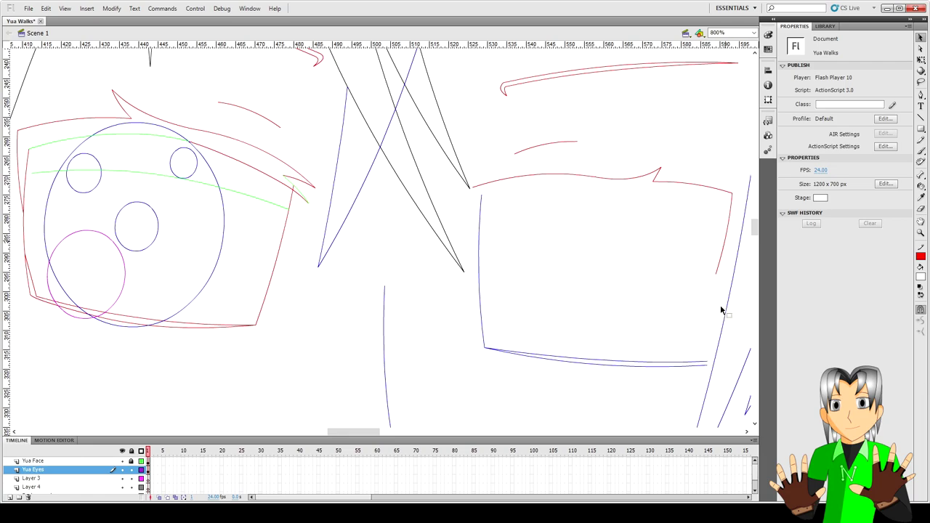
# Delete the tiny closing segment at the bottom blue line's right end.
pyautogui.doubleClick(487, 352)
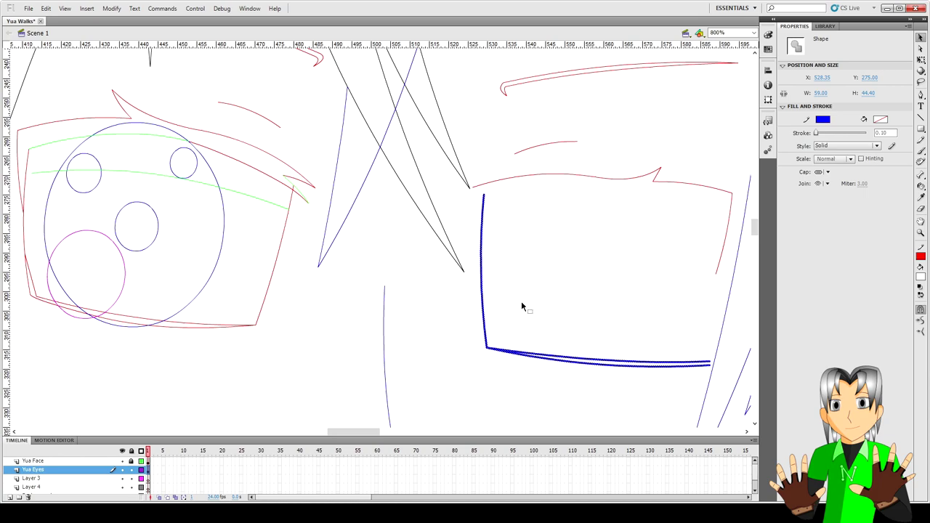
pyautogui.click(521, 301)
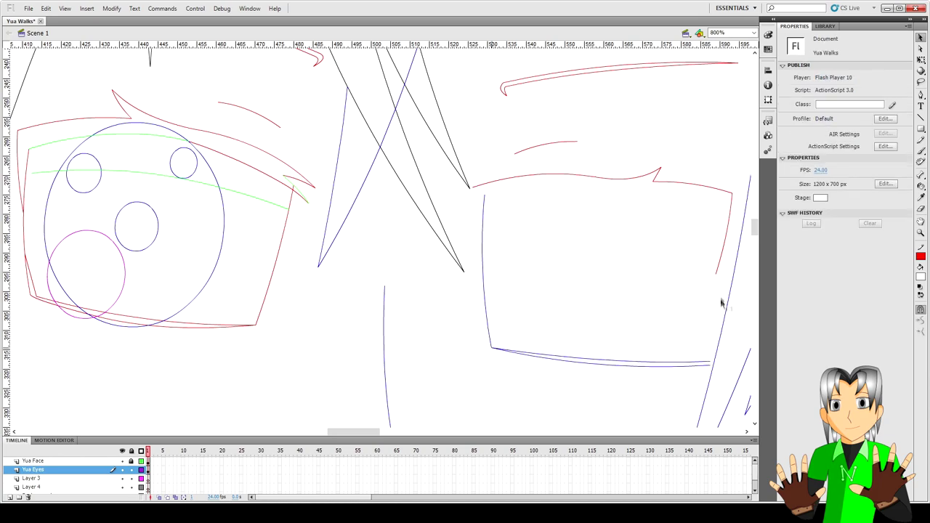
pyautogui.click(711, 365)
pyautogui.press('Delete')
# Add a downward red flick at the lid's left corner and move the blue left edge leftward.
pyautogui.press('n')
pyautogui.moveTo(473, 187); pyautogui.dragTo(506, 188)
pyautogui.press('v')
pyautogui.click(474, 202)
pyautogui.moveTo(489, 188); pyautogui.dragTo(471, 220)
pyautogui.click(483, 220)
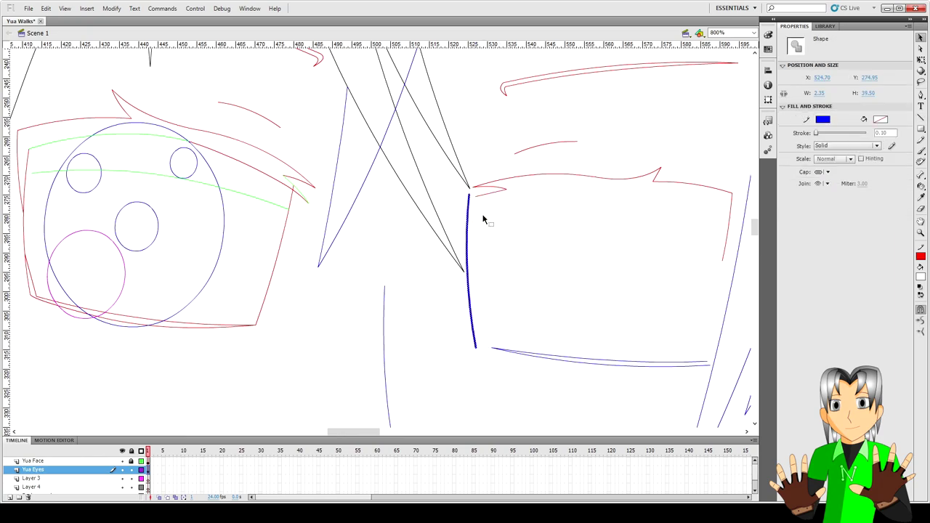
pyautogui.click(491, 199)
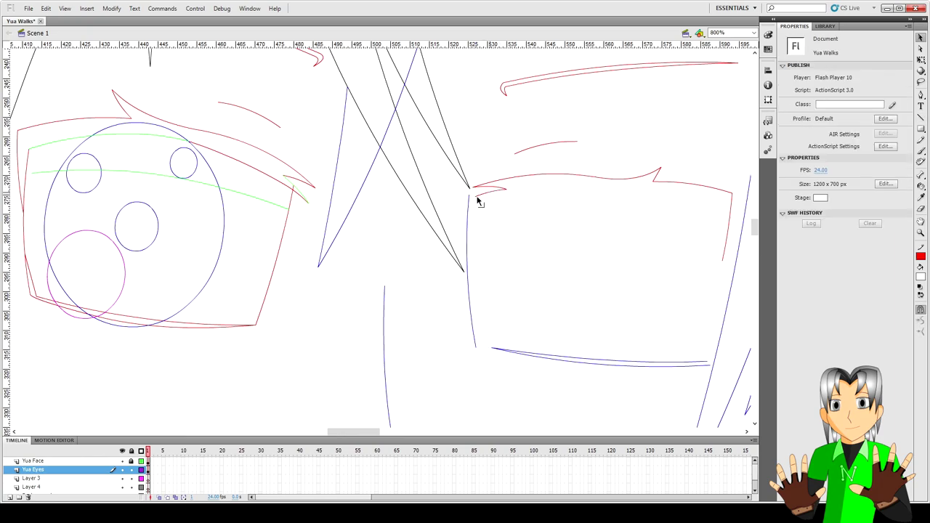
# Draw and bend a red line under the upper lid, then redraw the lid segment rising to the vertex.
pyautogui.moveTo(477, 196); pyautogui.dragTo(608, 192)
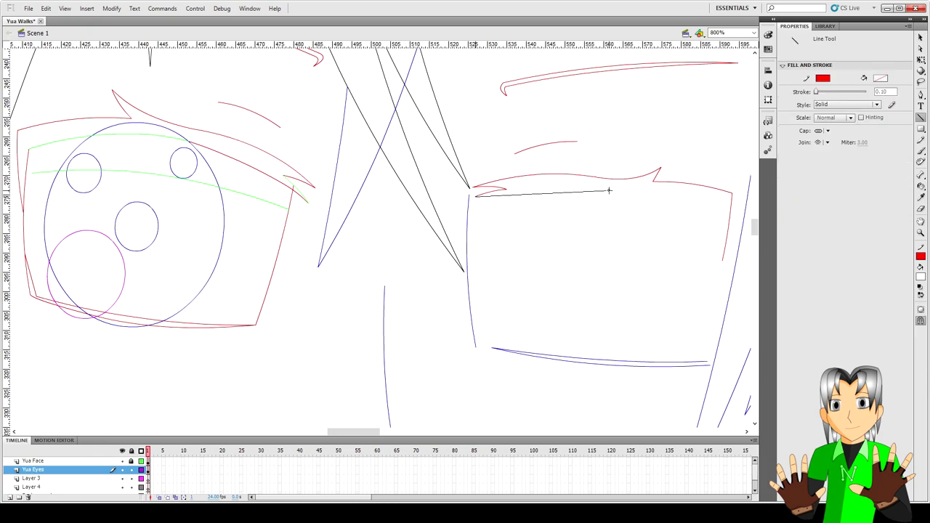
pyautogui.moveTo(551, 198); pyautogui.dragTo(556, 193)
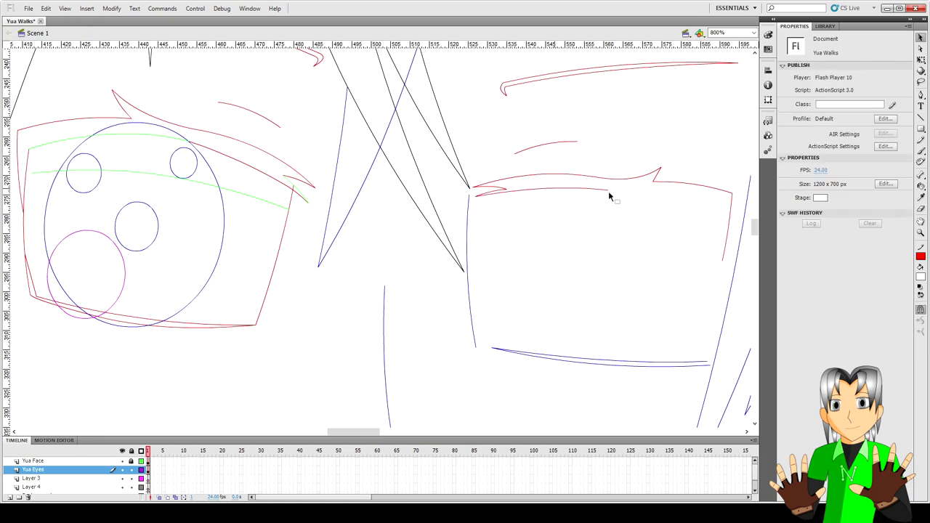
pyautogui.moveTo(610, 193); pyautogui.dragTo(723, 210)
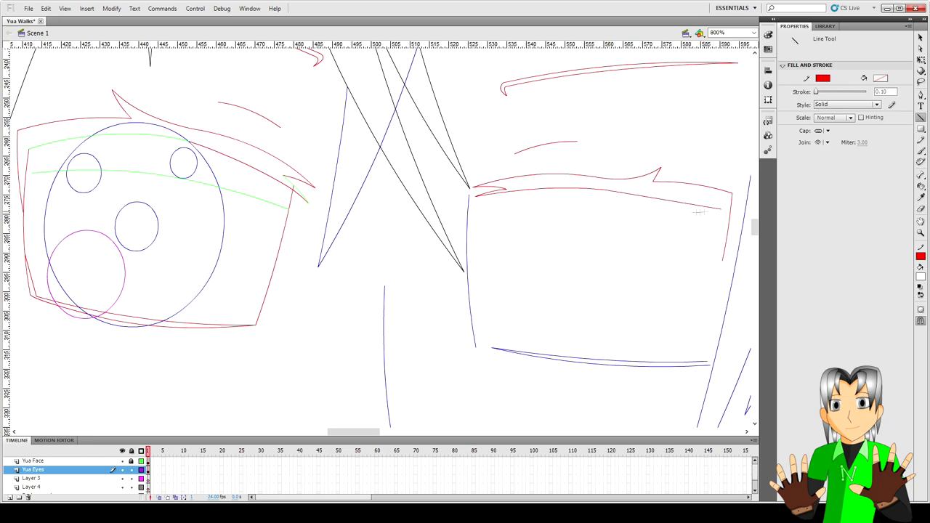
pyautogui.click(495, 202)
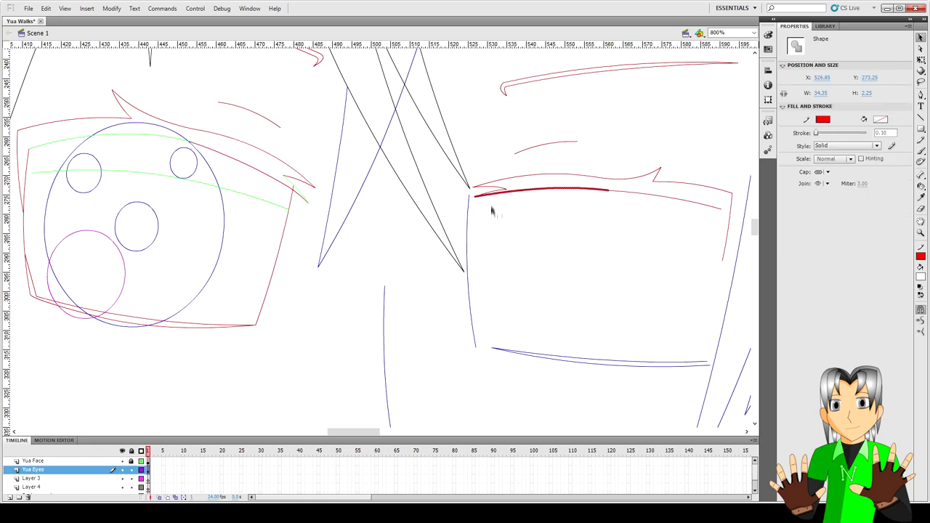
pyautogui.press('Delete')
pyautogui.press('n')
pyautogui.moveTo(477, 214); pyautogui.dragTo(609, 192)
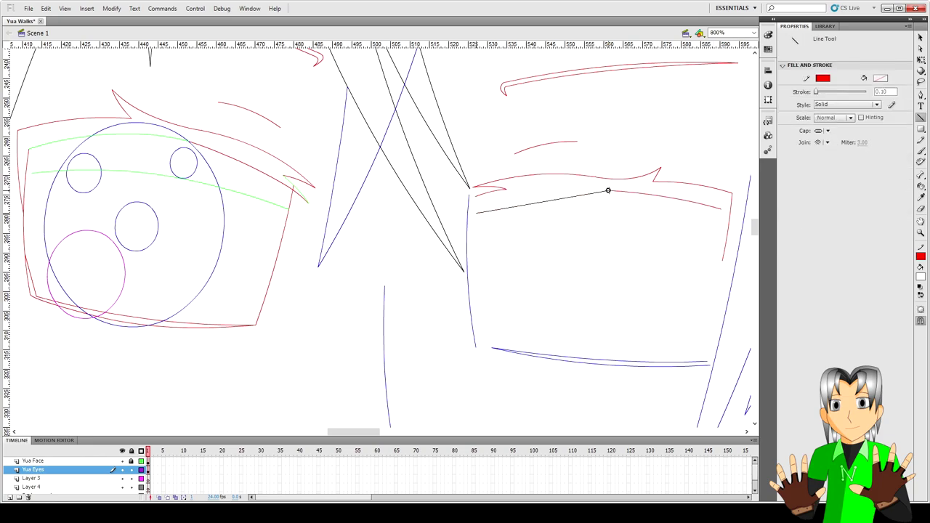
# Replace the misplaced red lid segments with a new line from the lid's outer vertex.
pyautogui.press('v')
pyautogui.click(530, 209)
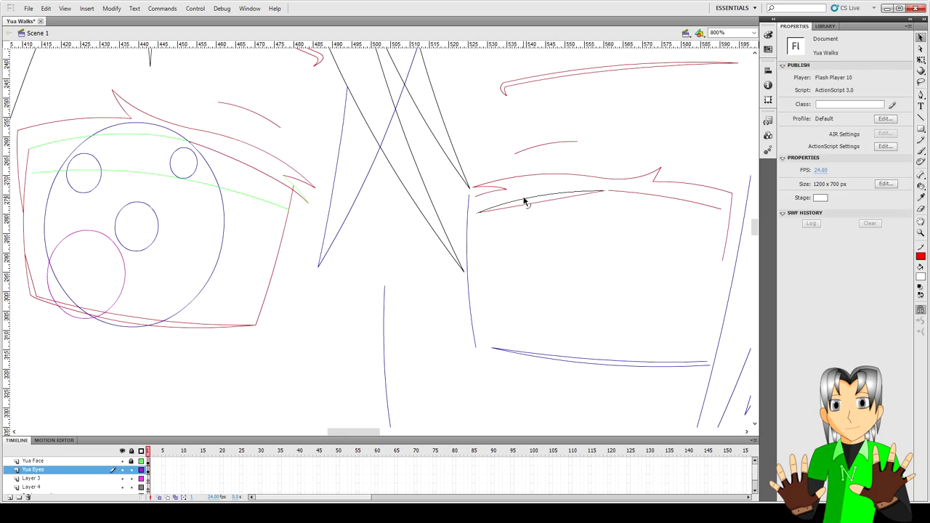
pyautogui.click(668, 203)
pyautogui.press('Delete')
pyautogui.press('n')
pyautogui.moveTo(609, 192)
pyautogui.mouseDown()
pyautogui.moveTo(720, 212)
pyautogui.moveTo(669, 204)
pyautogui.mouseUp()
pyautogui.press('v')
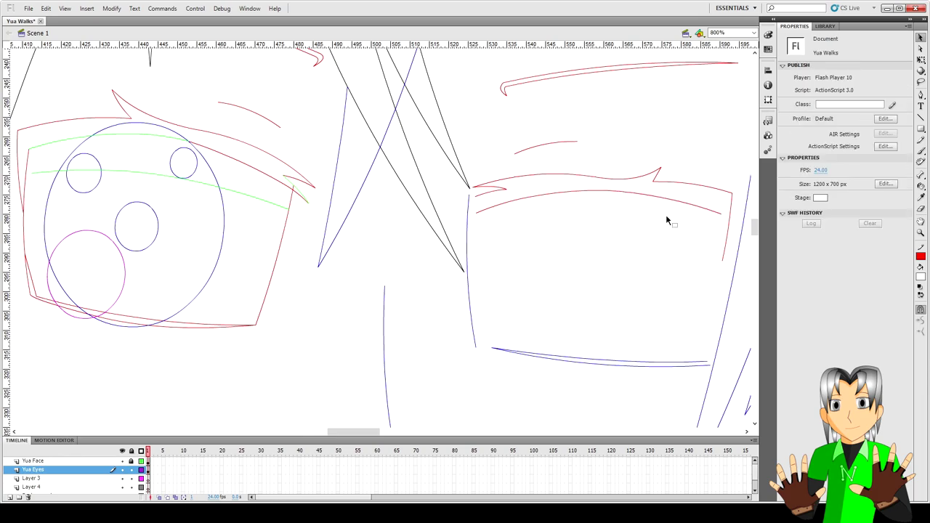
# Add a short red inner-corner stroke bent against the upper lid curve, removing part of that curve.
pyautogui.press('n')
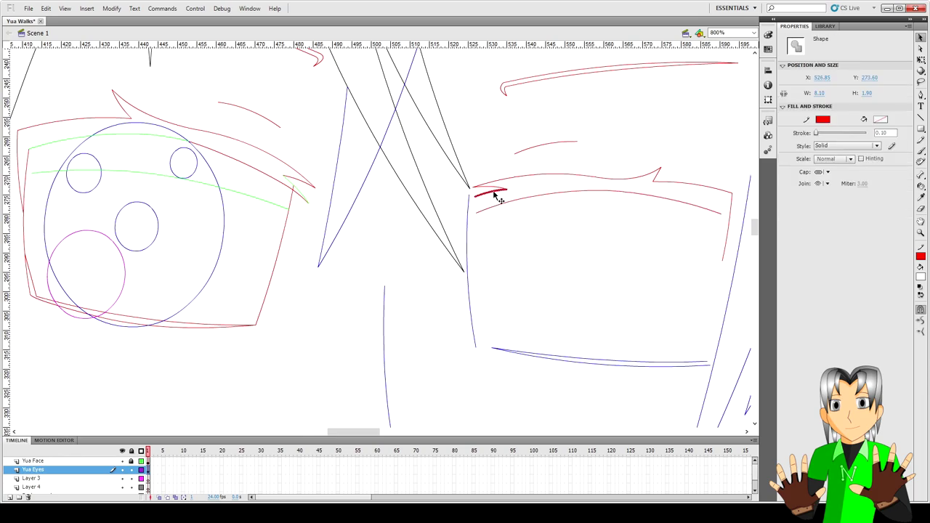
pyautogui.moveTo(480, 212); pyautogui.dragTo(507, 194)
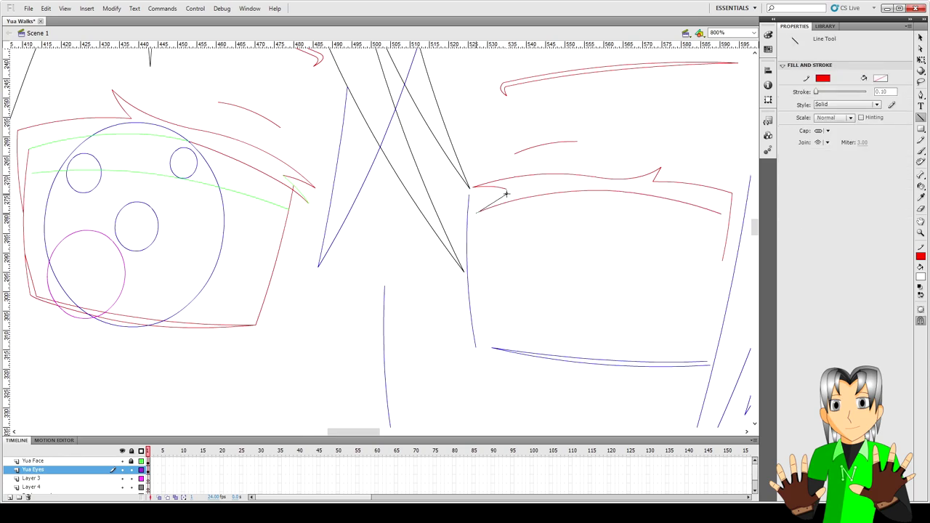
pyautogui.press('v')
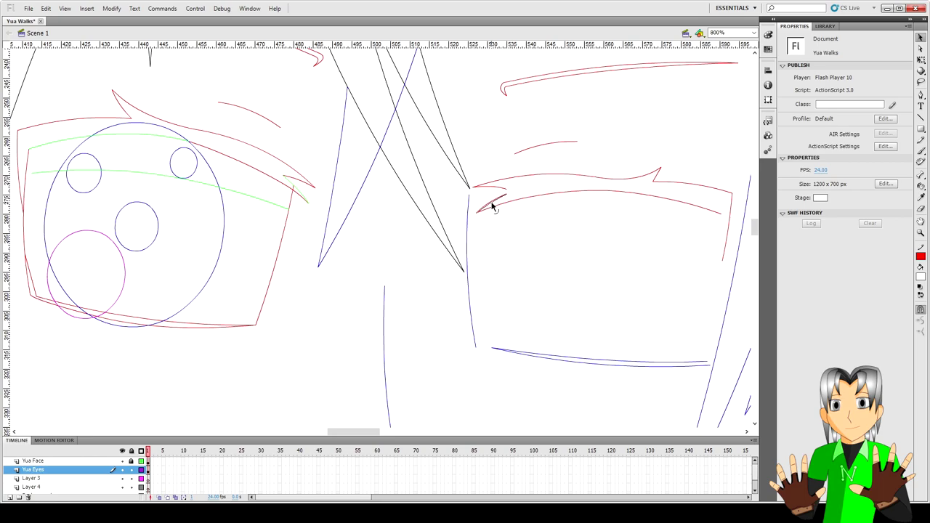
pyautogui.moveTo(492, 208); pyautogui.dragTo(493, 194)
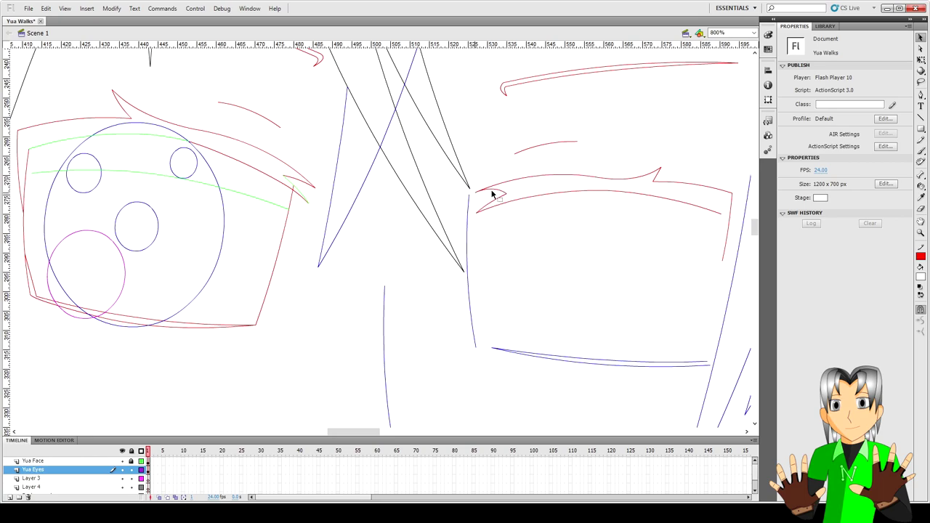
pyautogui.moveTo(495, 195); pyautogui.dragTo(480, 194)
pyautogui.click(478, 201)
pyautogui.press('Delete')
# Delete the upper lid's outer end and try redrawing it, undoing the attempt.
pyautogui.click(716, 192)
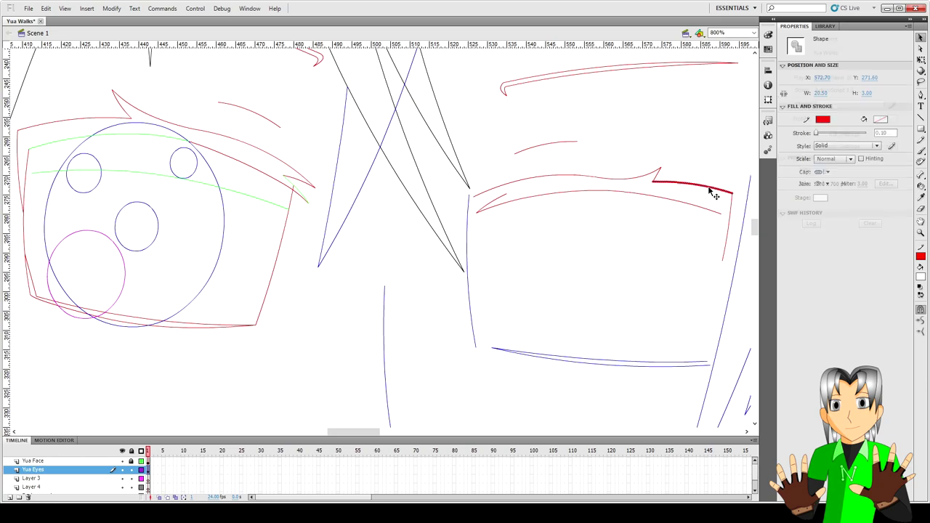
pyautogui.press('Delete')
pyautogui.press('n')
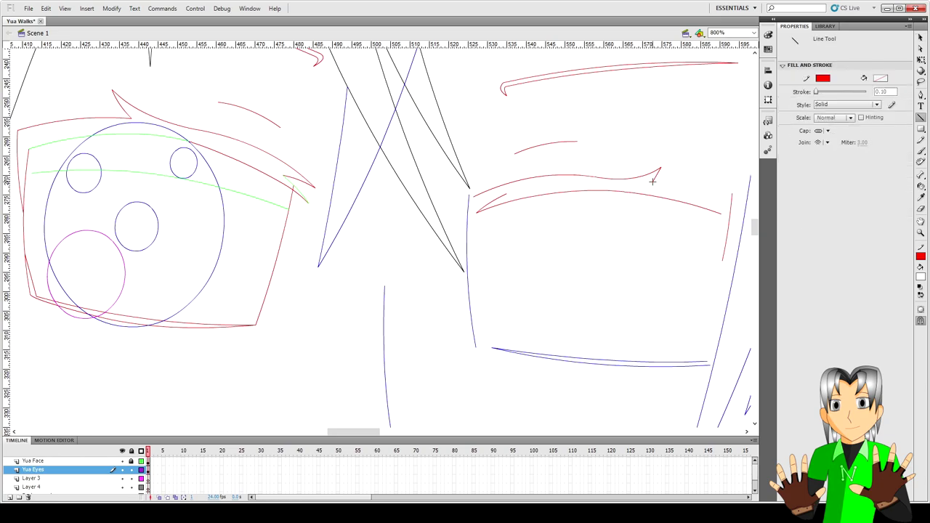
pyautogui.moveTo(655, 182); pyautogui.dragTo(722, 199)
pyautogui.hotkey('ctrl', 'z')
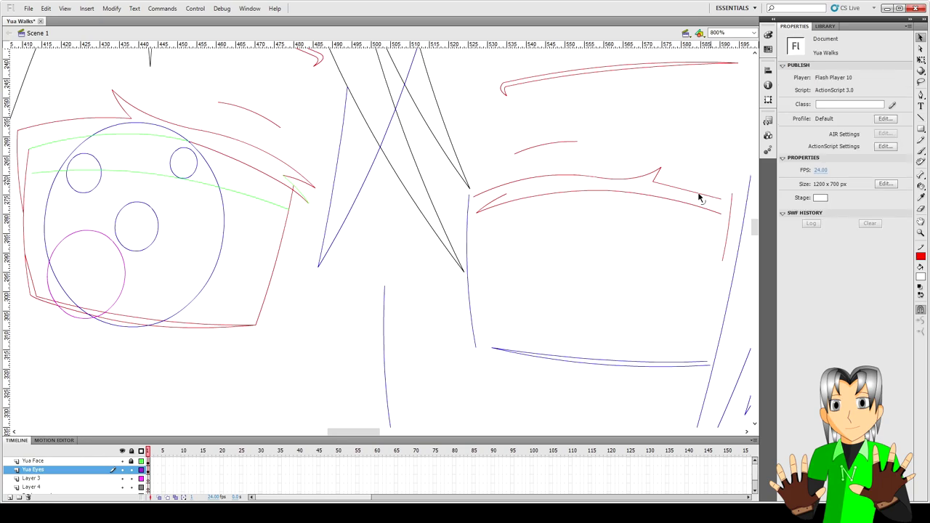
pyautogui.press('v')
# Move the vertical red stroke lower and add an upturned line at the lid's outer corner.
pyautogui.click(729, 221)
pyautogui.moveTo(732, 221); pyautogui.dragTo(715, 273)
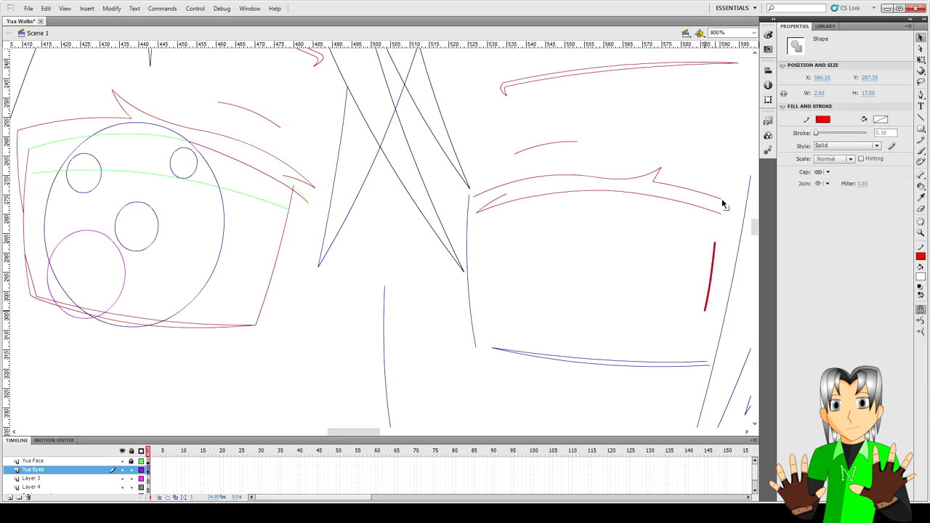
pyautogui.press('n')
pyautogui.moveTo(721, 199); pyautogui.dragTo(738, 199)
pyautogui.press('v')
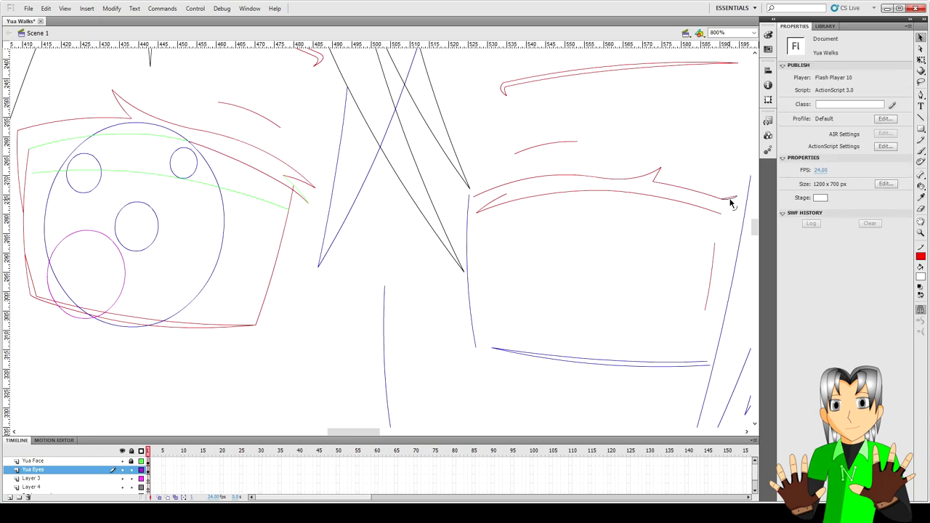
pyautogui.moveTo(732, 203); pyautogui.dragTo(737, 196)
# Draw red lines down the eye's outer side and up from the bottom curve's end.
pyautogui.press('n')
pyautogui.moveTo(719, 250); pyautogui.dragTo(728, 215)
pyautogui.press('v')
pyautogui.moveTo(714, 261); pyautogui.dragTo(721, 285)
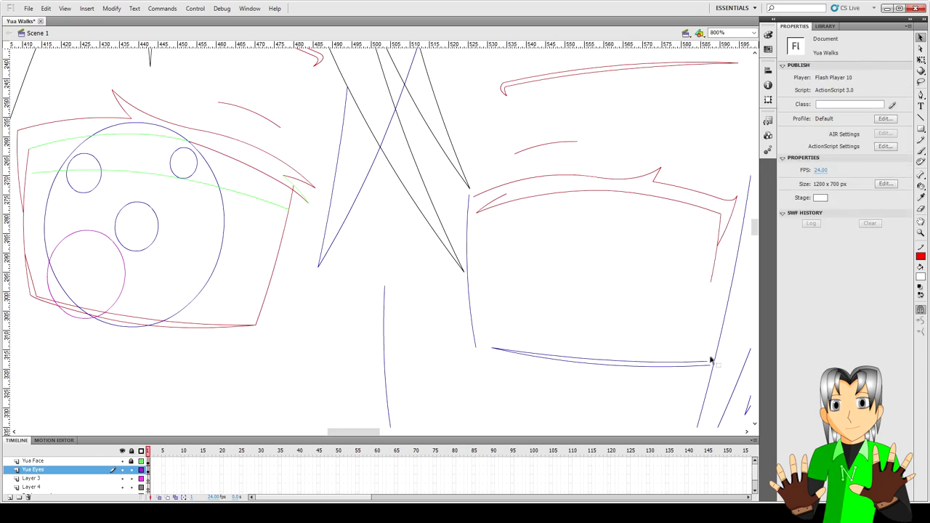
pyautogui.press('n')
pyautogui.moveTo(703, 362); pyautogui.dragTo(713, 311)
pyautogui.press('v')
# Delete a stray corner piece and narrow the bottom curve with its corner stroke.
pyautogui.click(712, 363)
pyautogui.click(716, 374)
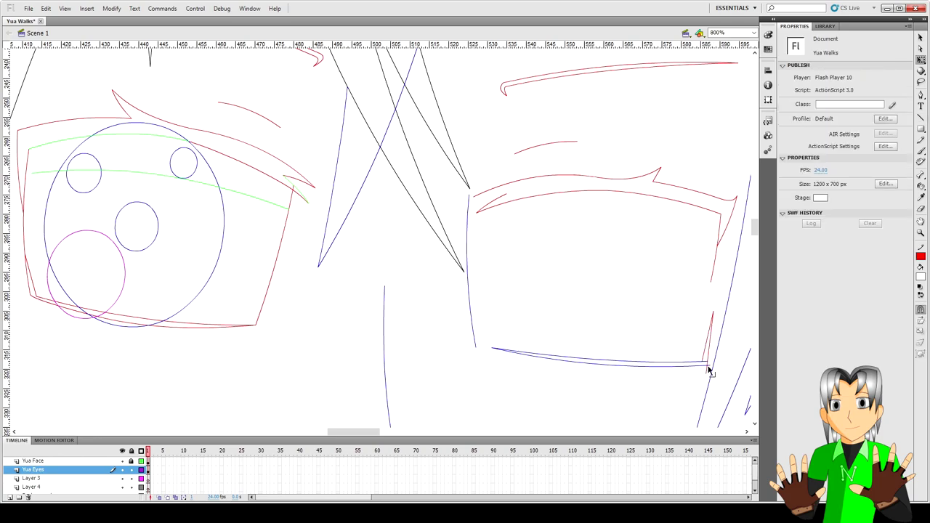
pyautogui.press('Delete')
pyautogui.click(718, 336)
pyautogui.keyDown('shift'); pyautogui.click(656, 350); pyautogui.keyUp('shift')
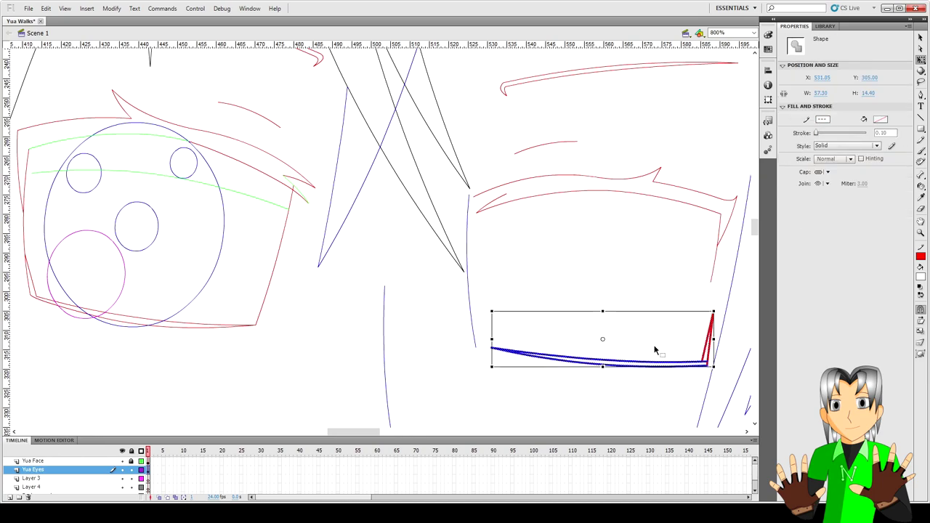
pyautogui.moveTo(714, 339); pyautogui.dragTo(707, 338)
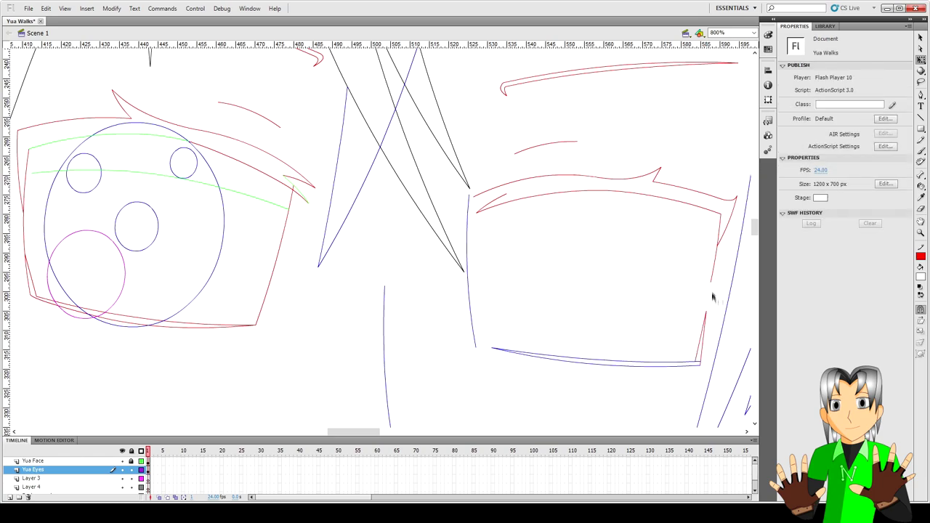
# Delete the short red bottom segment and the red diagonal stroke on the right.
pyautogui.click(696, 365)
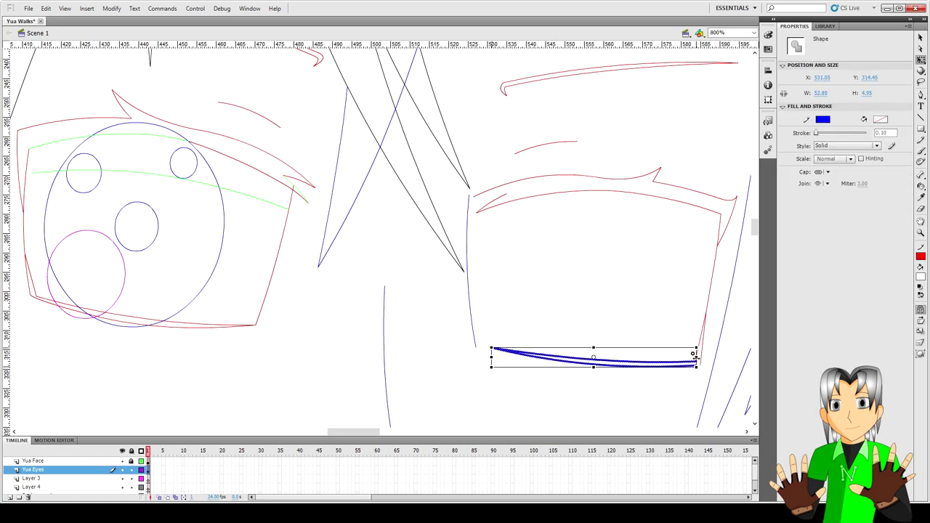
pyautogui.click(698, 319)
pyautogui.click(706, 291)
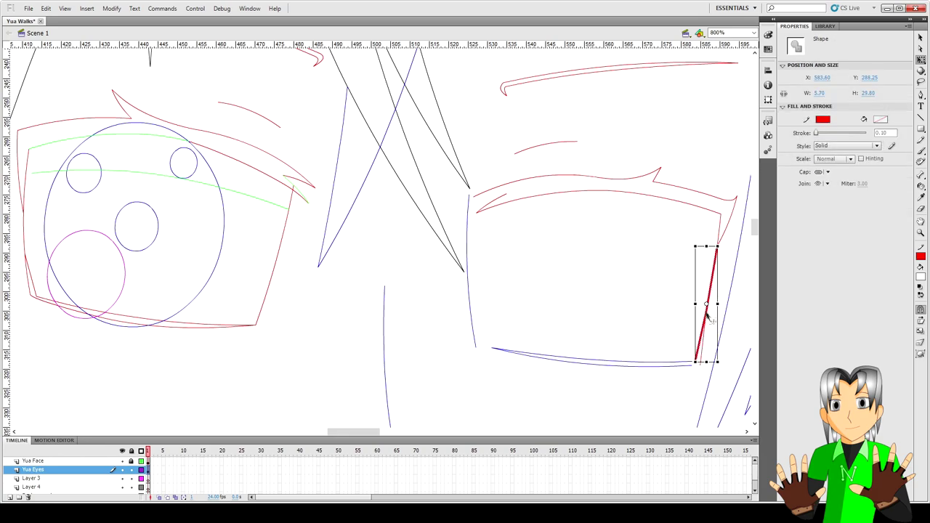
pyautogui.click(639, 323)
pyautogui.click(697, 338)
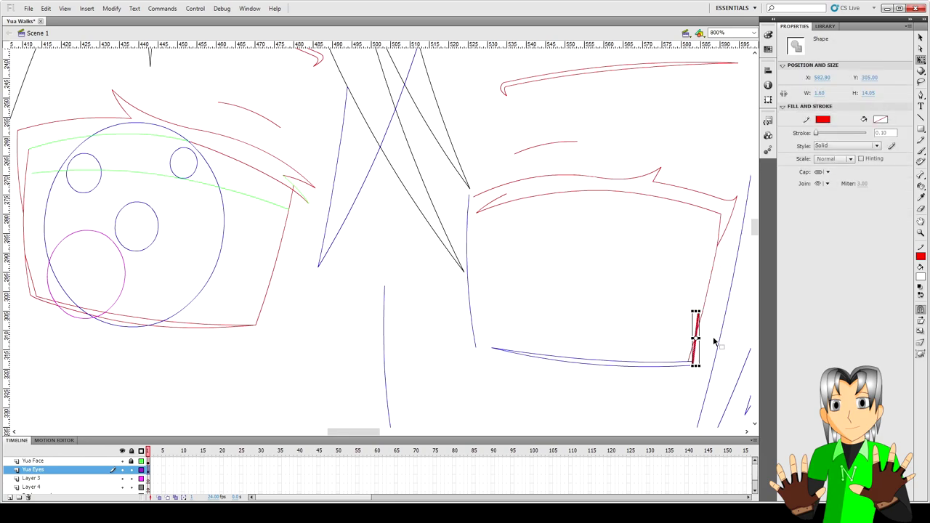
pyautogui.press('Delete')
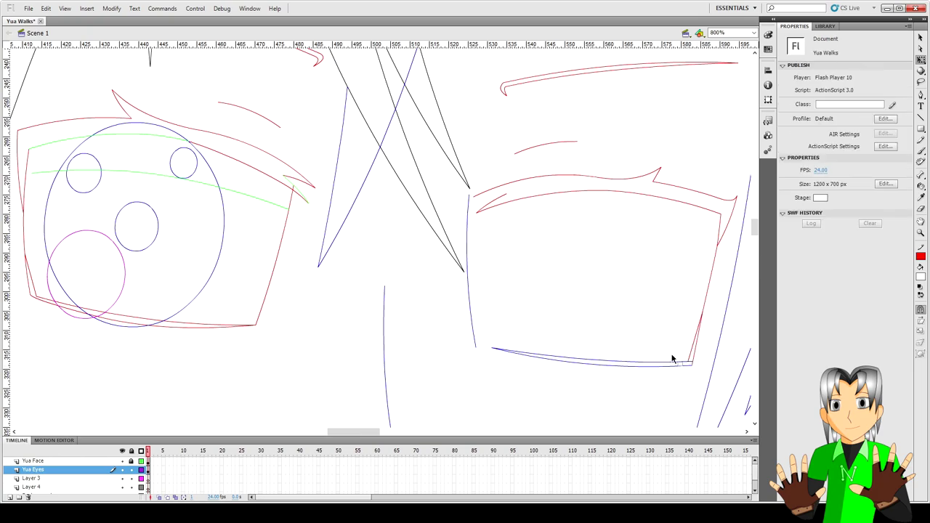
pyautogui.click(698, 342)
pyautogui.doubleClick(703, 298)
pyautogui.press('Delete')
# Redraw the red outer-side stroke with the Pen from the bottom corner up to the lid.
pyautogui.press('p')
pyautogui.moveTo(690, 362); pyautogui.dragTo(703, 311)
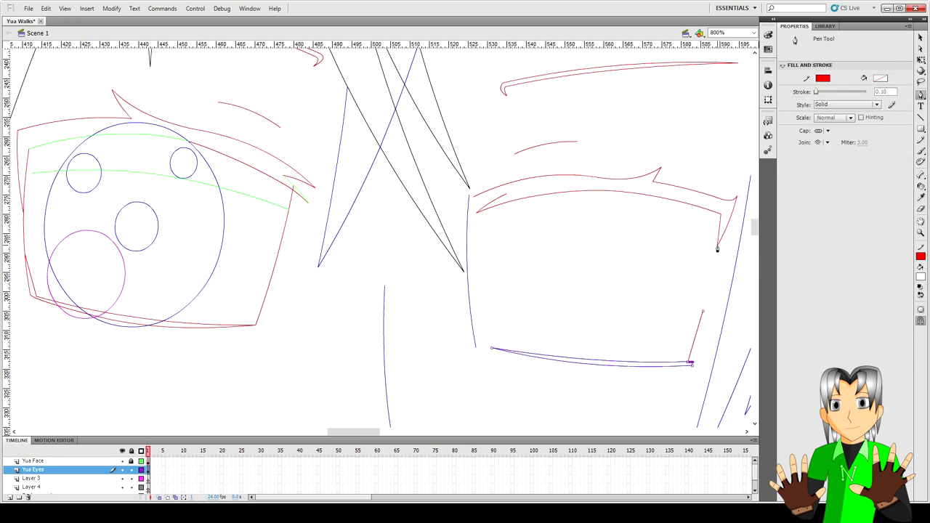
pyautogui.click(723, 195)
pyautogui.press('v')
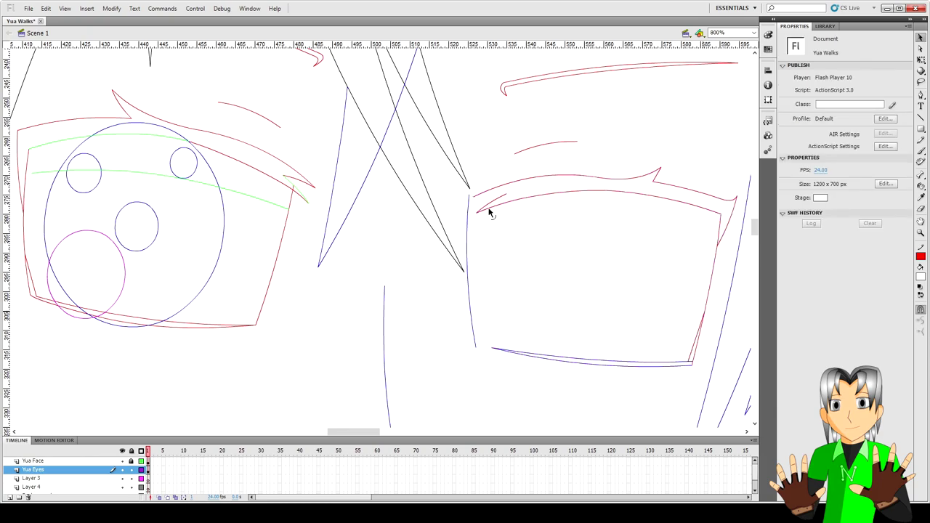
# Draw a vertical red inner-side line, then delete the stray thick red curve and vertical line.
pyautogui.press('n')
pyautogui.moveTo(490, 212); pyautogui.dragTo(490, 347)
pyautogui.press('v')
pyautogui.click(490, 289)
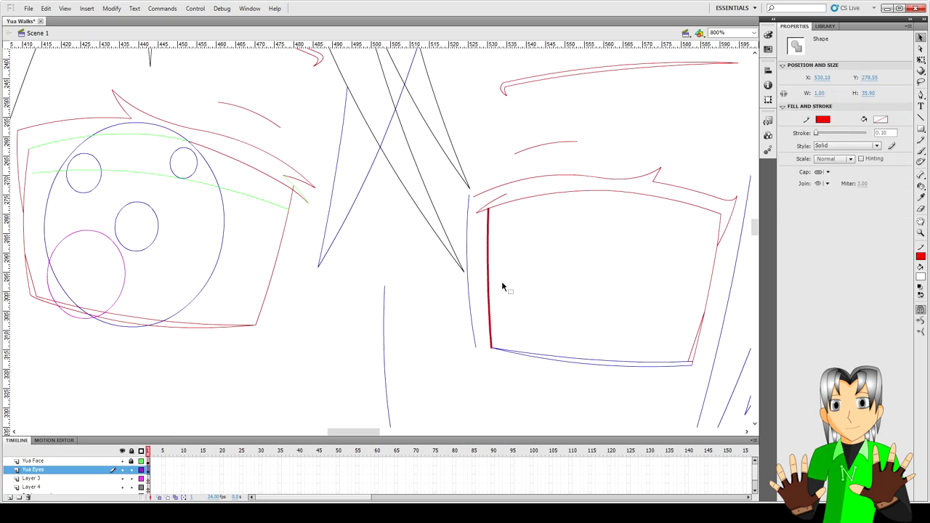
pyautogui.click(494, 211)
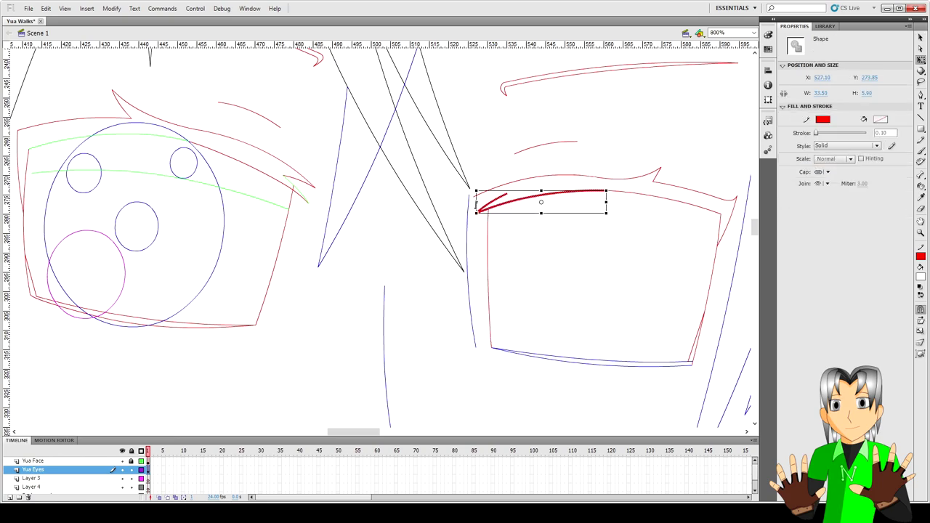
pyautogui.press('Delete')
pyautogui.click(469, 218)
pyautogui.press('Delete')
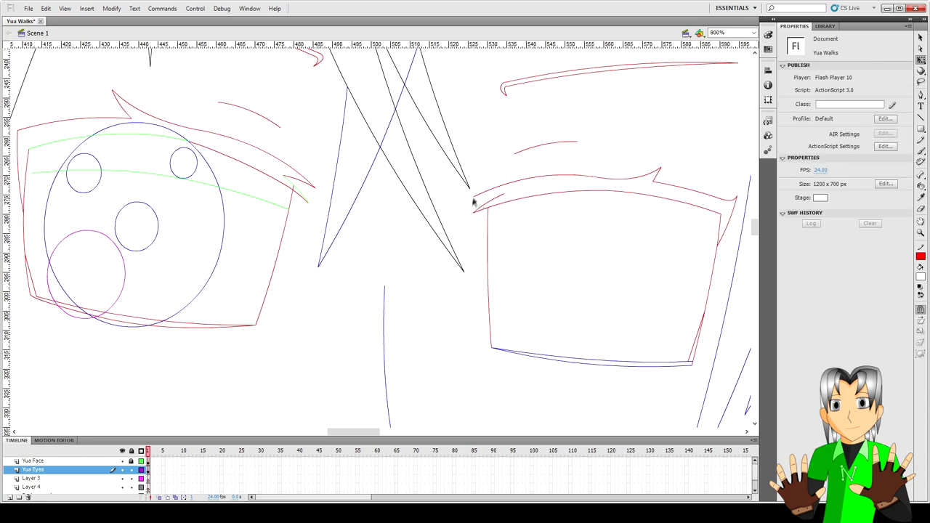
# Draw a short lash stroke at the right eye's inner upper corner.
pyautogui.click(483, 196)
pyautogui.press('Escape')
pyautogui.press('n')
pyautogui.moveTo(470, 196); pyautogui.dragTo(500, 193)
pyautogui.press('v')
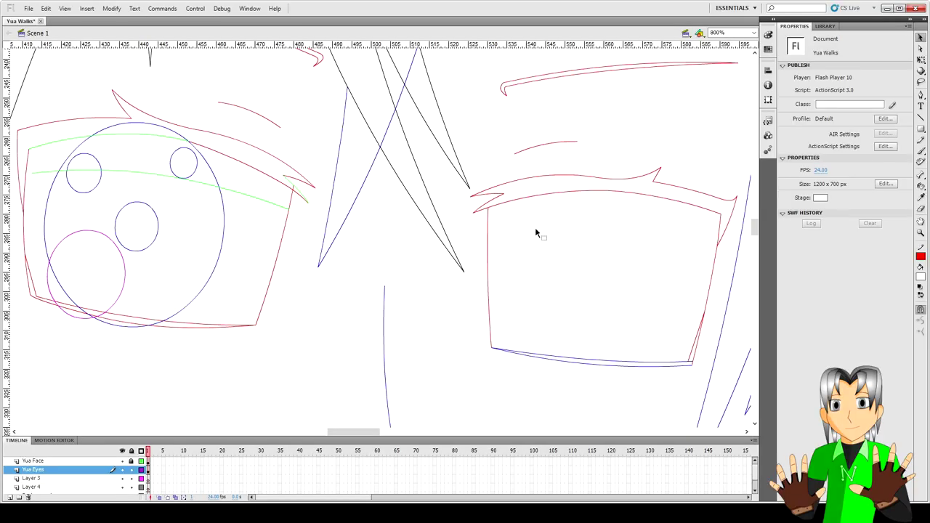
pyautogui.scroll(-2, 536, 232)
pyautogui.scroll(-2, 291, 218)
# Copy the left eye's iris into the right eye, outline it purple, and shrink it to fit.
pyautogui.click(279, 258)
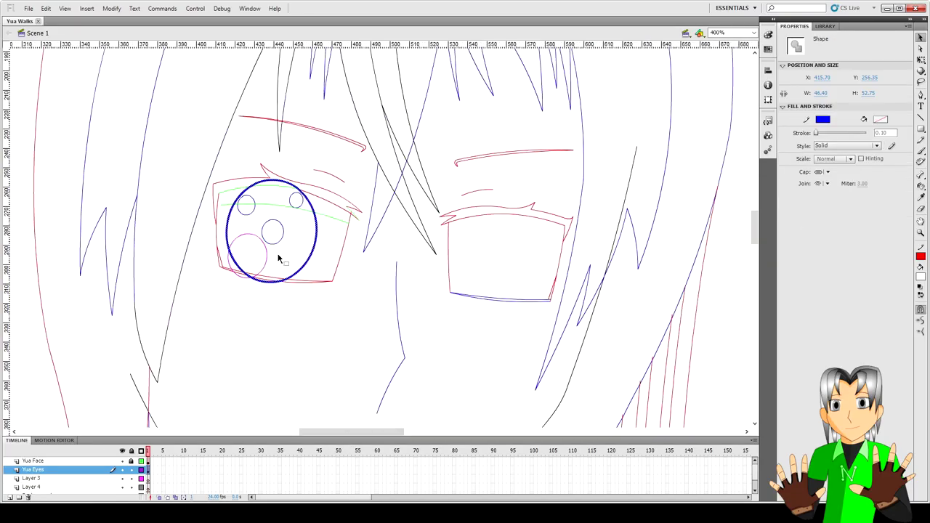
pyautogui.moveTo(279, 258); pyautogui.dragTo(501, 273)
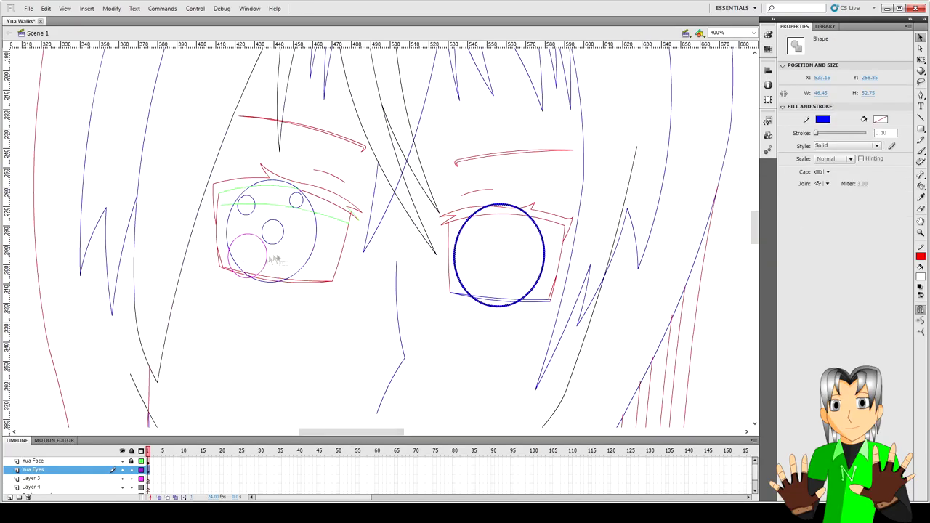
pyautogui.click(823, 119)
pyautogui.click(807, 190)
pyautogui.click(532, 305)
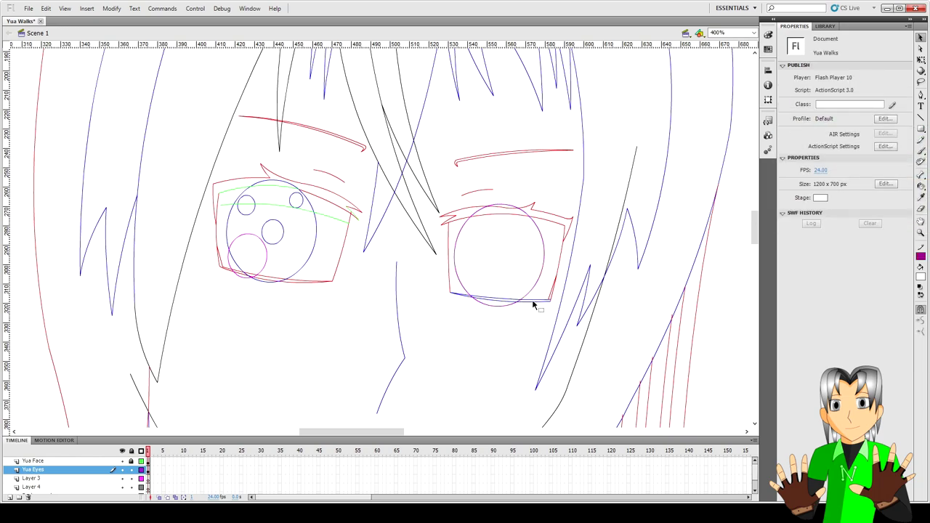
pyautogui.click(532, 304)
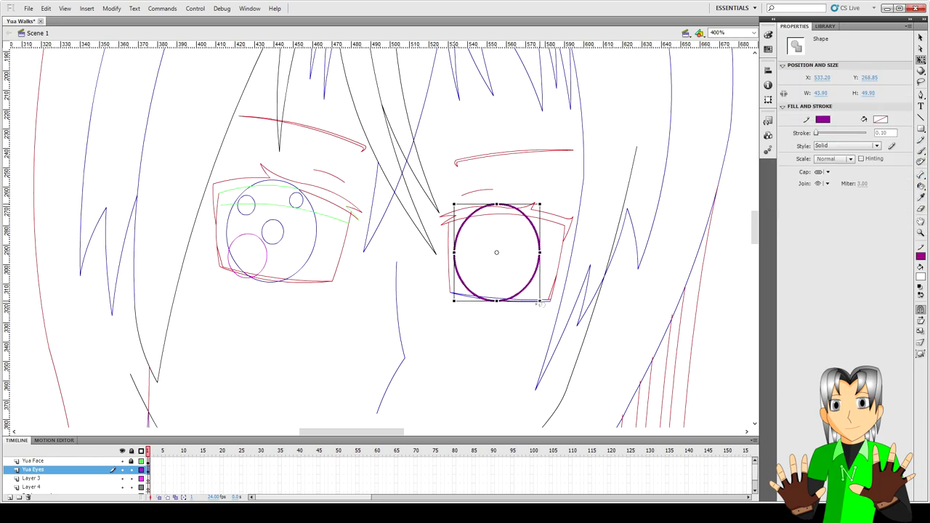
pyautogui.moveTo(544, 306); pyautogui.dragTo(540, 301)
pyautogui.press('Escape')
# Copy the middle highlight circle and the magenta circle into the right eye.
pyautogui.click(275, 234)
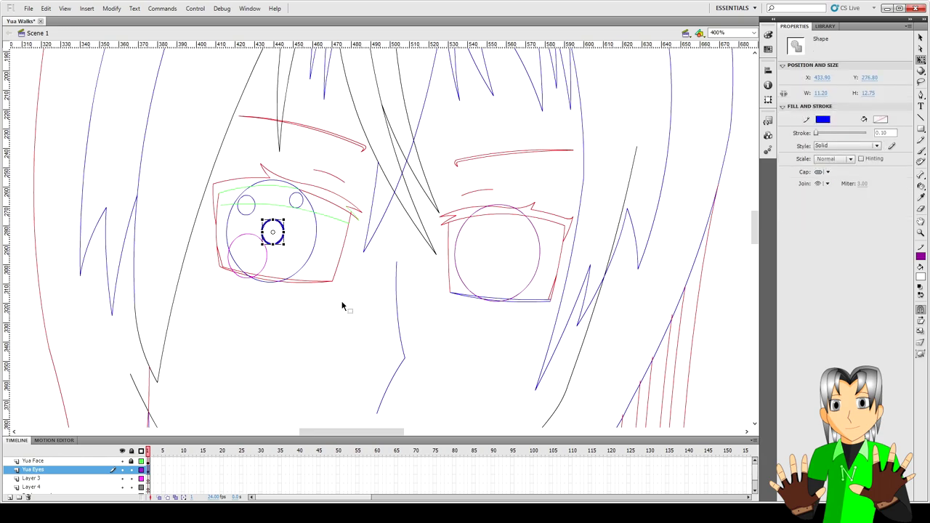
pyautogui.moveTo(275, 234); pyautogui.dragTo(499, 253)
pyautogui.hotkey('ctrl', '=')
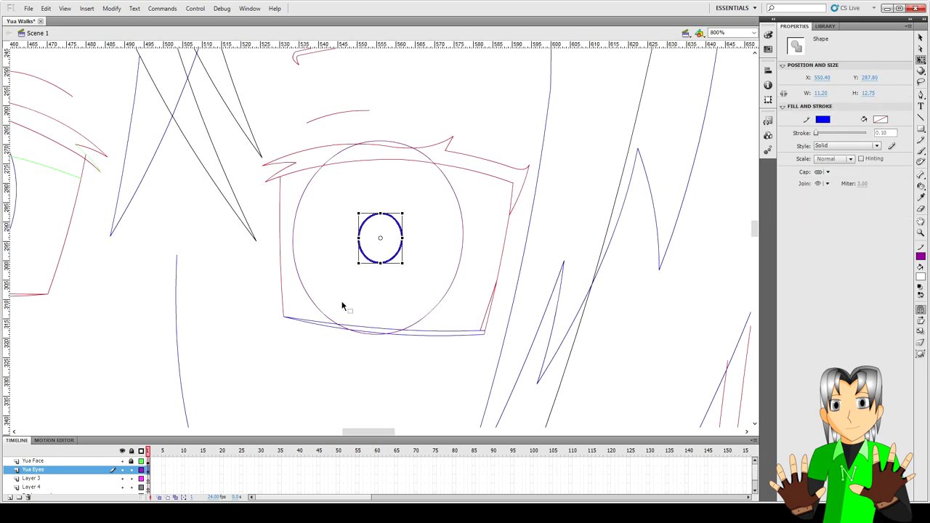
pyautogui.moveTo(404, 262); pyautogui.dragTo(407, 264)
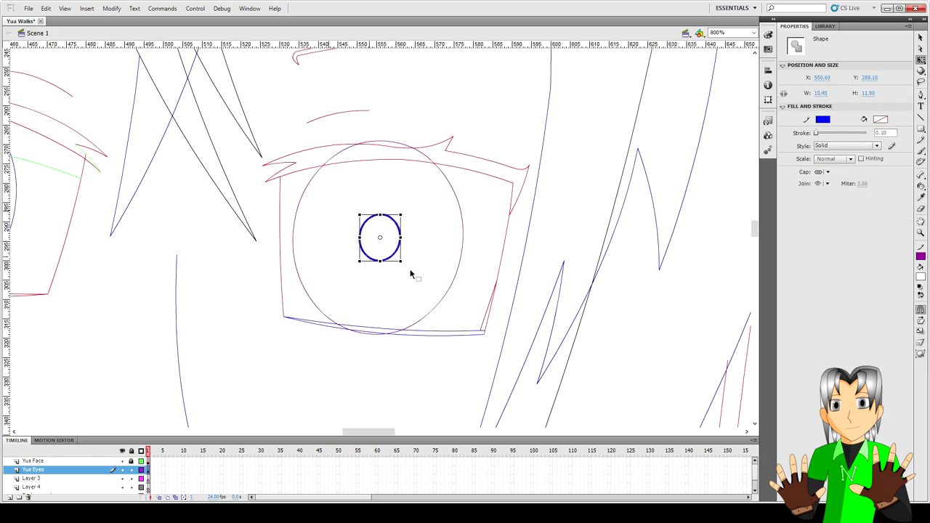
pyautogui.click(416, 276)
pyautogui.moveTo(369, 431); pyautogui.dragTo(346, 431)
pyautogui.moveTo(215, 262); pyautogui.dragTo(672, 327)
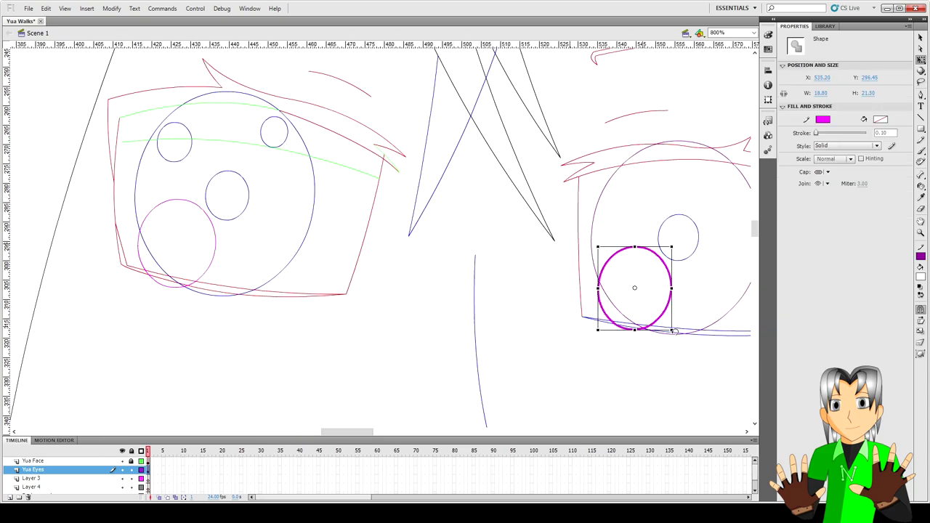
pyautogui.click(646, 403)
# Copy the left eye's small highlight circles into the right eye's upper left.
pyautogui.click(287, 142)
pyautogui.moveTo(369, 431); pyautogui.dragTo(334, 431)
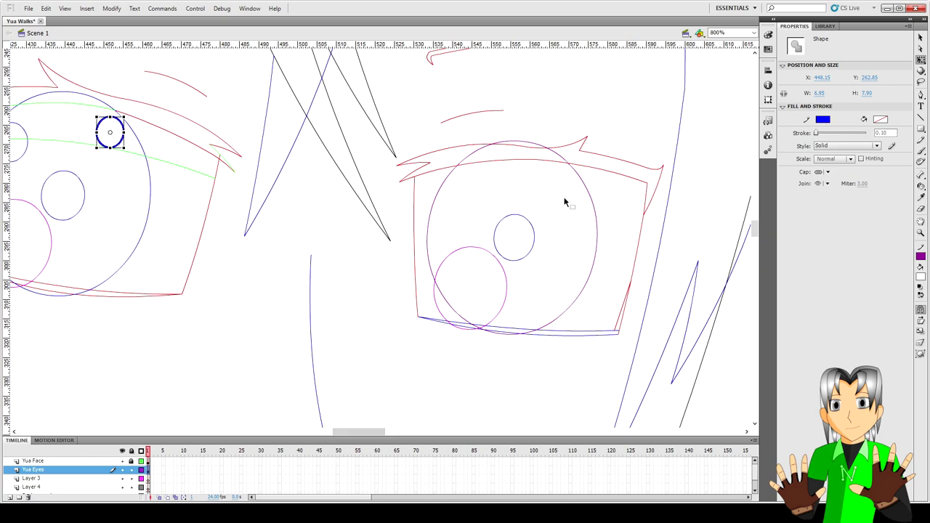
pyautogui.moveTo(120, 142); pyautogui.dragTo(574, 196)
pyautogui.click(566, 230)
pyautogui.moveTo(367, 431); pyautogui.dragTo(353, 431)
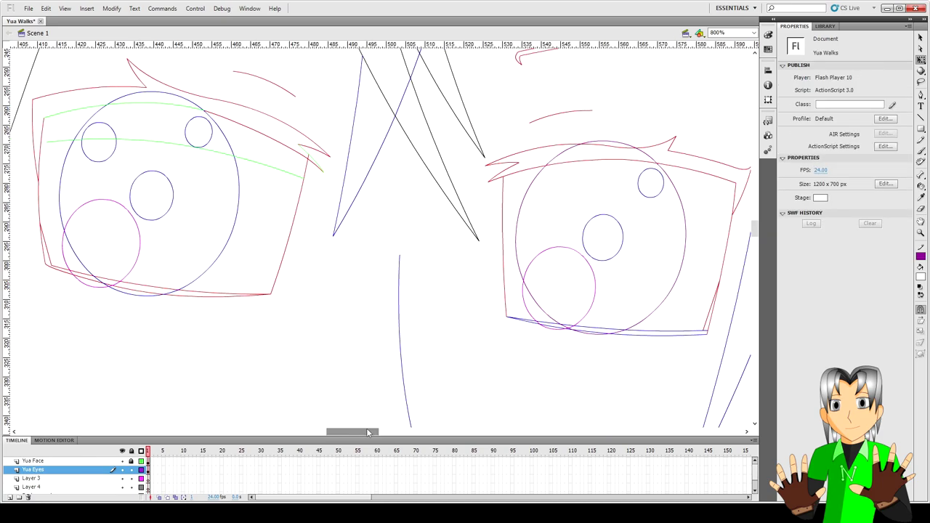
pyautogui.click(99, 142)
pyautogui.moveTo(100, 142)
pyautogui.mouseDown()
pyautogui.moveTo(556, 189)
pyautogui.moveTo(570, 206)
pyautogui.mouseUp()
# Nudge the three red stroke pieces down twice and recolour them the left eye's crease green.
pyautogui.click(460, 285)
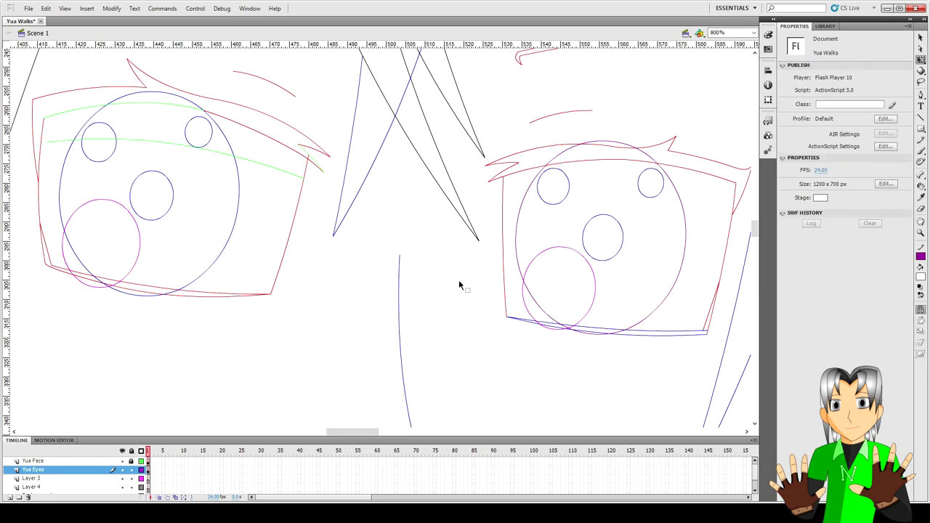
pyautogui.click(530, 173)
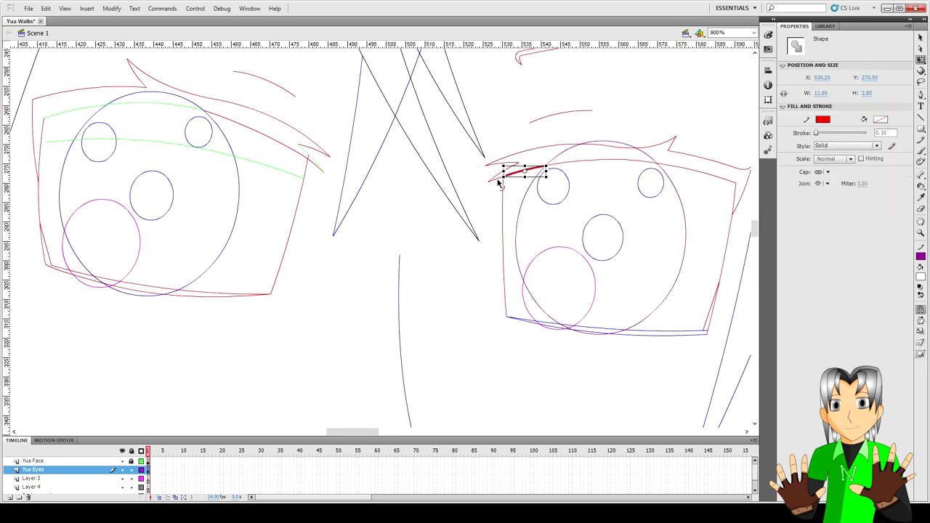
pyautogui.keyDown('shift'); pyautogui.click(581, 163); pyautogui.keyUp('shift')
pyautogui.keyDown('shift'); pyautogui.click(677, 171); pyautogui.keyUp('shift')
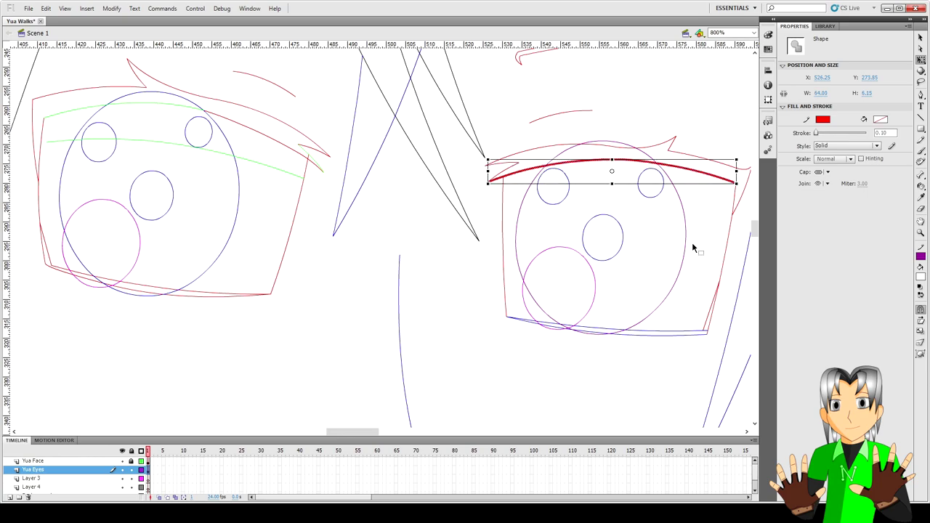
pyautogui.press('Down')
pyautogui.press('Down')
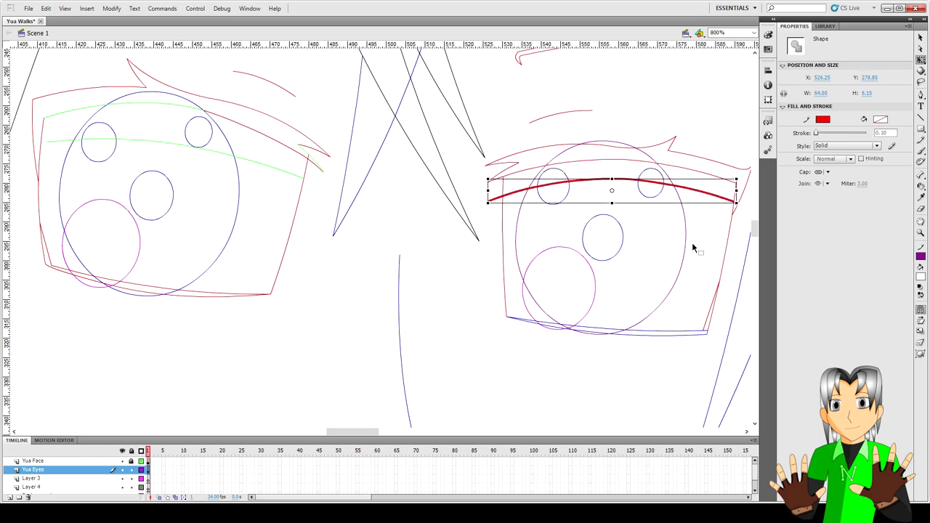
pyautogui.press('Down')
pyautogui.press('Down')
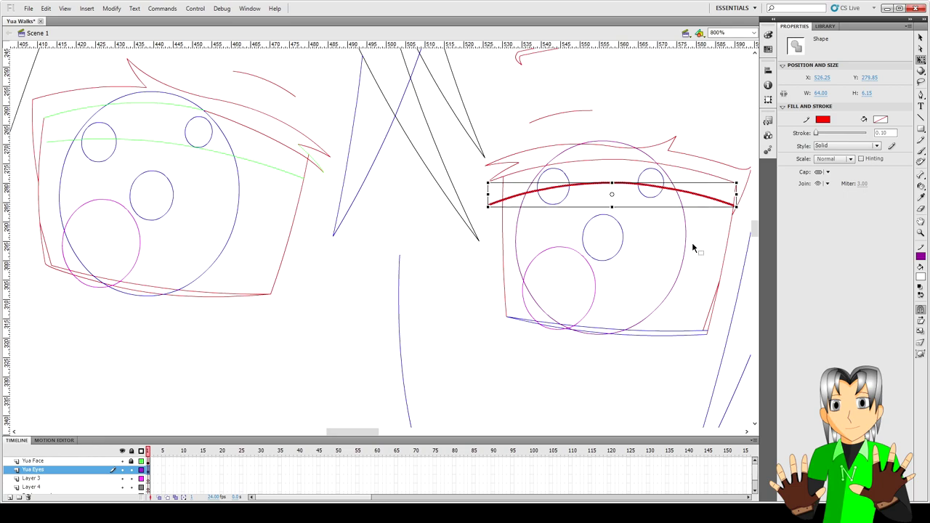
pyautogui.click(270, 162)
pyautogui.click(477, 286)
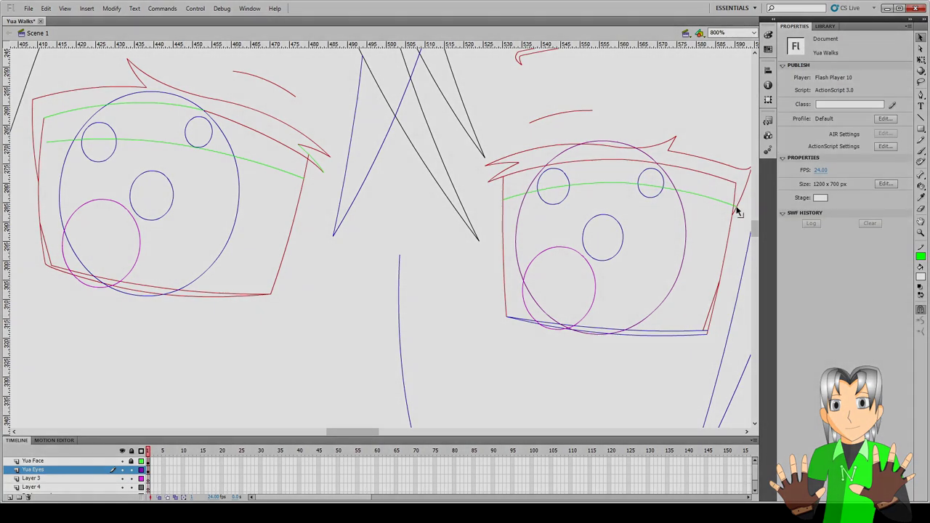